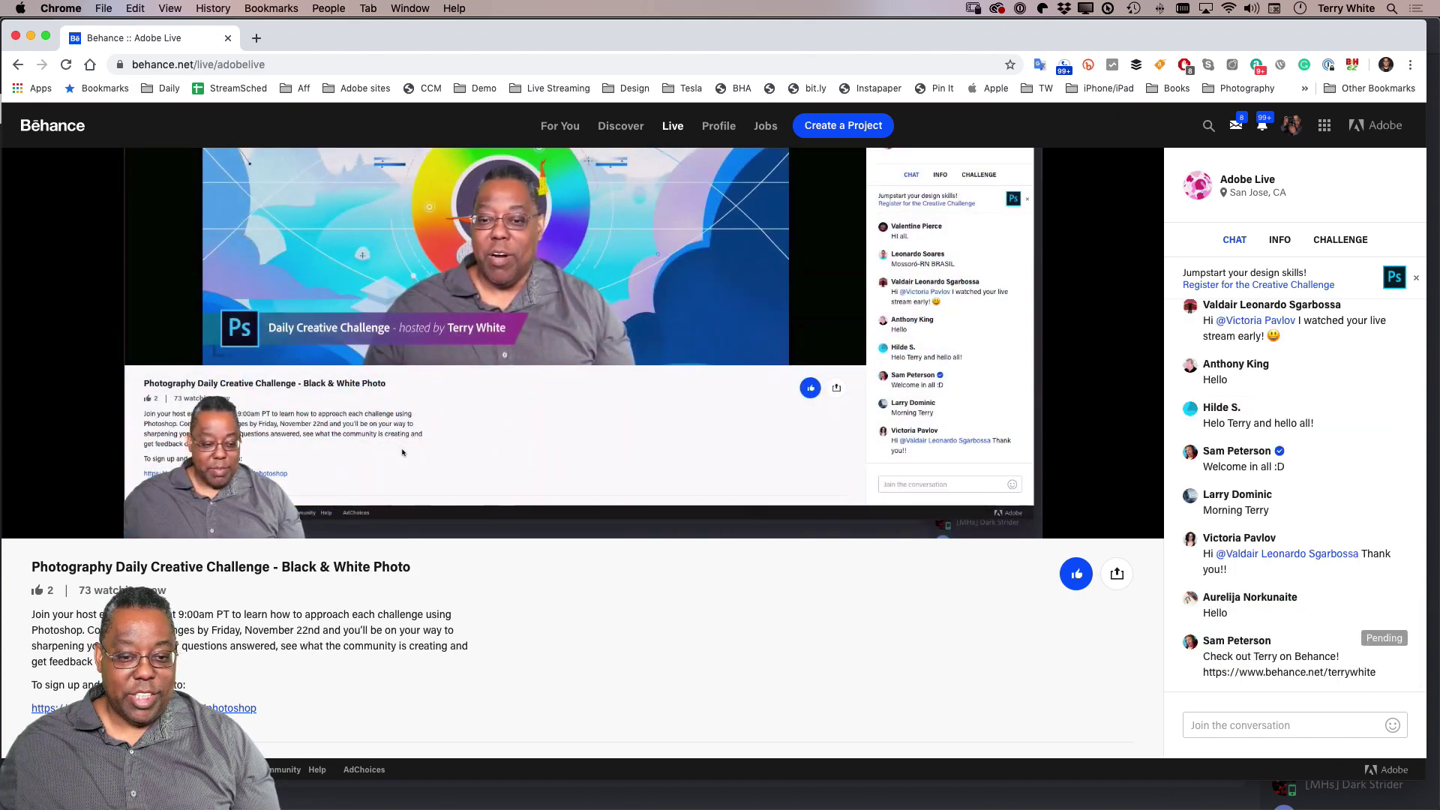
Open the Photoshop Daily Creative Challenge page from the stream description and review the challenges up to Black & White Photo.
left_click(229, 708)
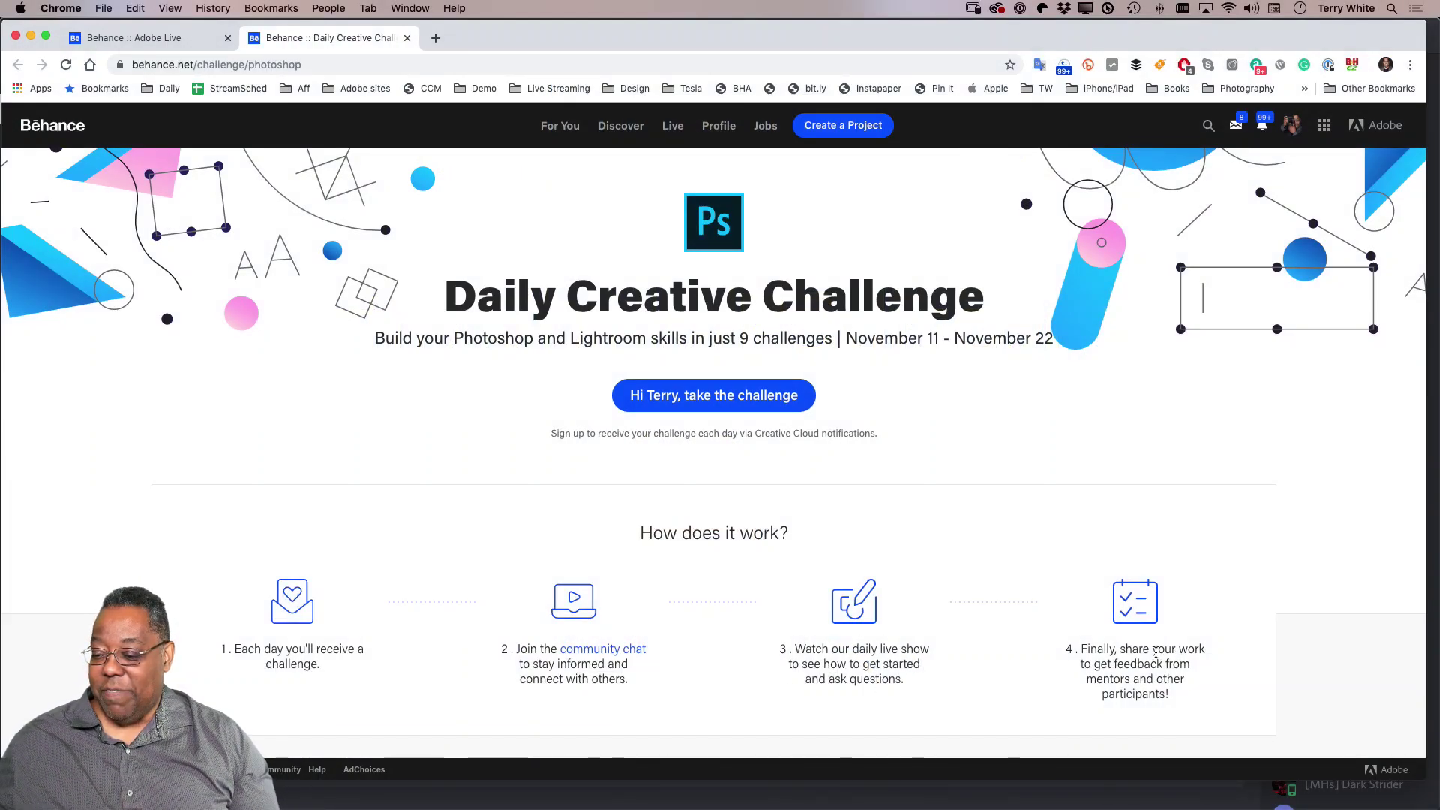
scroll(1155, 651, "down", 6)
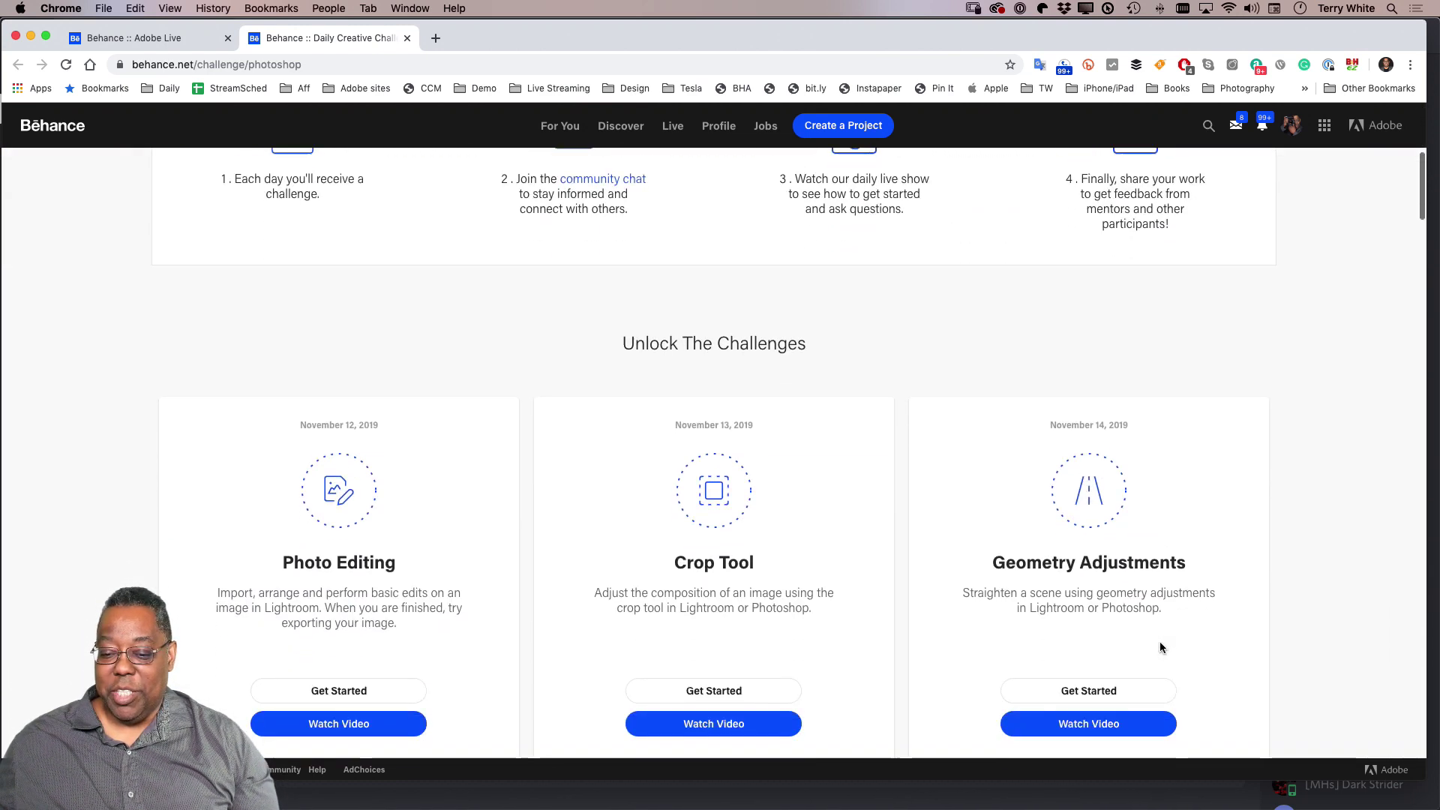
scroll(1159, 647, "down", 2)
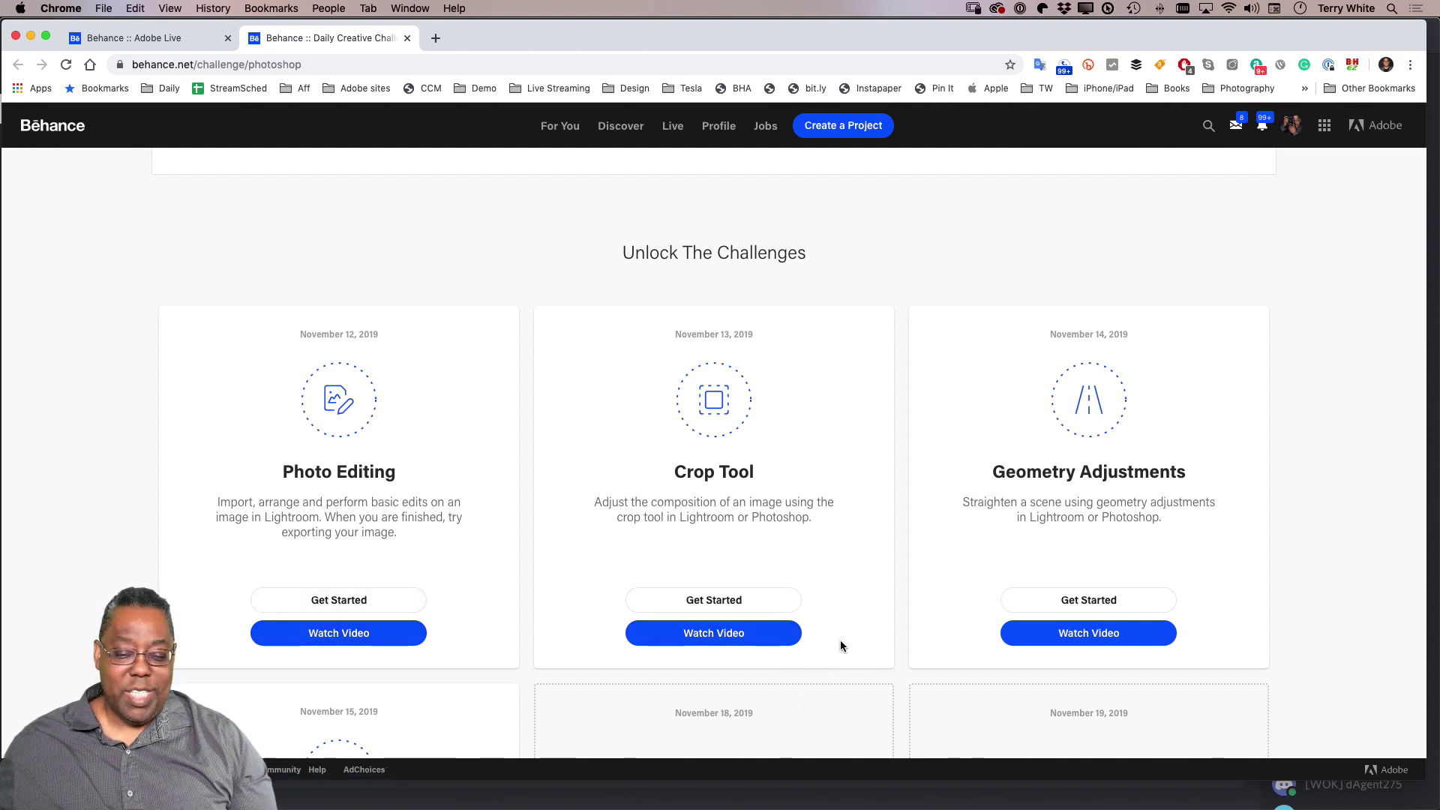
scroll(856, 641, "down", 3)
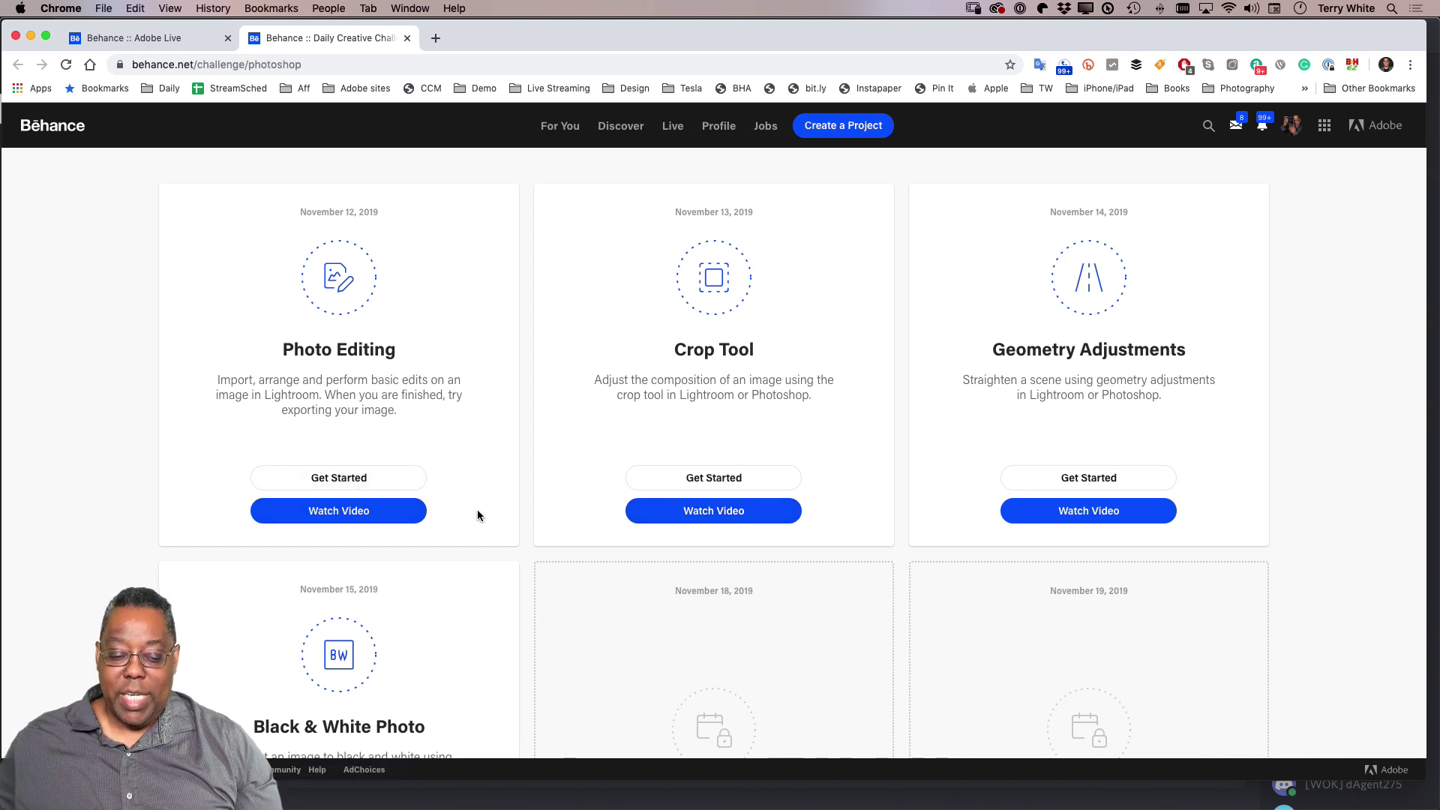
scroll(484, 503, "down", 5)
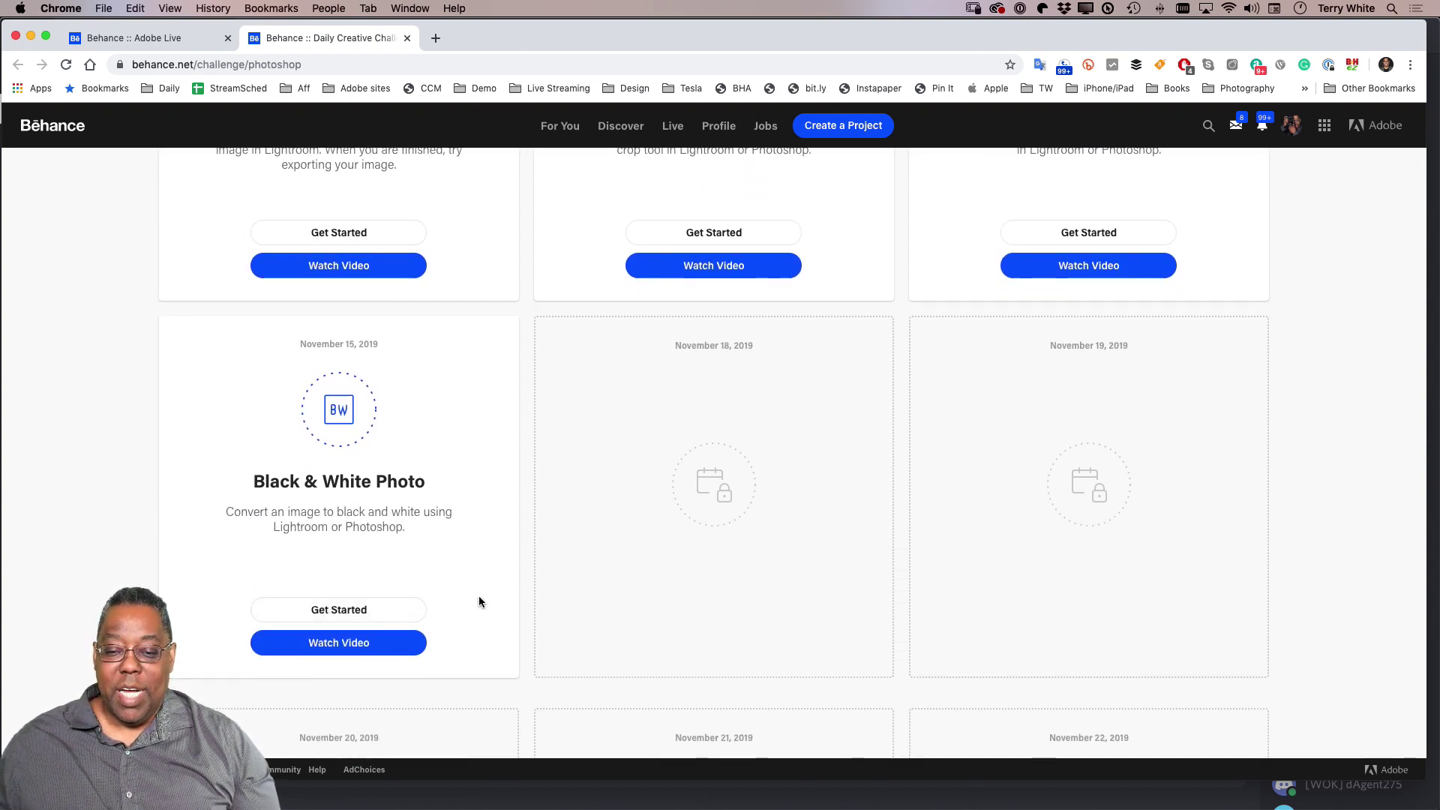
scroll(480, 602, "down", 2)
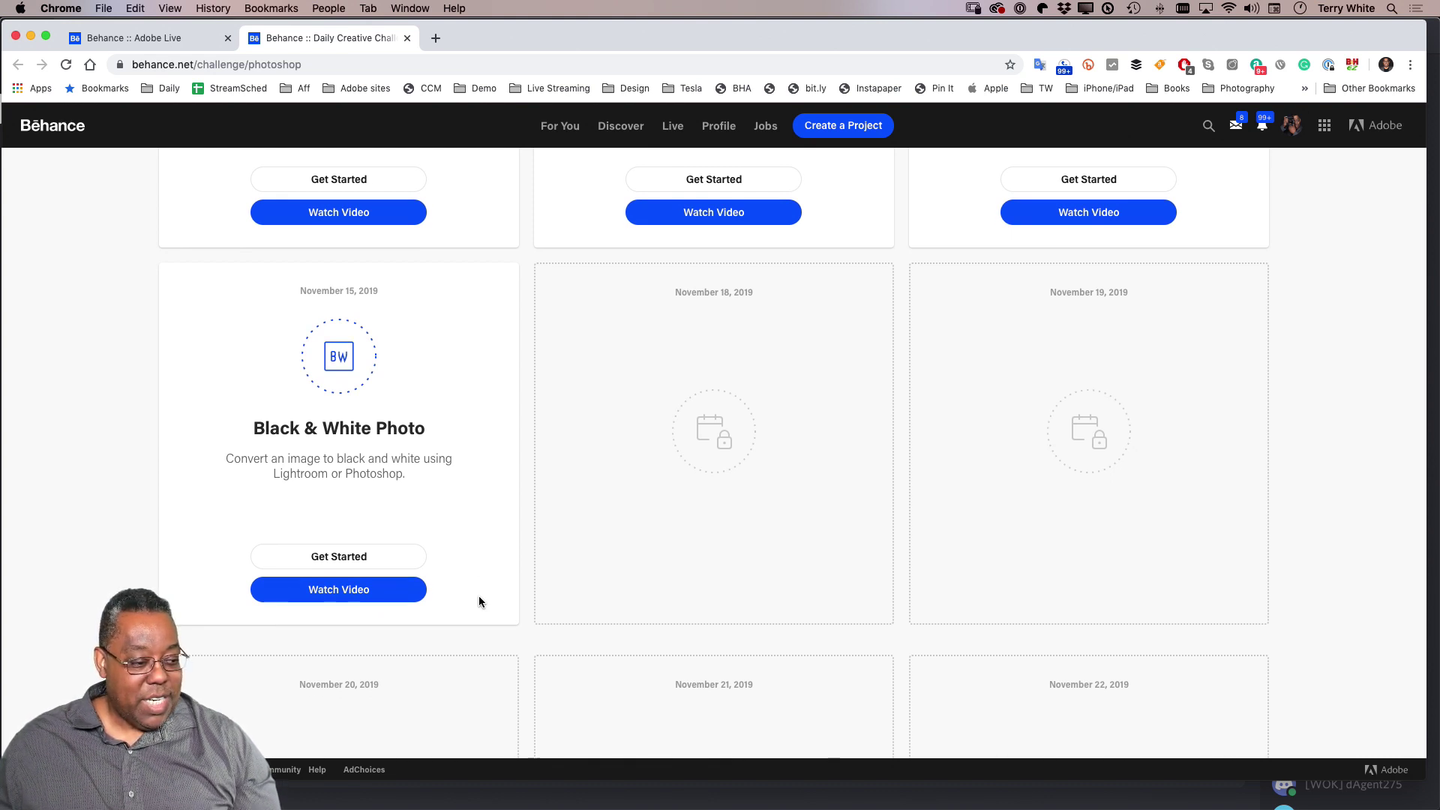
scroll(479, 601, "up", 1)
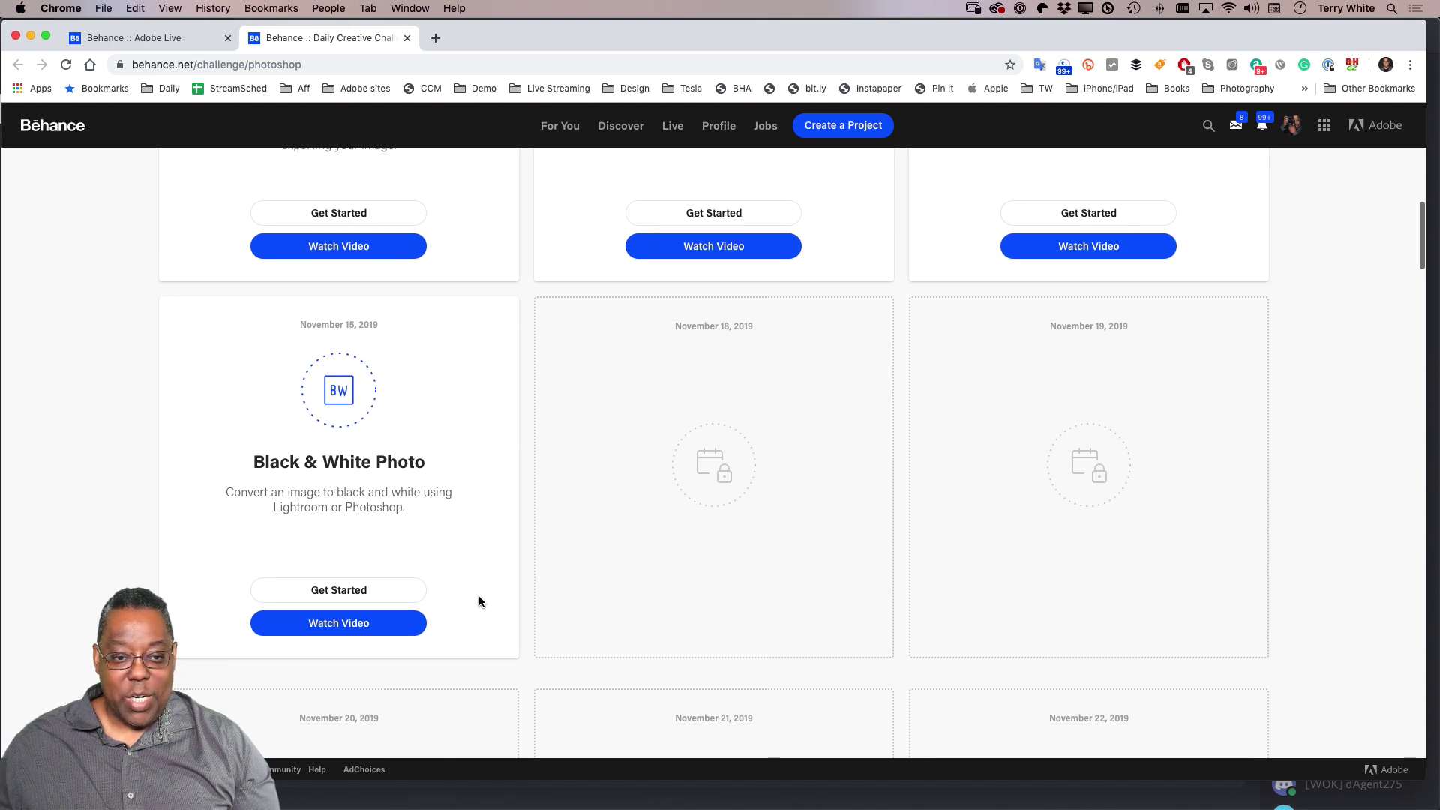
Open the host's Behance profile in a new browser tab.
left_click(432, 36)
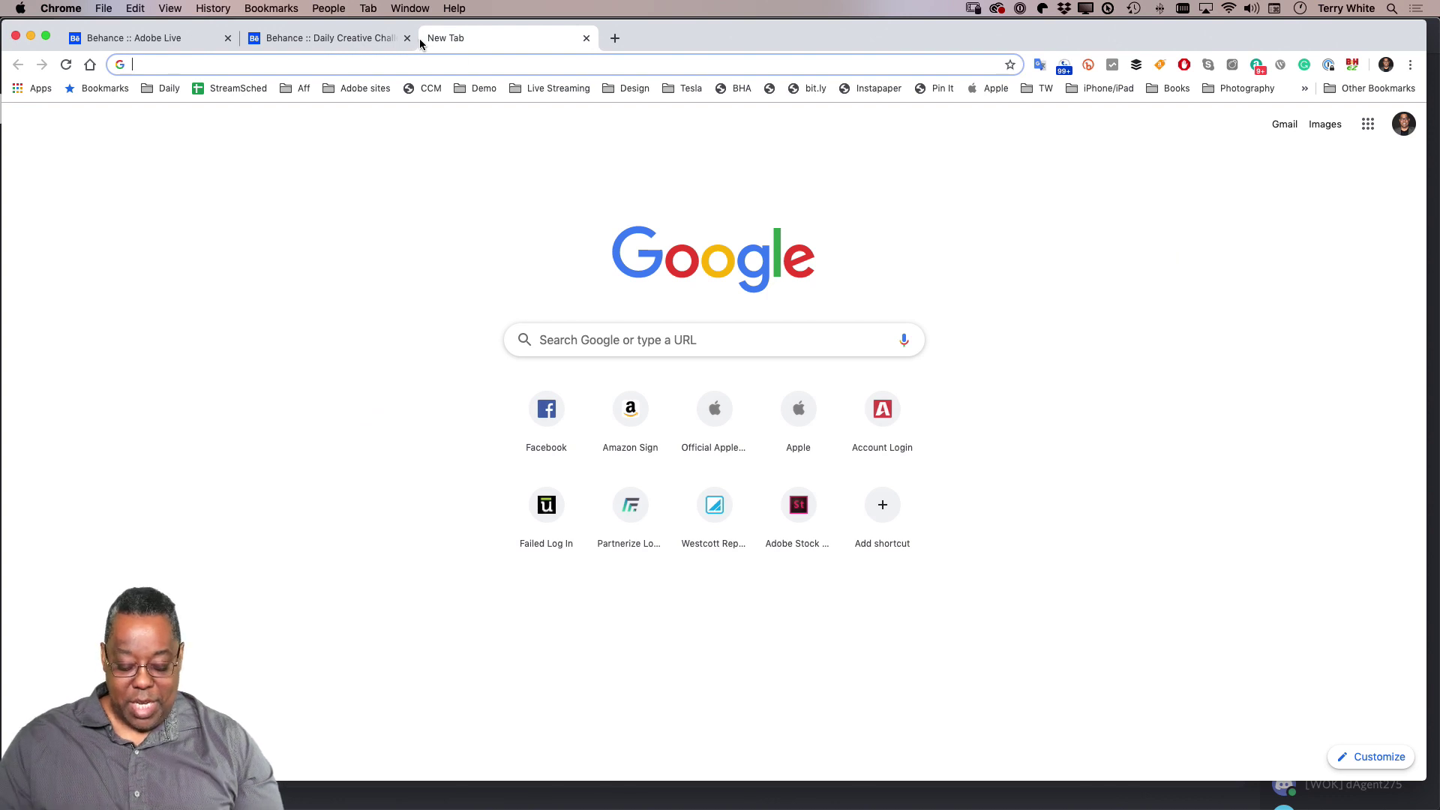
type("be")
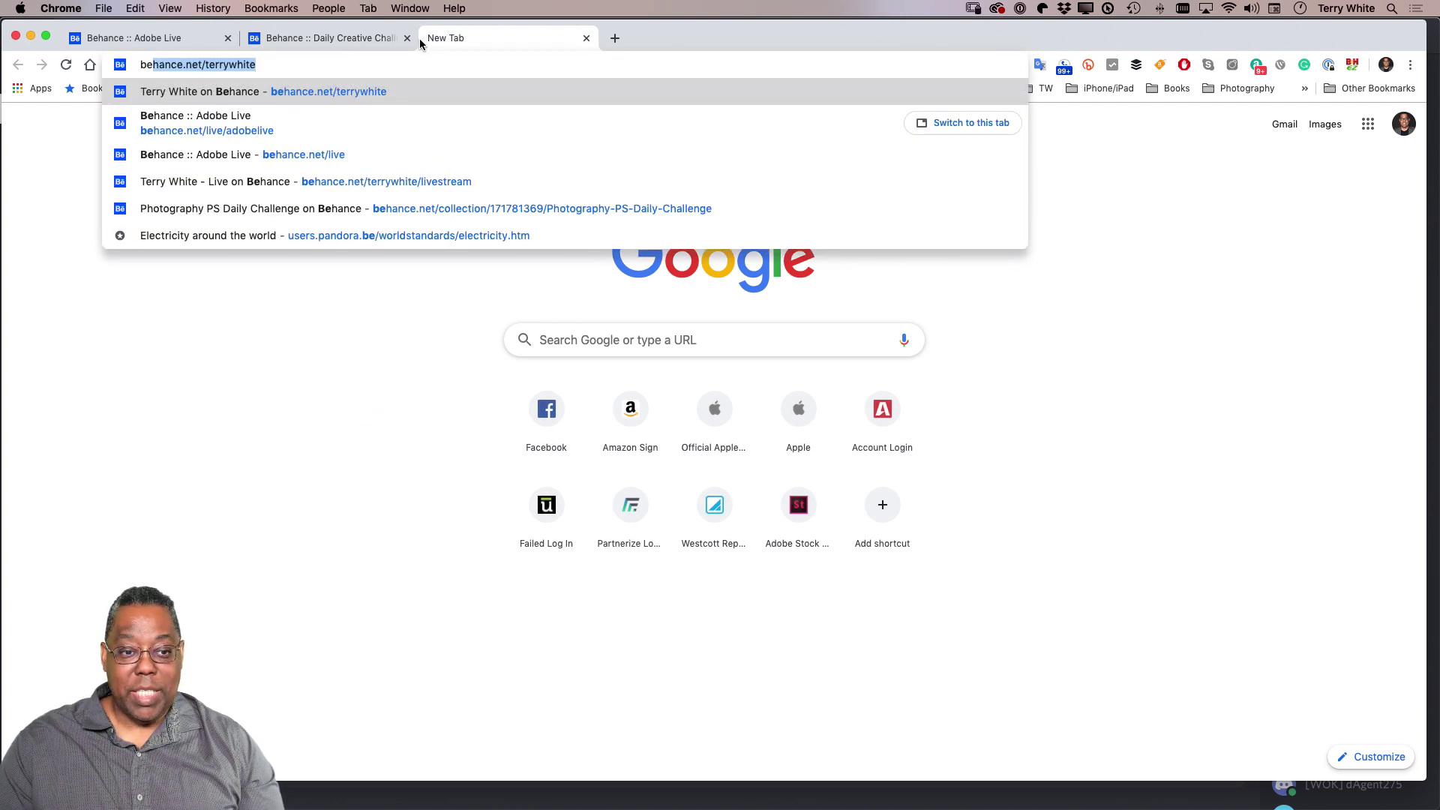
key("Return")
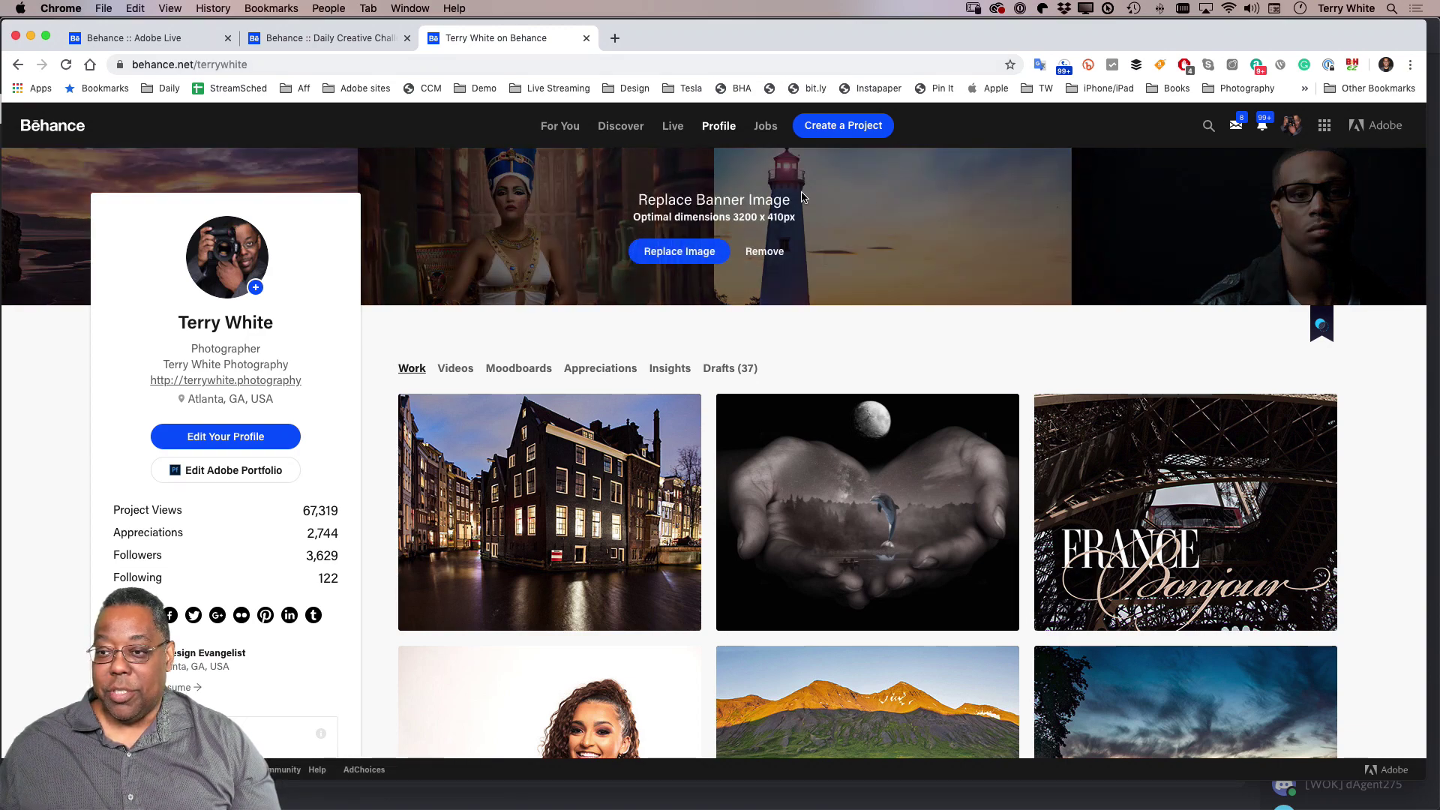
Search Behance for #psdailychallenge.
left_click(1208, 126)
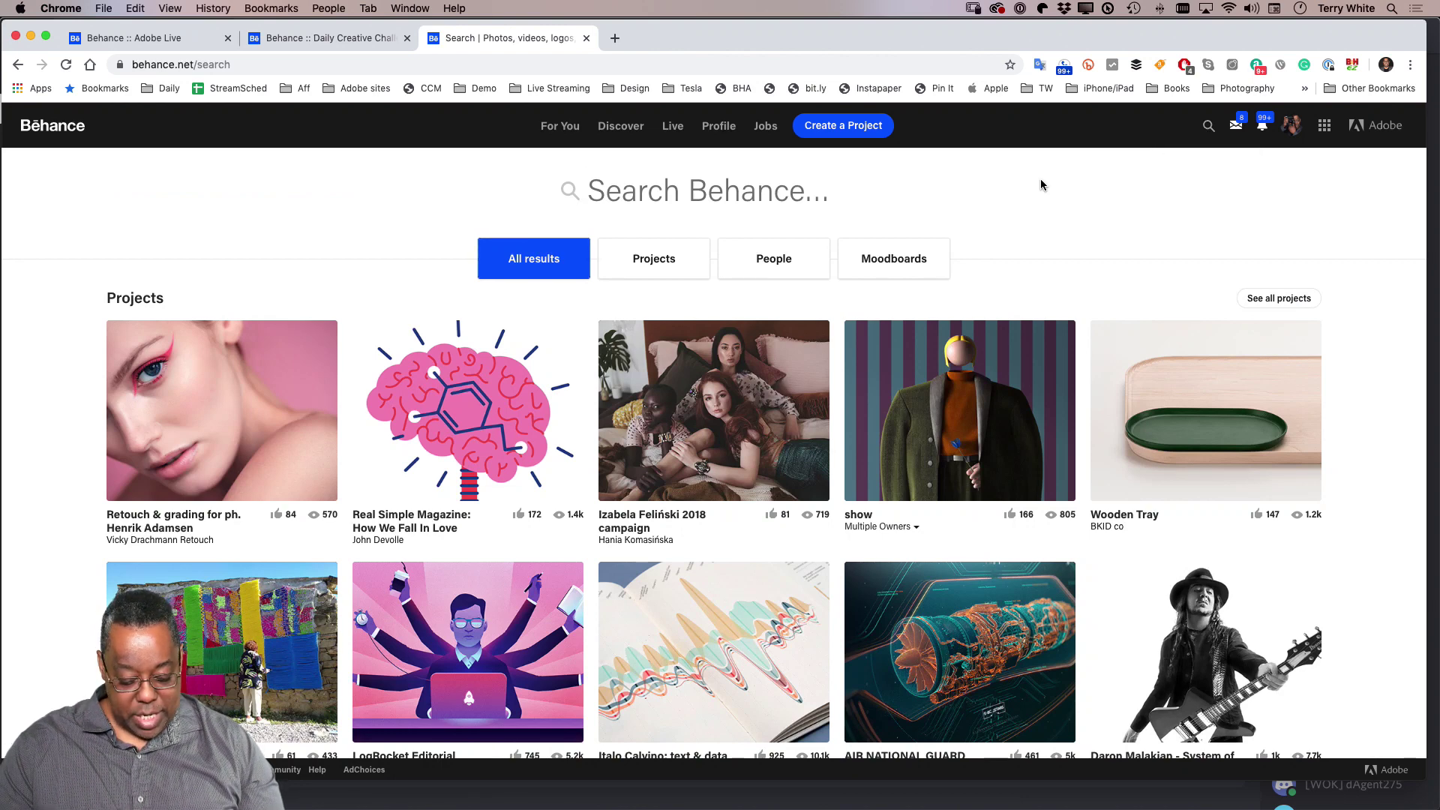
type("#ps")
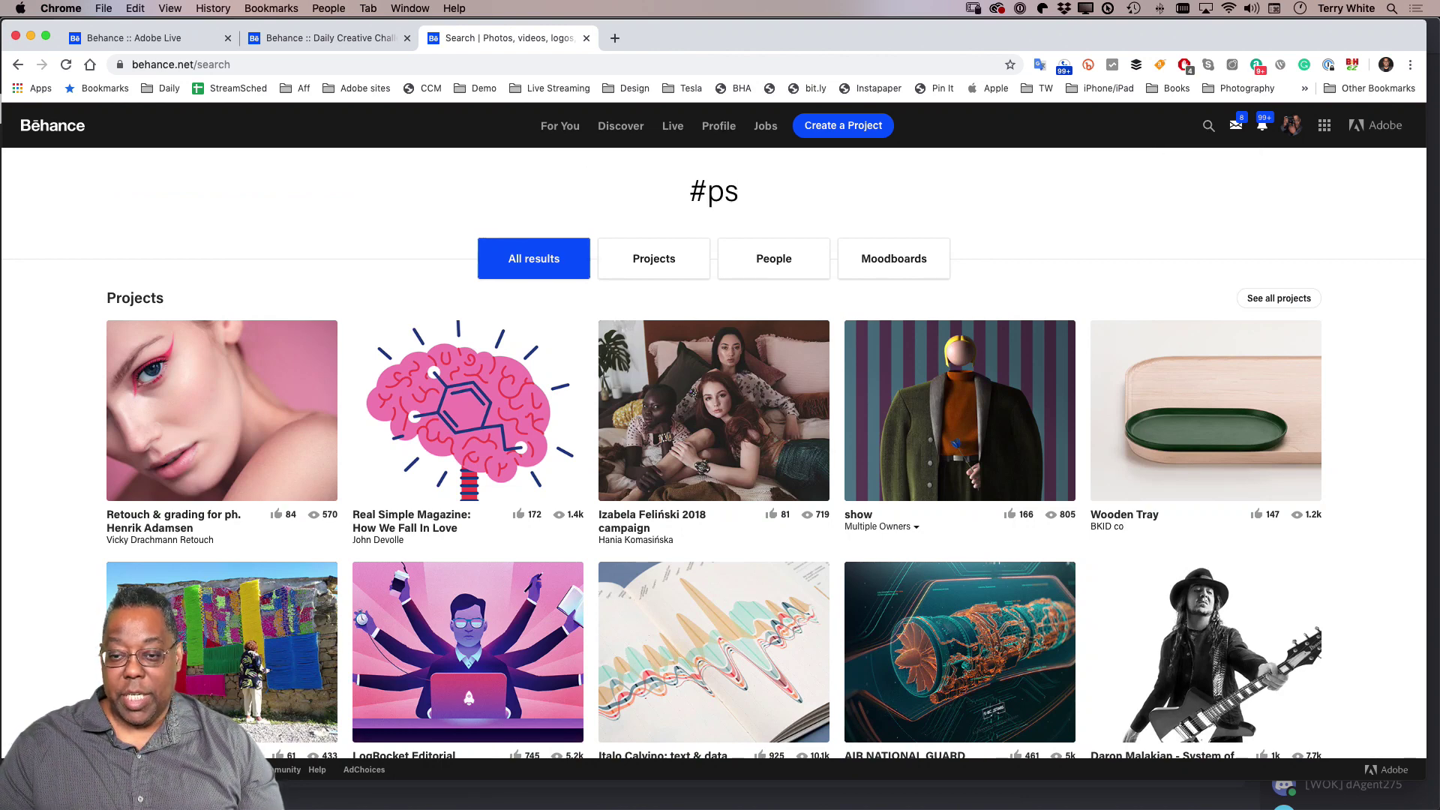
type("dailycha")
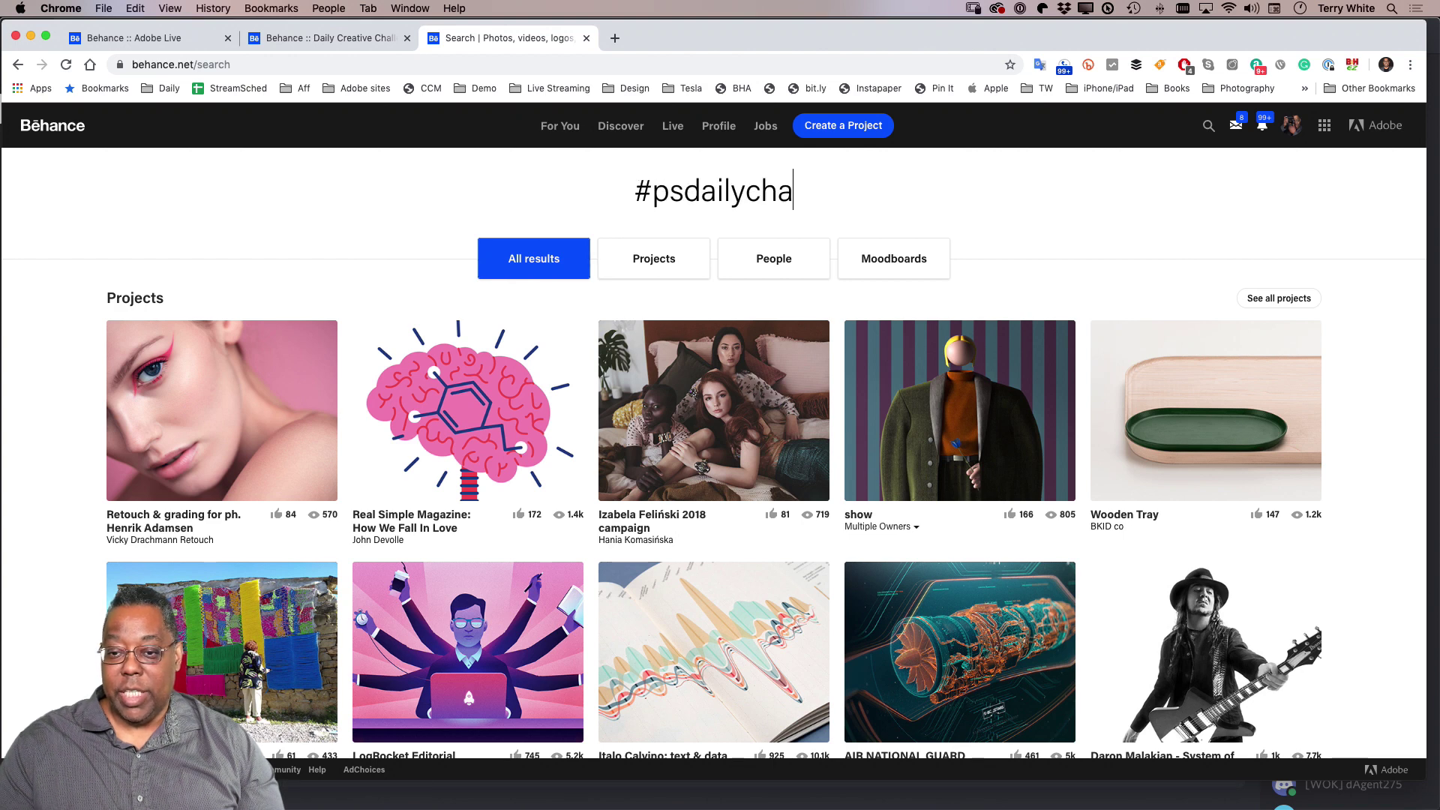
type("llenge")
key("Return")
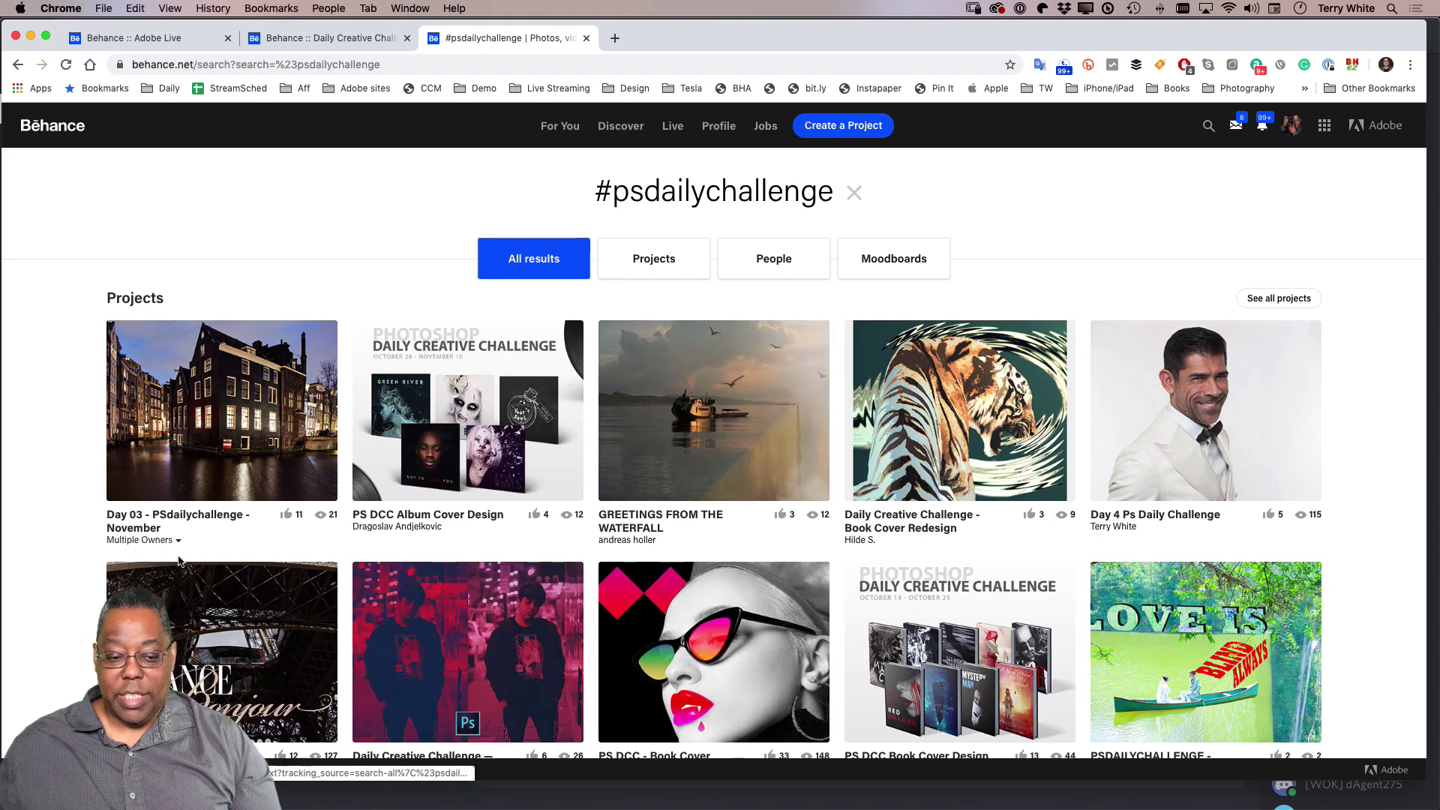
Open the Day 03 - PSdailychallenge - November project and save its third Geometry Adjustments image to the Photography PS Daily Challenge moodboard.
left_click(188, 450)
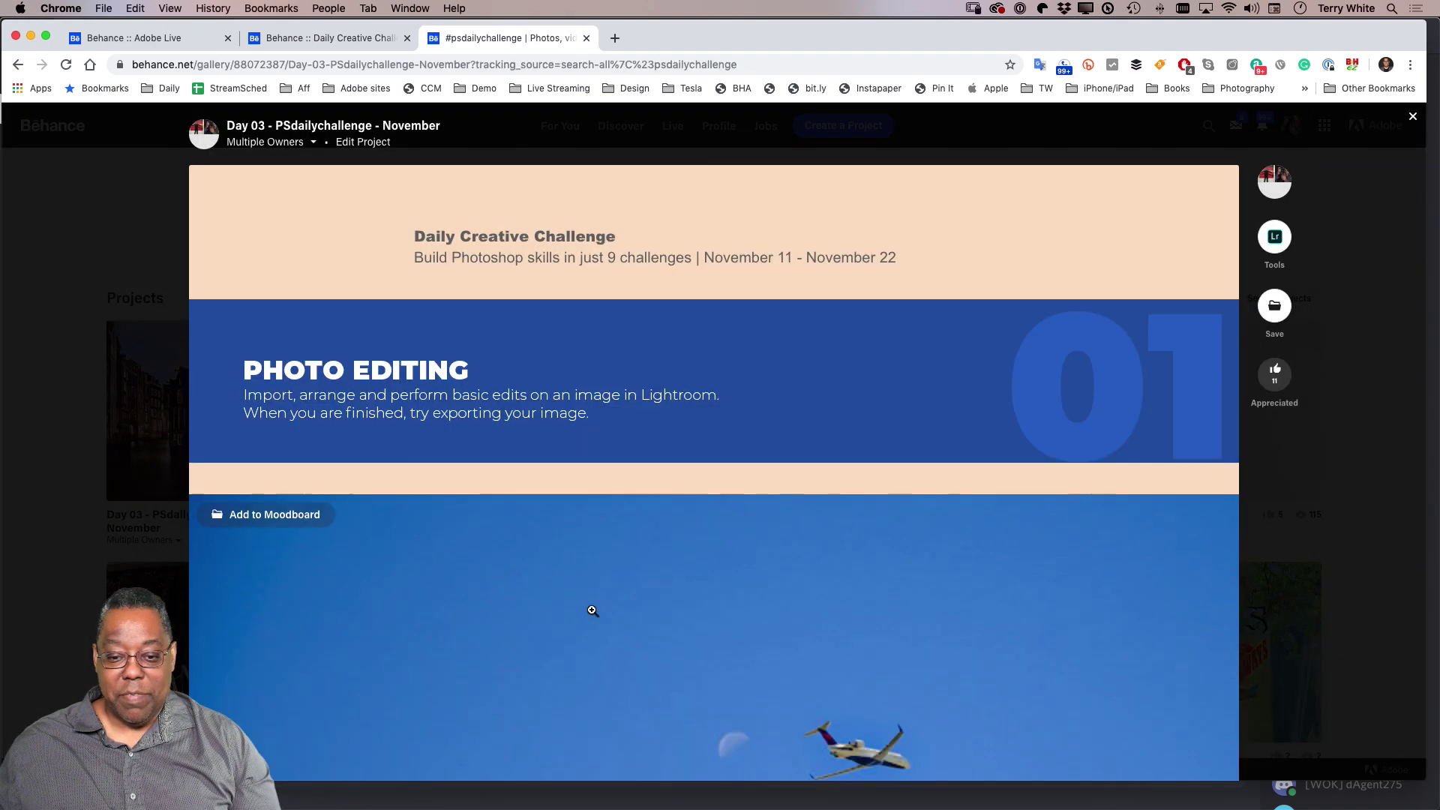
scroll(780, 575, "down", 20)
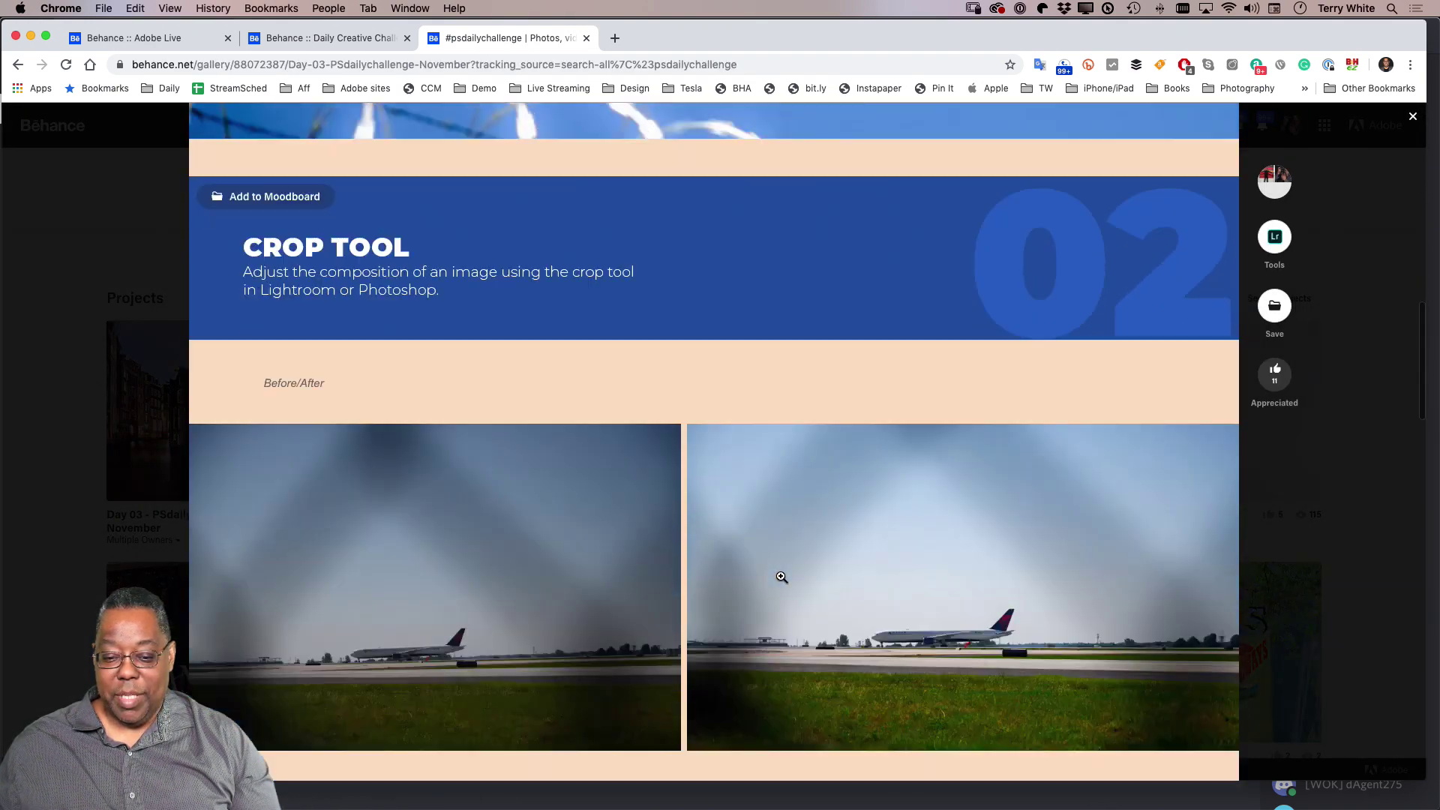
scroll(780, 576, "down", 6)
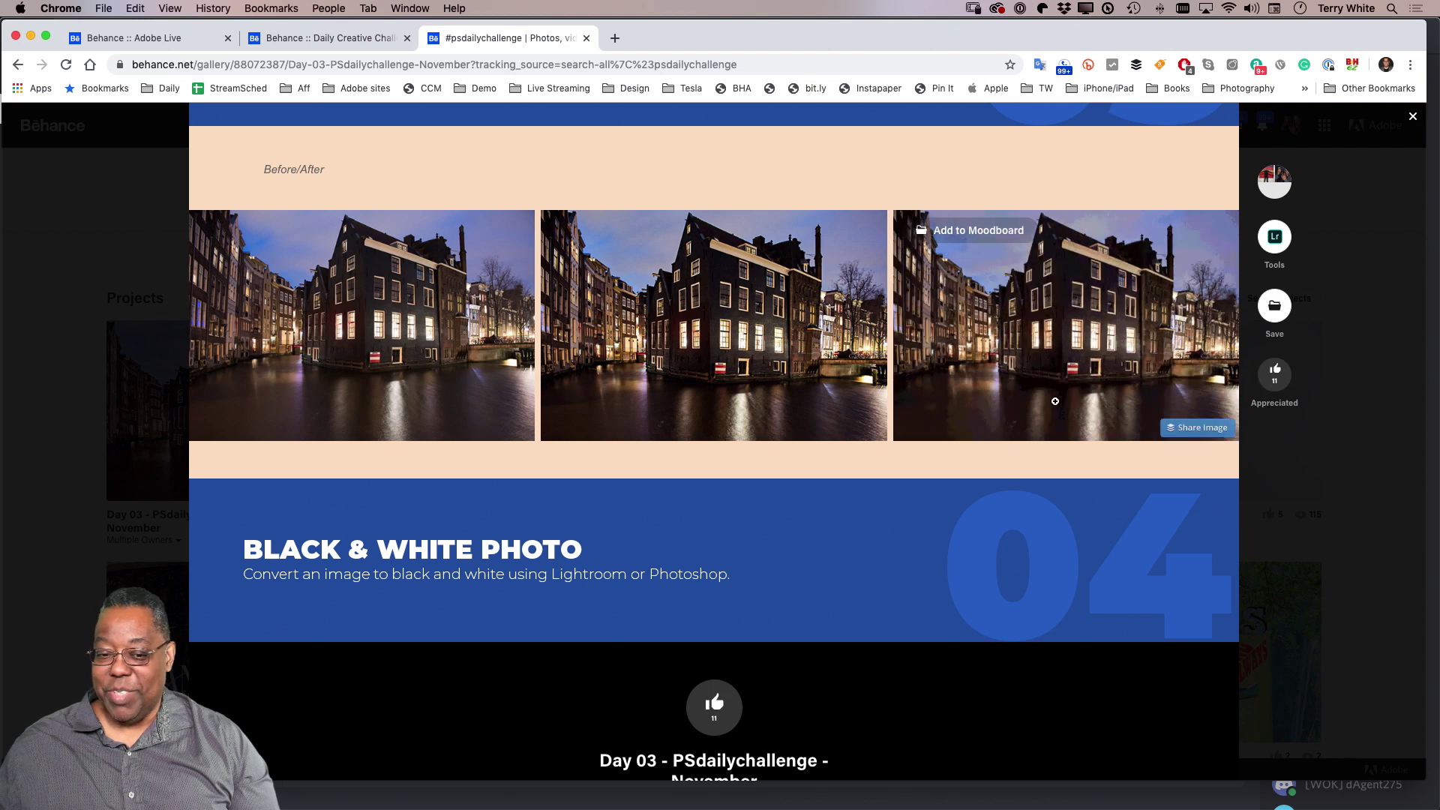
left_click(969, 237)
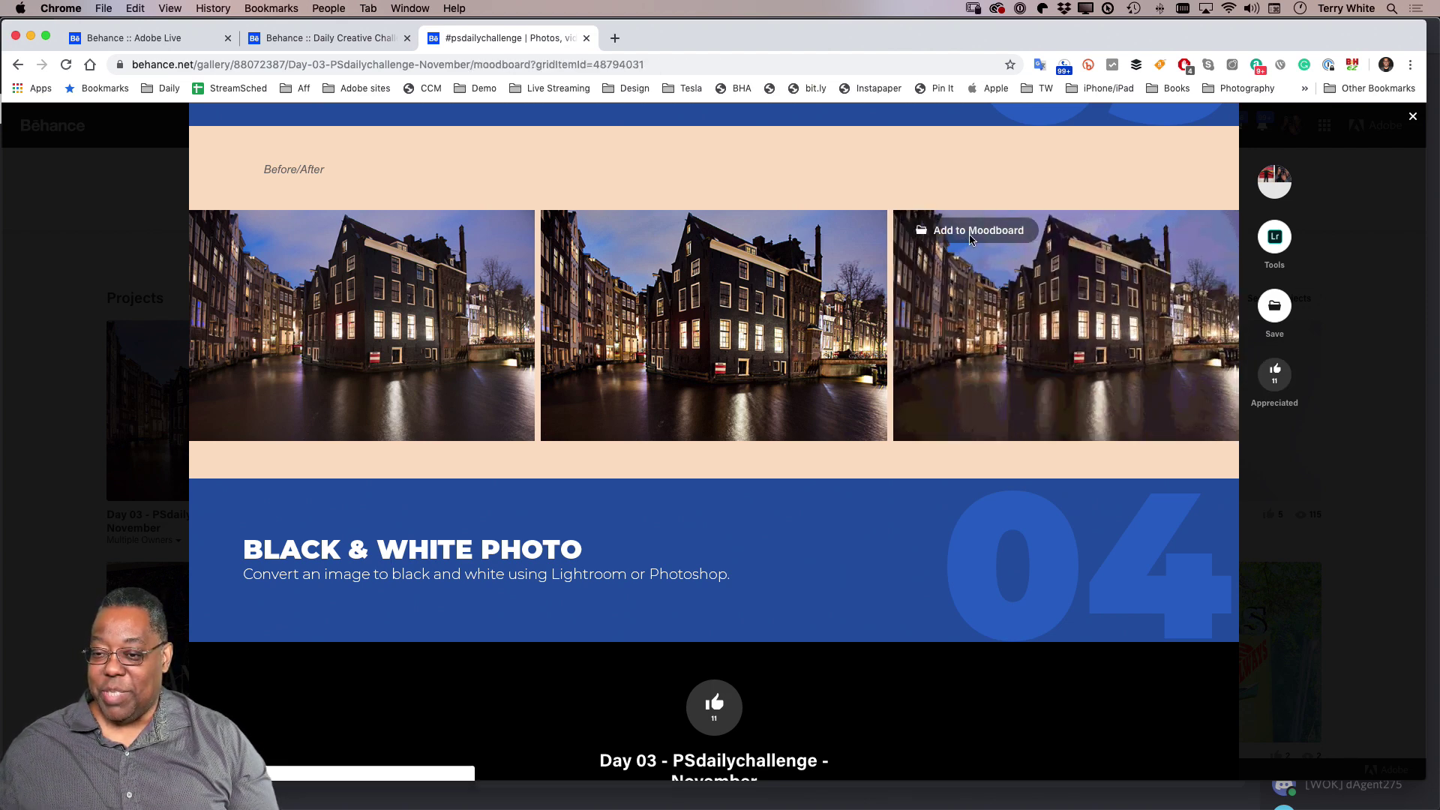
left_click(742, 346)
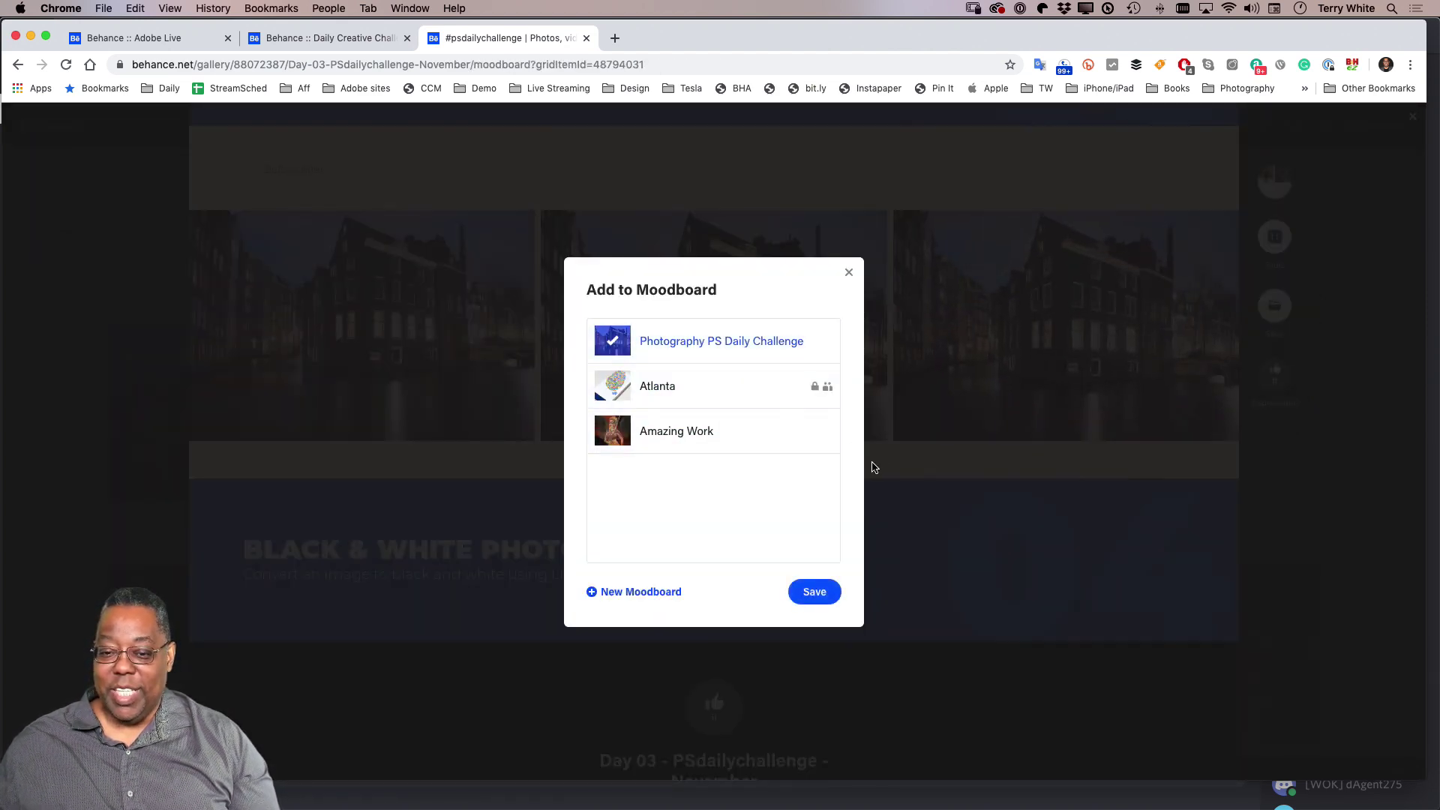
left_click(827, 593)
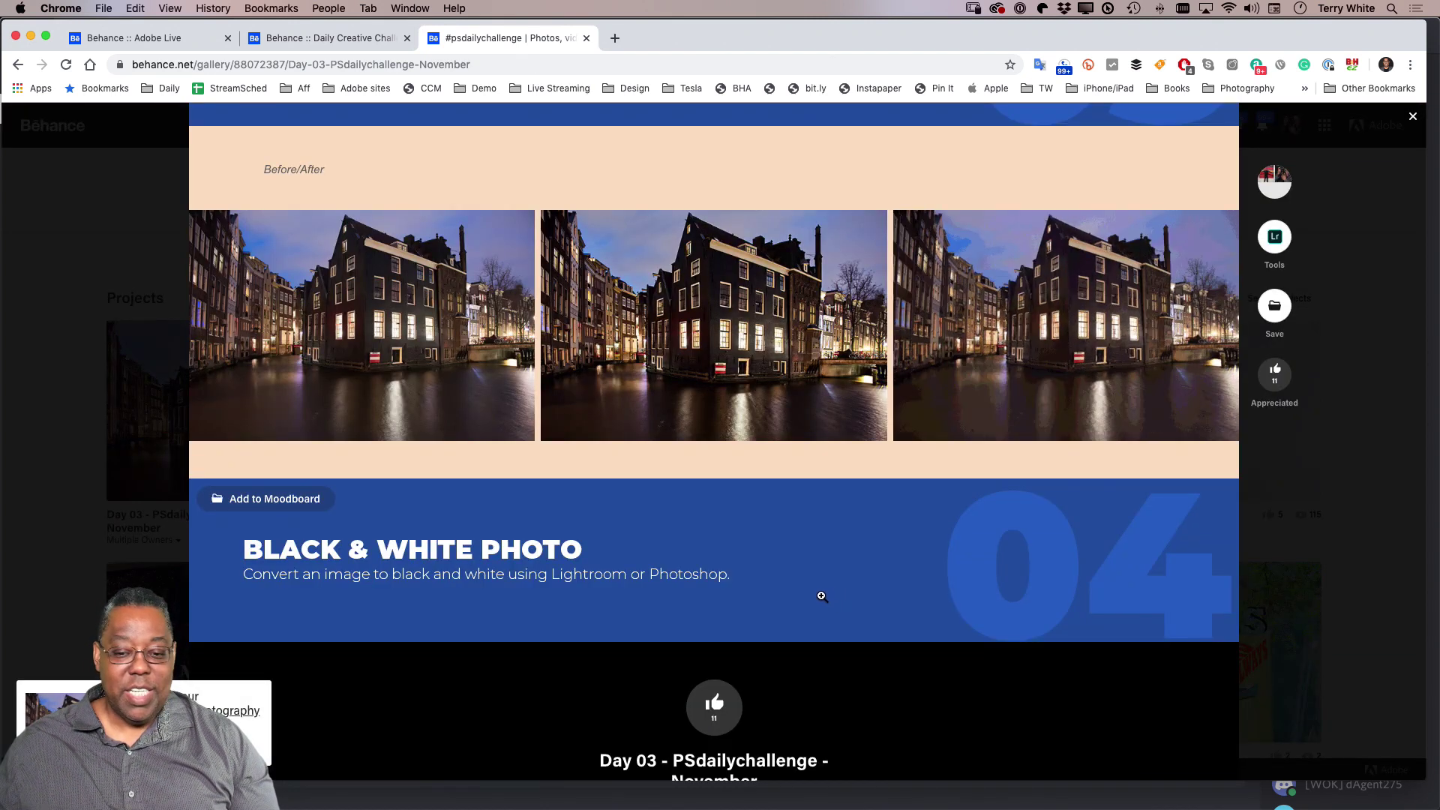
scroll(825, 595, "up", 20)
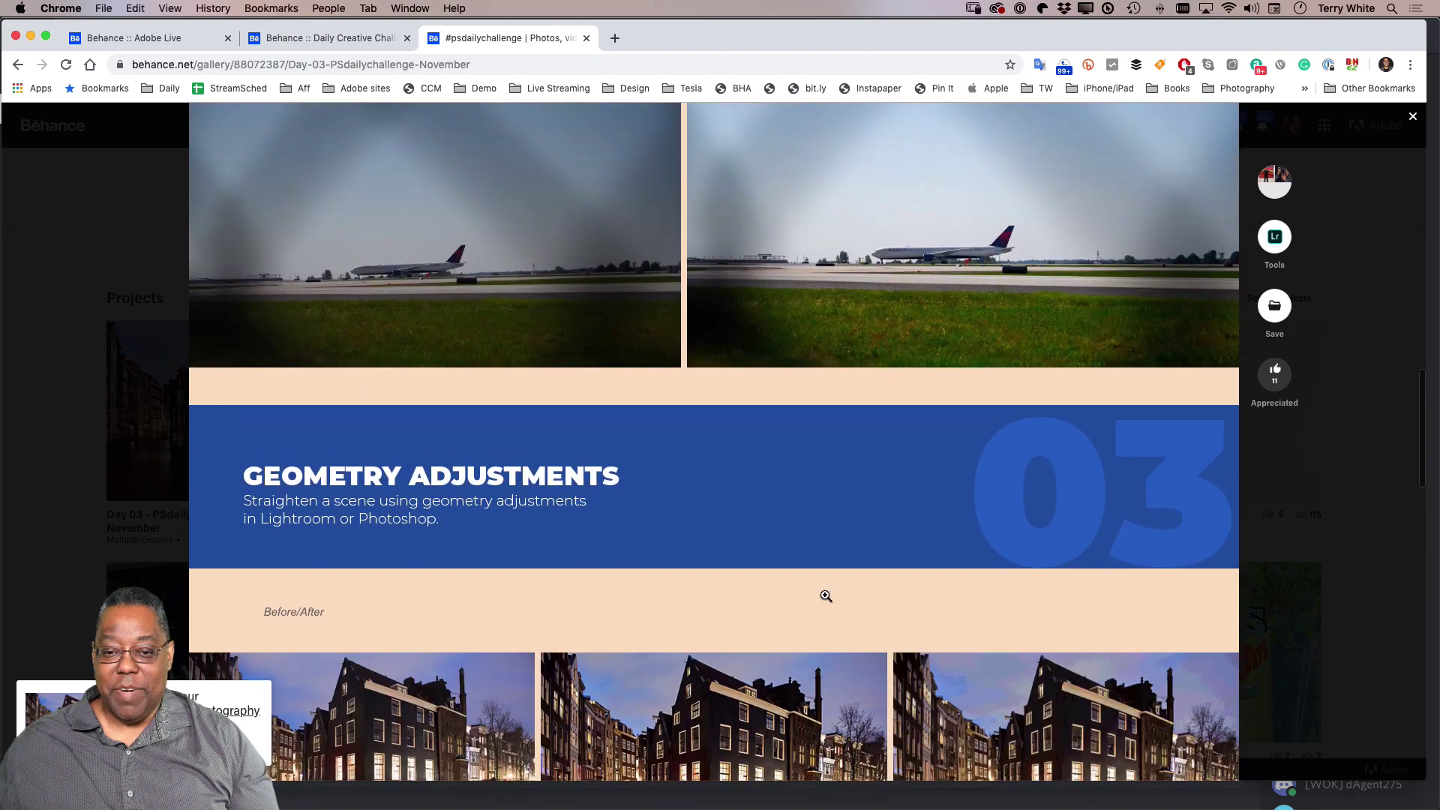
scroll(825, 595, "up", 2)
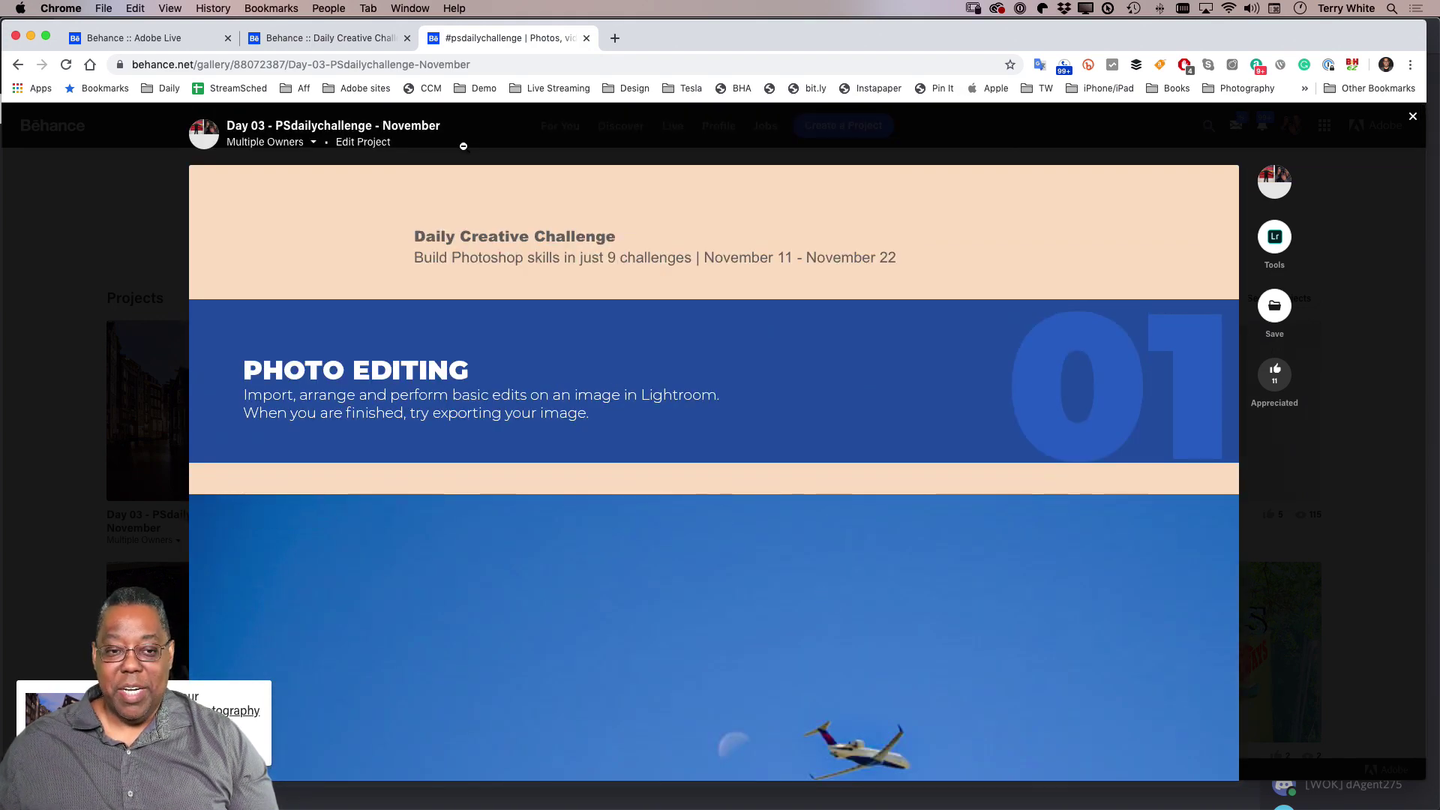
Switch to Discord and open the current-challenge channel of the Adobe Photoshop server.
key("super+Tab")
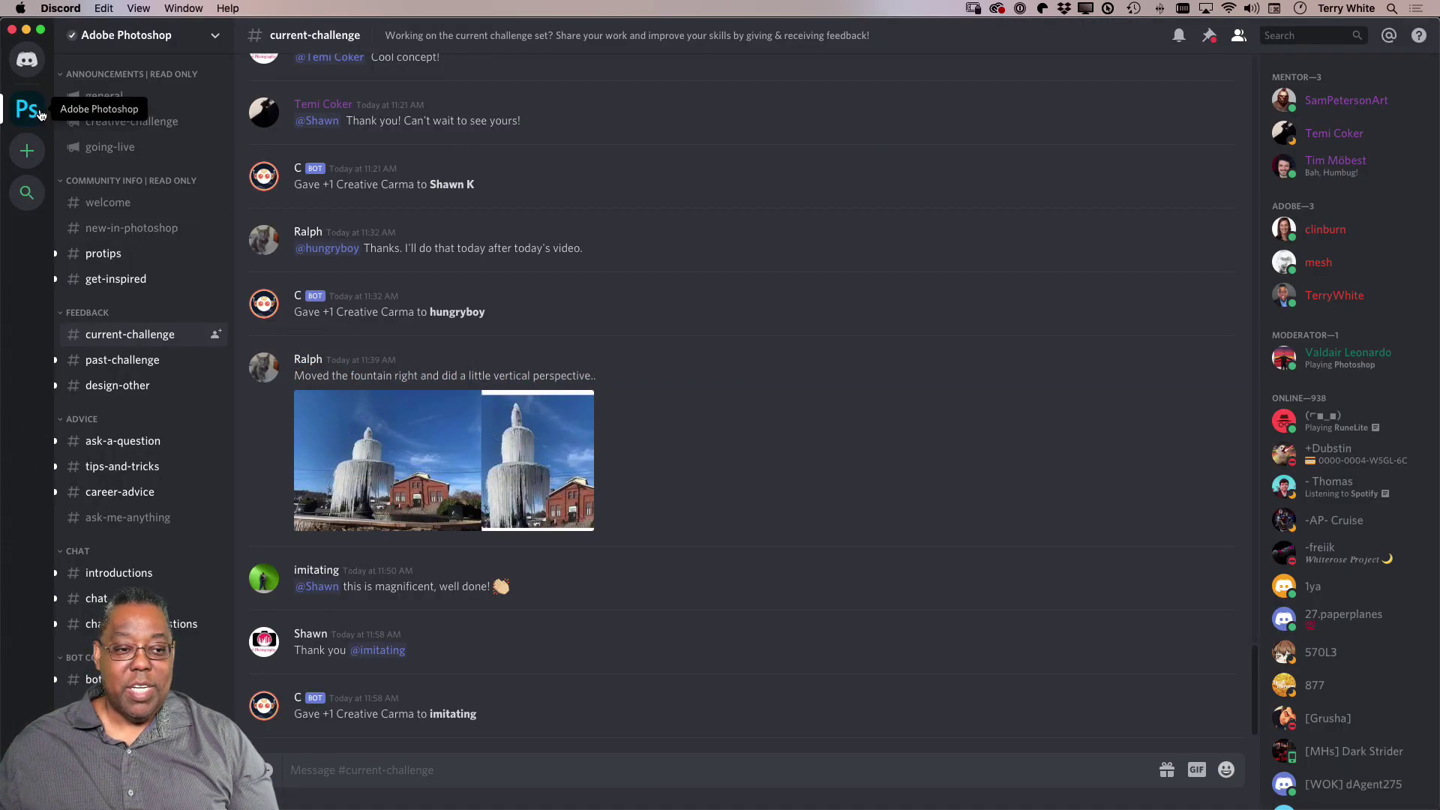
left_click(26, 112)
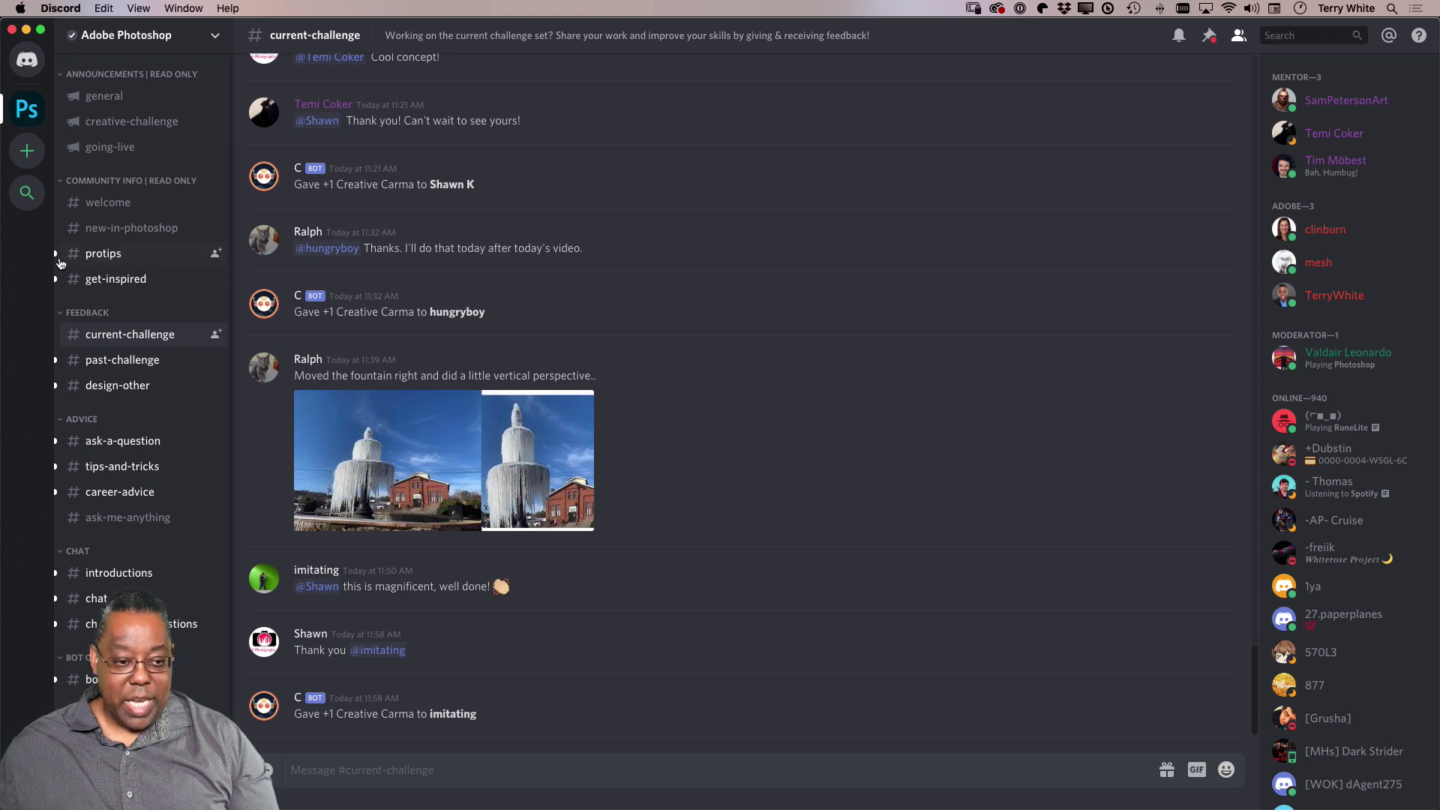
left_click(109, 362)
left_click(114, 339)
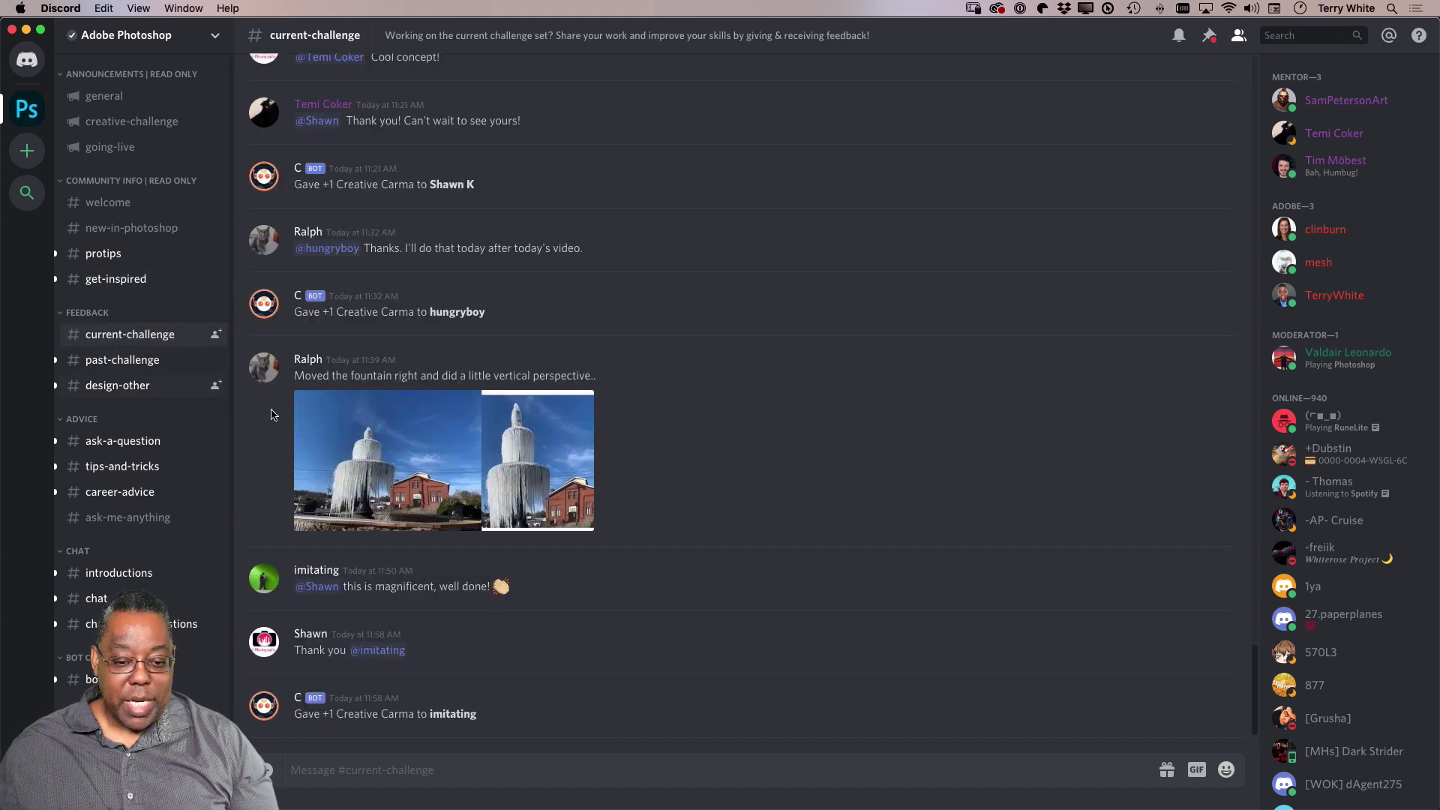
Look through the photo submissions and feedback posted in the current-challenge channel, including the black-and-white example.
scroll(655, 540, "up", 15)
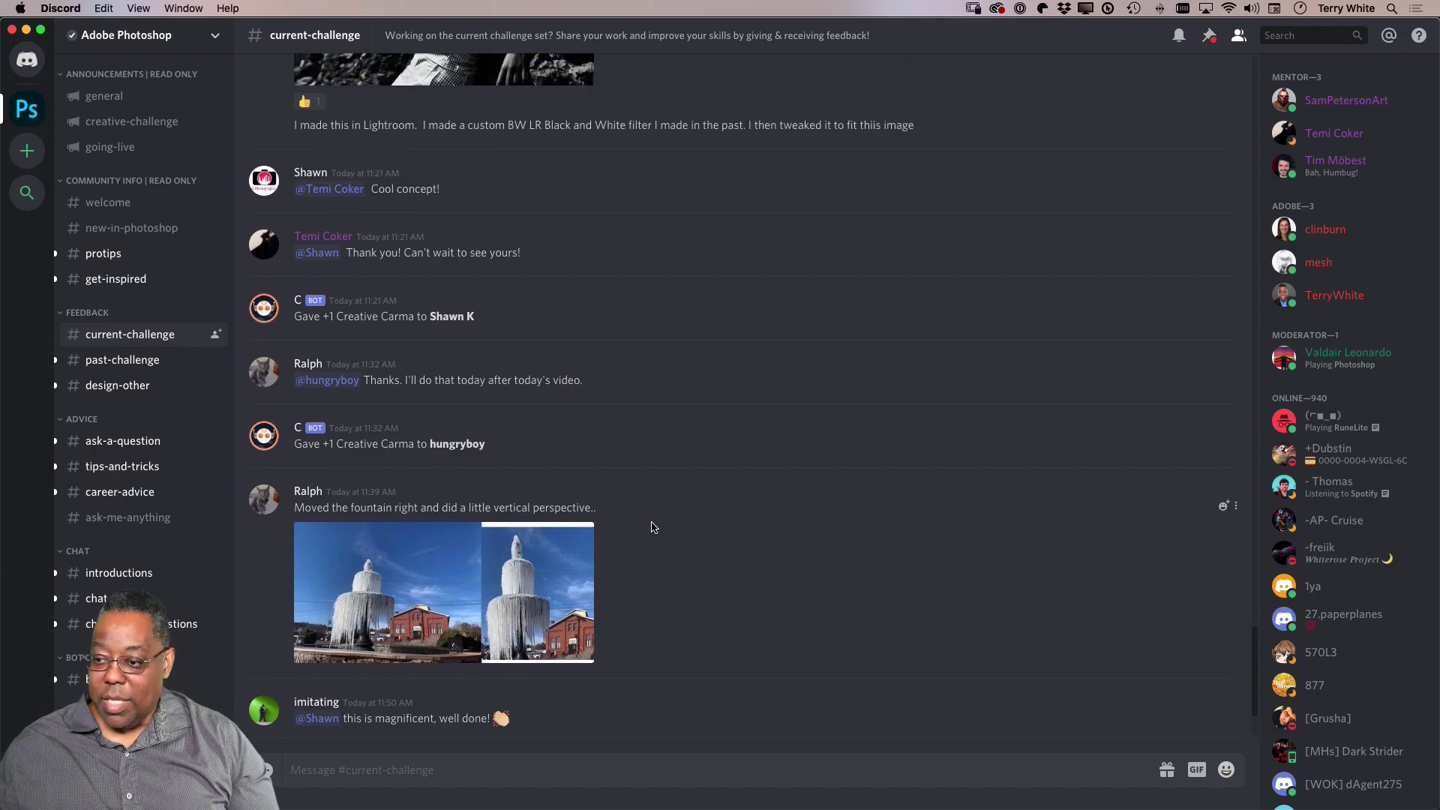
scroll(600, 526, "up", 20)
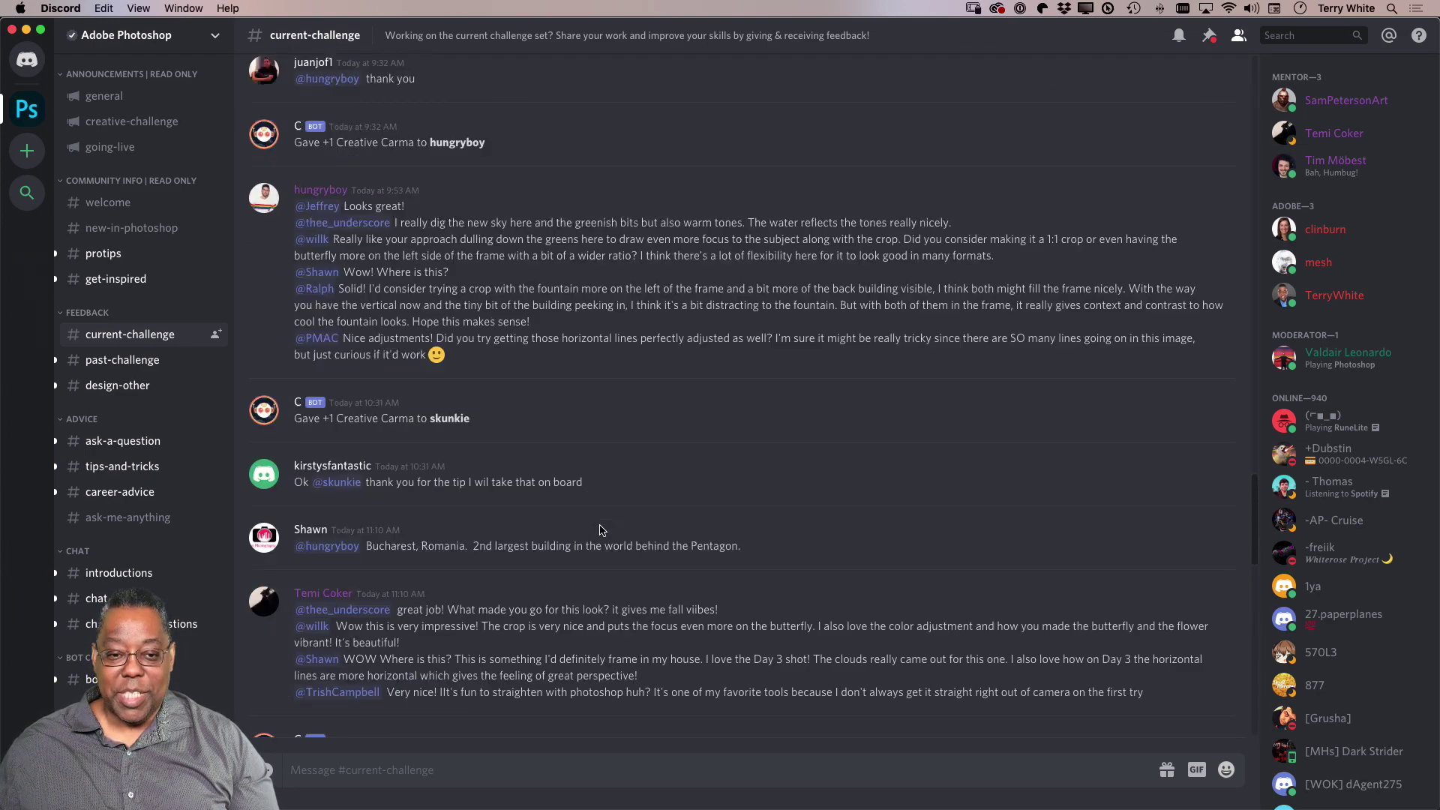
scroll(600, 530, "up", 10)
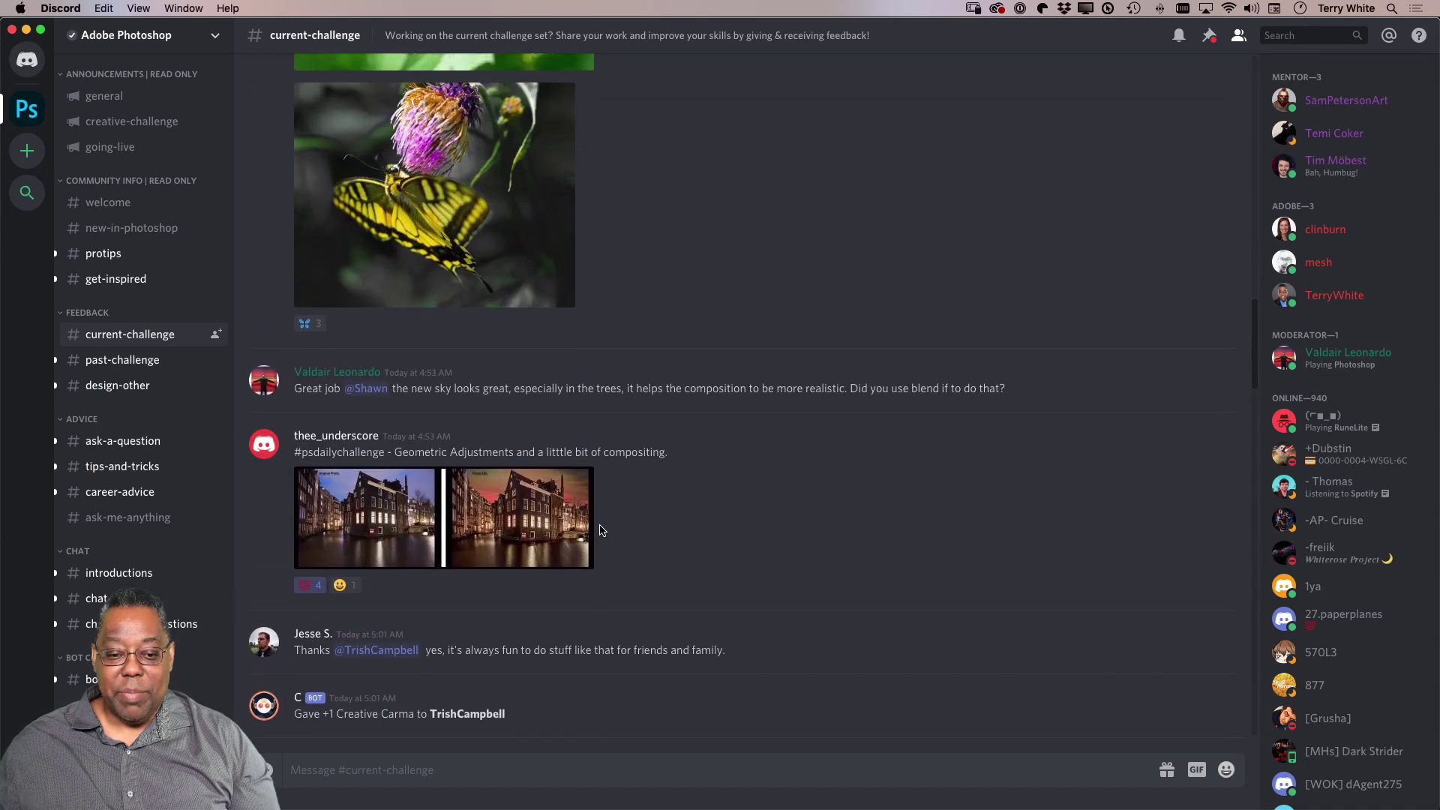
scroll(600, 530, "up", 5)
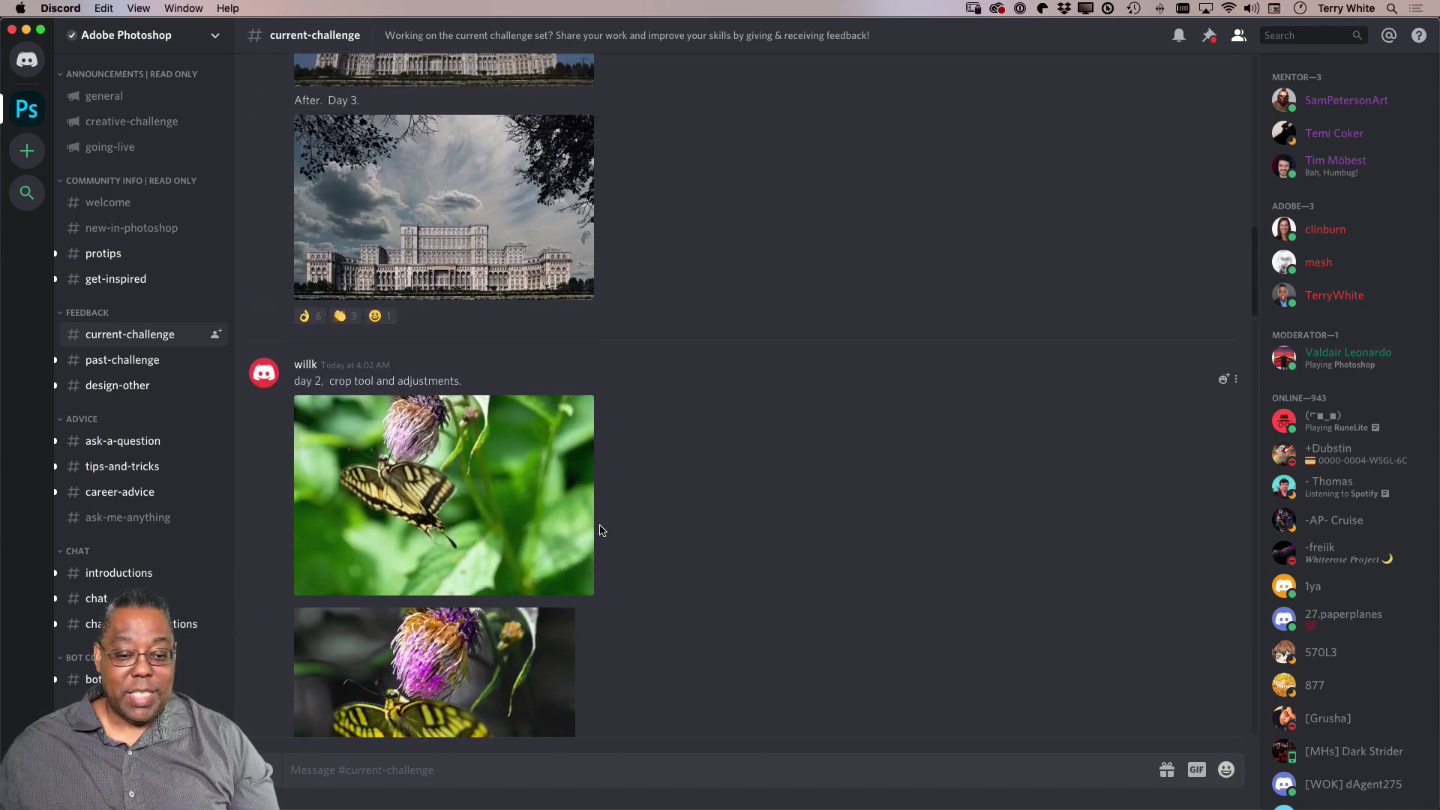
scroll(600, 529, "down", 10)
scroll(505, 361, "down", 2)
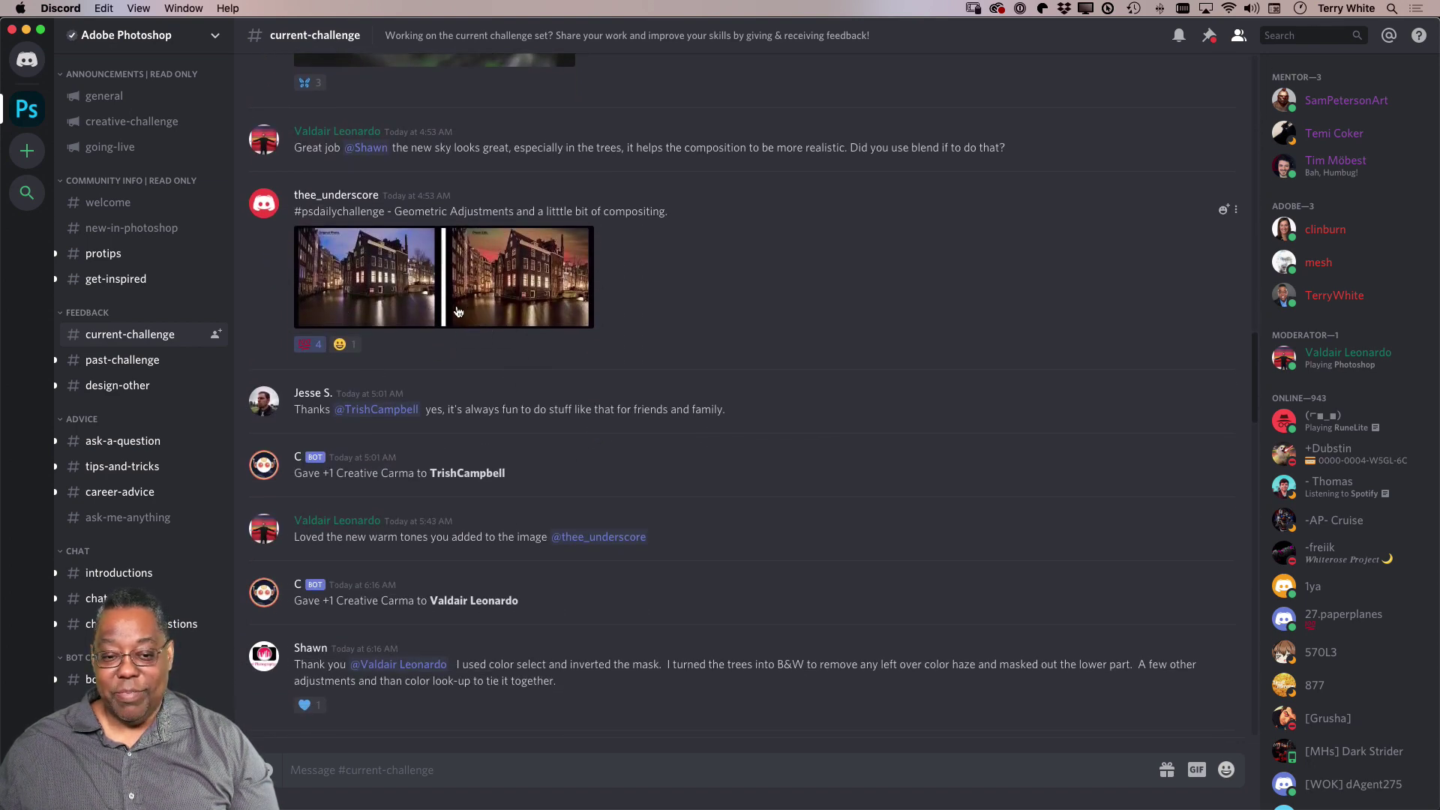
scroll(562, 334, "up", 10)
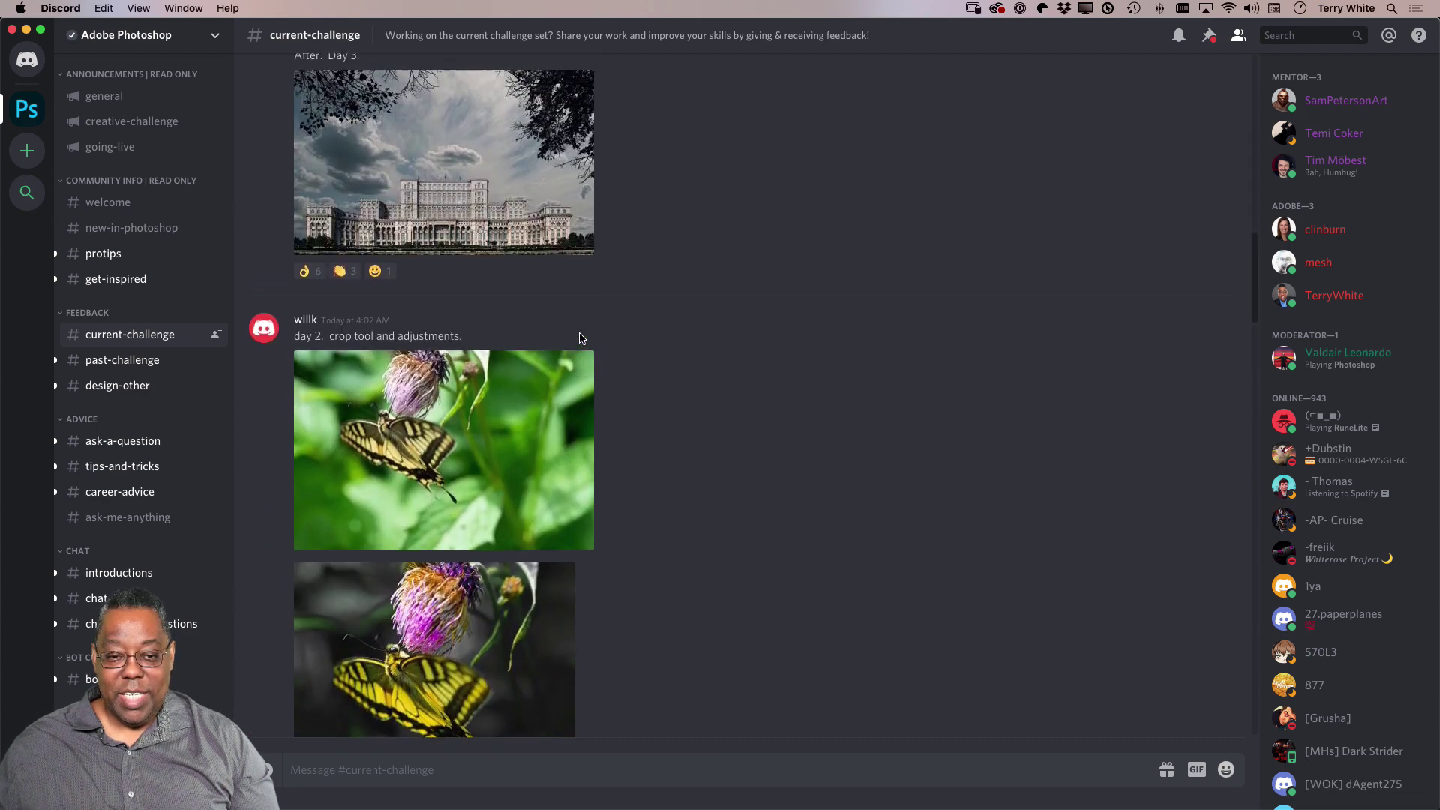
scroll(579, 338, "up", 10)
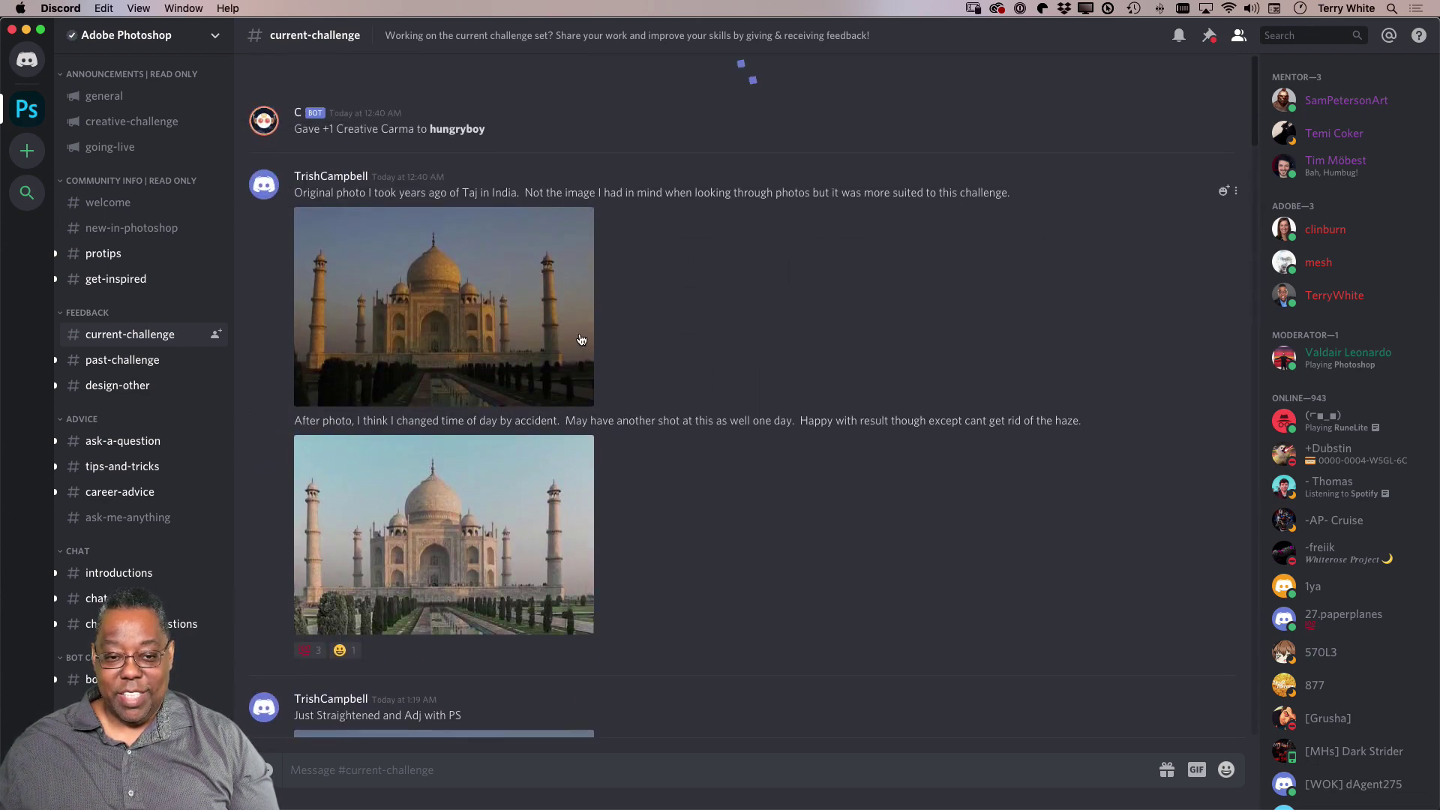
scroll(580, 339, "down", 15)
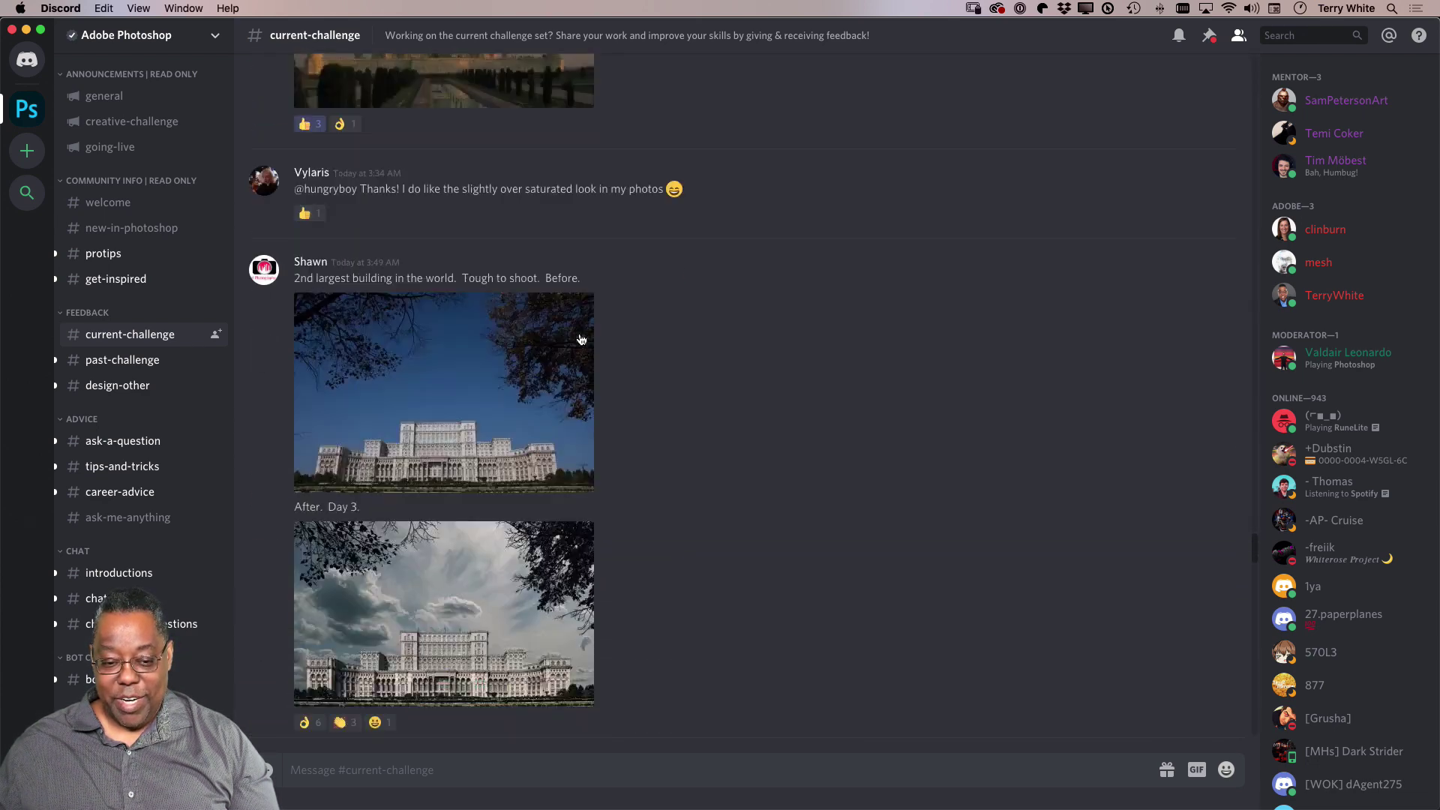
scroll(581, 340, "down", 15)
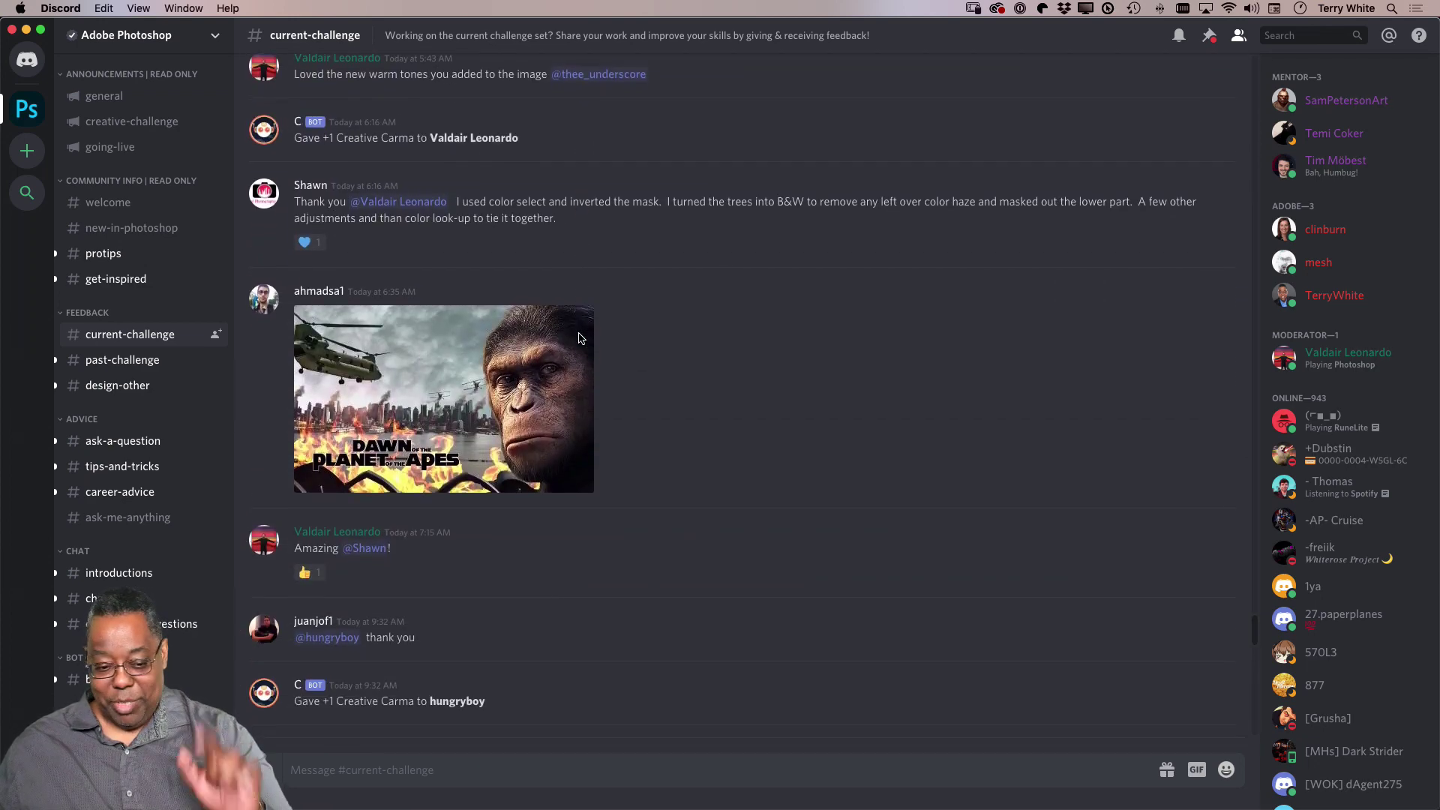
scroll(580, 340, "down", 15)
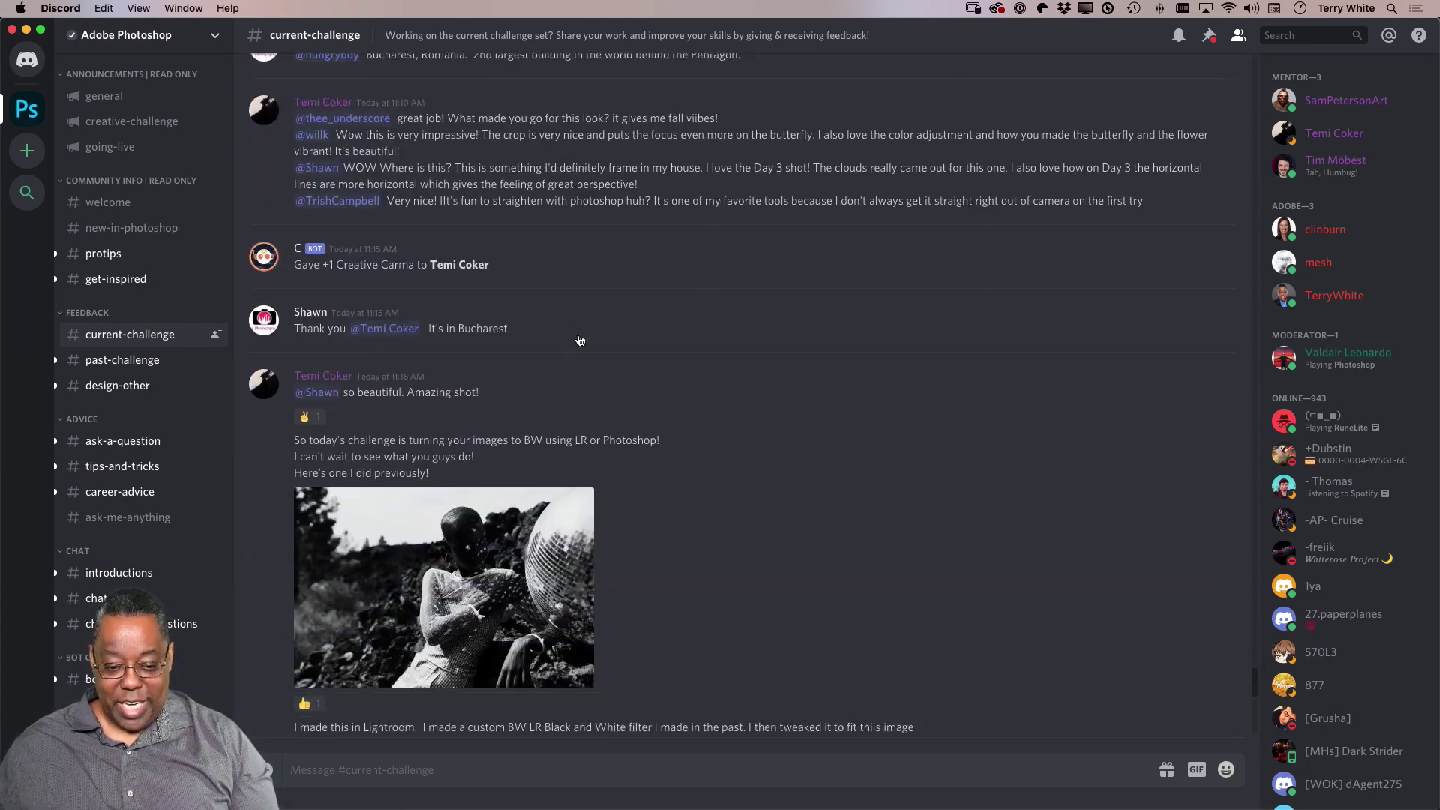
Examine the Day 3 before-and-after photo submissions and the replies to them in the current-challenge channel's message history.
scroll(580, 341, "down", 8)
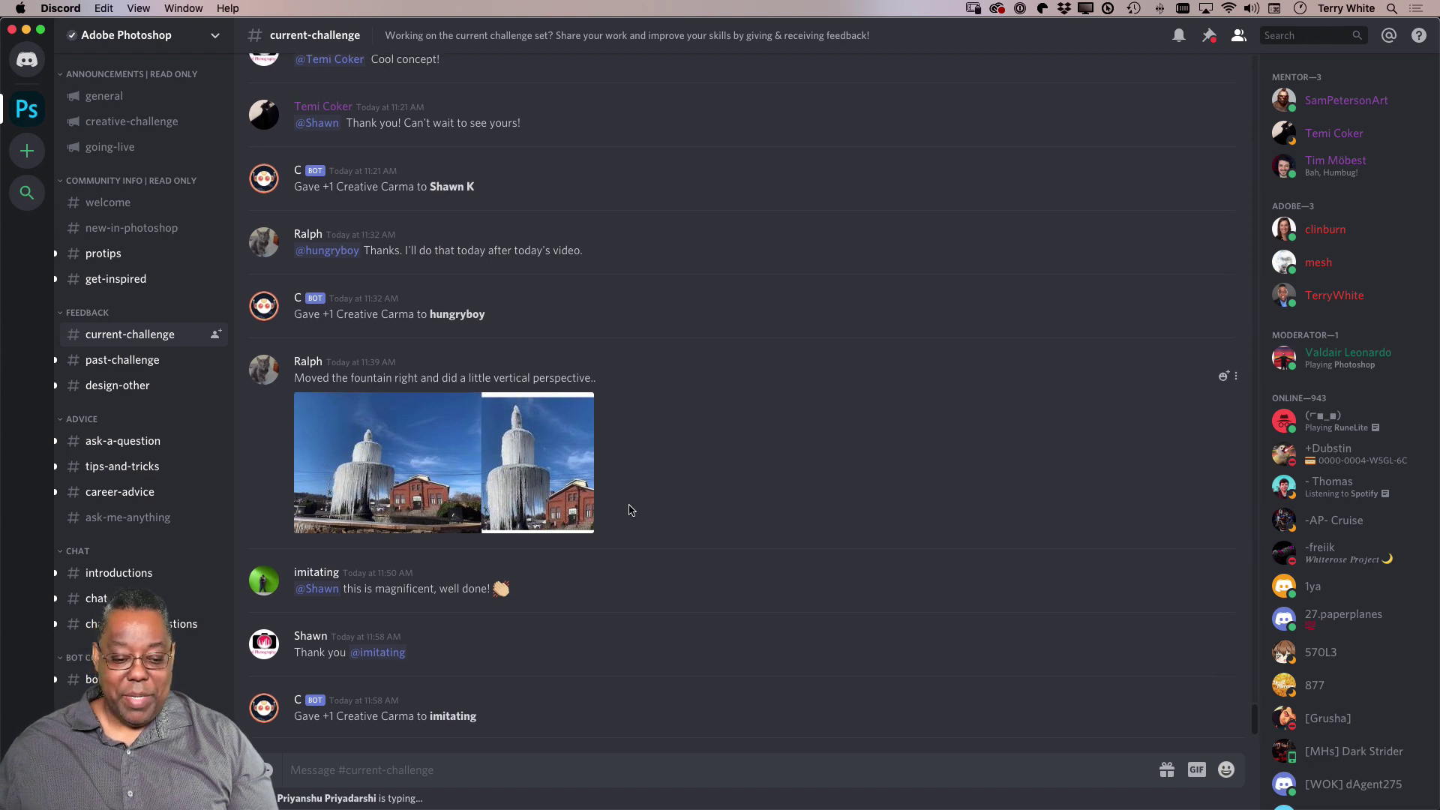
scroll(625, 511, "up", 2)
scroll(630, 509, "up", 10)
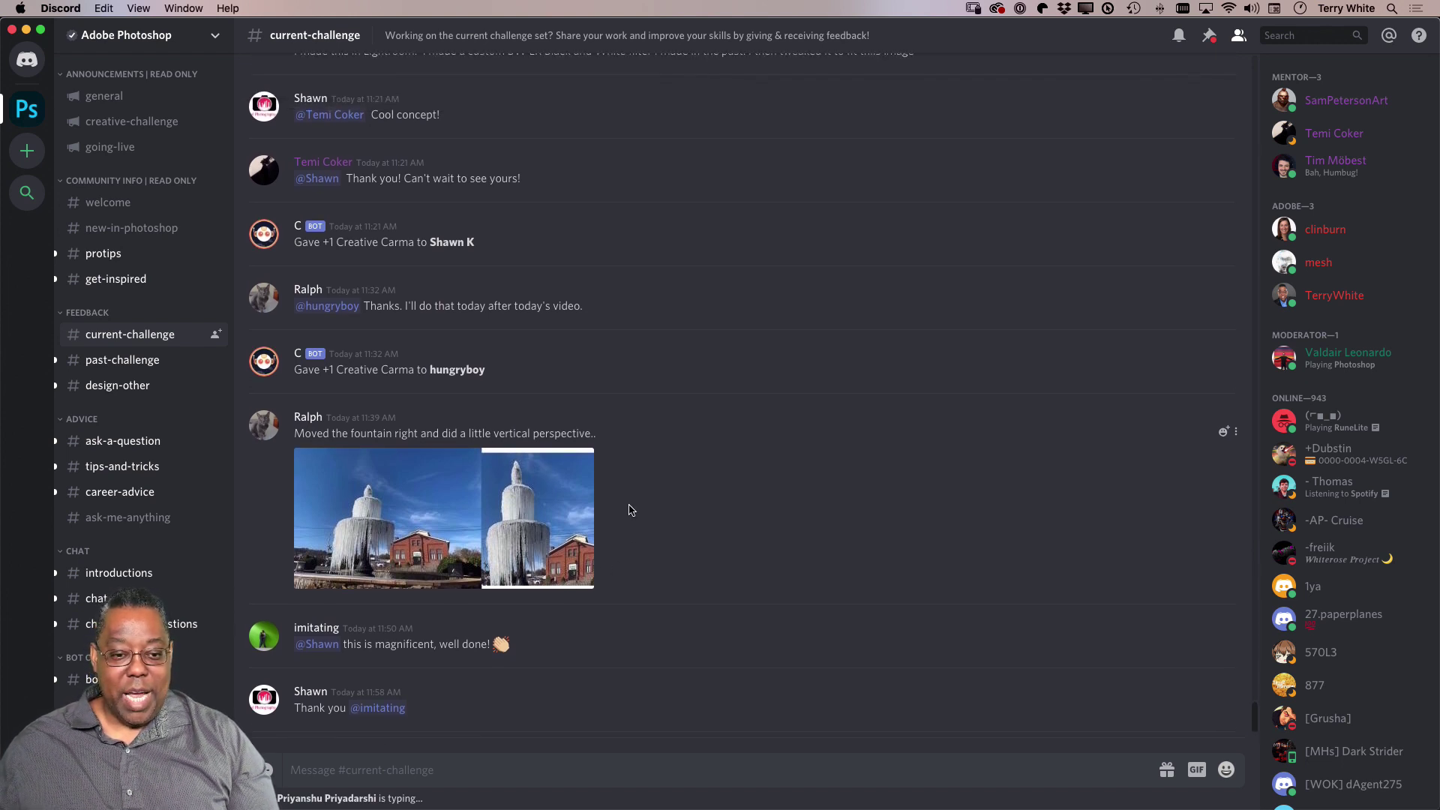
scroll(630, 510, "up", 20)
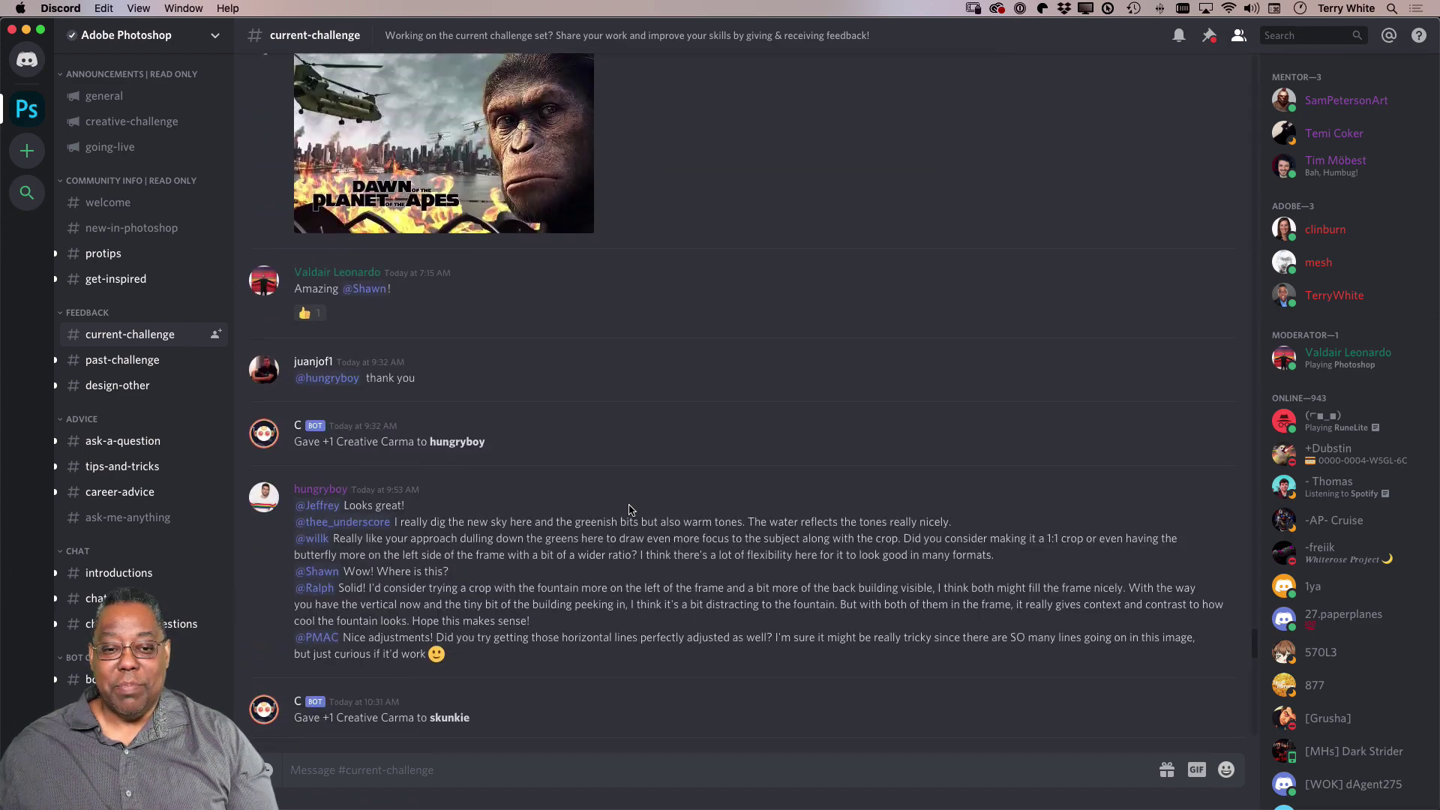
scroll(630, 509, "up", 3)
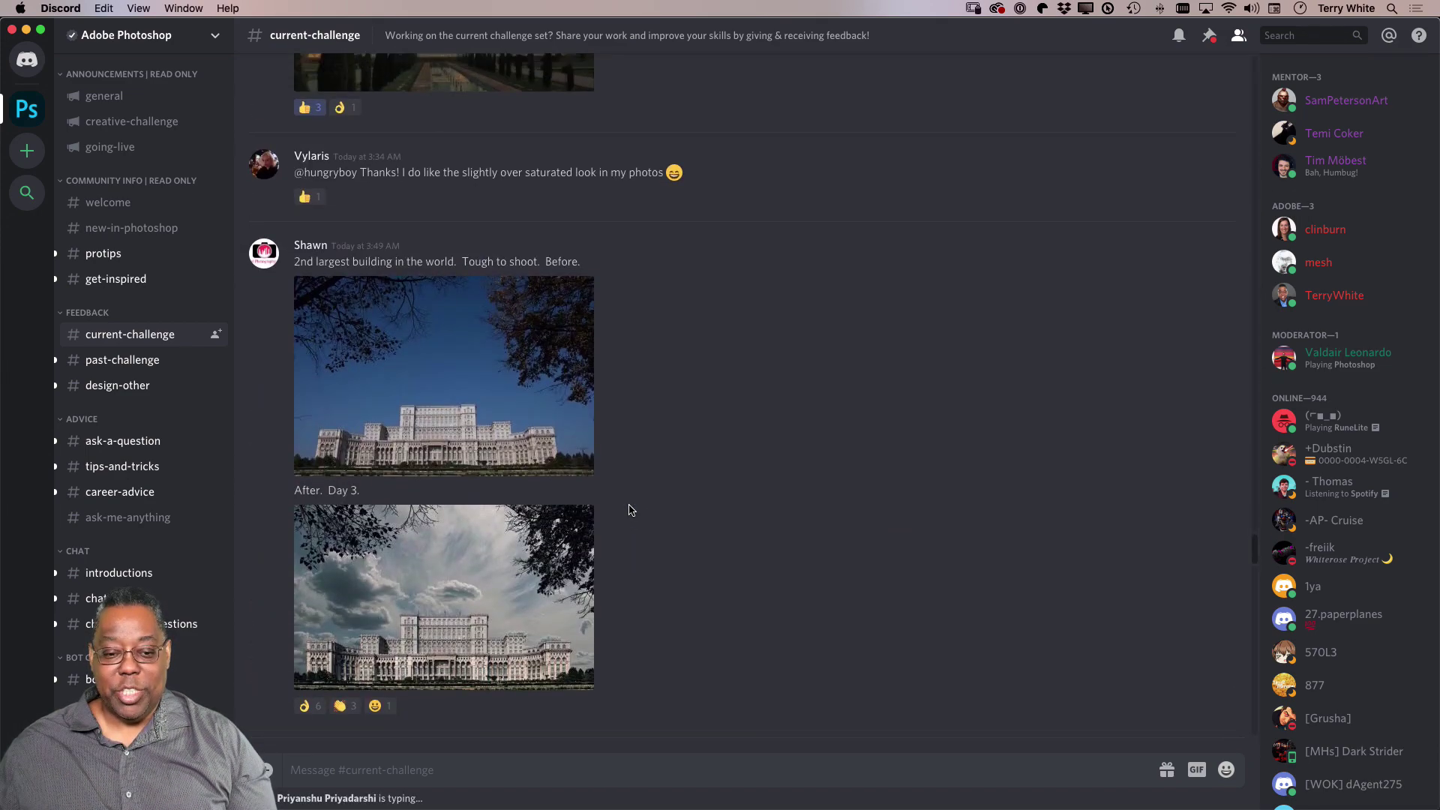
key("super+Tab")
key("Escape")
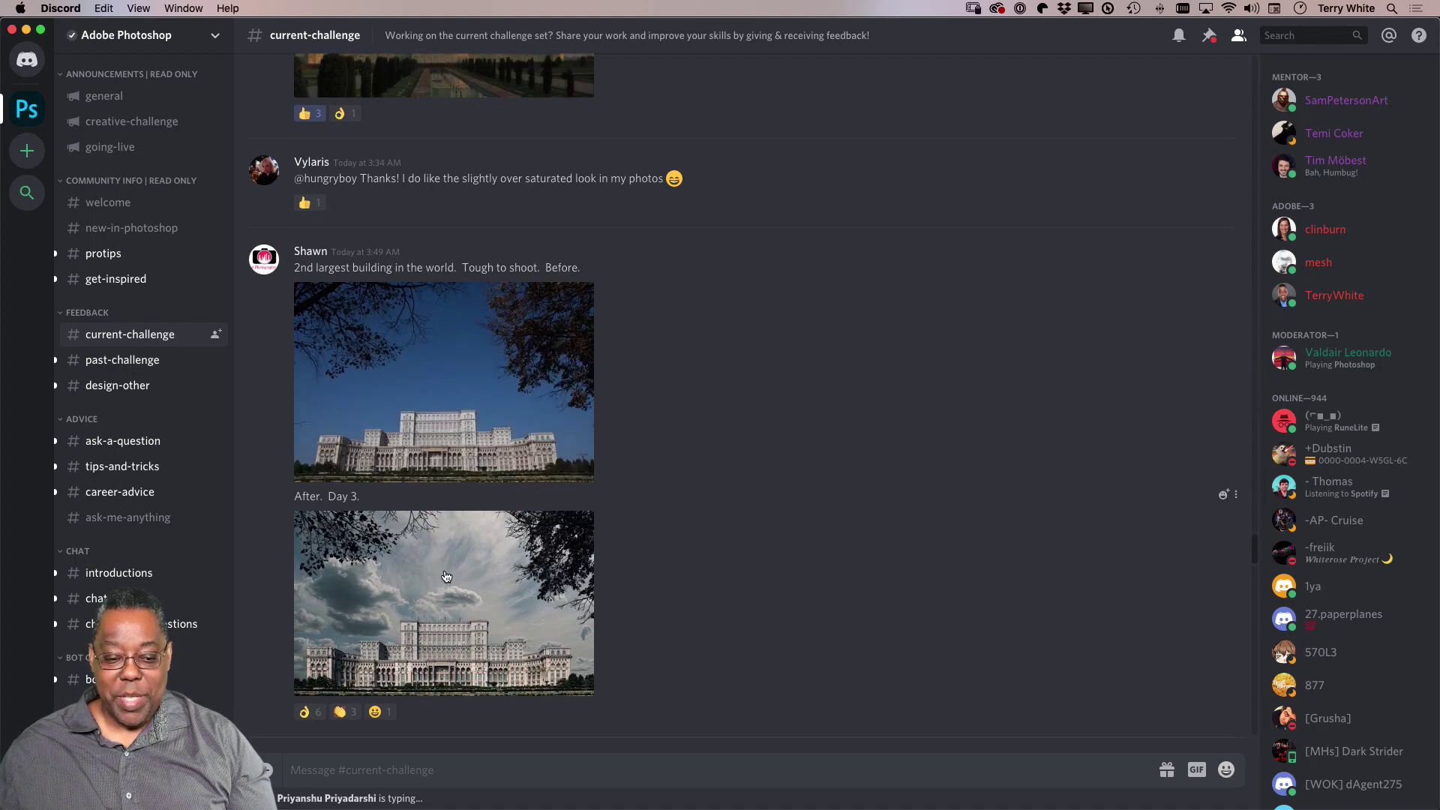
scroll(679, 601, "up", 15)
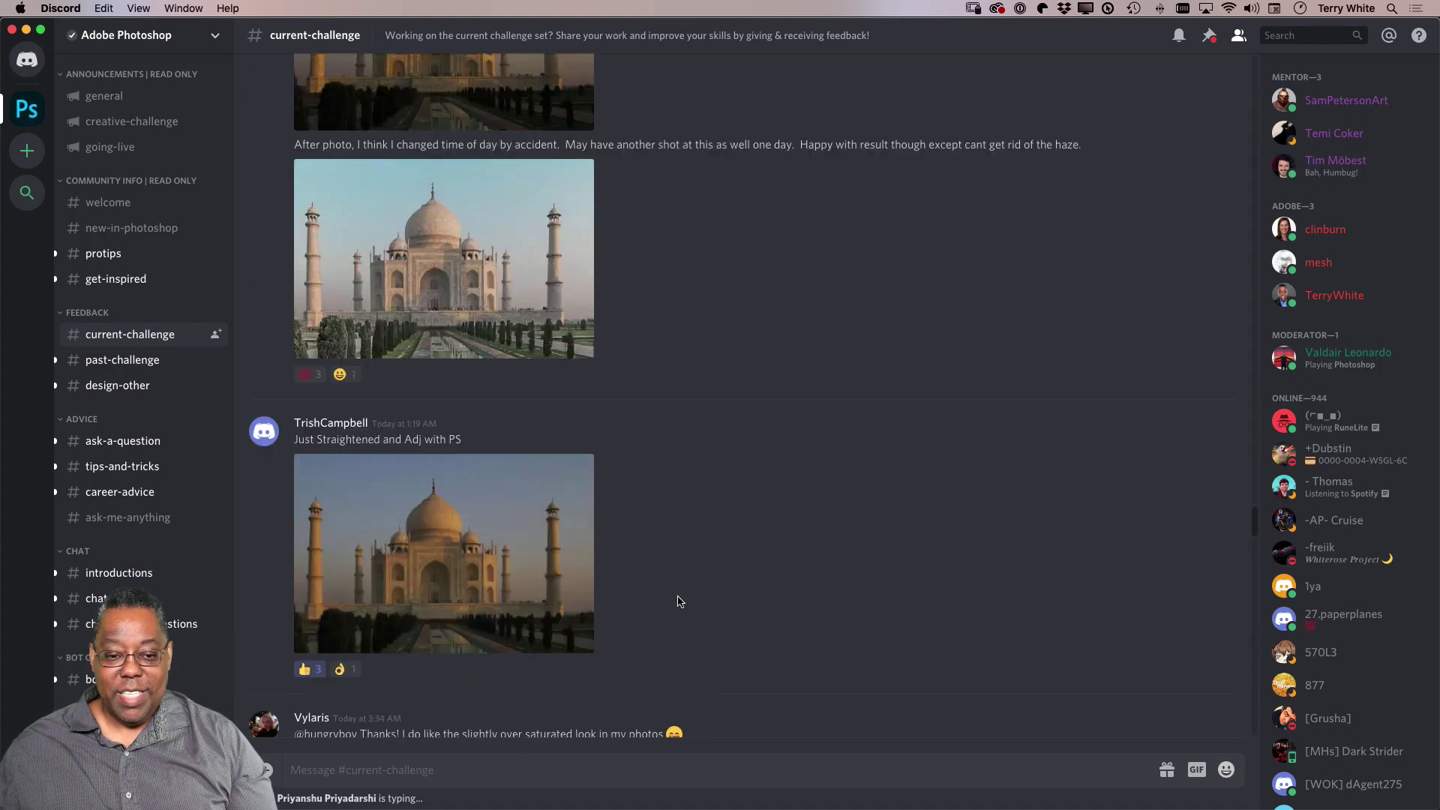
scroll(679, 601, "up", 15)
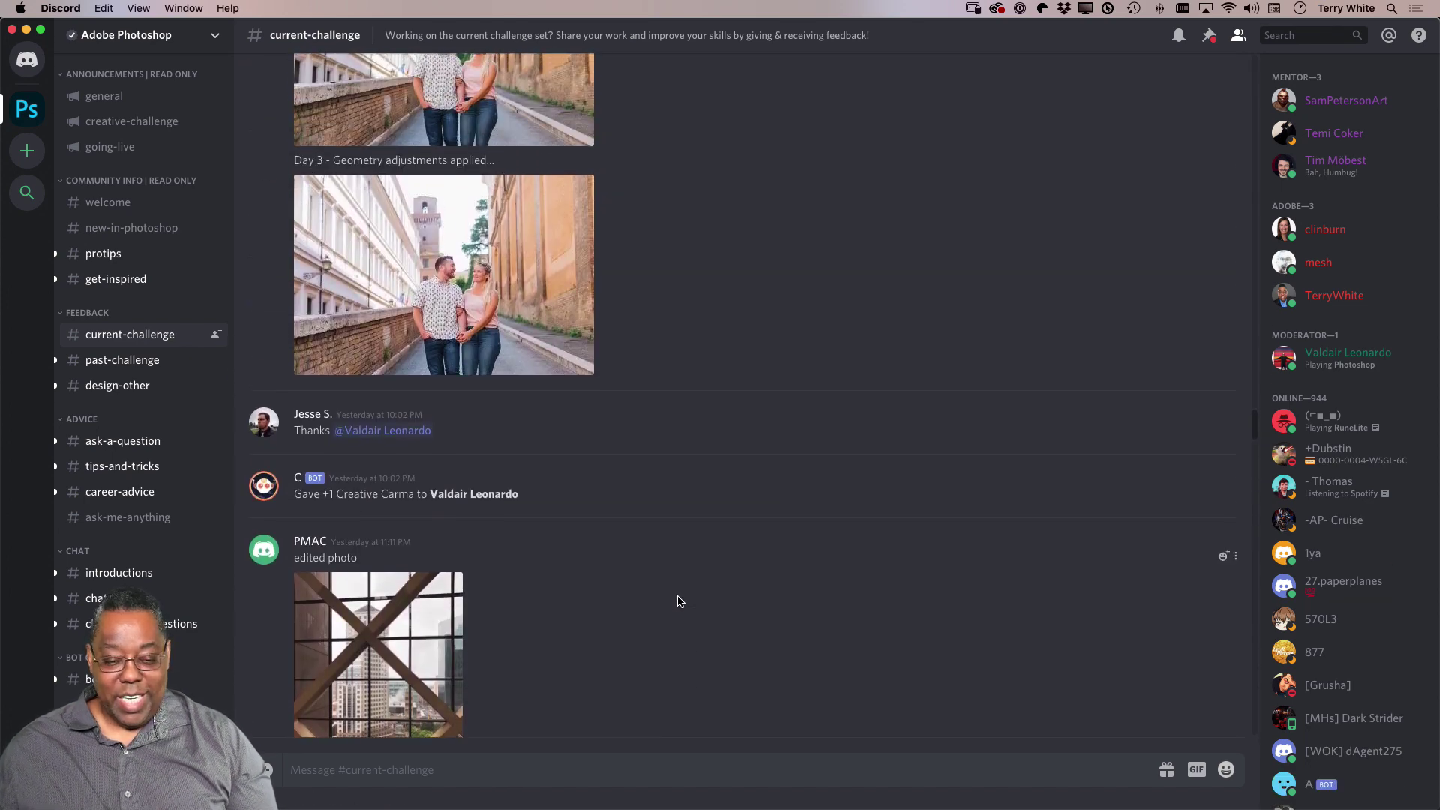
Switch to Lightroom Classic and view the challenge photos in the Library grid.
key("super+Tab")
key("super+Tab")
key("super+Tab")
key("super+Tab")
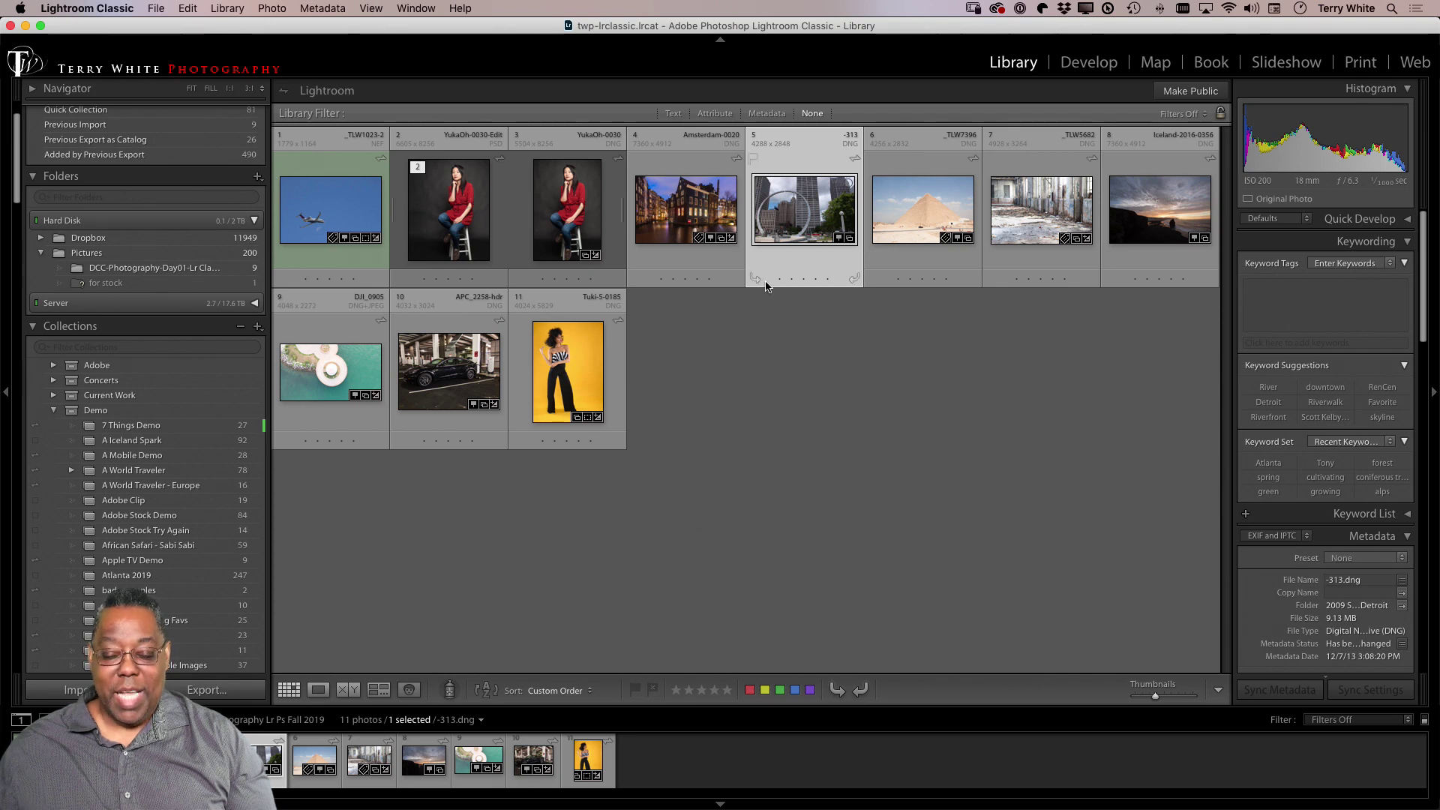
Switch to Lightroom, return to the photo grid and open the city photo with the large ring sculpture for editing.
key("super+Tab")
key("super+Tab")
key("super+Tab")
key("super+Tab")
key("super+Tab")
key("super+Tab")
key("super+Tab")
key("super+Tab")
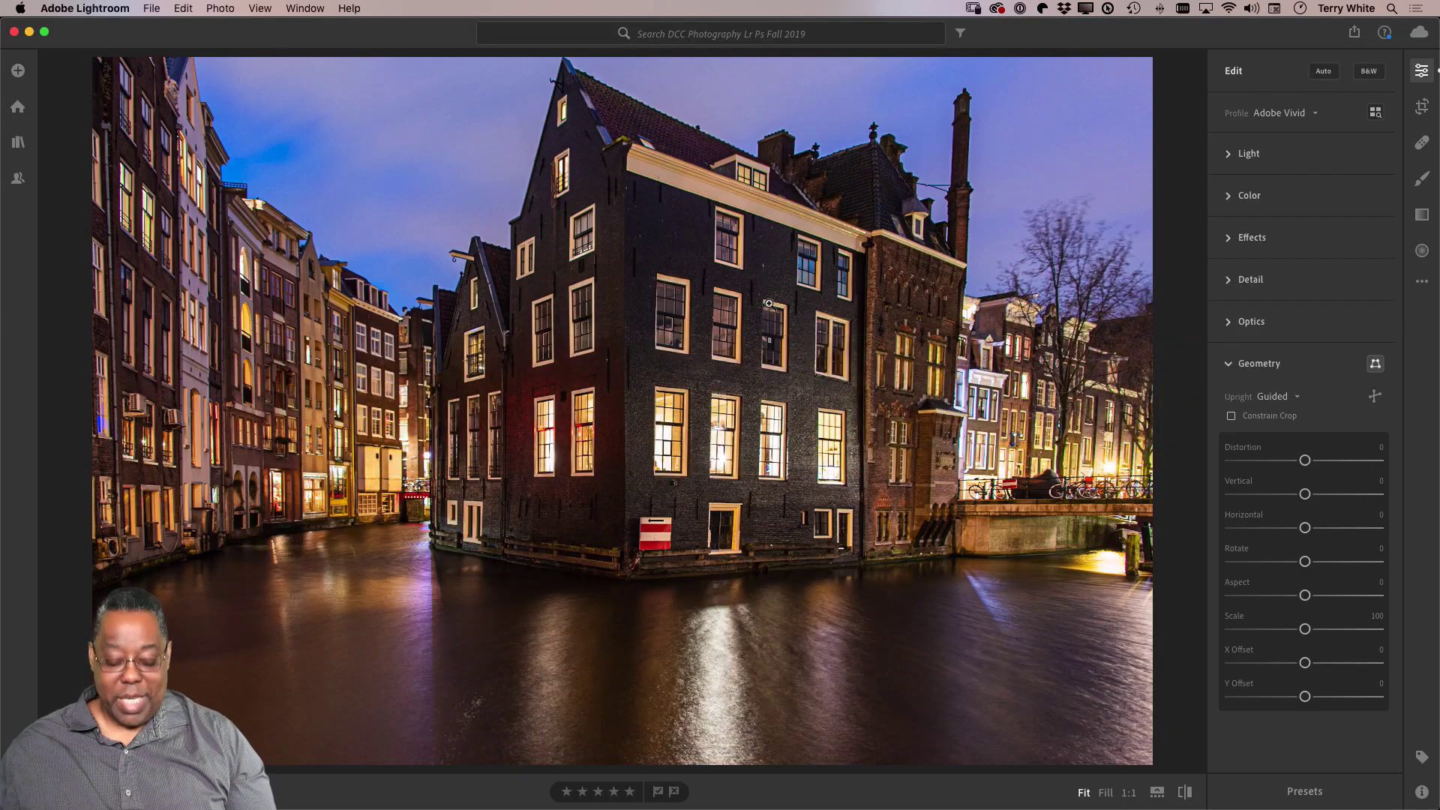
key("g")
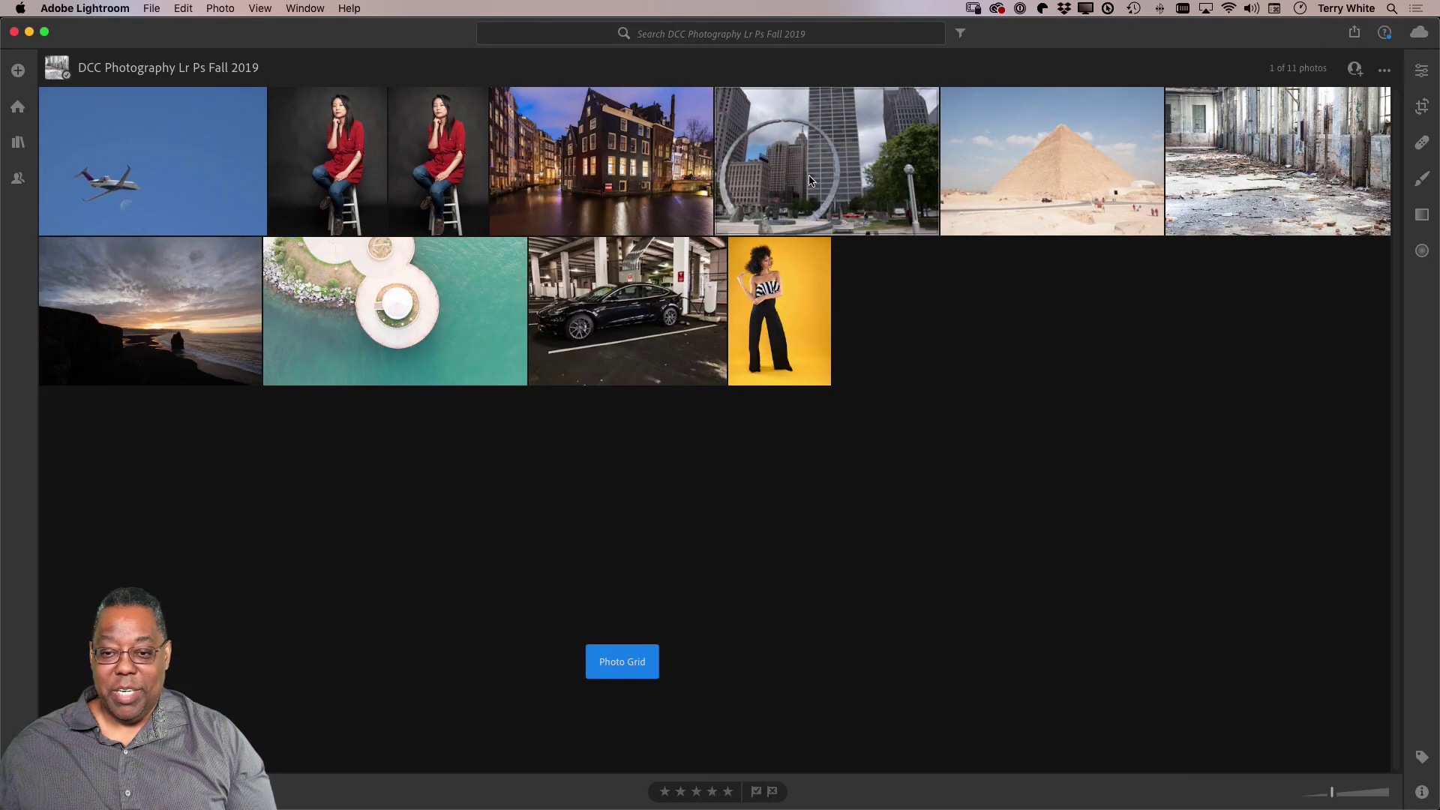
left_click(1421, 70)
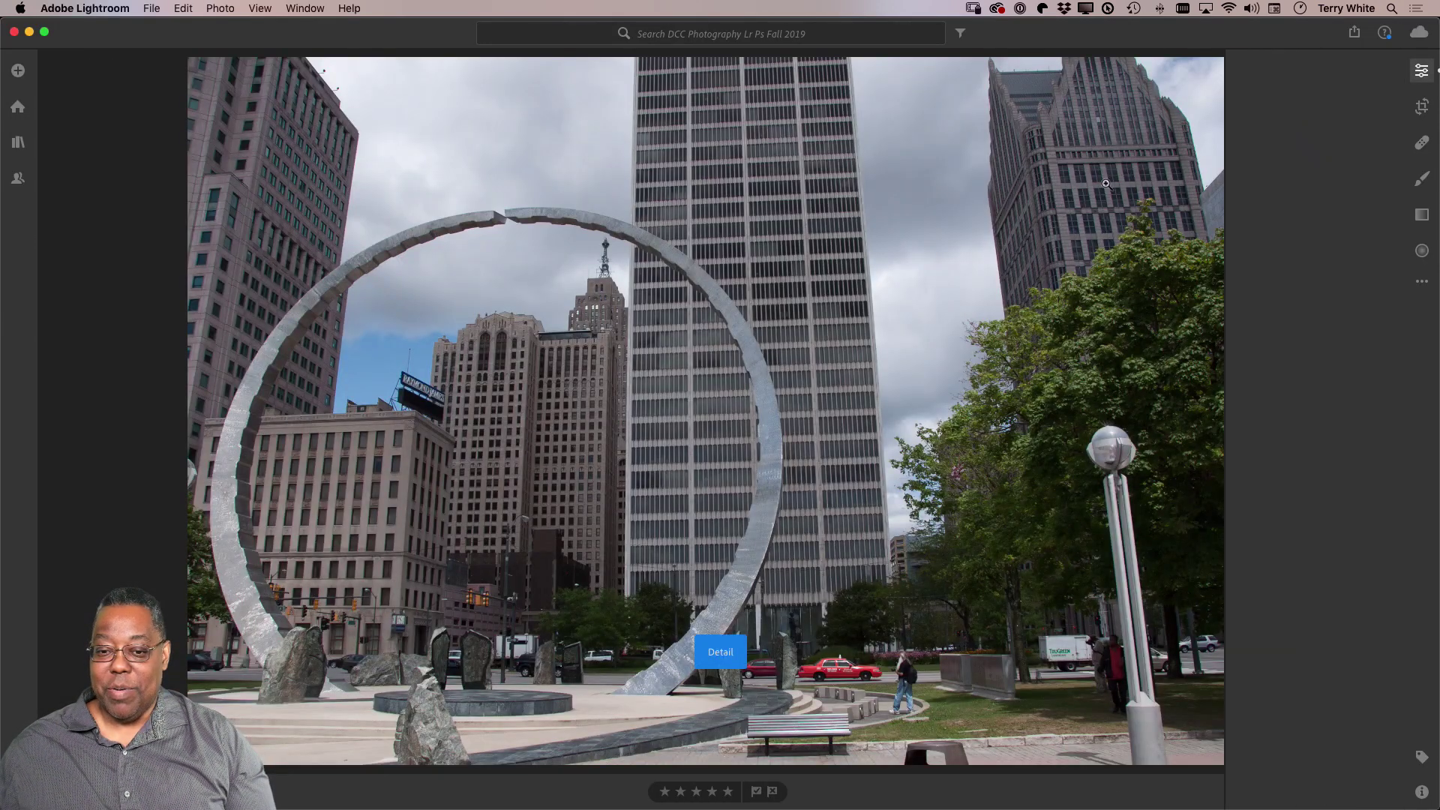
Switch to Photoshop and view the open -313.dng document.
key("super+Tab")
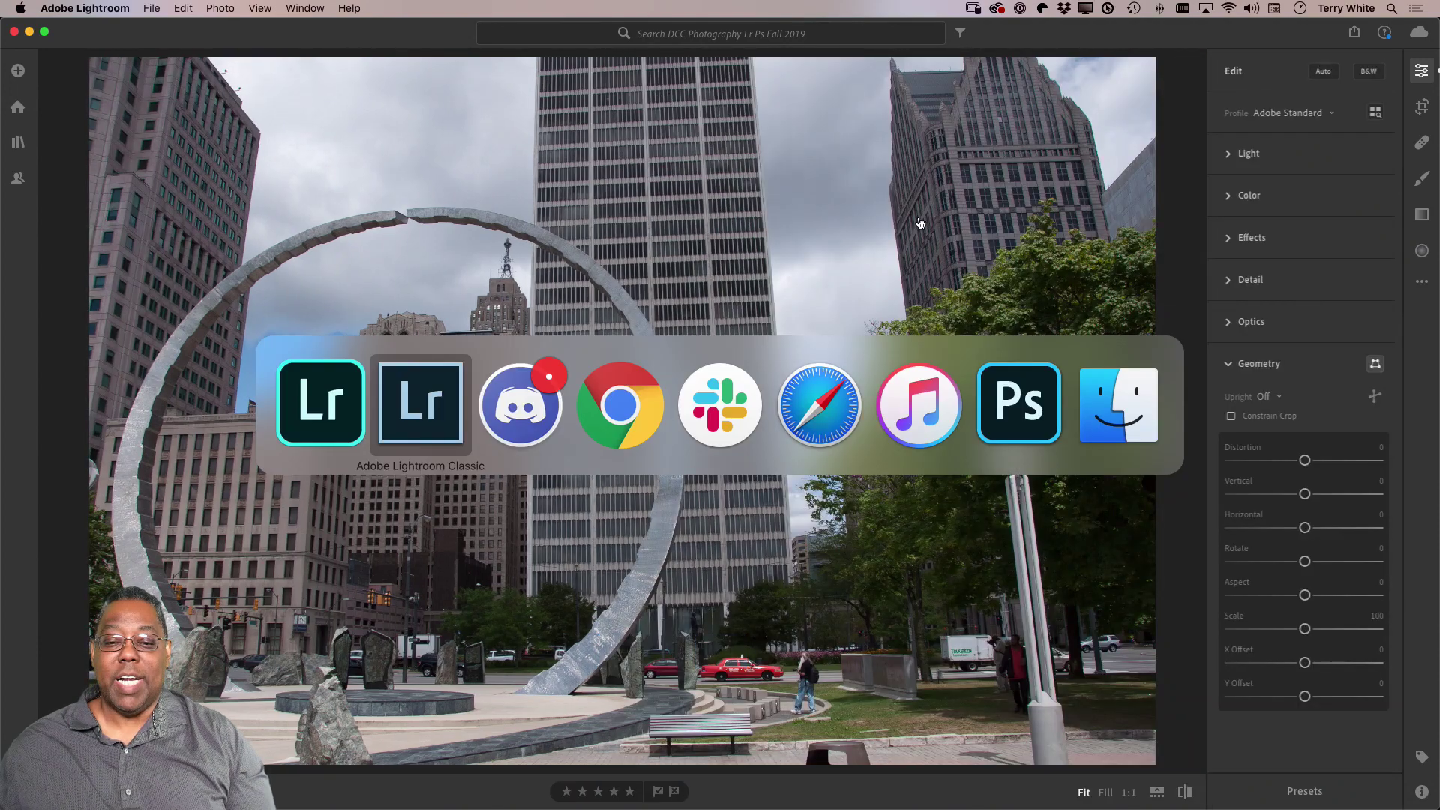
key("super+Tab")
key("super+Tab")
key("super+Tab")
key("super+Tab")
key("super+Tab")
key("super+Tab")
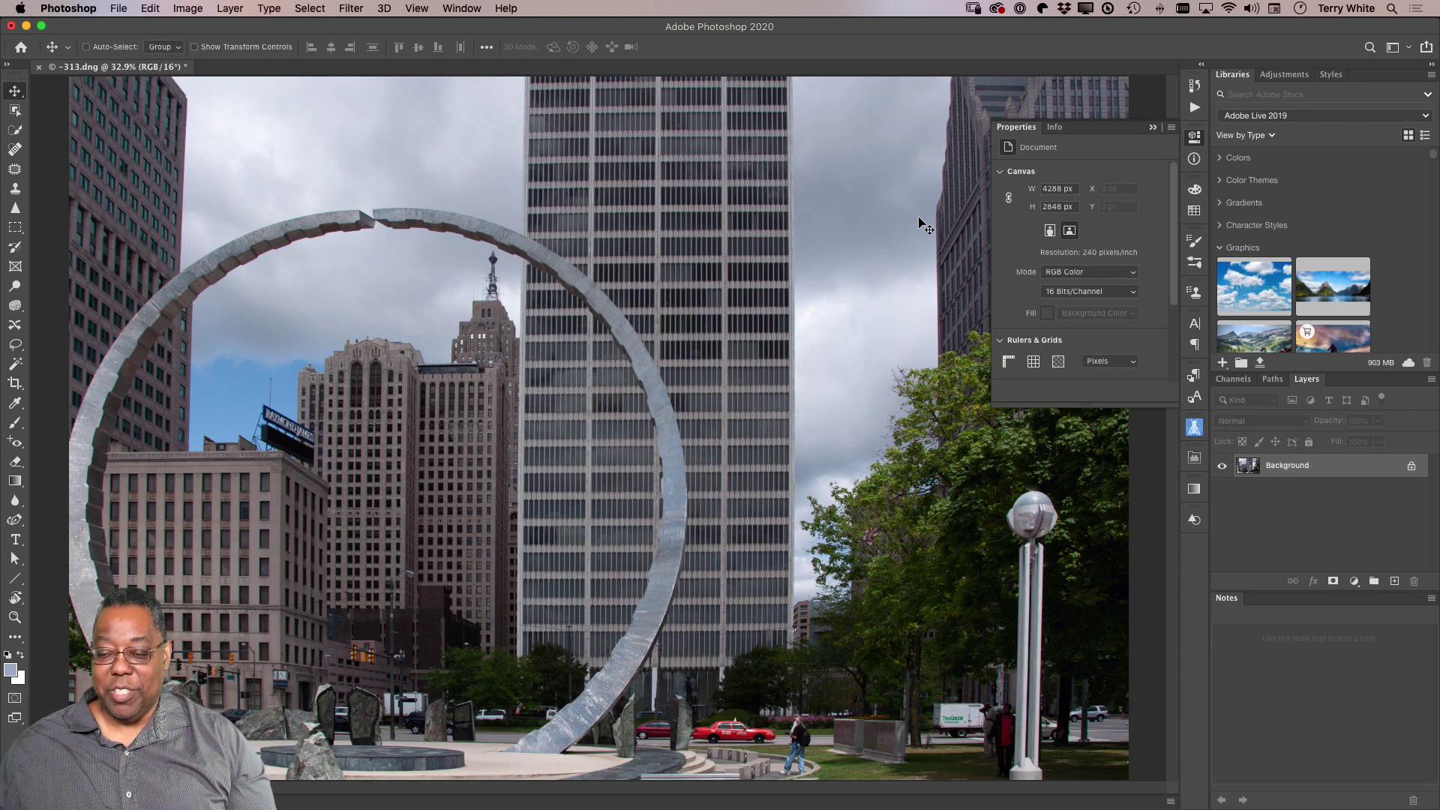
Switch to Lightroom Classic and open the selected -313.dng photo in the Develop module.
key("super+Tab")
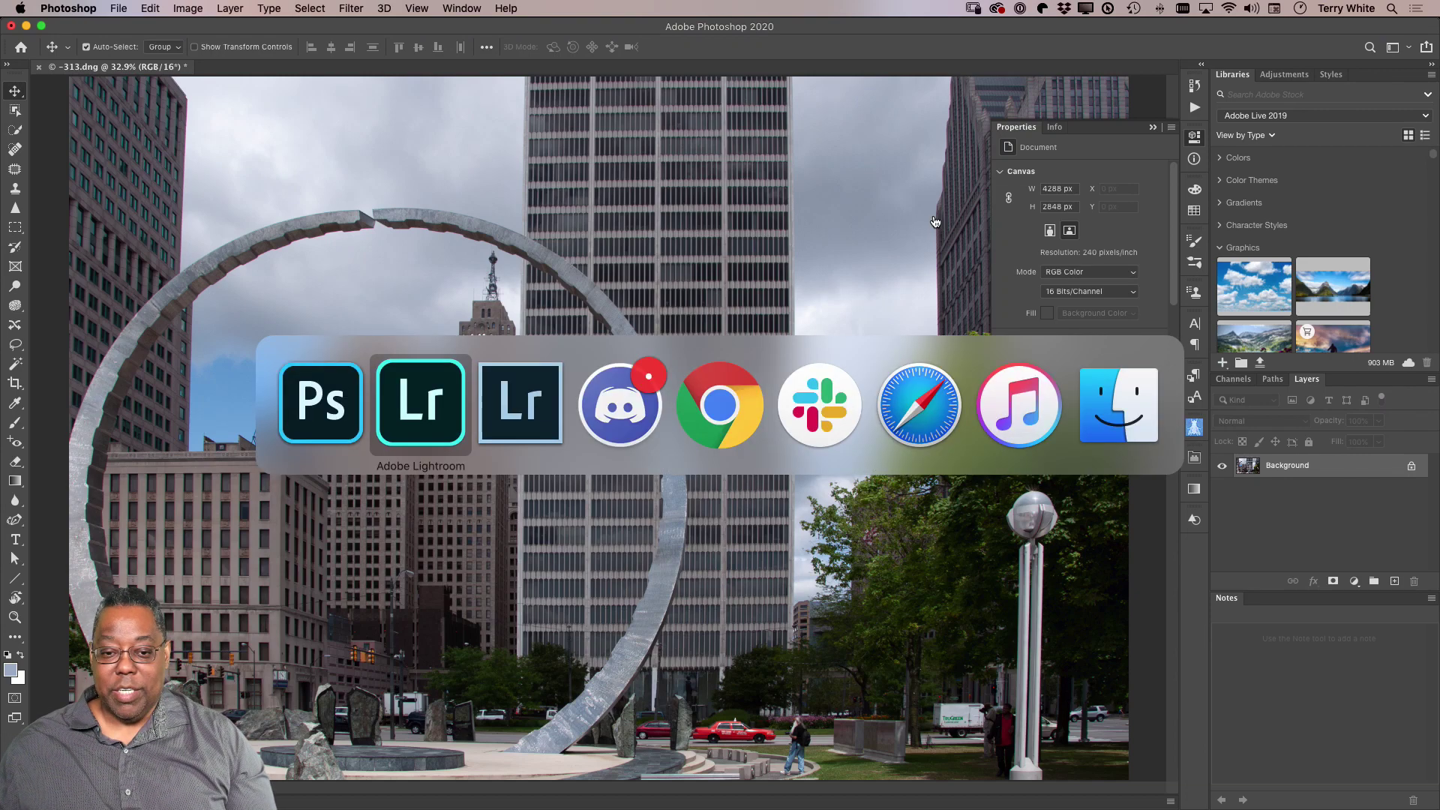
key("super+Tab")
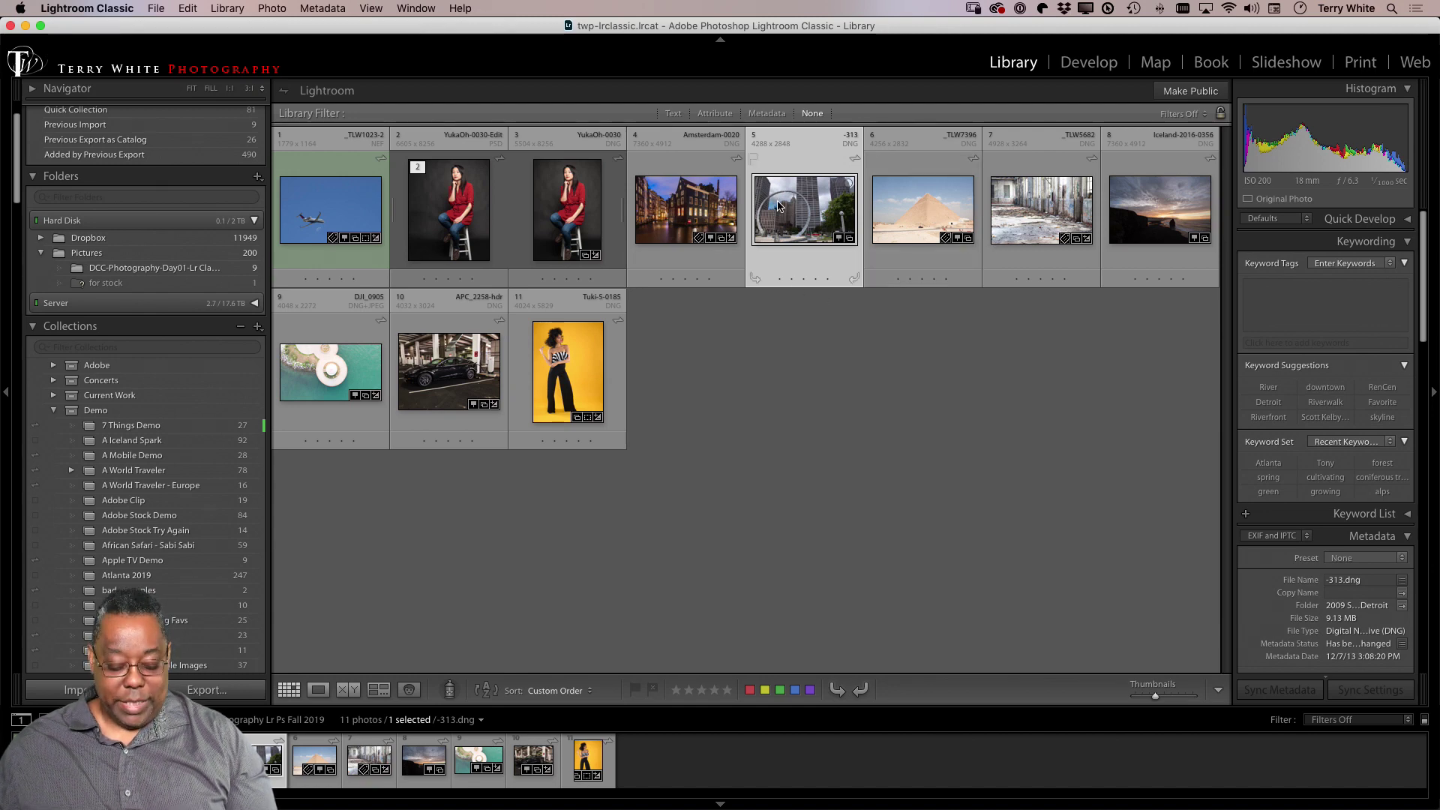
left_click(1091, 63)
View the same photo and its edit controls in Lightroom, and return to Lightroom Classic.
key("super+Tab")
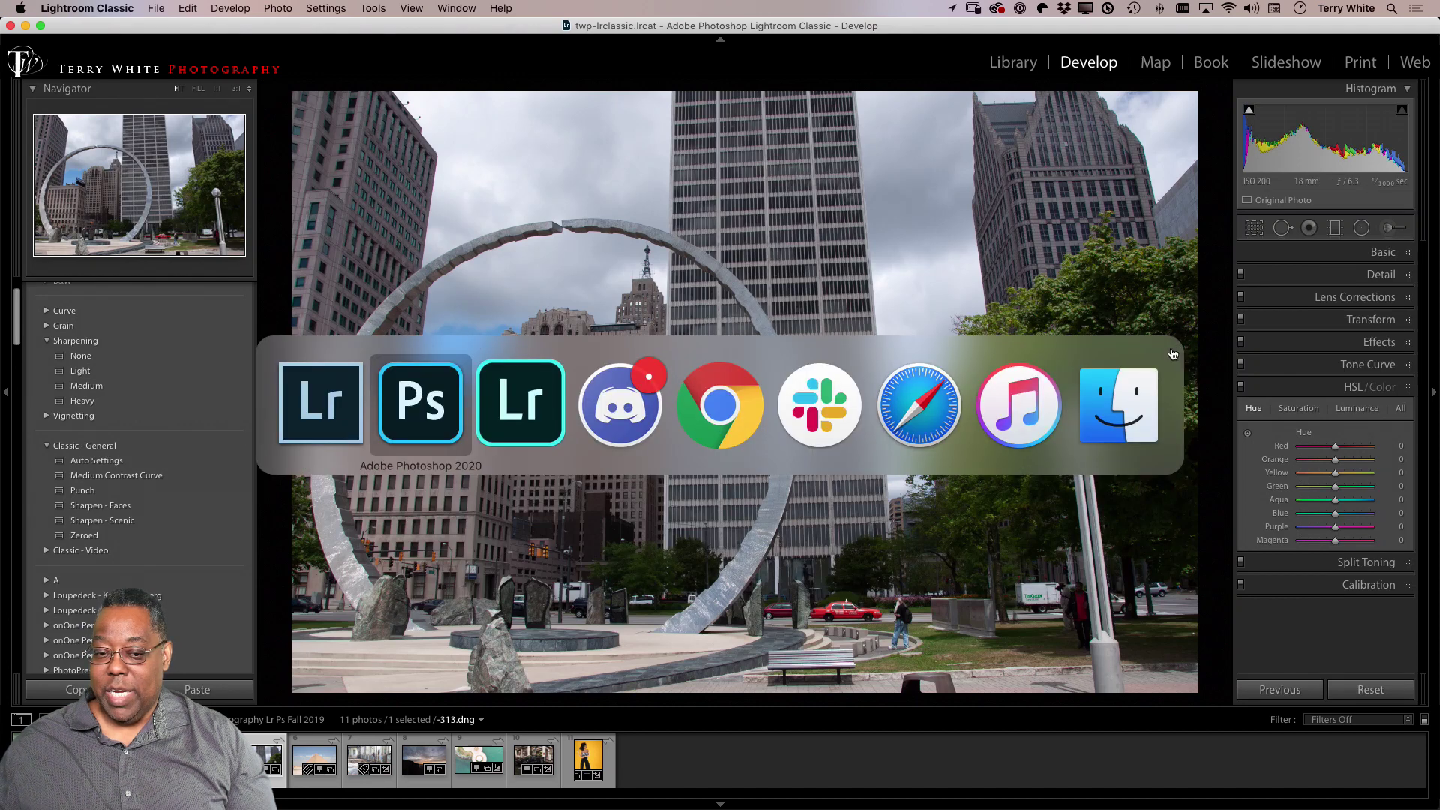
key("super+Tab")
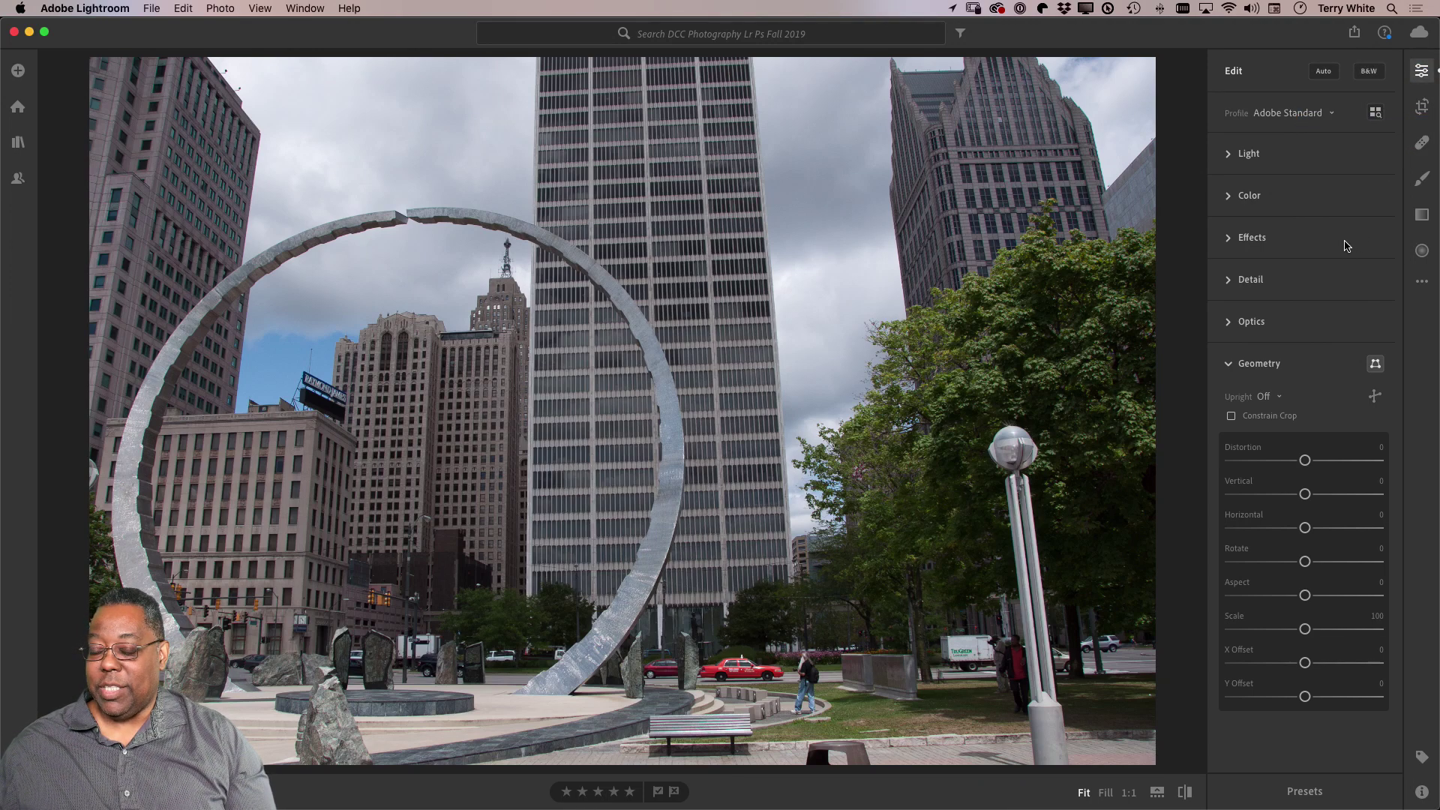
key("super+Tab")
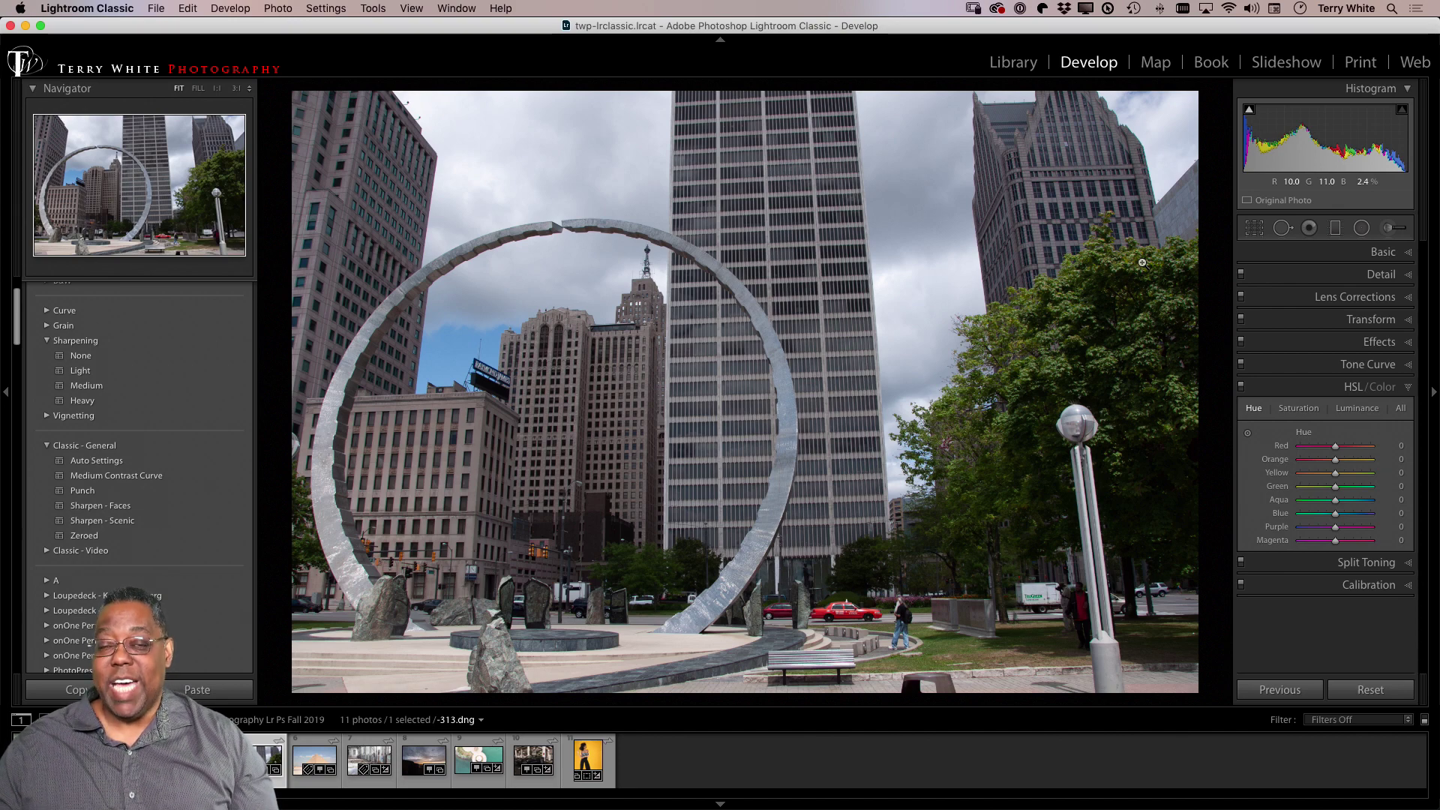
Try a quick black-and-white conversion of the photo and switch it back to color.
key("v")
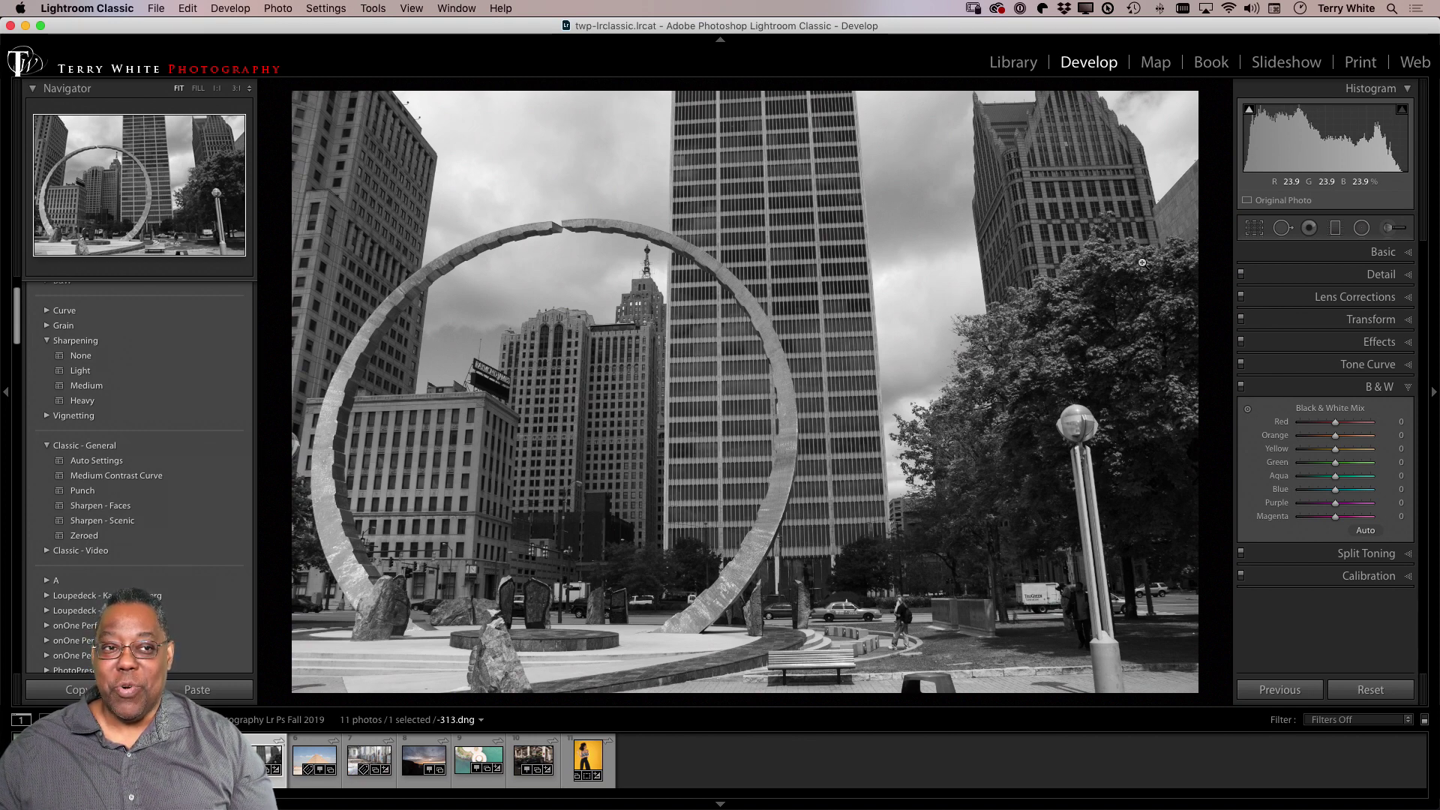
key("v")
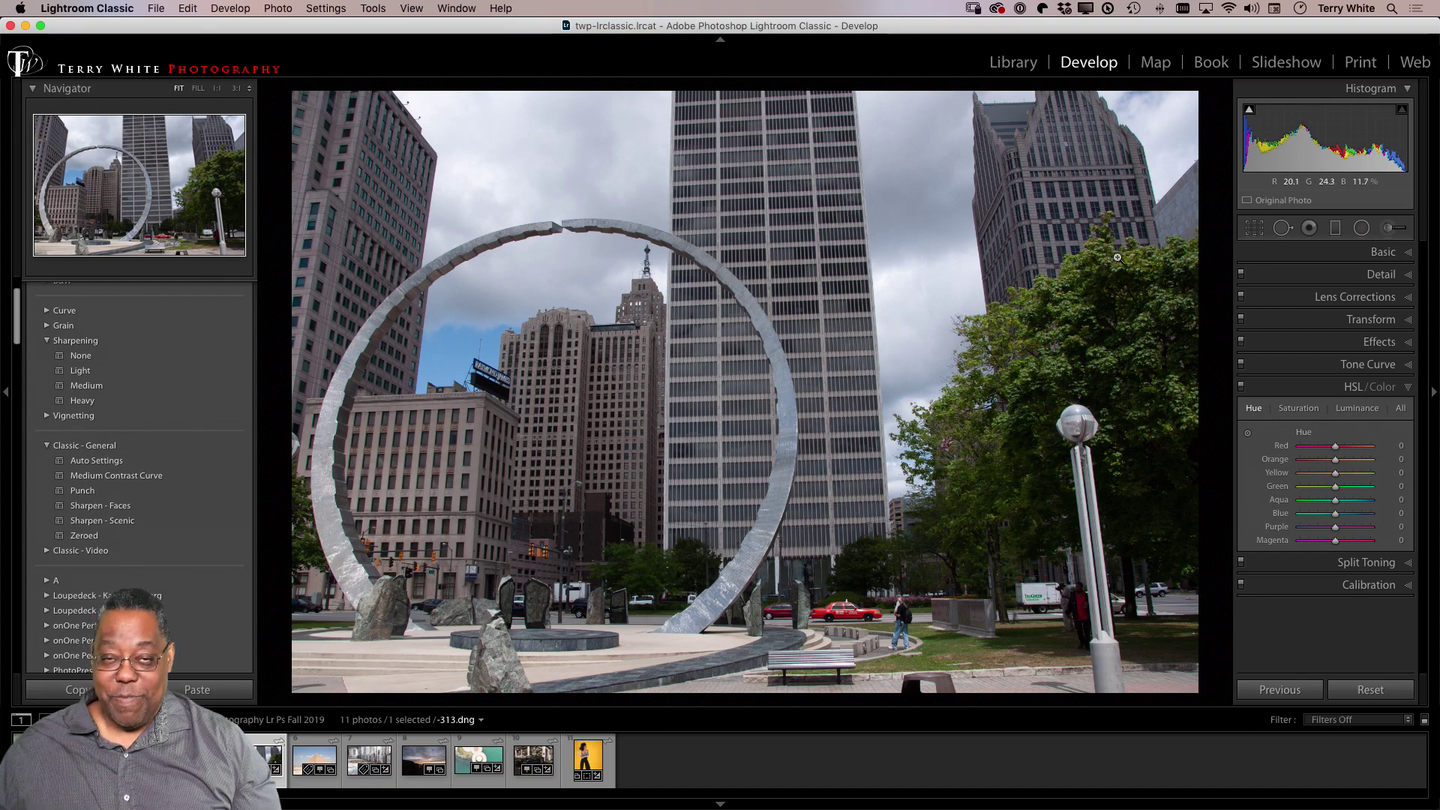
Enable the lens profile corrections, turning them off and on to compare, and leave them enabled.
left_click(1349, 297)
left_click(1290, 357)
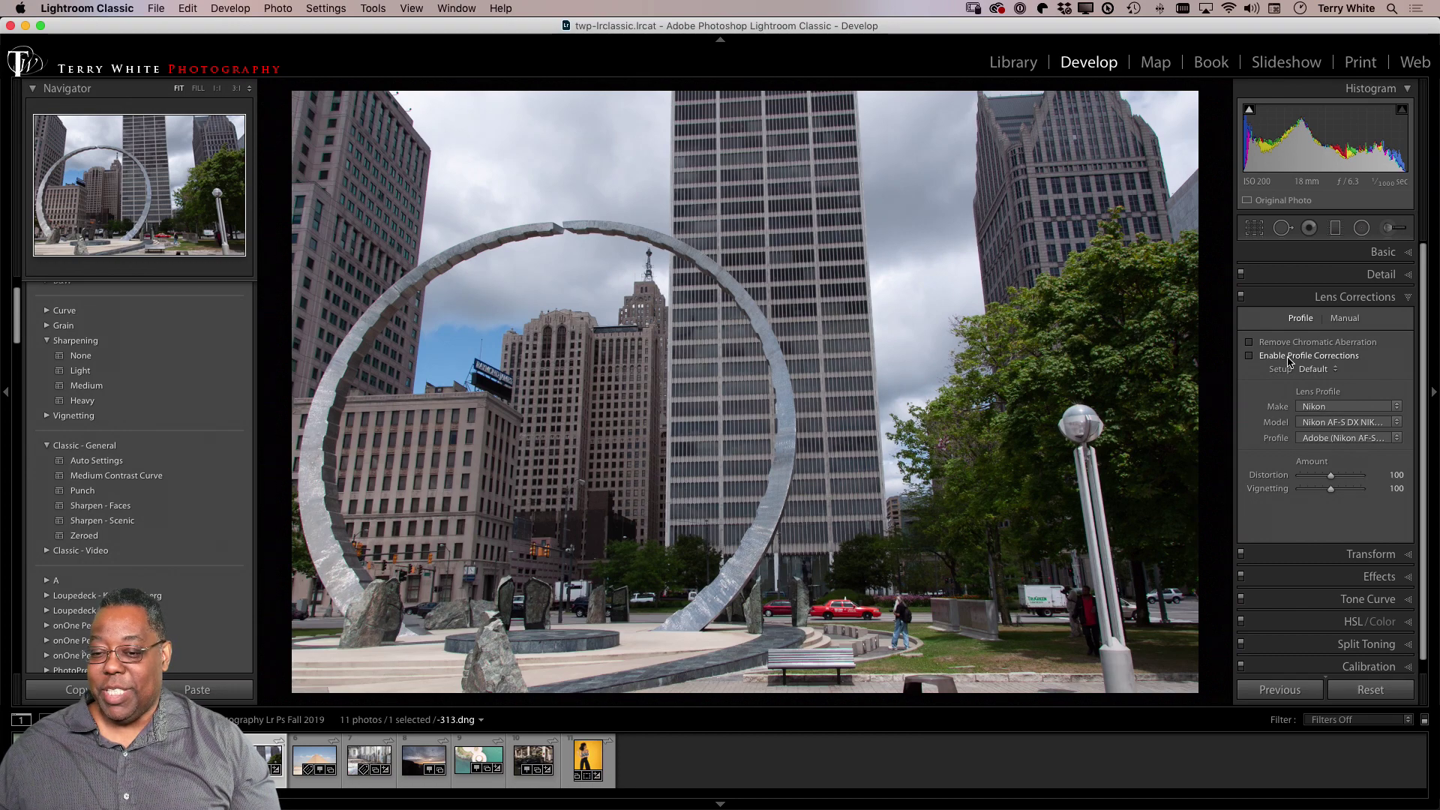
left_click(1289, 357)
left_click(1289, 357)
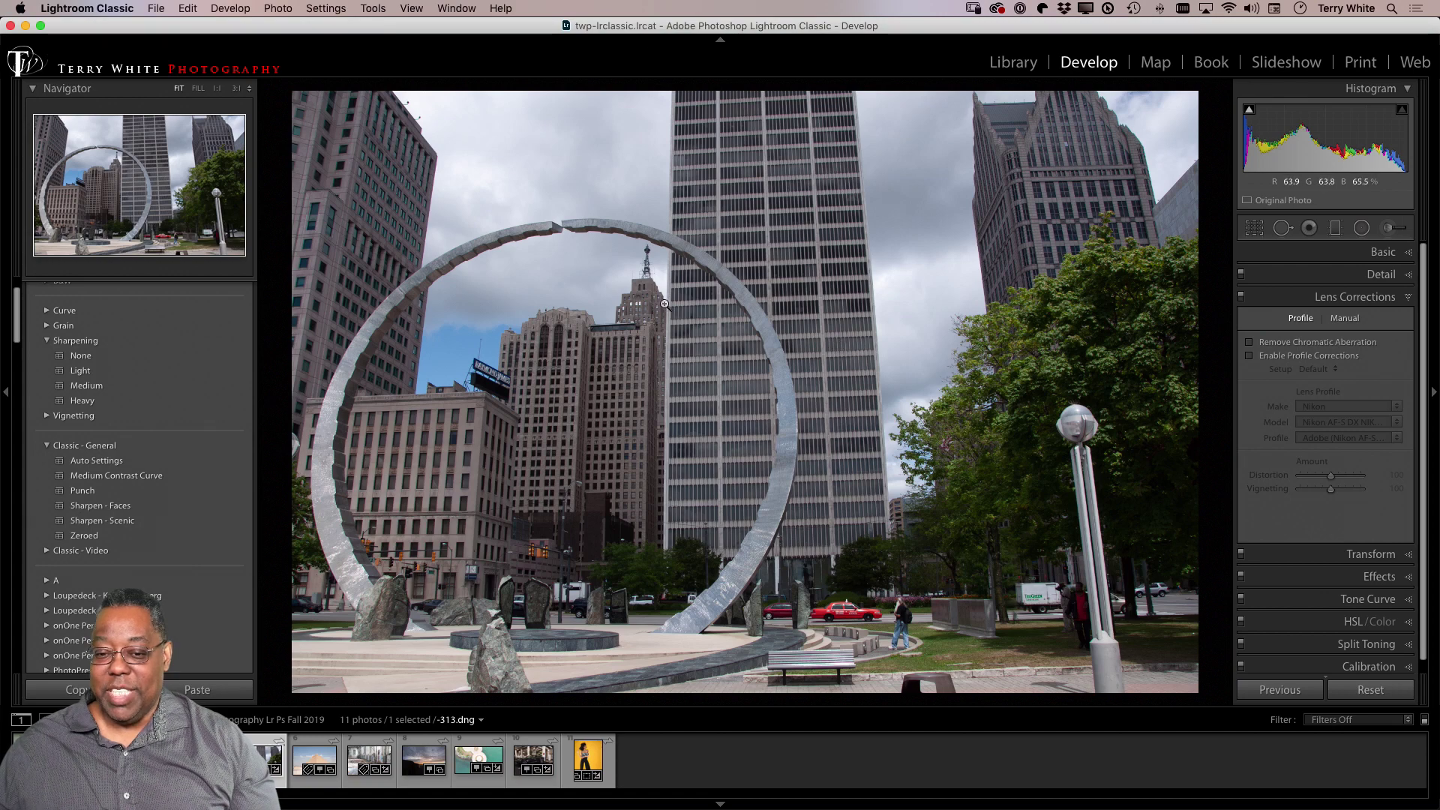
left_click(1272, 357)
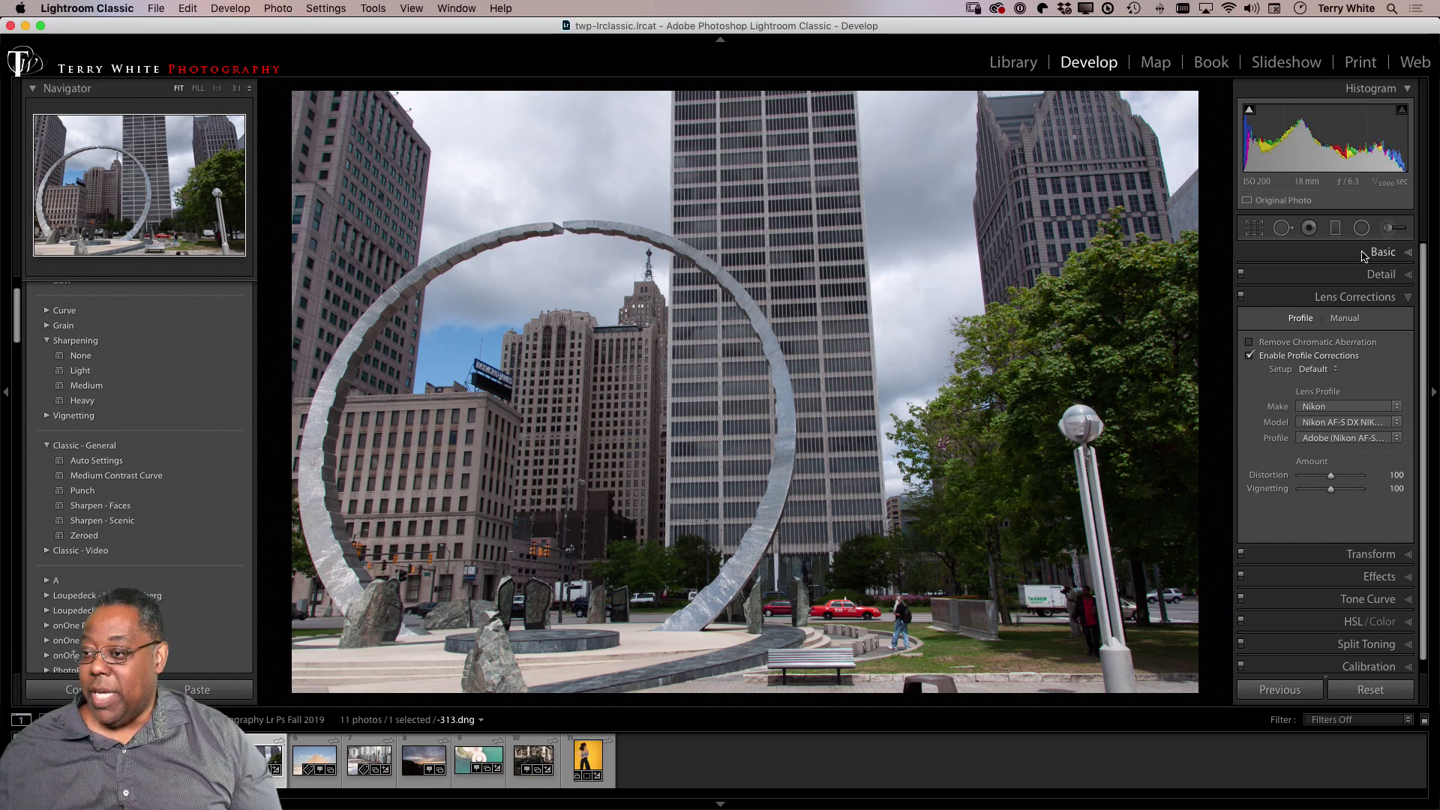
Apply the Auto tone settings to the photo and set Blacks to +18.
left_click(1361, 255)
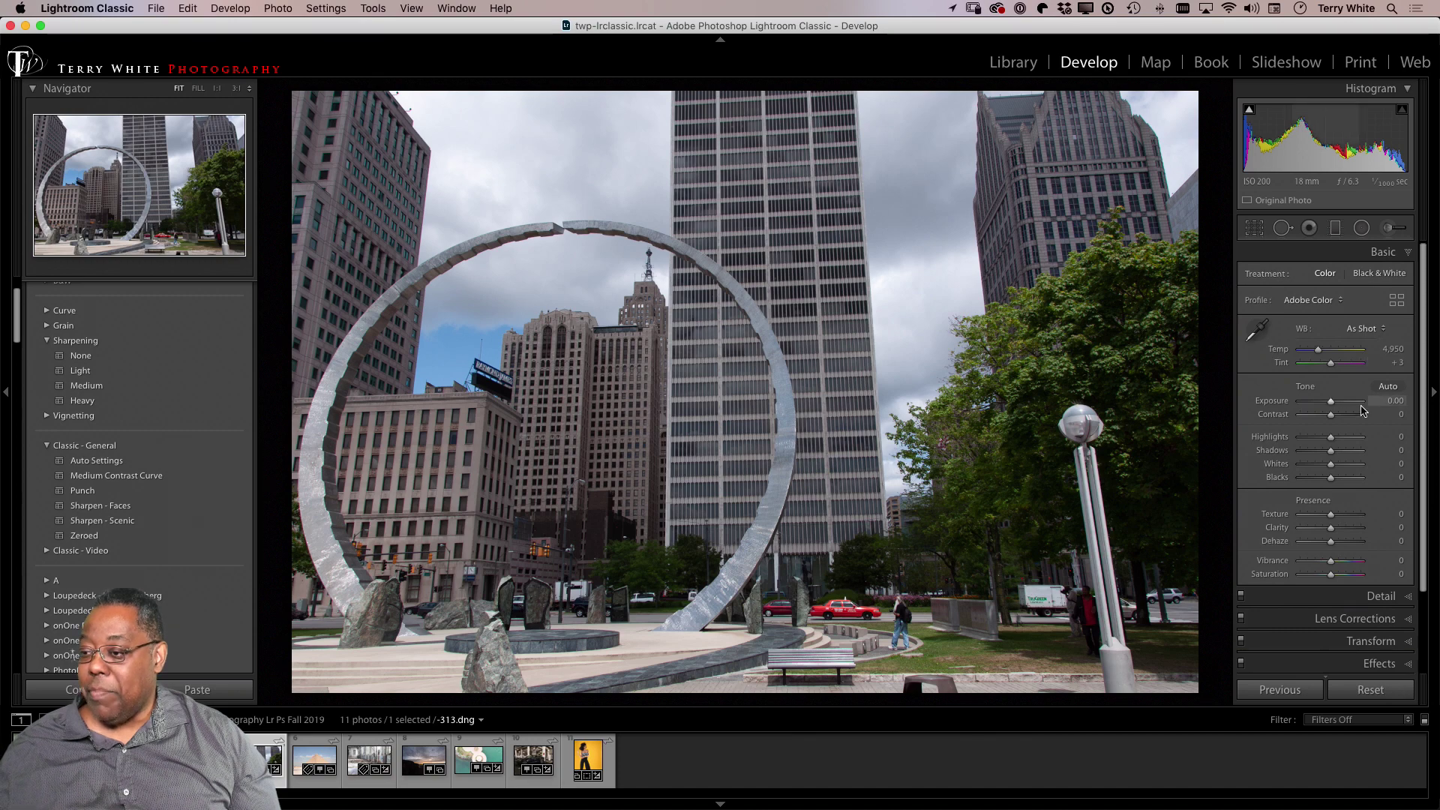
left_click(1388, 386)
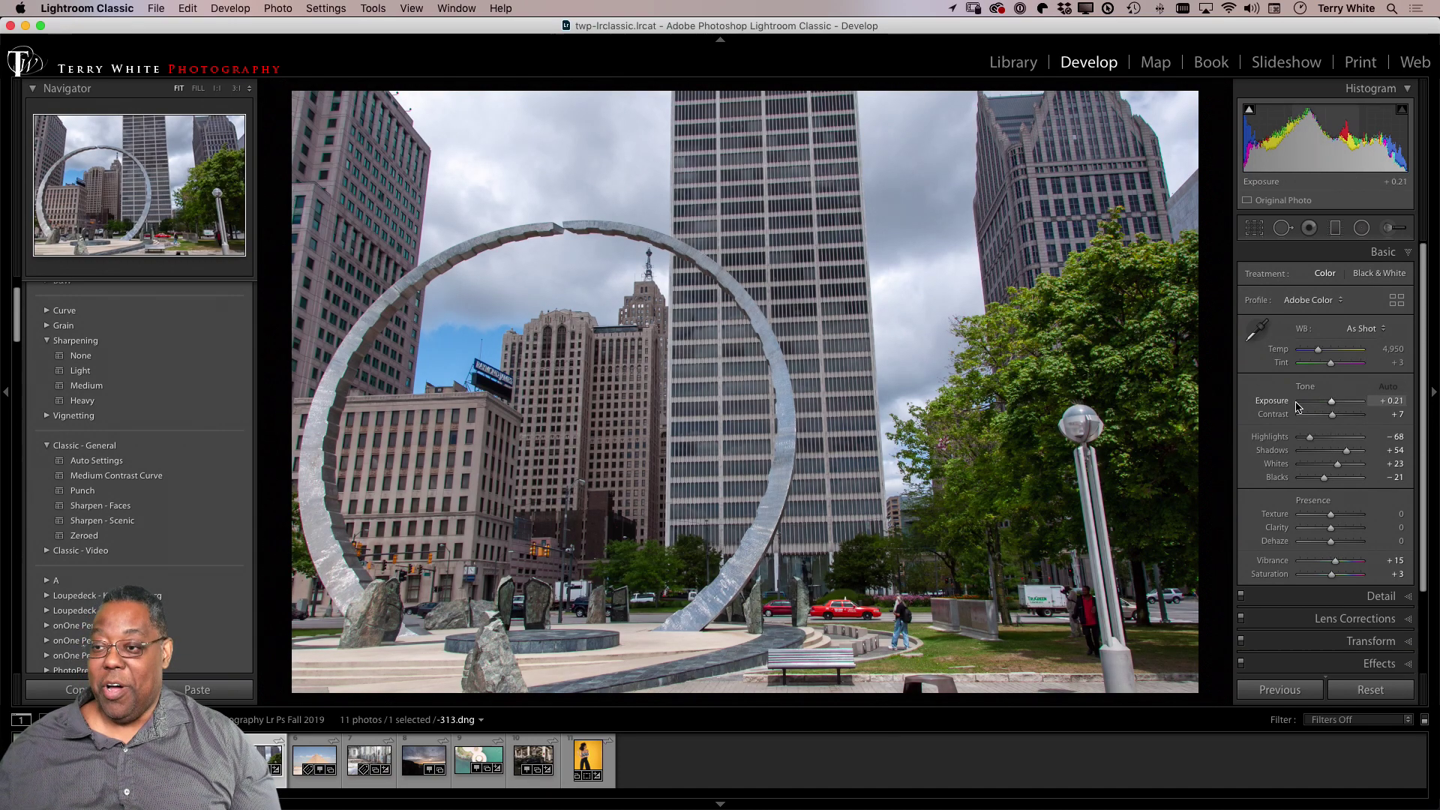
double_click(1250, 152)
left_click_drag(1250, 152, 1245, 151)
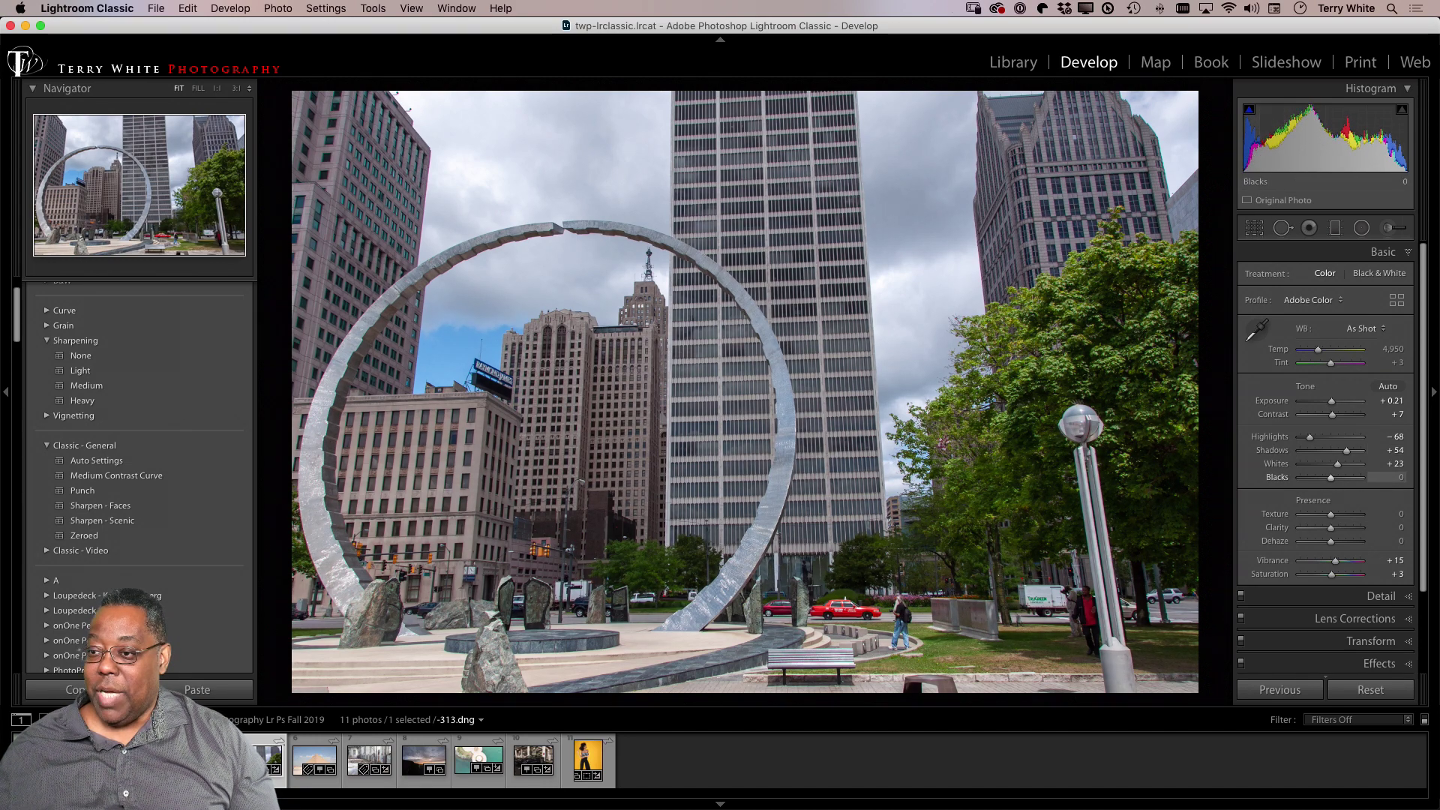
left_click_drag(1249, 152, 1256, 151)
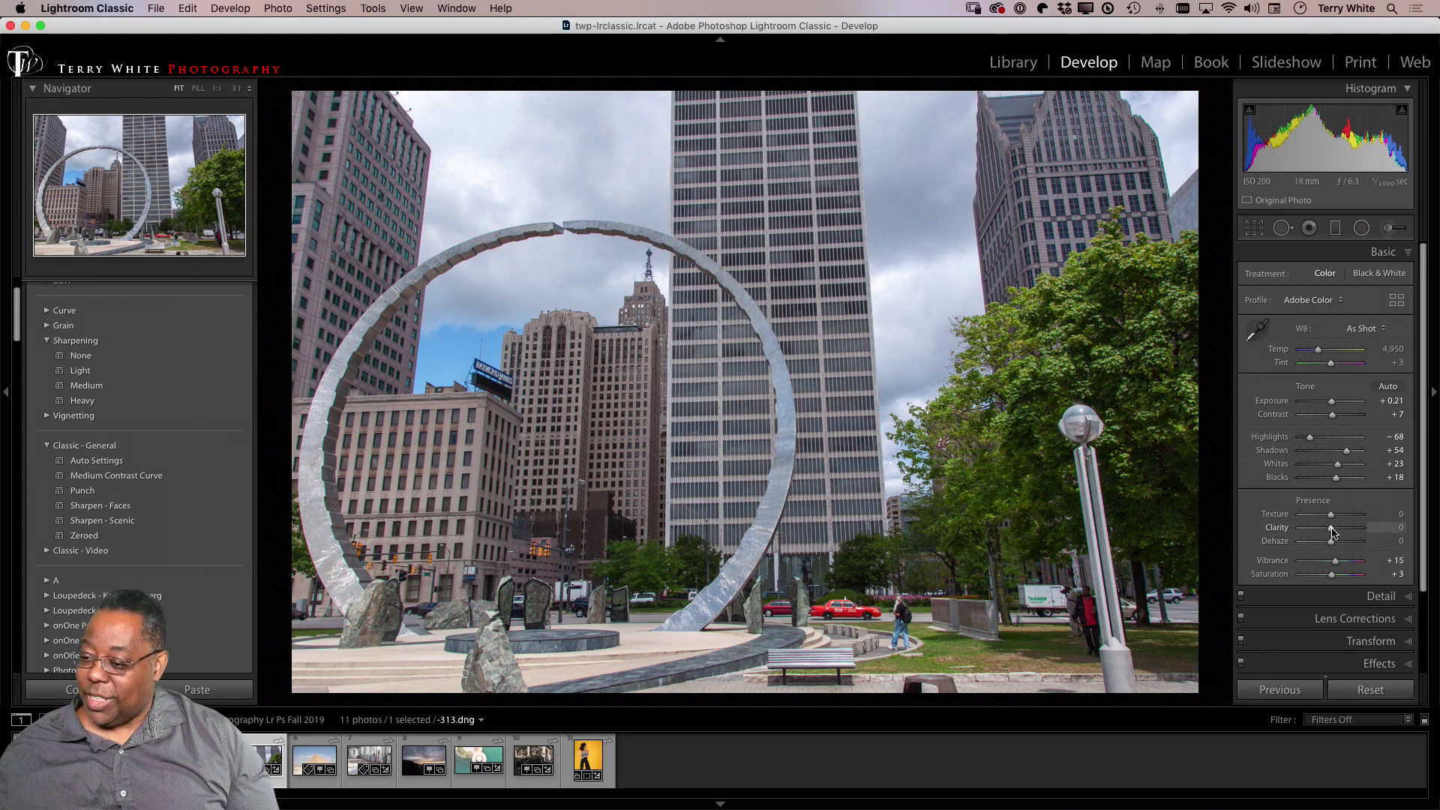
Set Texture to +27, Clarity to +21 and Vibrance to +24.
left_click_drag(1331, 517, 1340, 531)
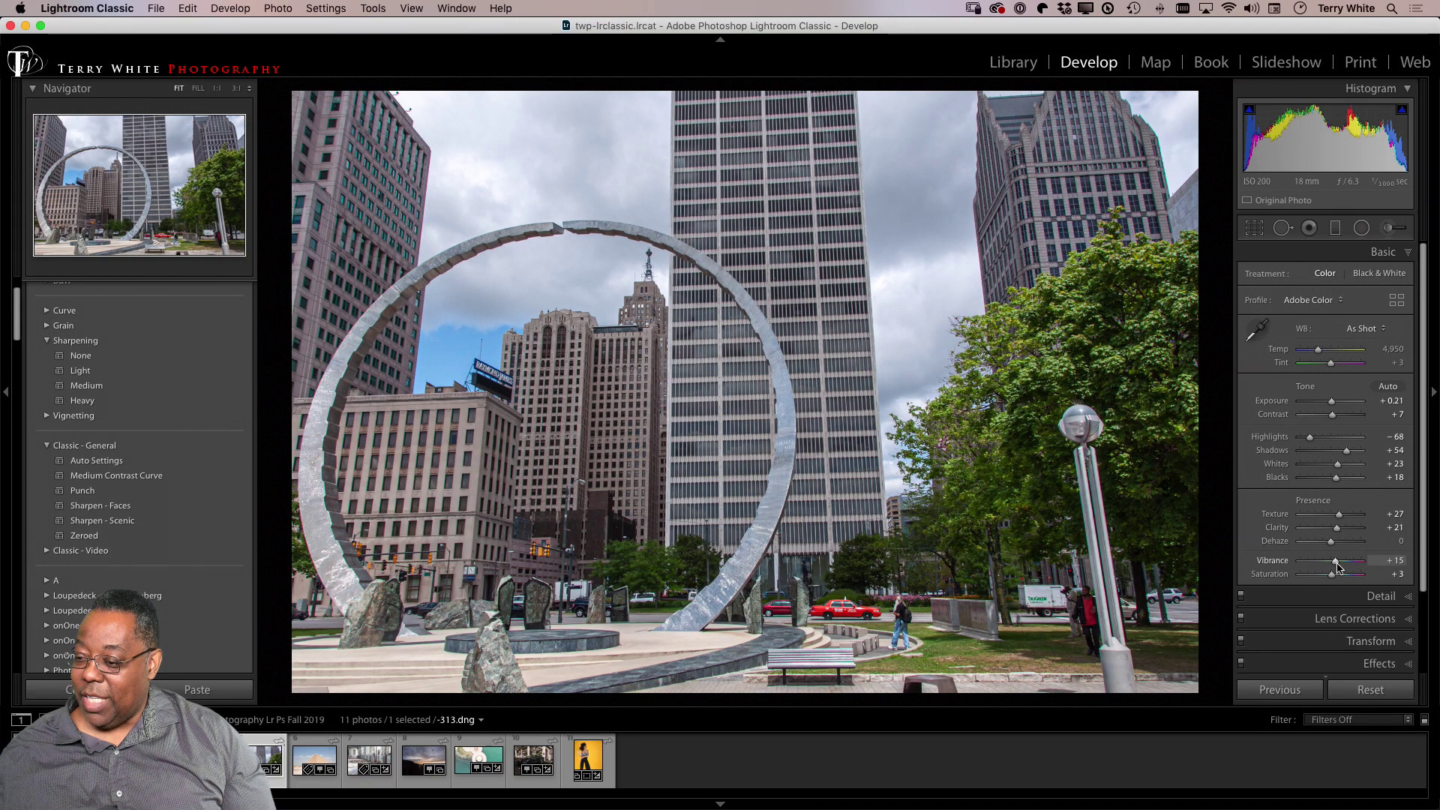
left_click_drag(1337, 564, 1340, 564)
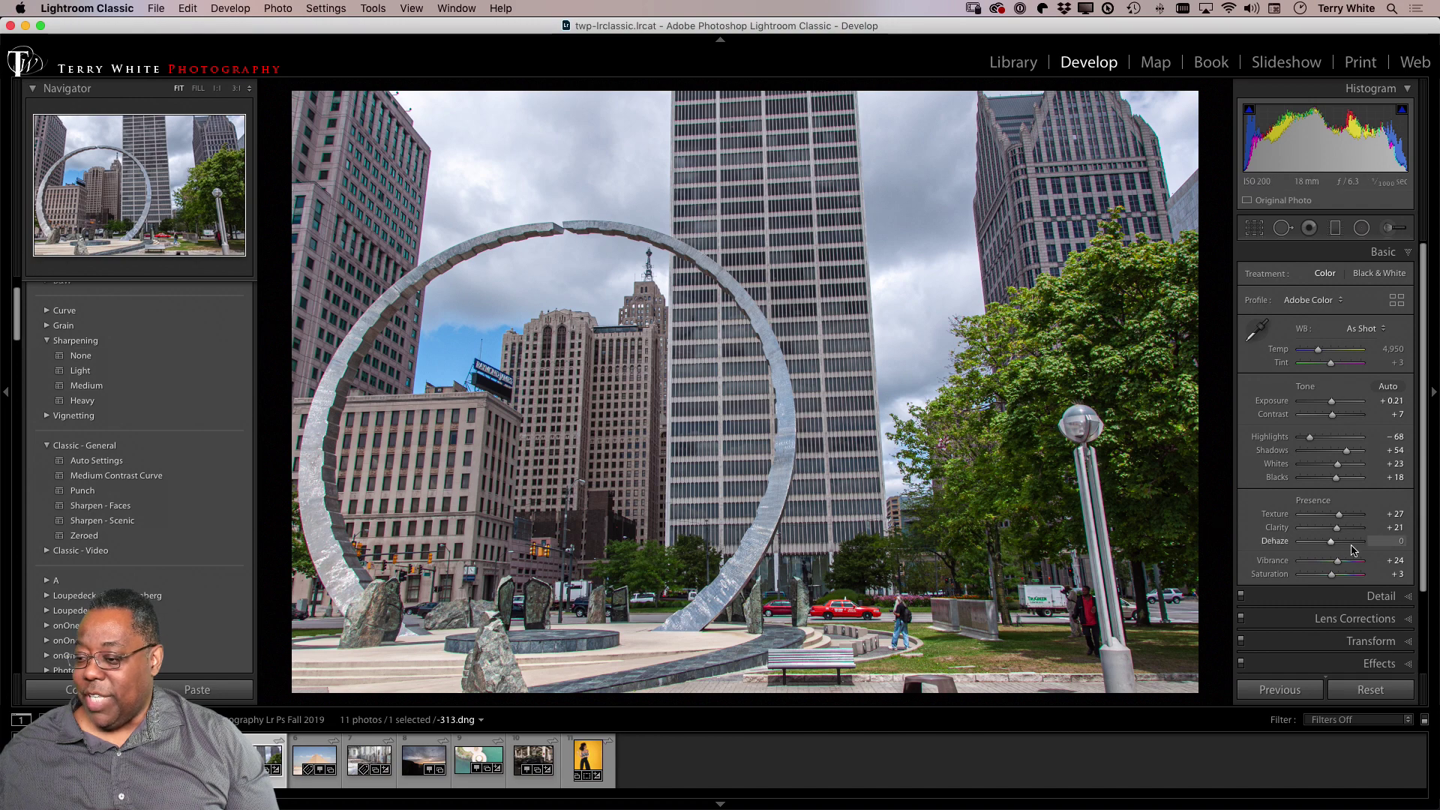
Straighten the buildings' perspective by applying the Auto Upright transform.
scroll(1353, 549, "down", 1)
scroll(1353, 549, "down", 3)
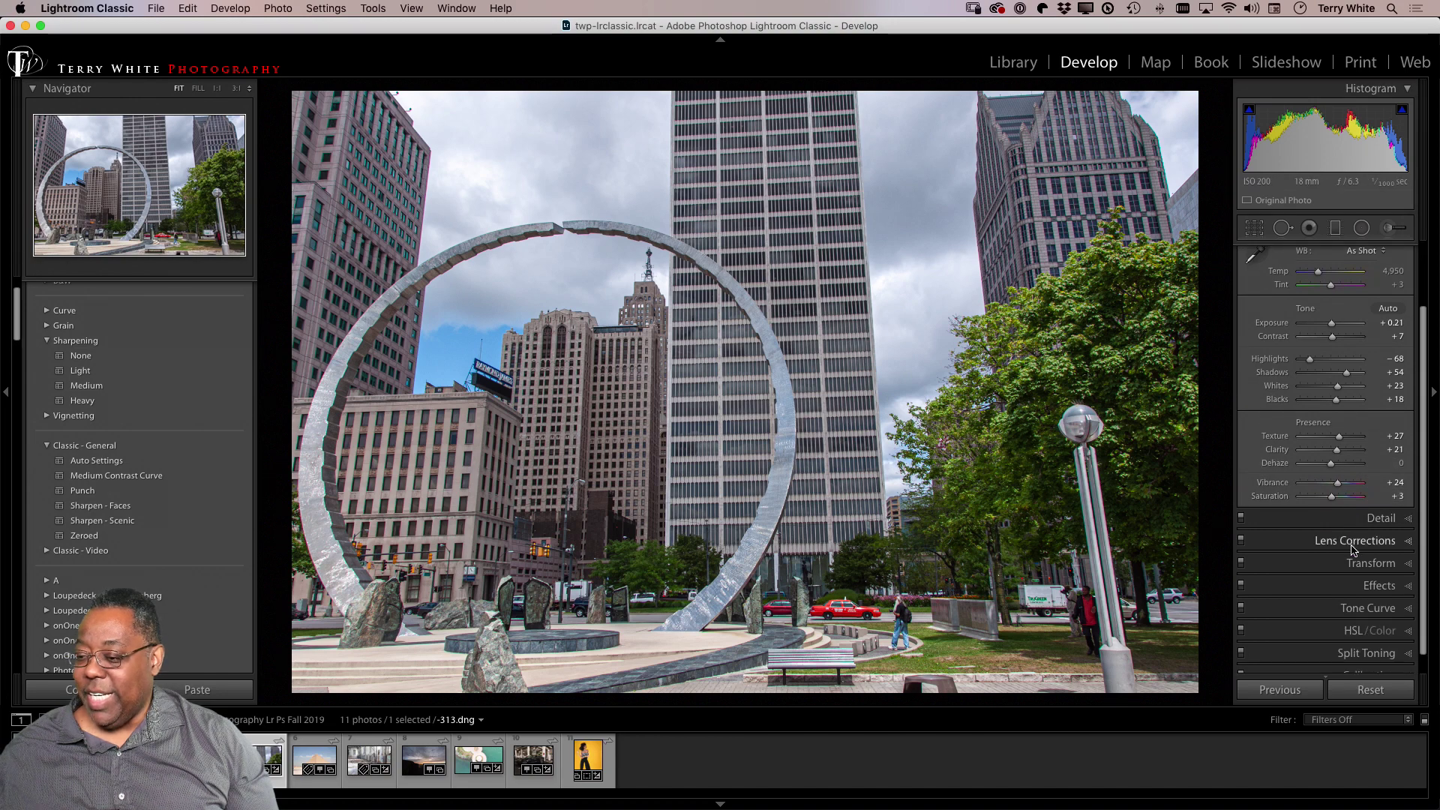
scroll(1353, 549, "down", 1)
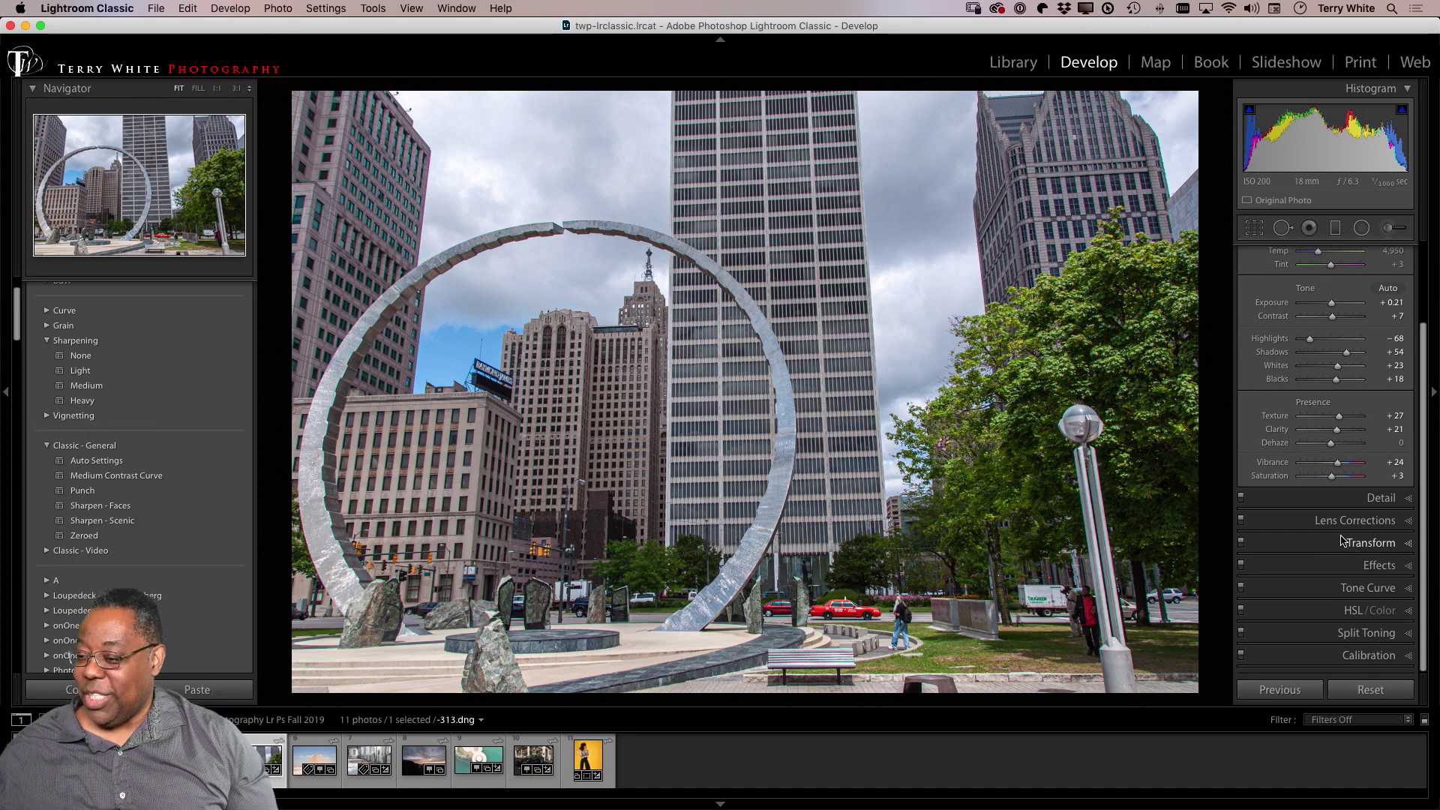
left_click(1352, 544)
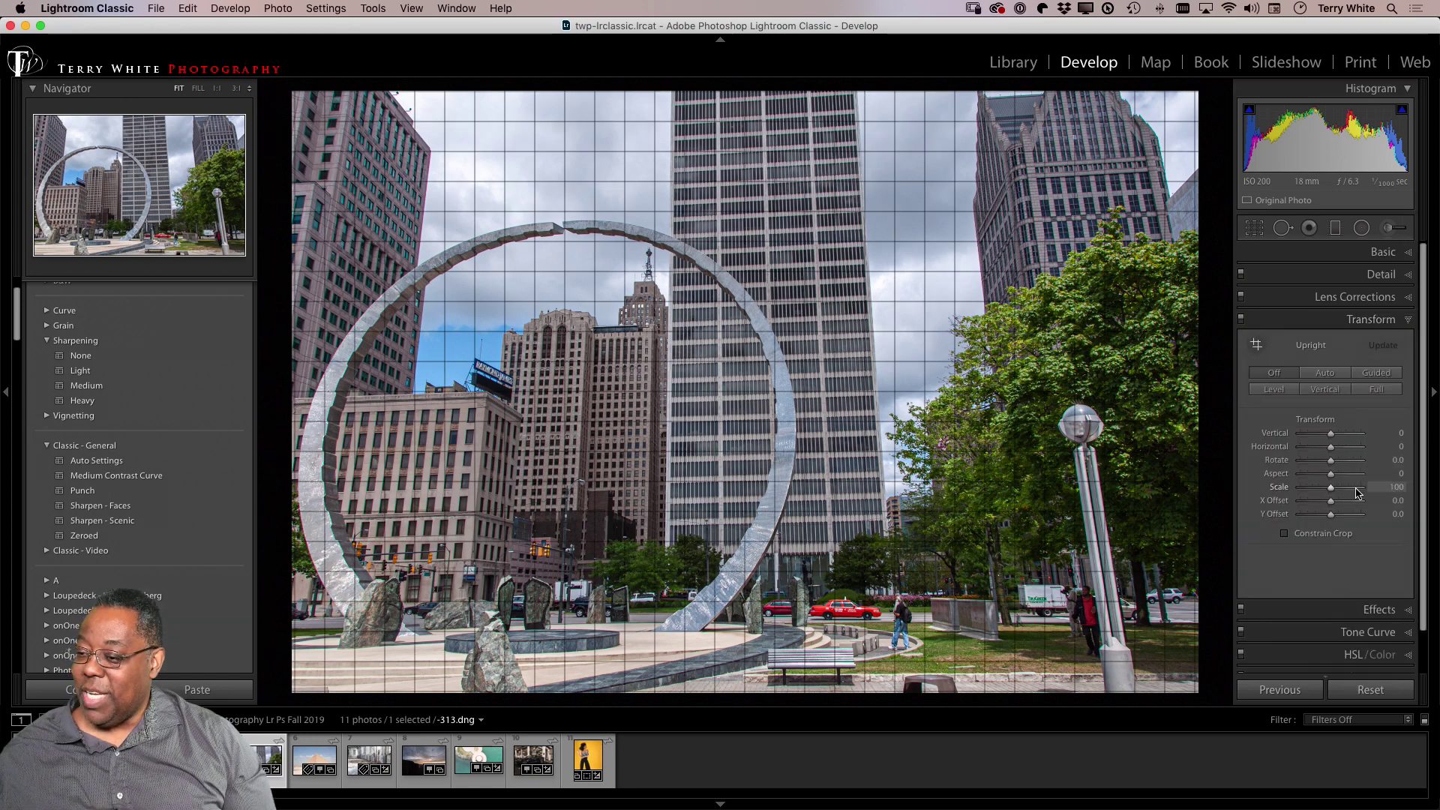
left_click(1328, 374)
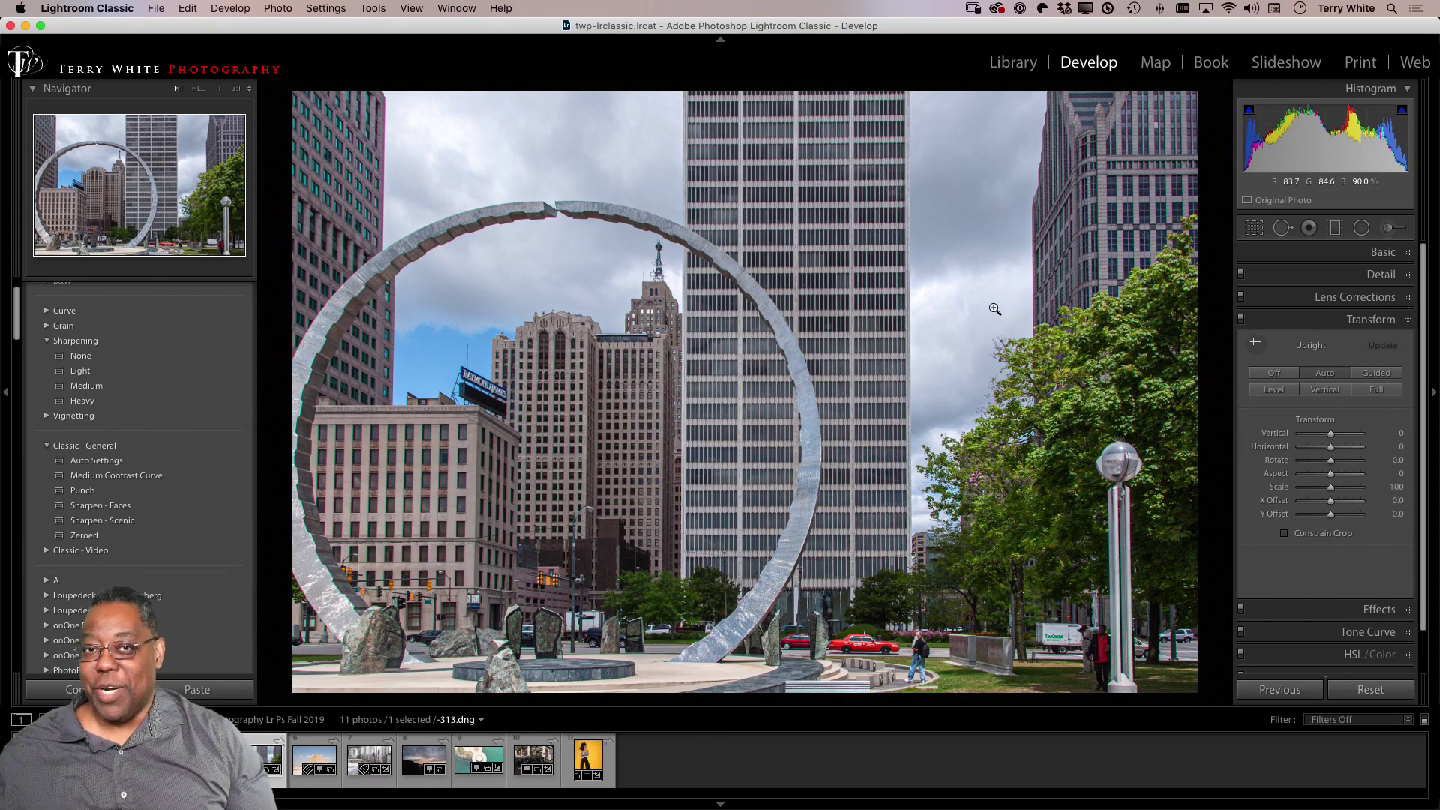
left_click(1404, 321)
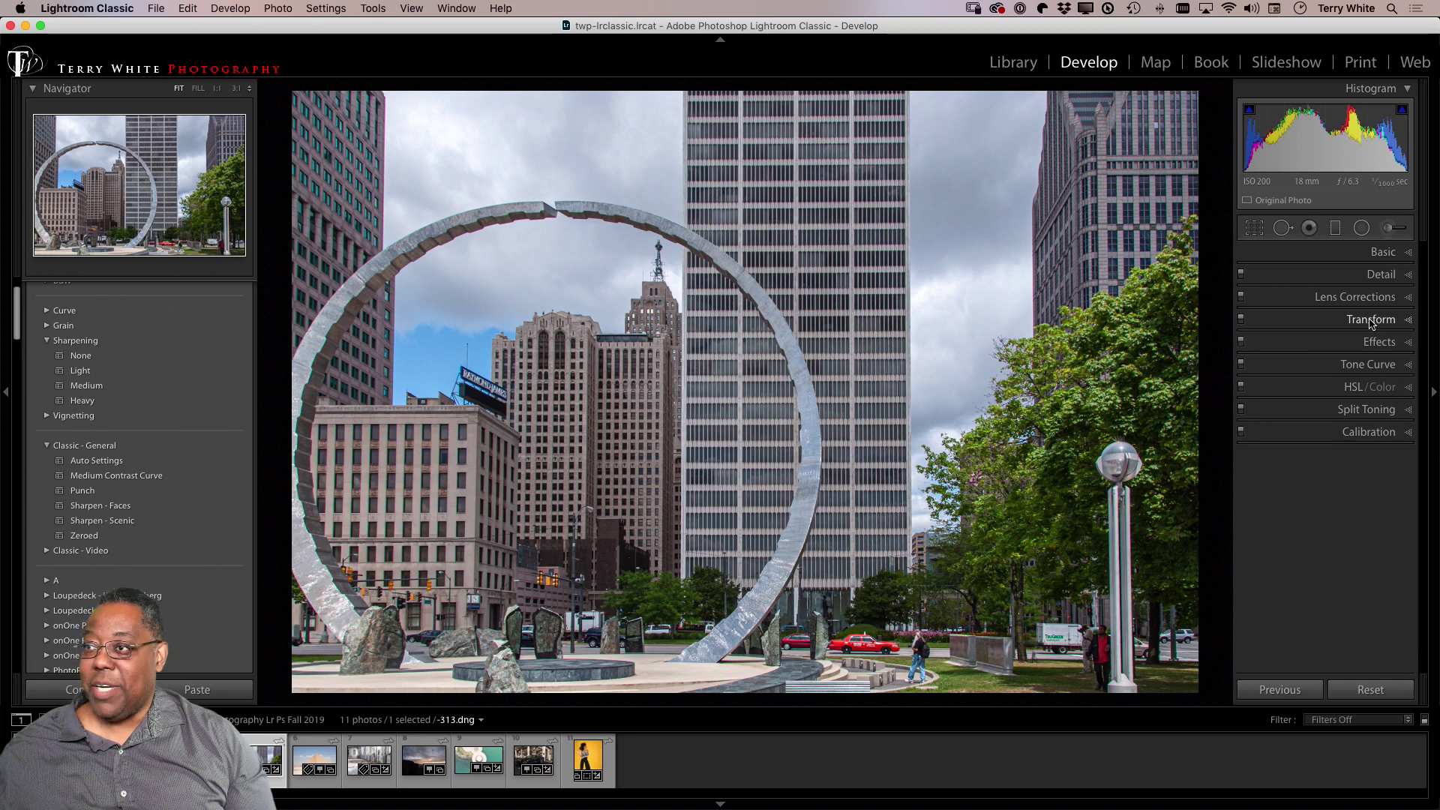
Examine the HSL/Color adjustments, comparing the Color view with the Hue, Saturation, Luminance and All sliders, ending on Hue.
left_click(1382, 388)
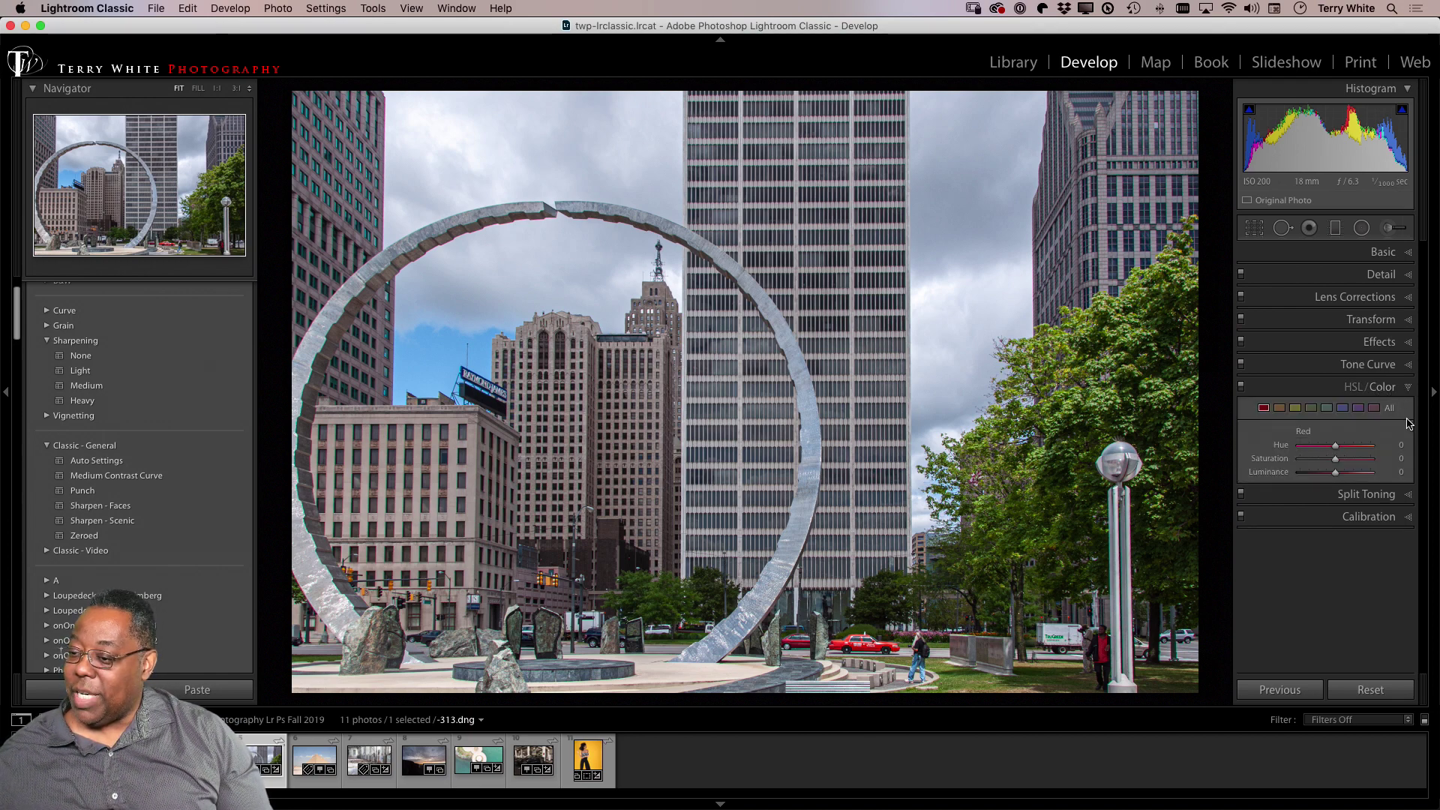
left_click(1354, 388)
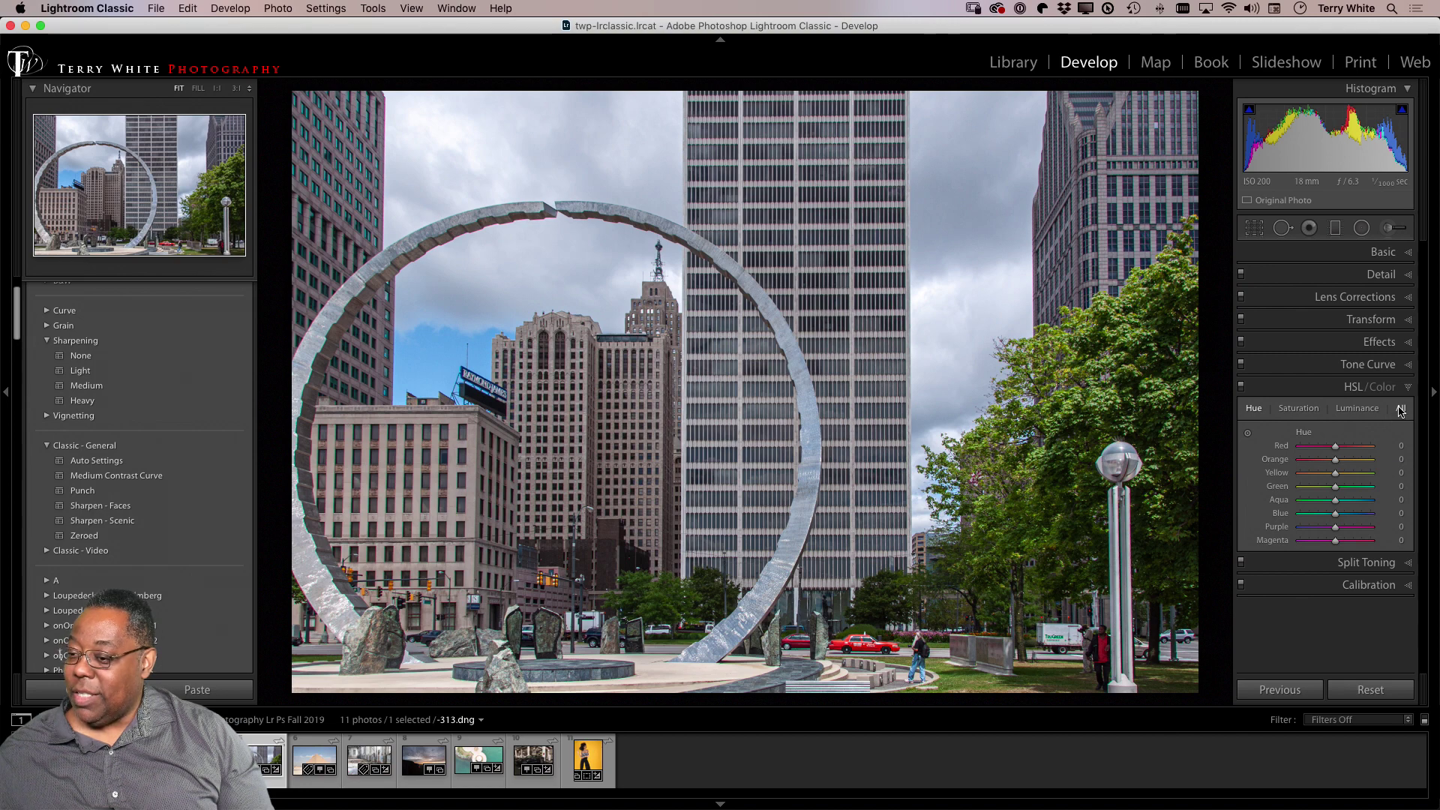
left_click(1400, 409)
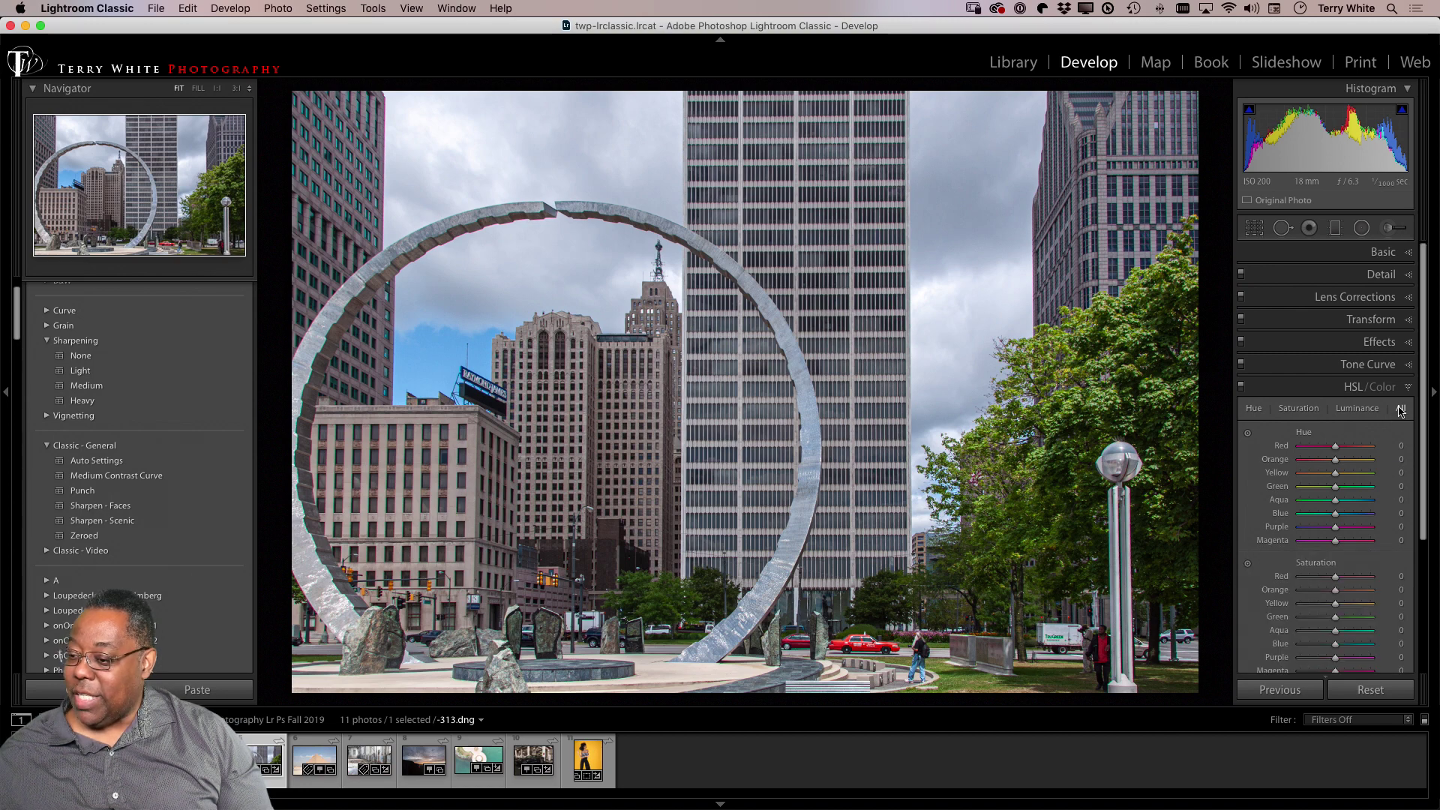
scroll(1338, 501, "down", 5)
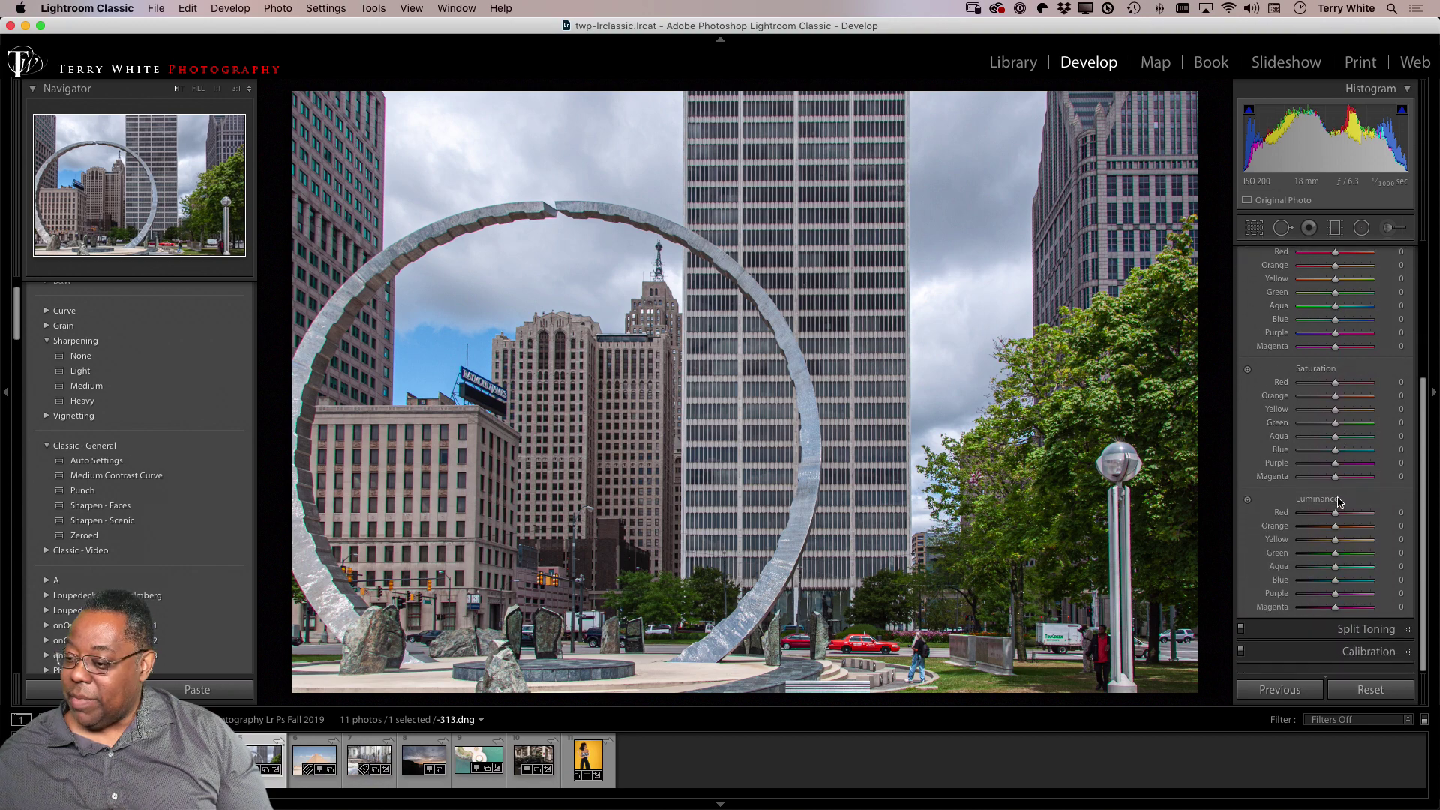
scroll(1331, 480, "up", 5)
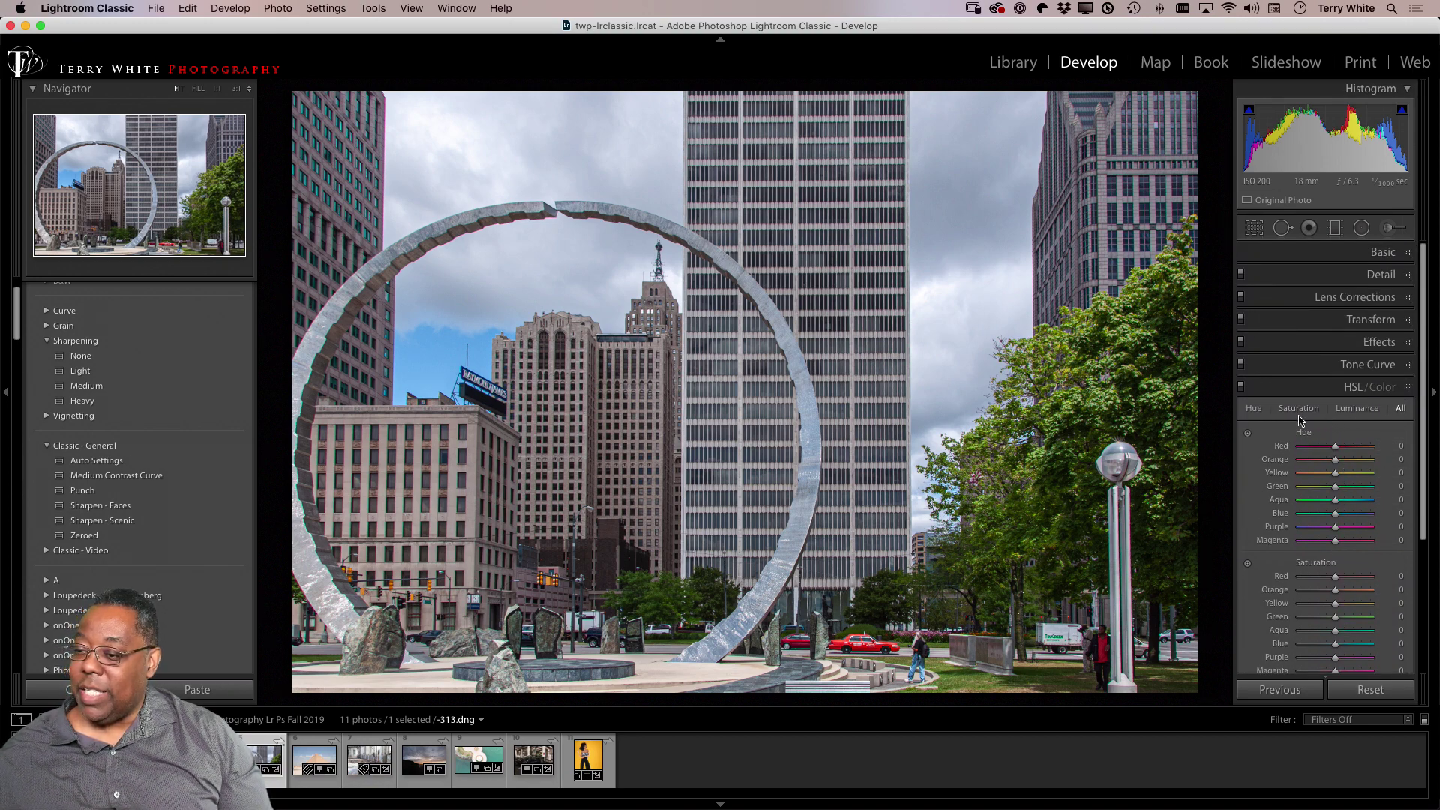
left_click(1353, 411)
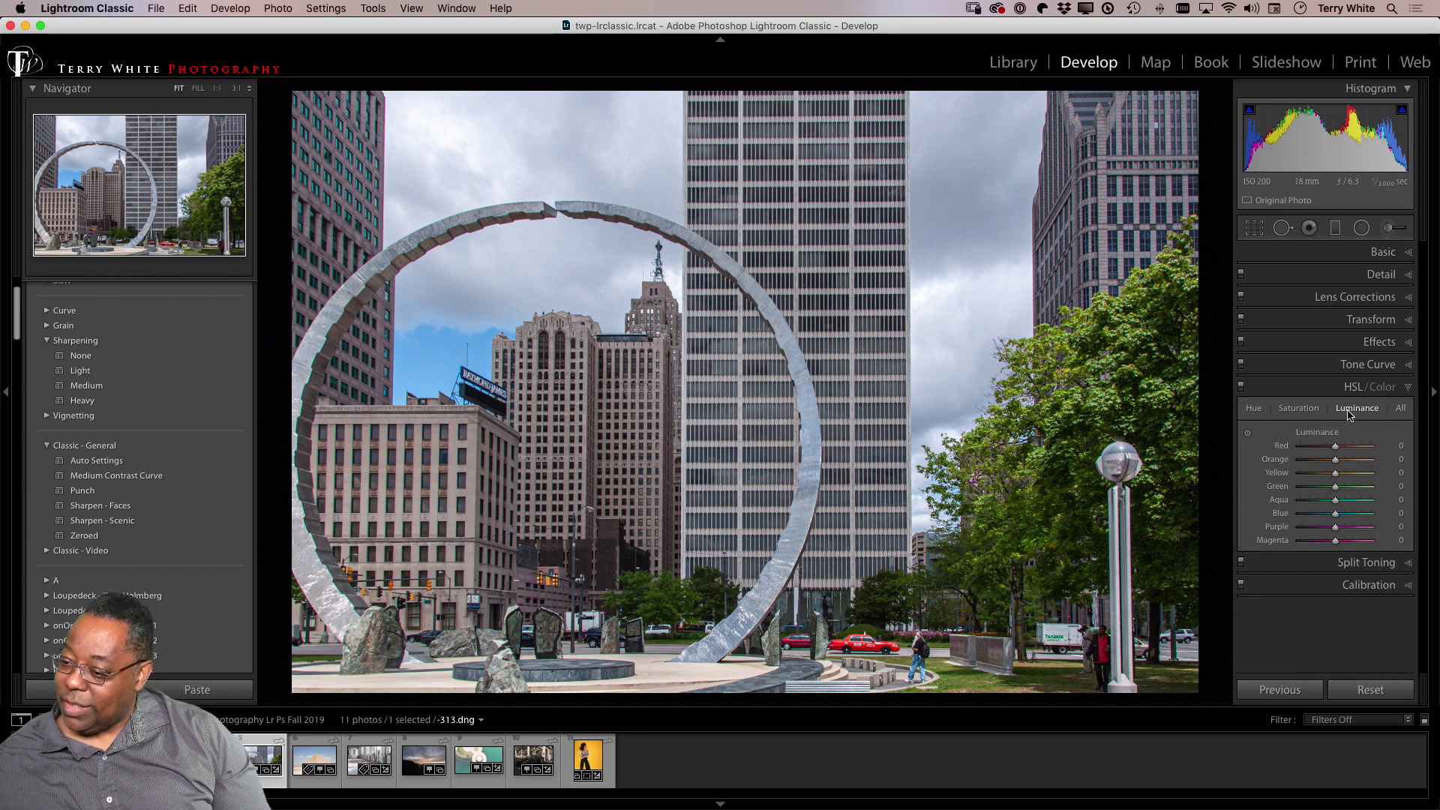
left_click(1309, 415)
left_click(1253, 408)
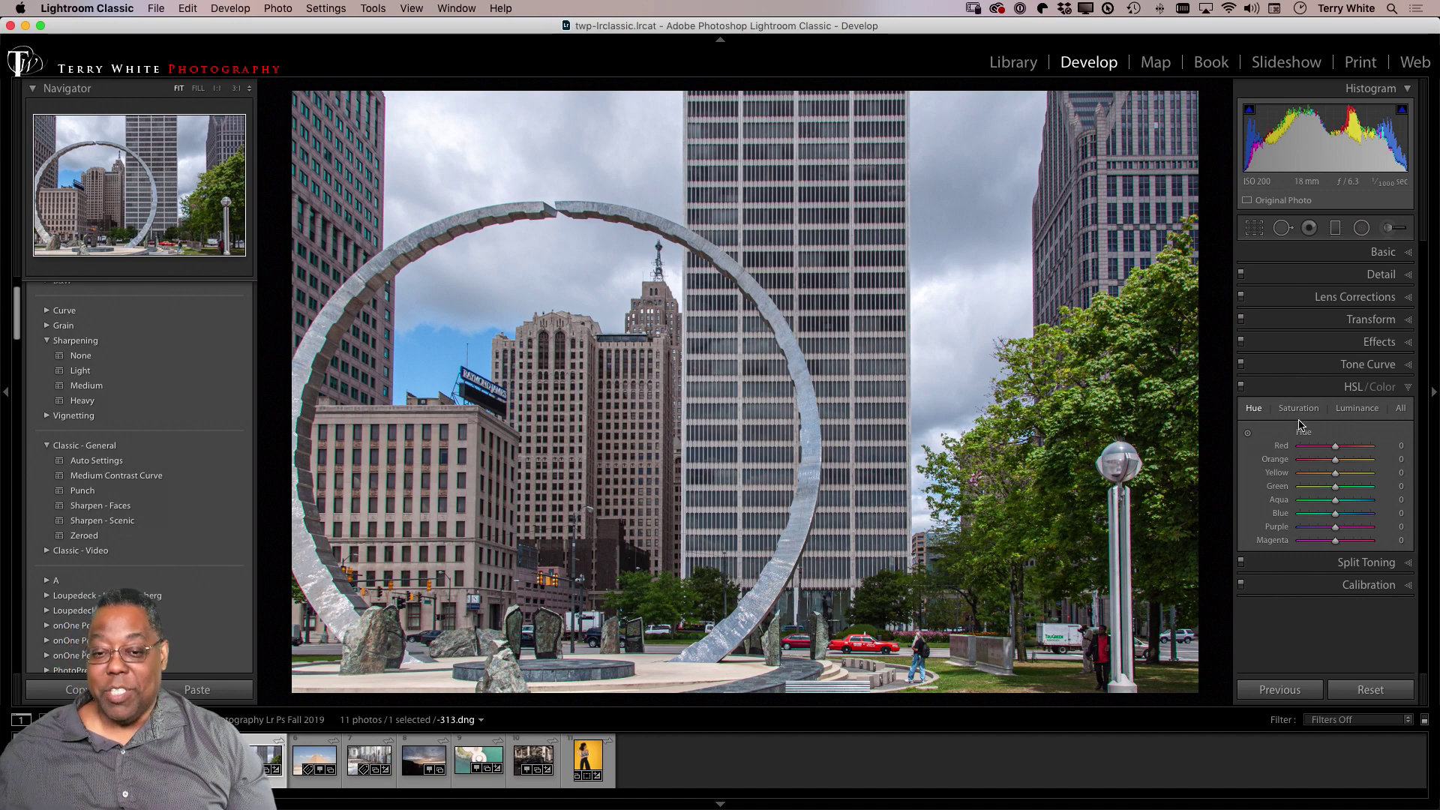
Convert the photo to black and white and brighten the trees with the targeted mix adjustment, bringing Green to +35 and Yellow to +1.
key("v")
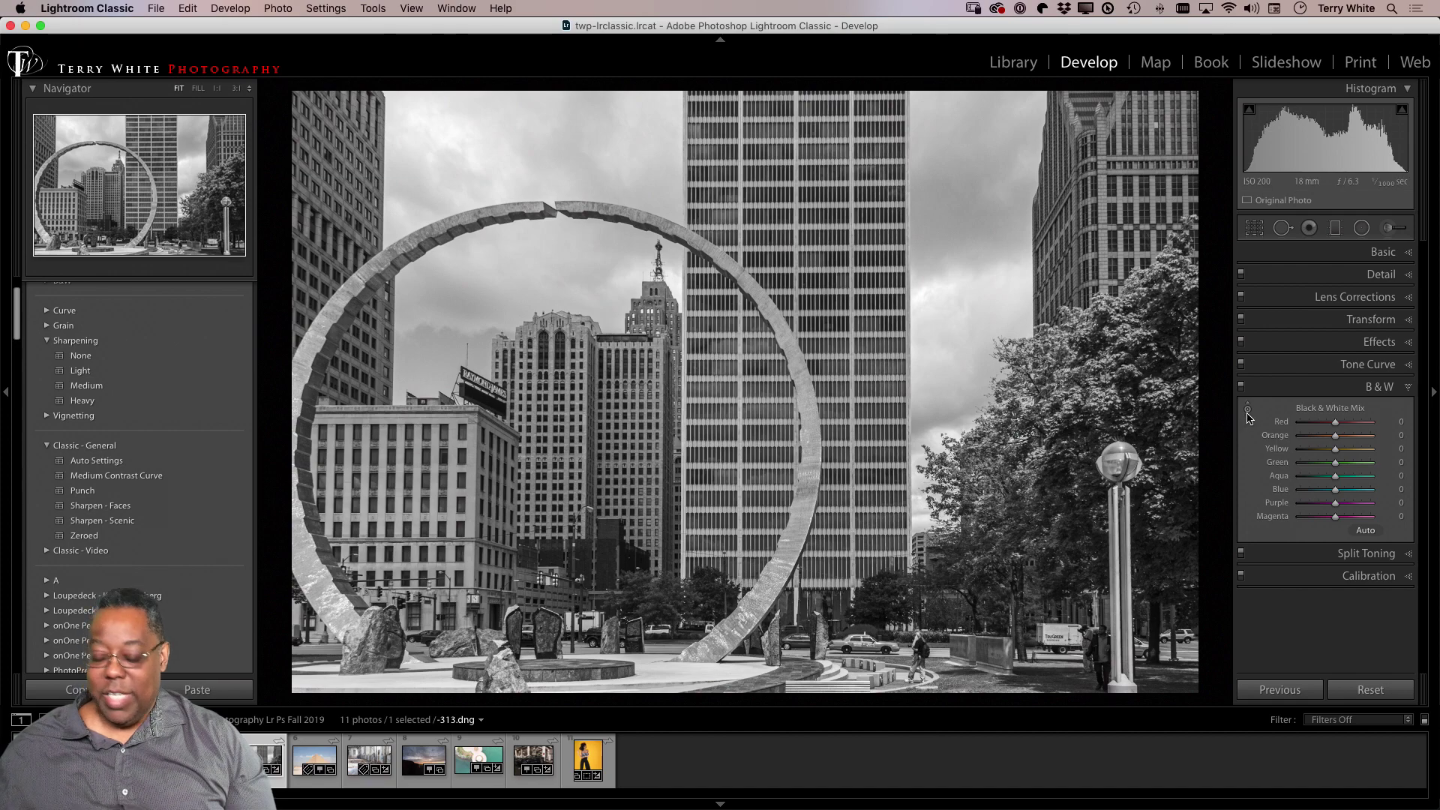
key("alt")
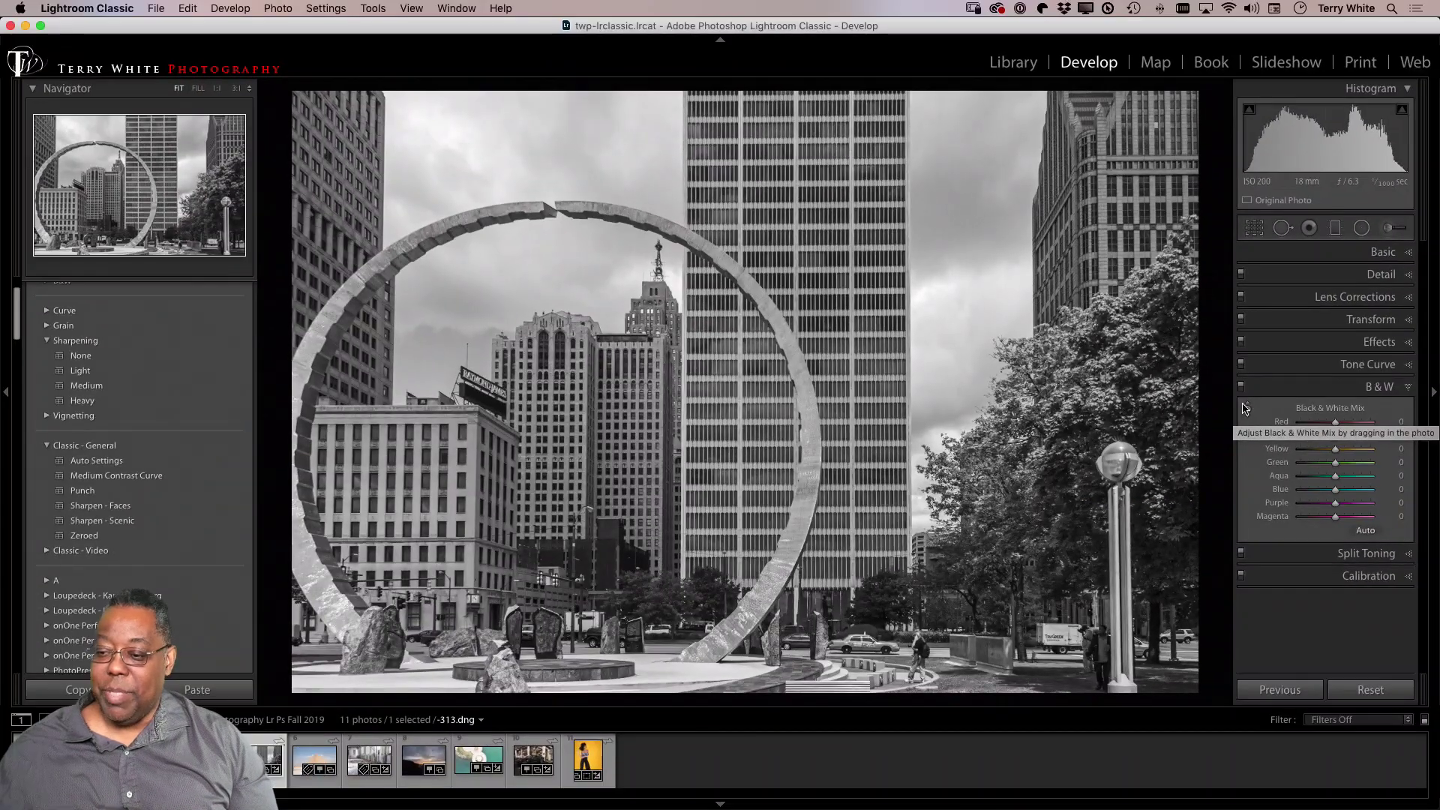
left_click(1245, 407)
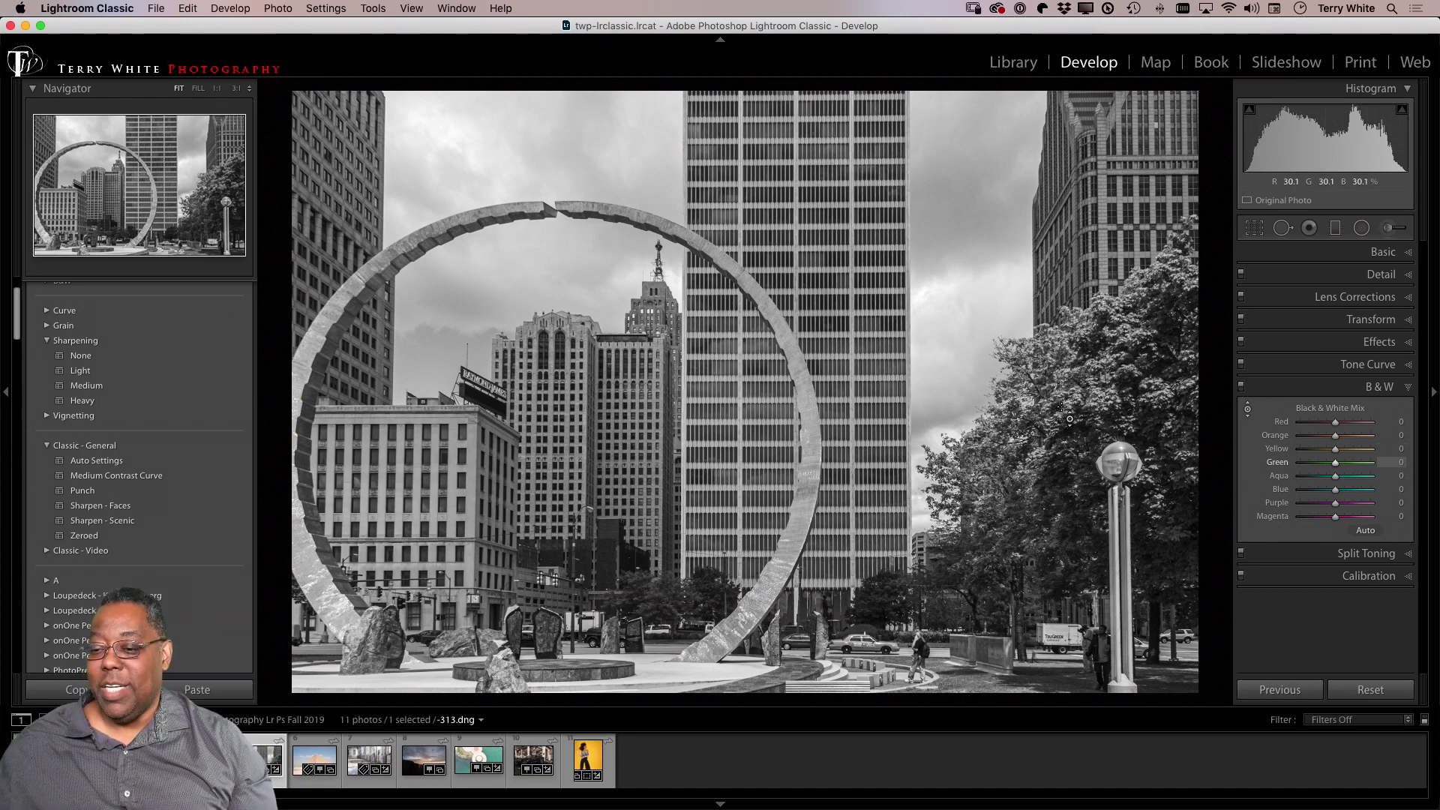
mouse_move(1066, 416)
left_mouse_down()
mouse_move(1066, 379)
mouse_move(1066, 473)
mouse_move(1066, 338)
mouse_move(1067, 478)
mouse_move(1067, 396)
left_mouse_up()
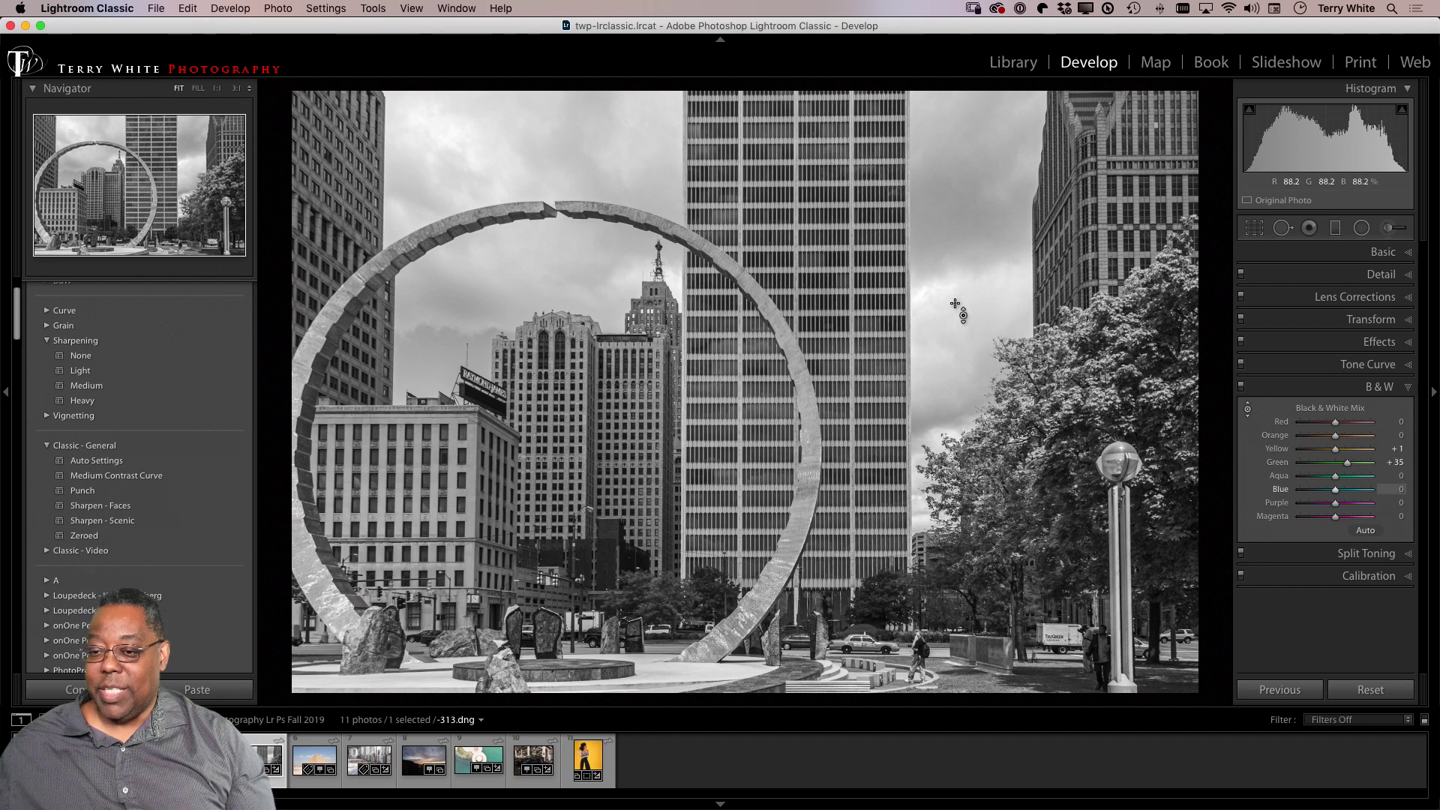
Try darkening the sky with the targeted mix adjustment, varying Blue from -52 to -35 and down to -100.
left_click_drag(943, 201, 943, 259)
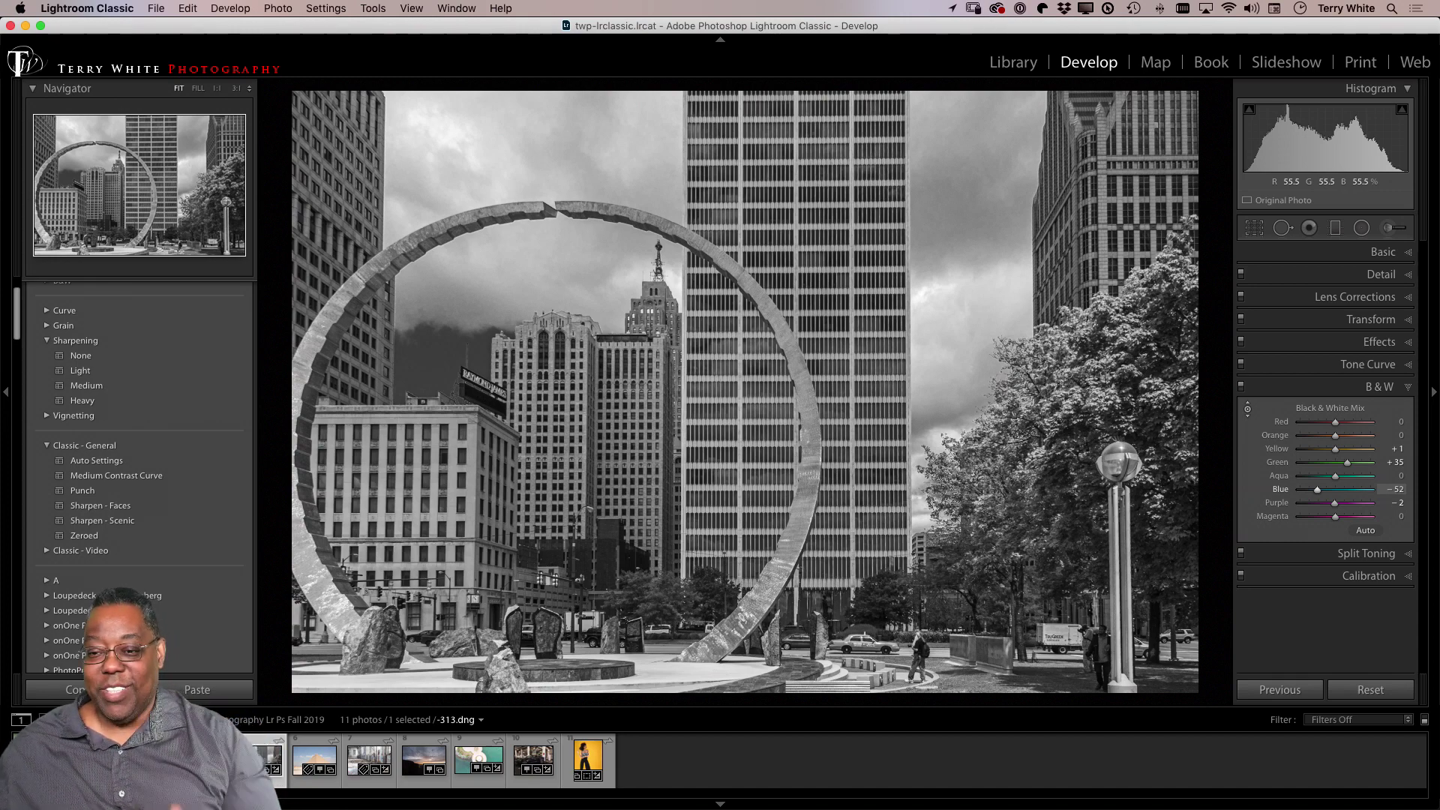
key("equal")
key("equal")
key("equal")
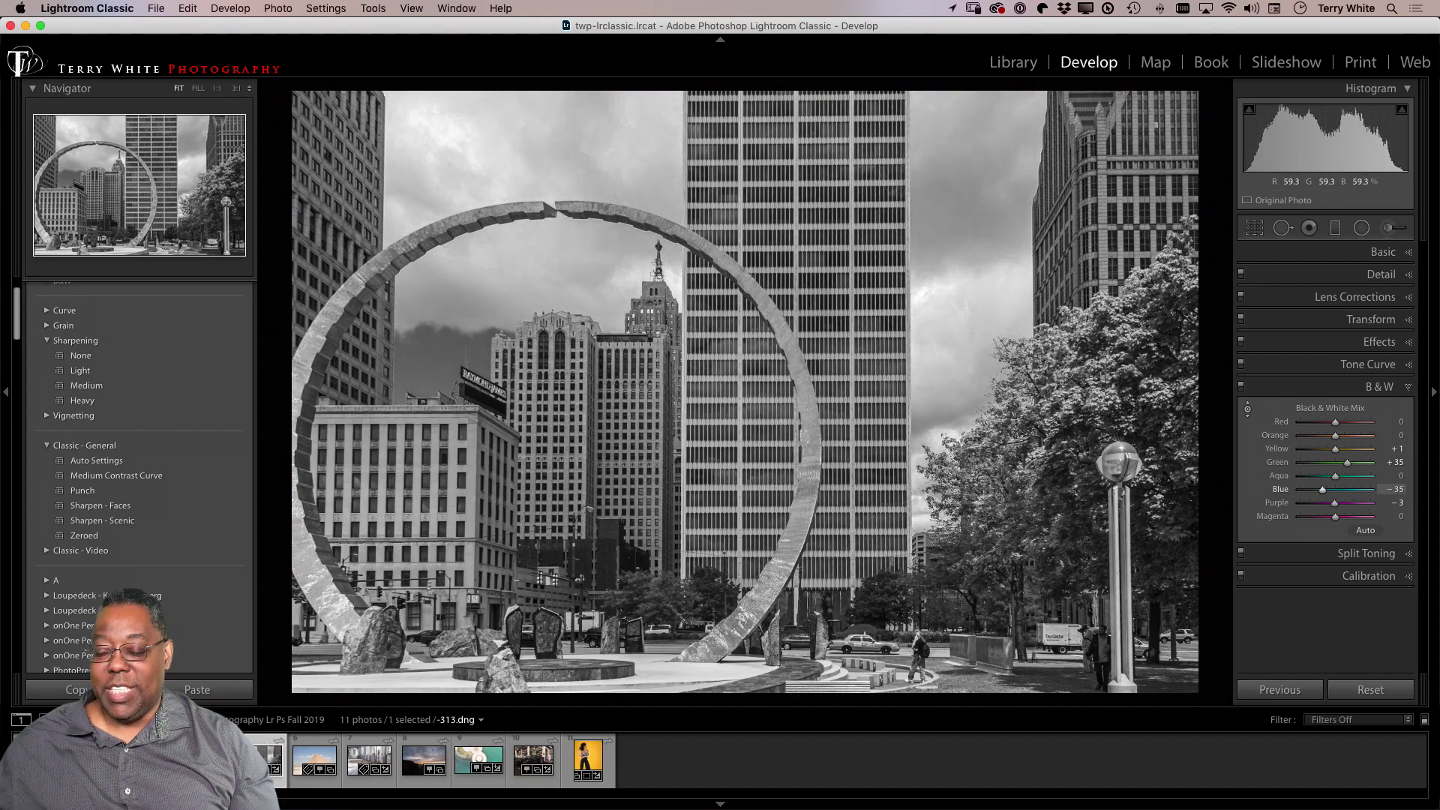
key("minus")
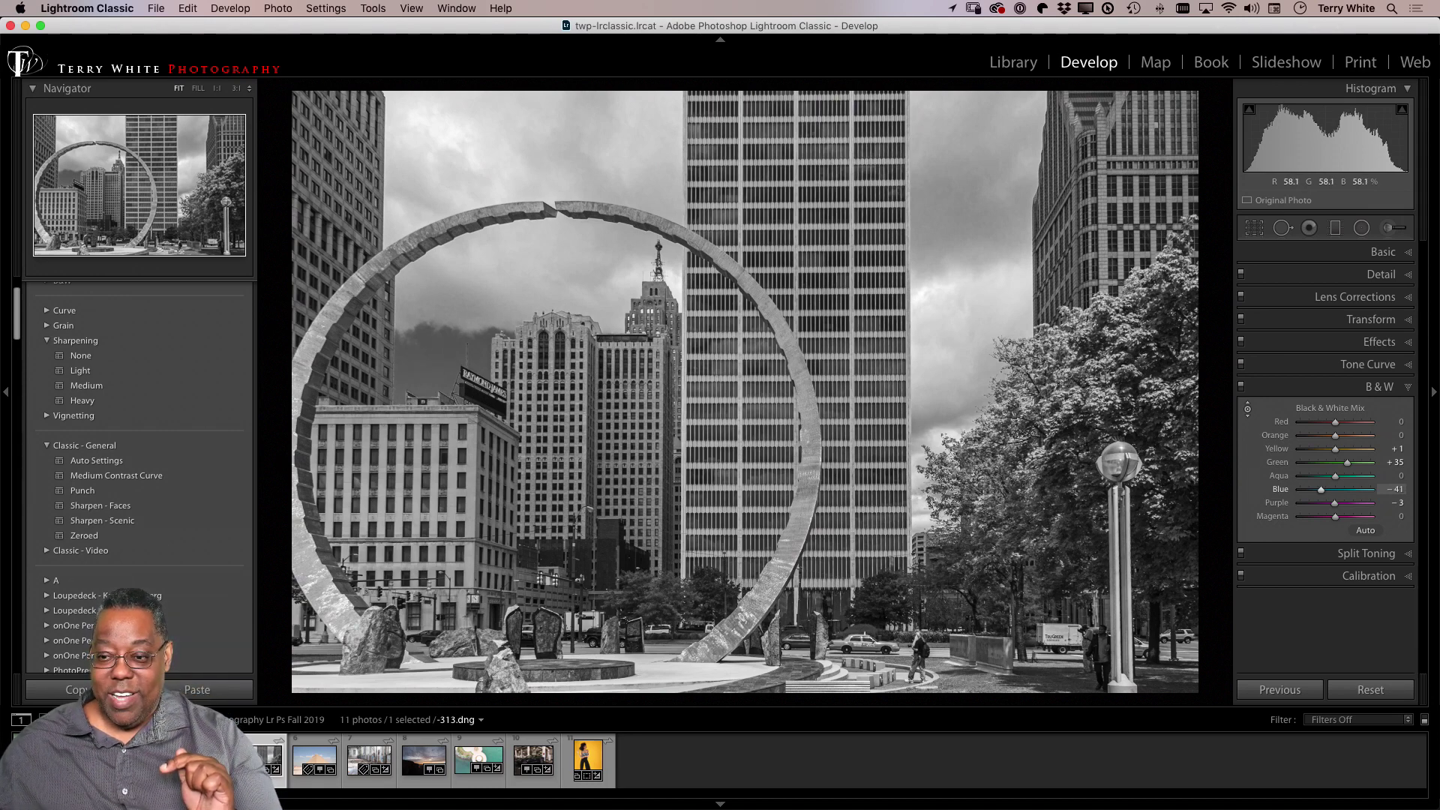
key("shift+minus")
key("shift+minus")
key("shift+minus")
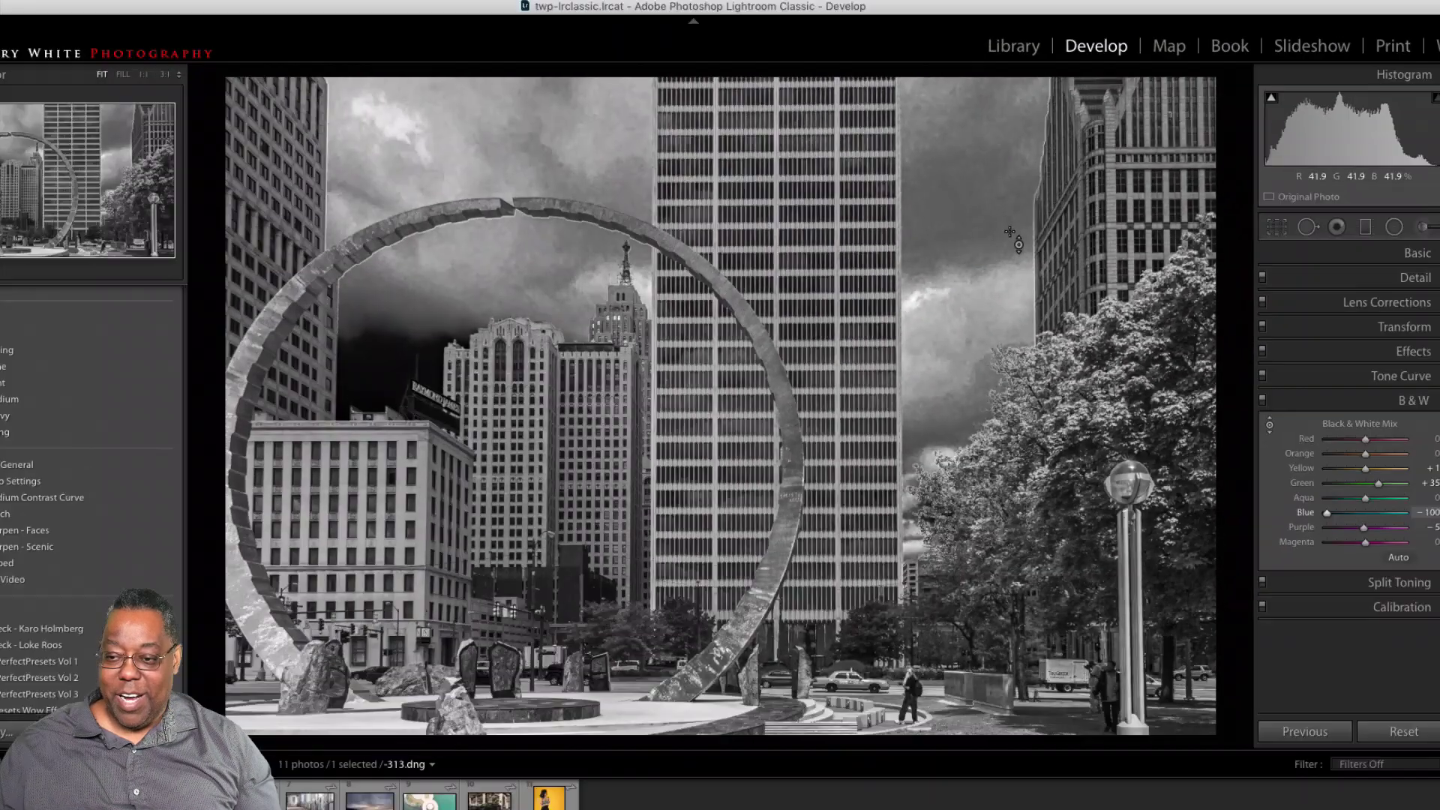
Lighten the sky and buildings with the targeted mix adjustment, bringing Blue to -3, Purple to -3 and Orange to +10.
left_click_drag(966, 279, 958, 148)
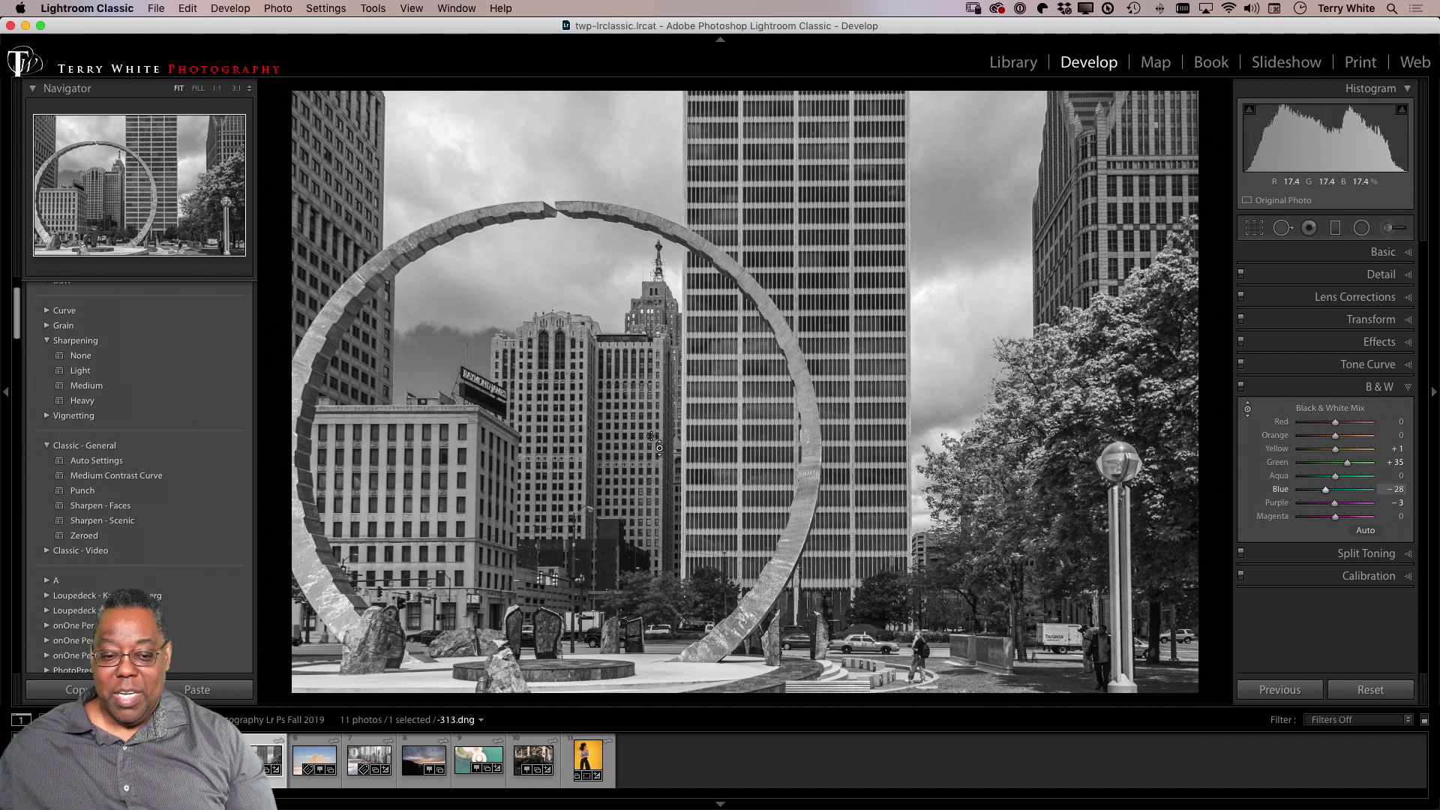
mouse_move(458, 360)
left_mouse_down()
mouse_move(457, 341)
mouse_move(459, 361)
left_mouse_up()
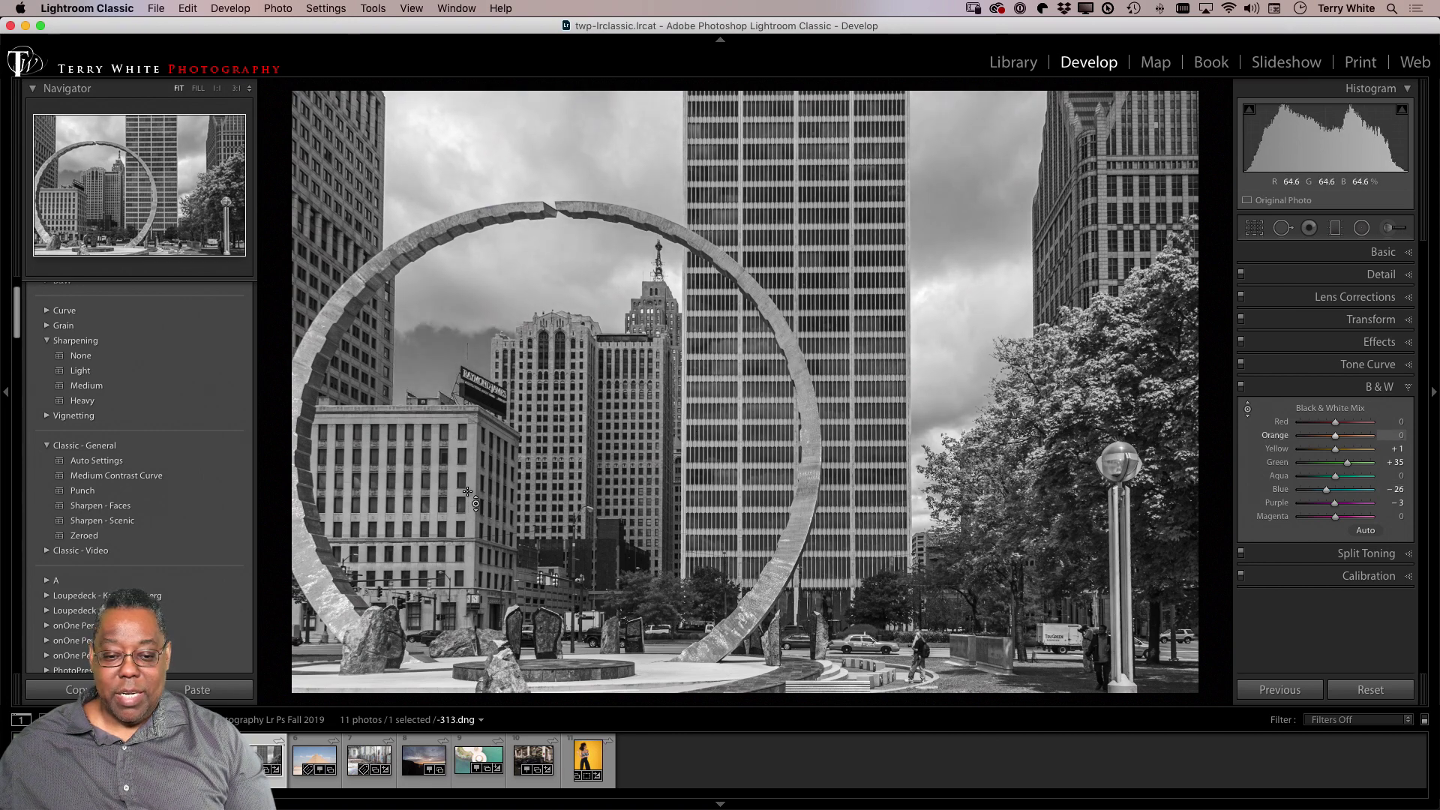
mouse_move(467, 491)
left_mouse_down()
mouse_move(467, 442)
mouse_move(465, 492)
left_mouse_up()
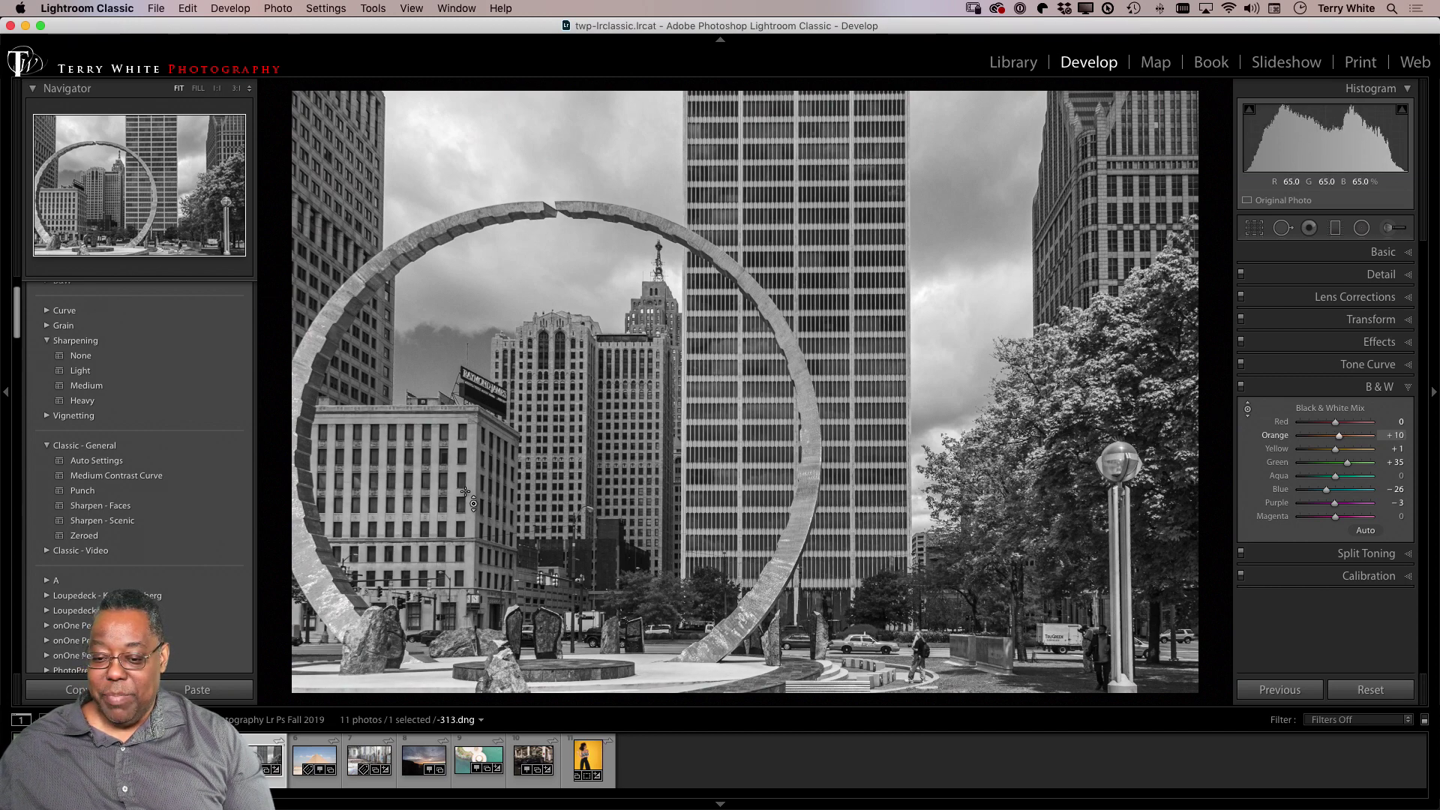
left_click_drag(785, 537, 785, 503)
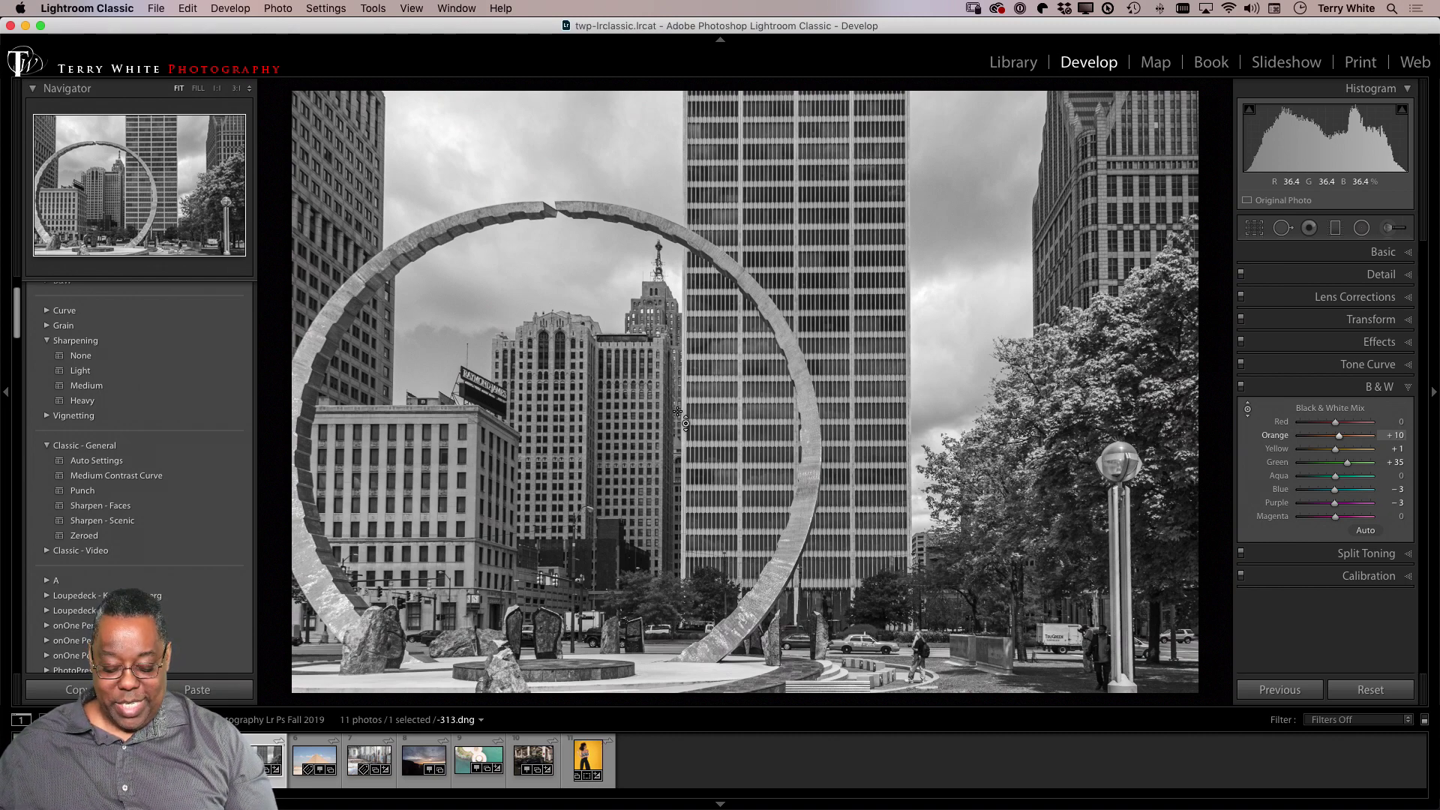
Create a virtual copy of the black-and-white -313.dng photo from the Library grid.
key("g")
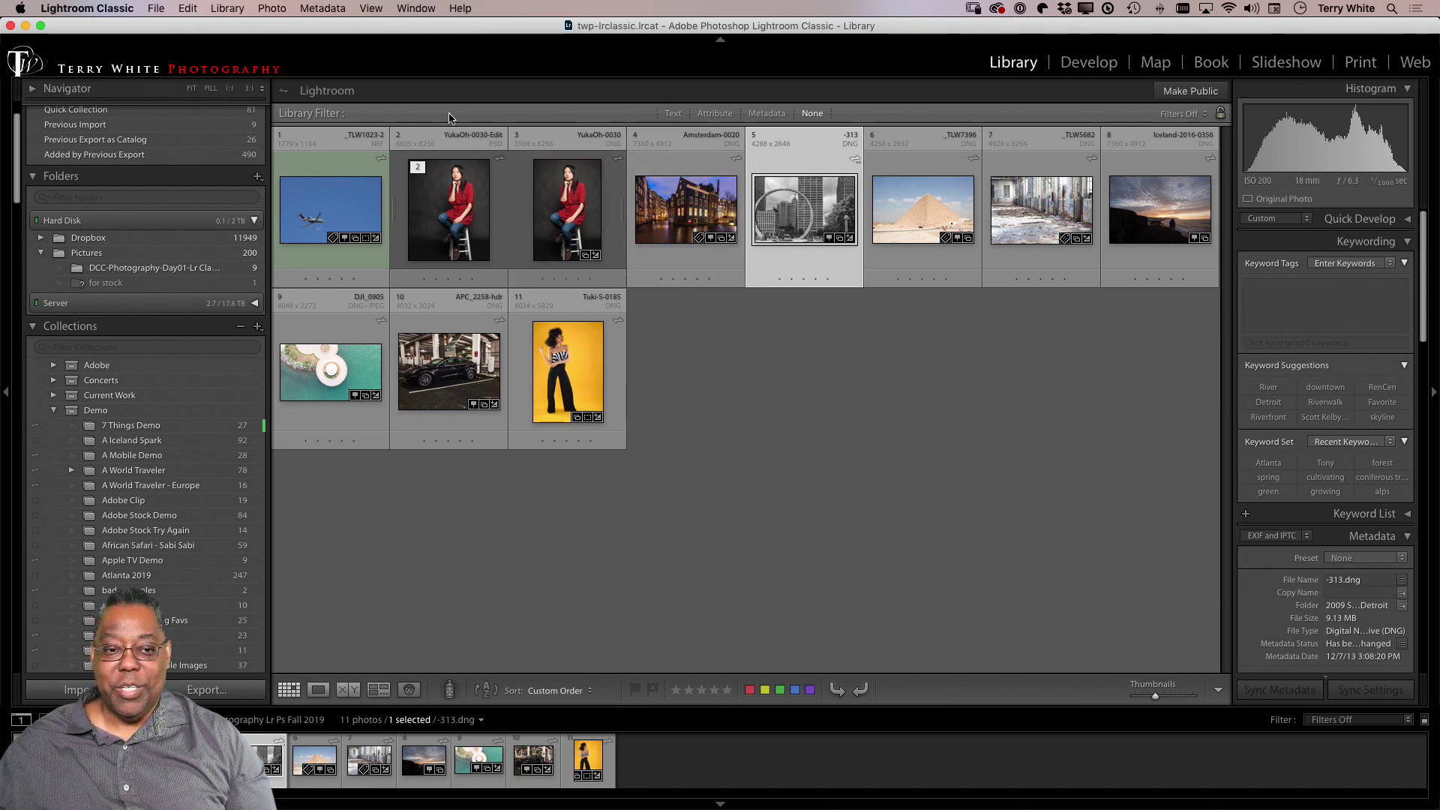
left_click(270, 8)
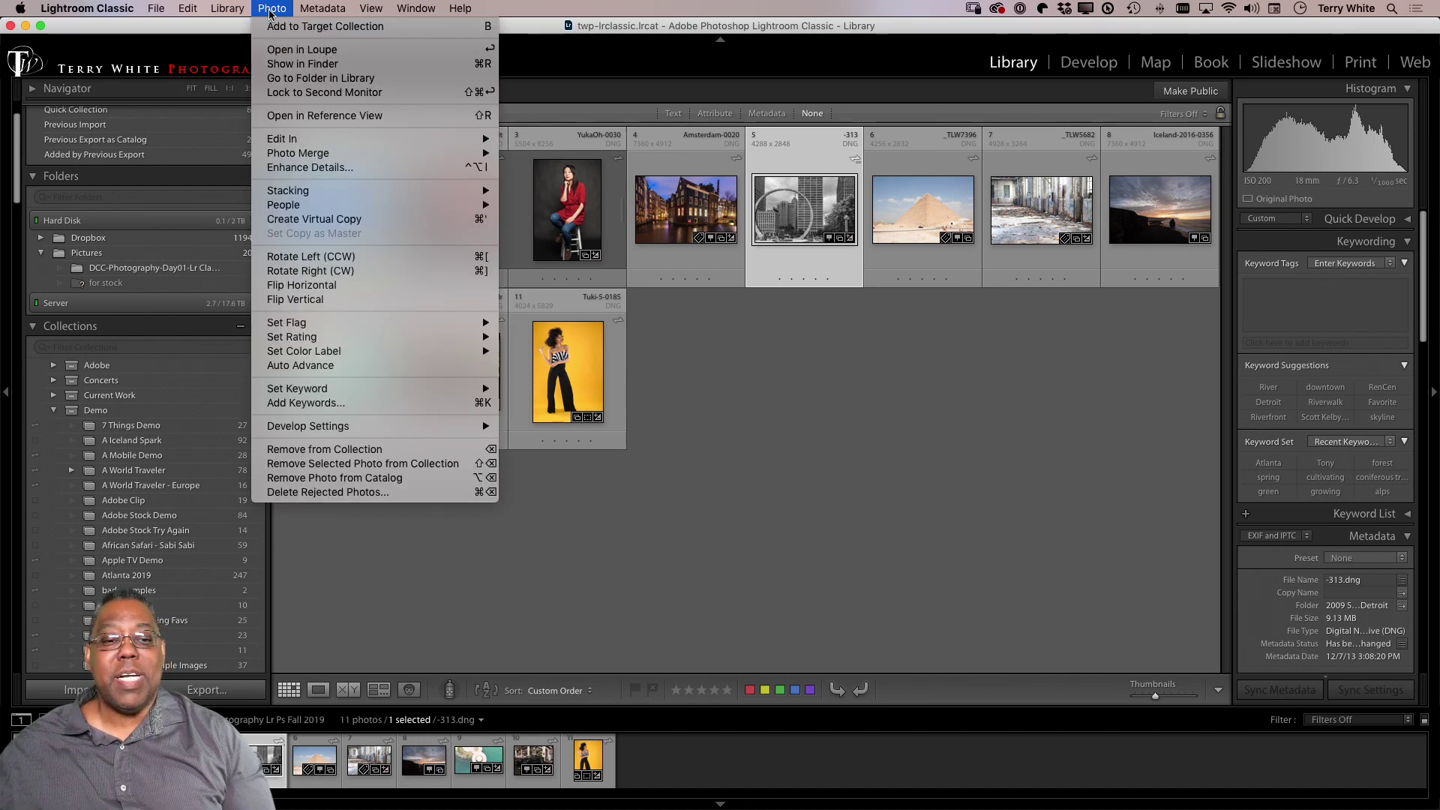
left_click(352, 220)
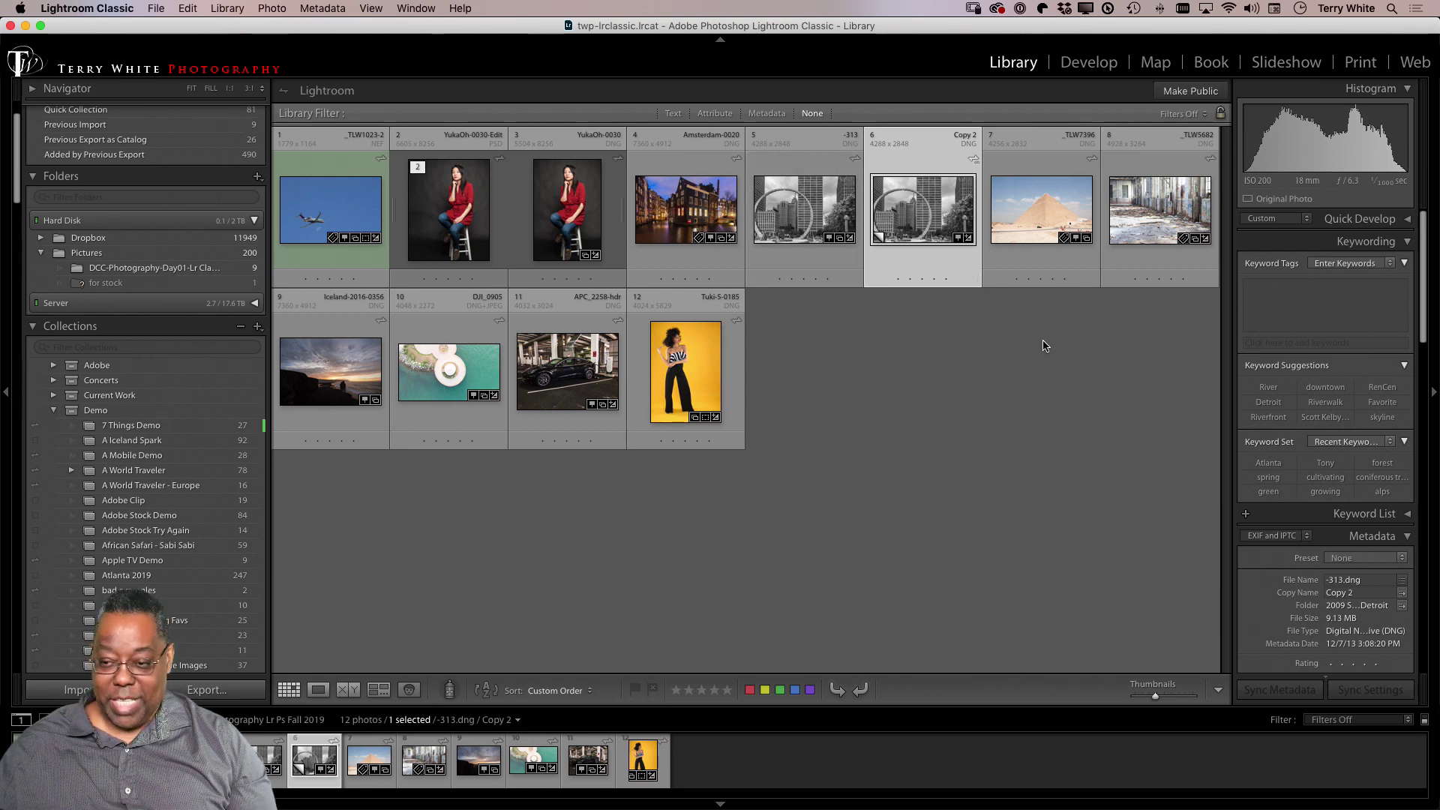
Reset the virtual copy's develop settings, undo the reset, and turn off its black-and-white conversion to restore the colour version.
left_click(1089, 62)
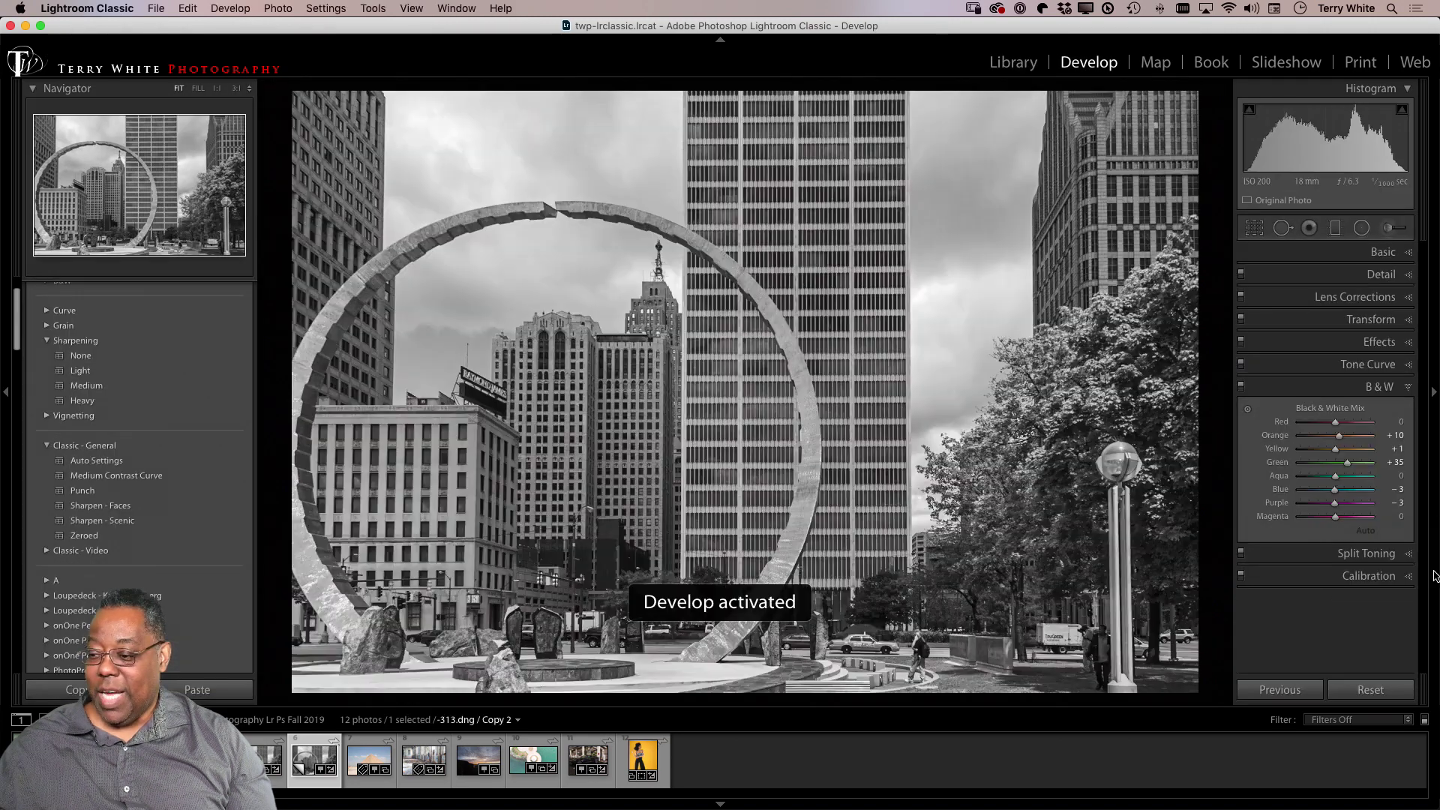
left_click(1369, 689)
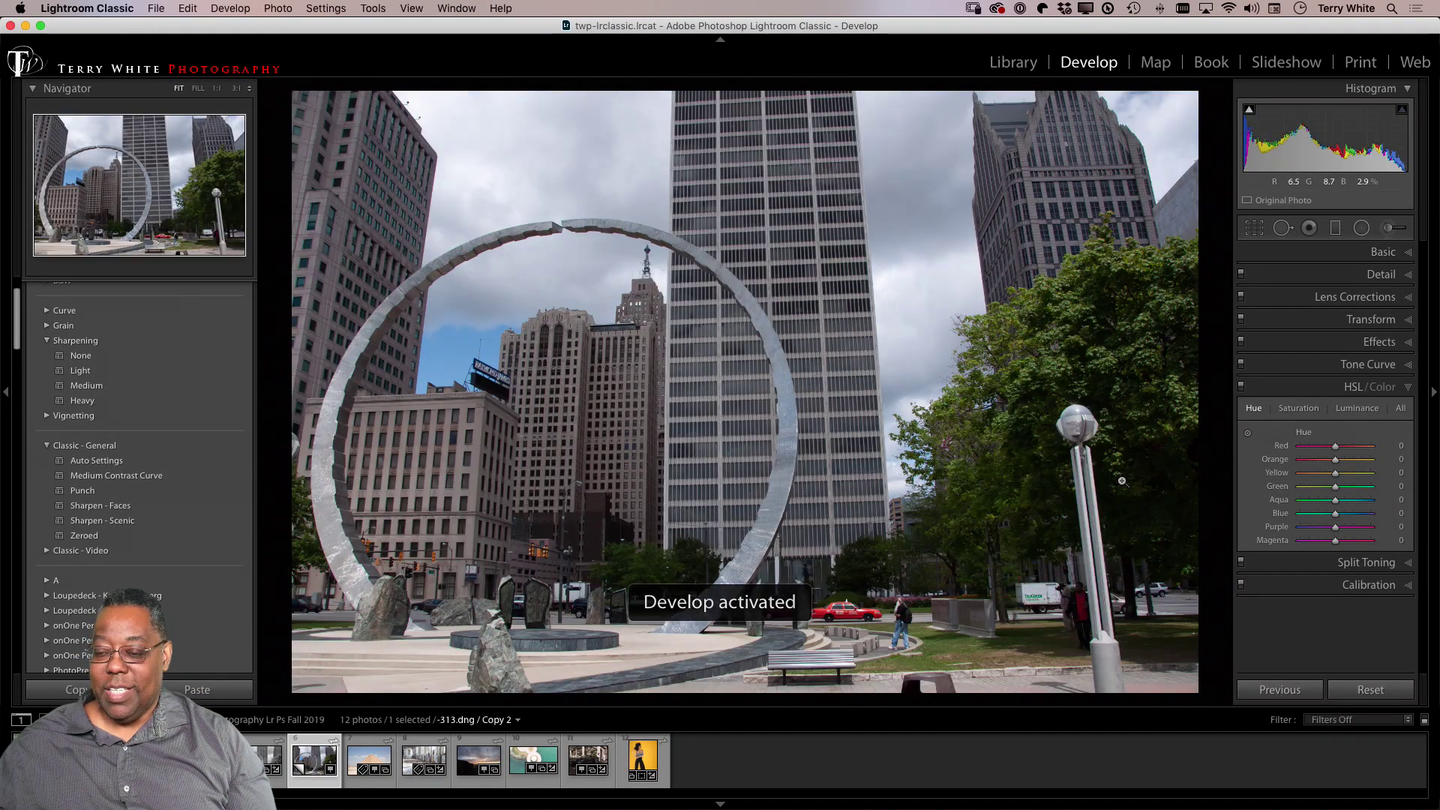
key("super+z")
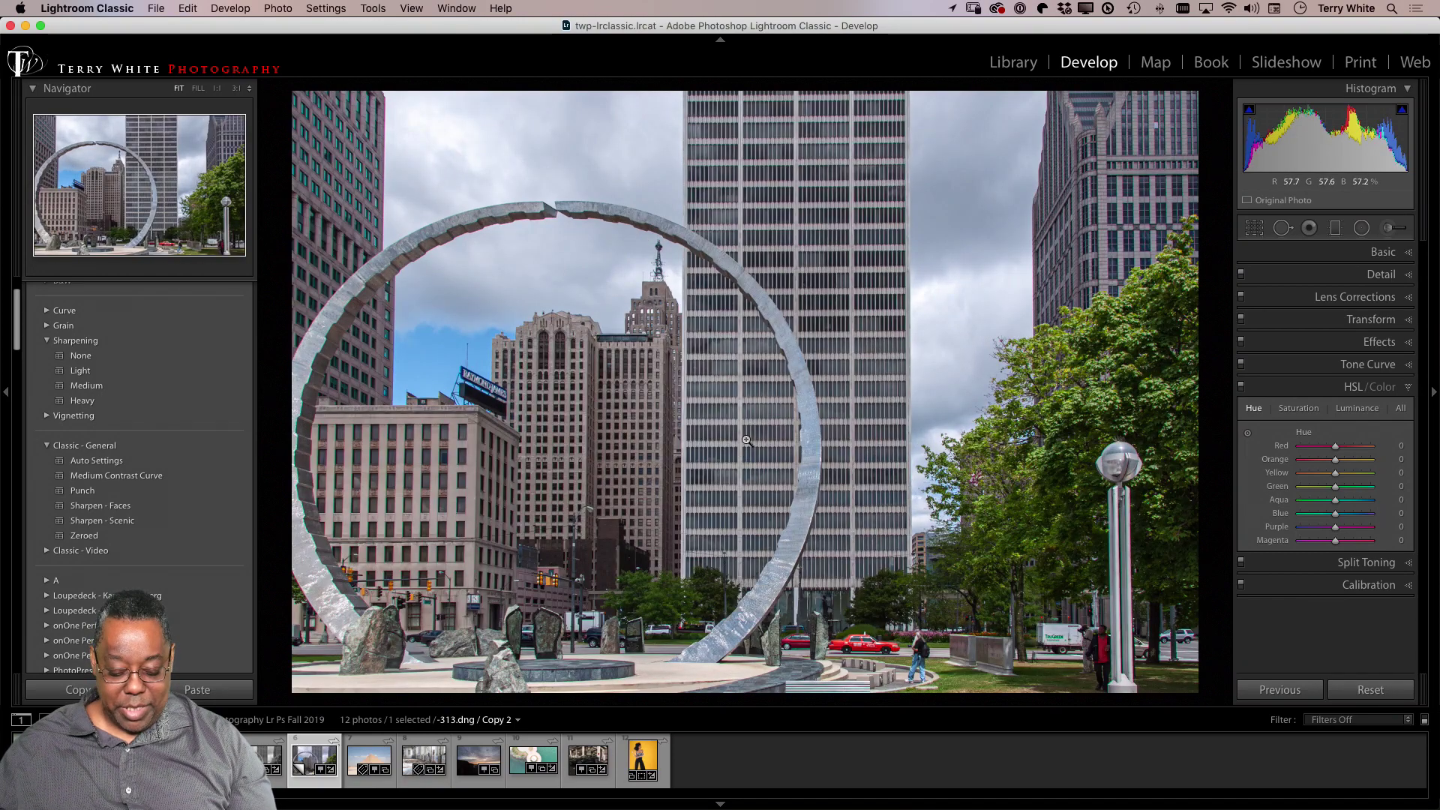
key("g")
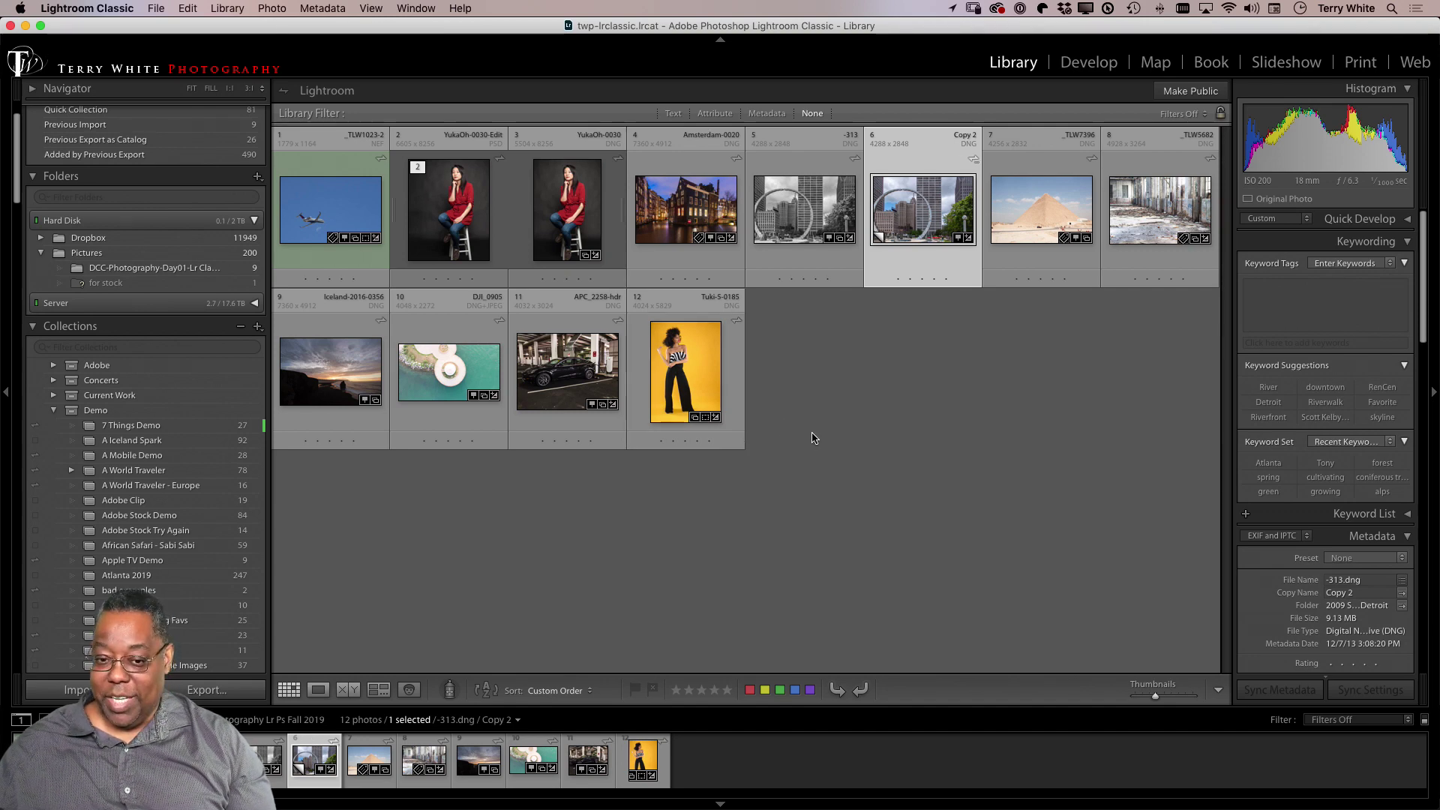
key("d")
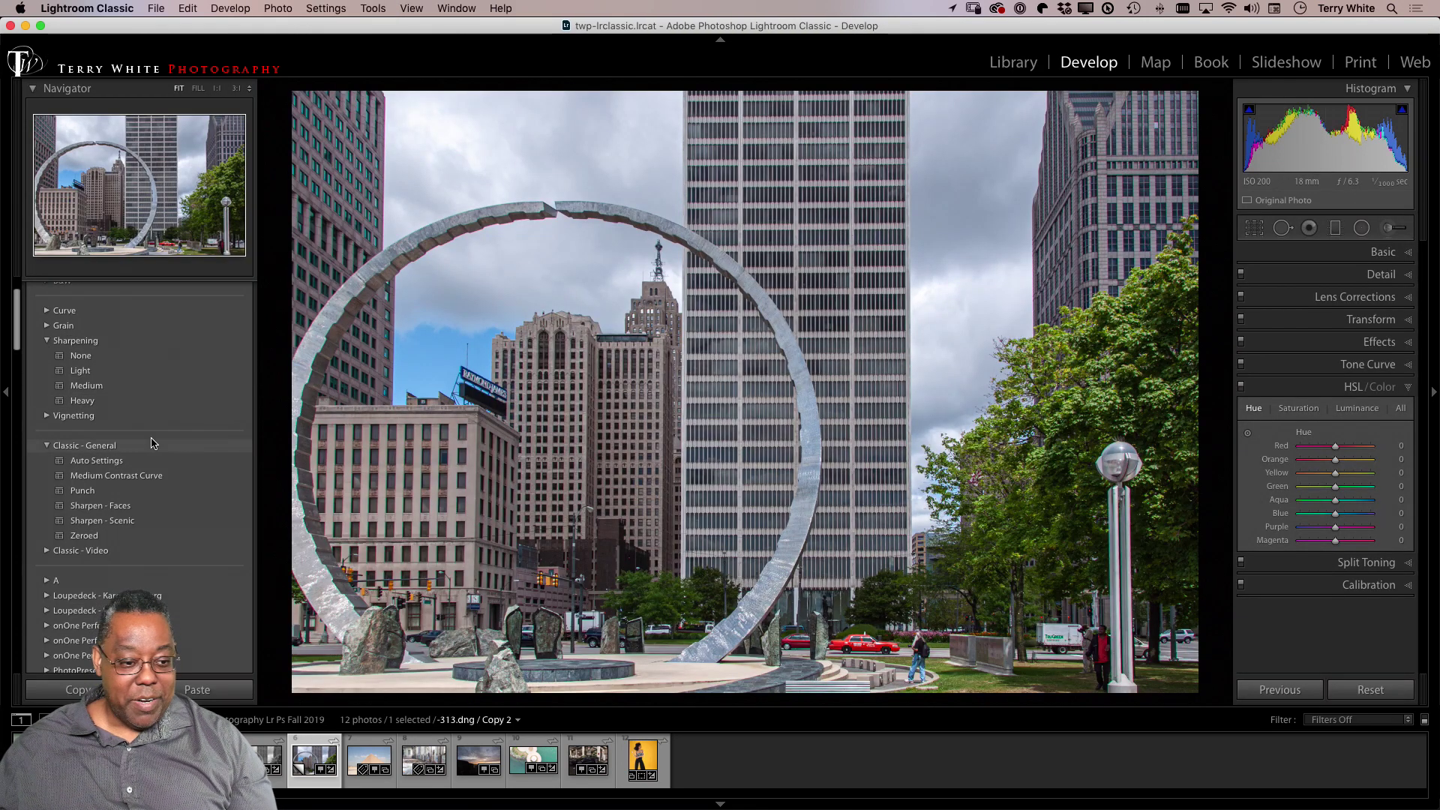
Compare the virtual copy's Create Virtual Copy and Convert to Black & White states in its history.
scroll(152, 444, "down", 15)
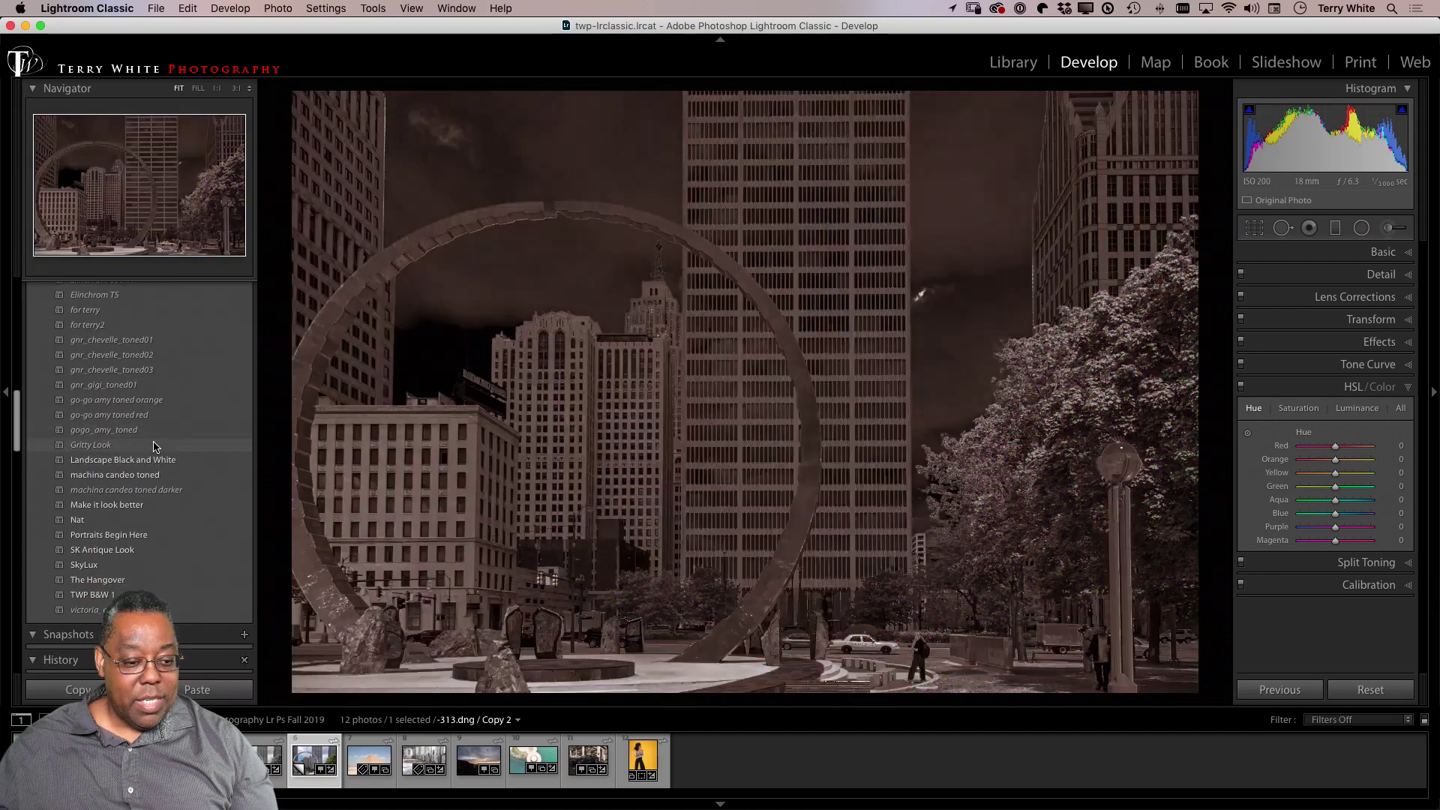
scroll(154, 446, "down", 6)
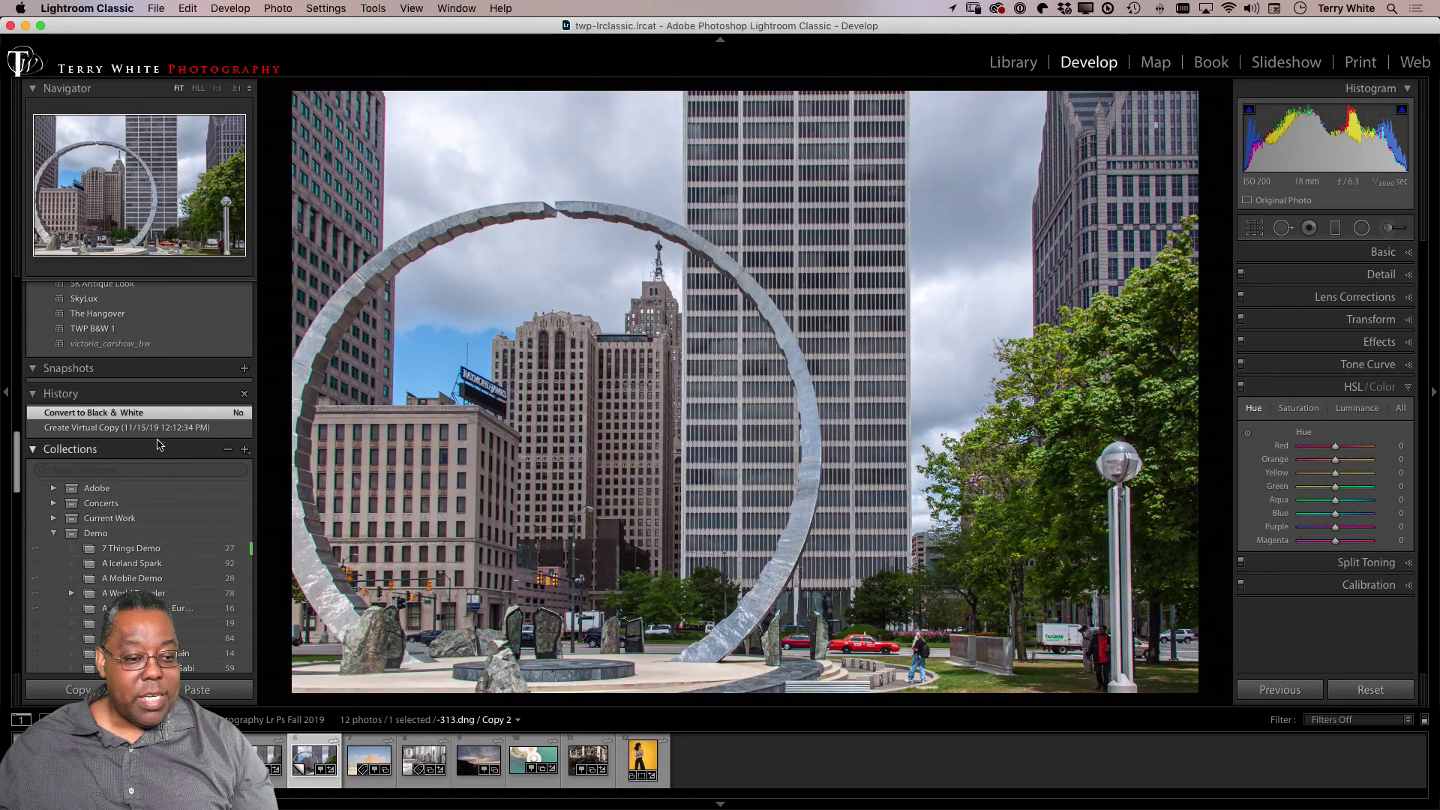
left_click(156, 429)
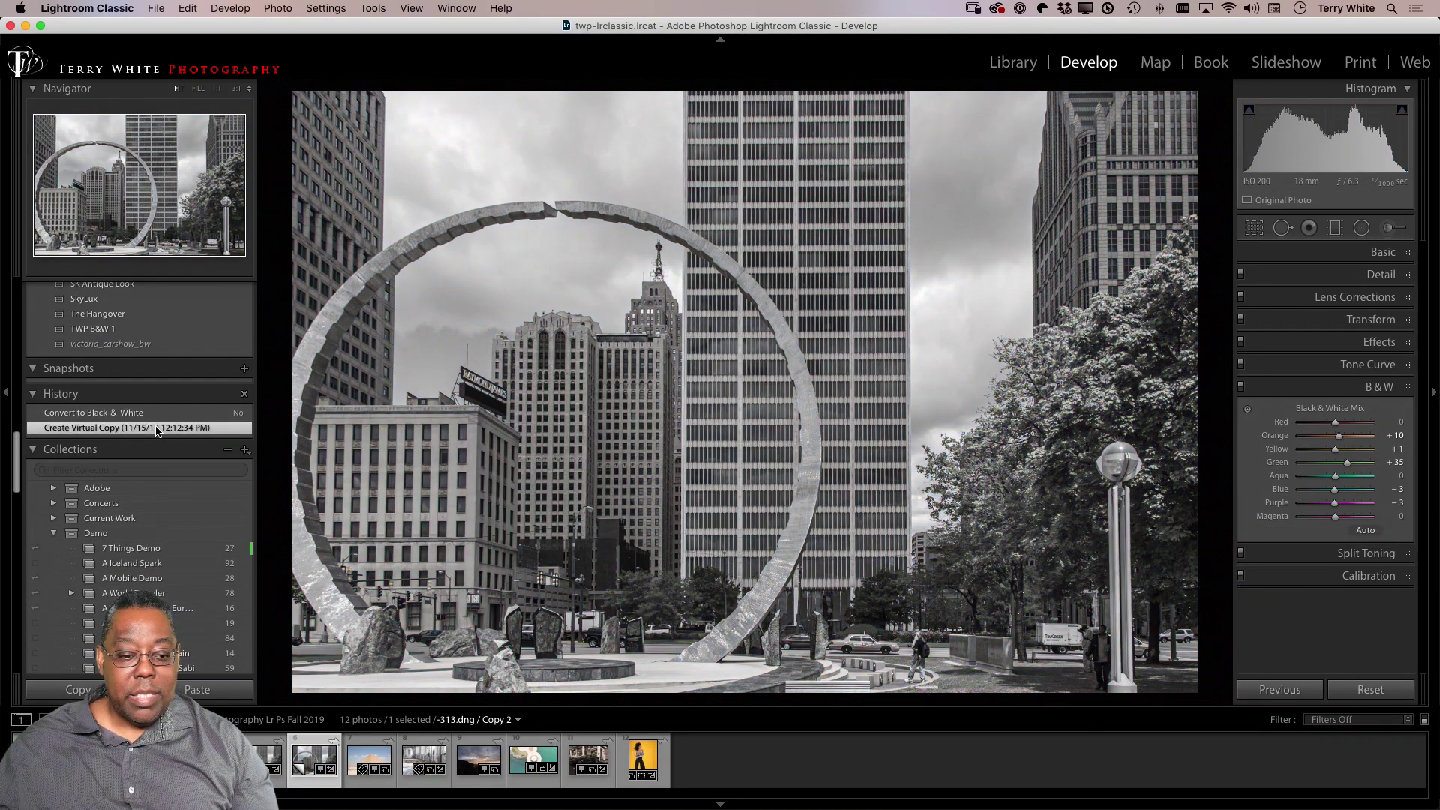
left_click(153, 413)
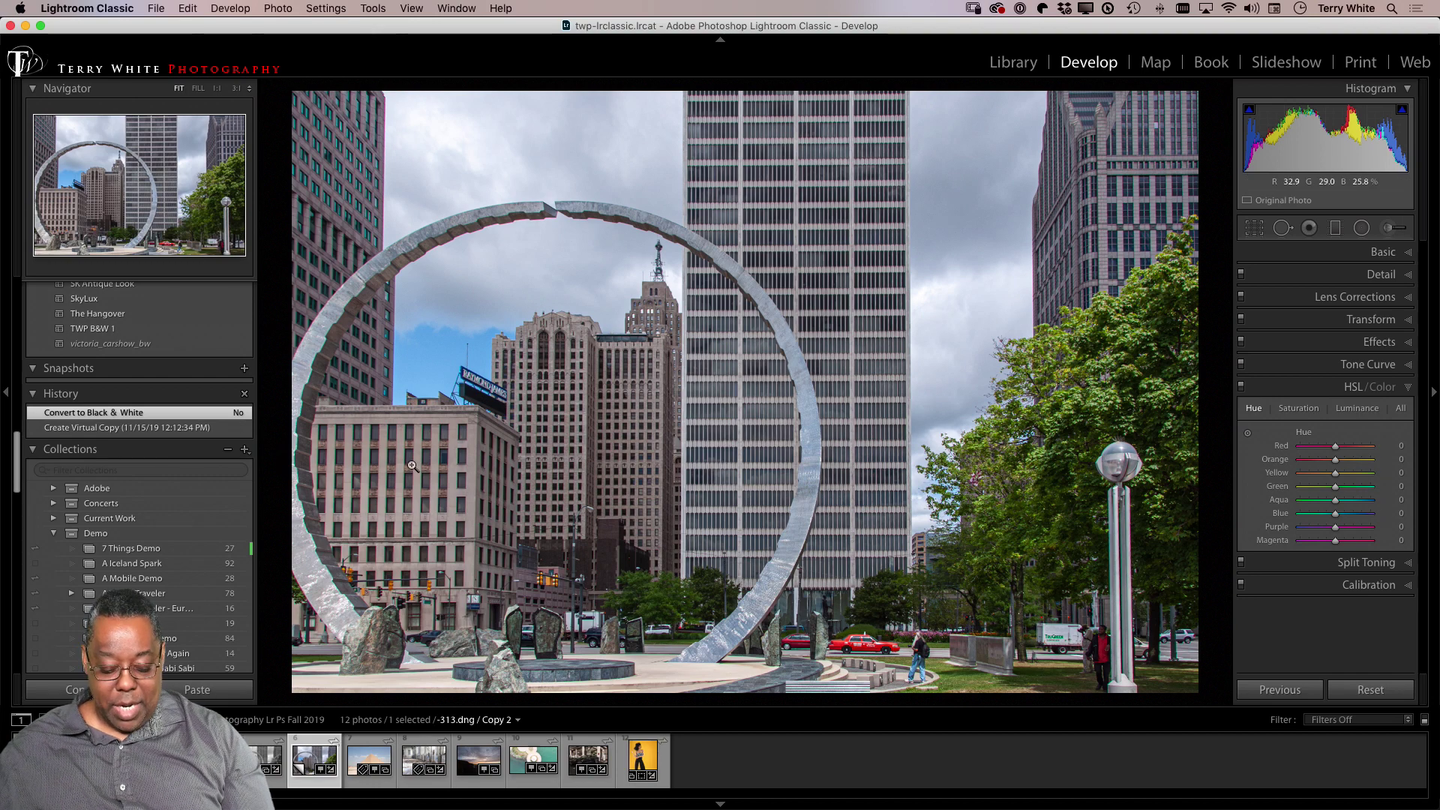
Toggle the virtual copy repeatedly between black and white and colour to compare them, leaving it in colour.
key("v")
key("v")
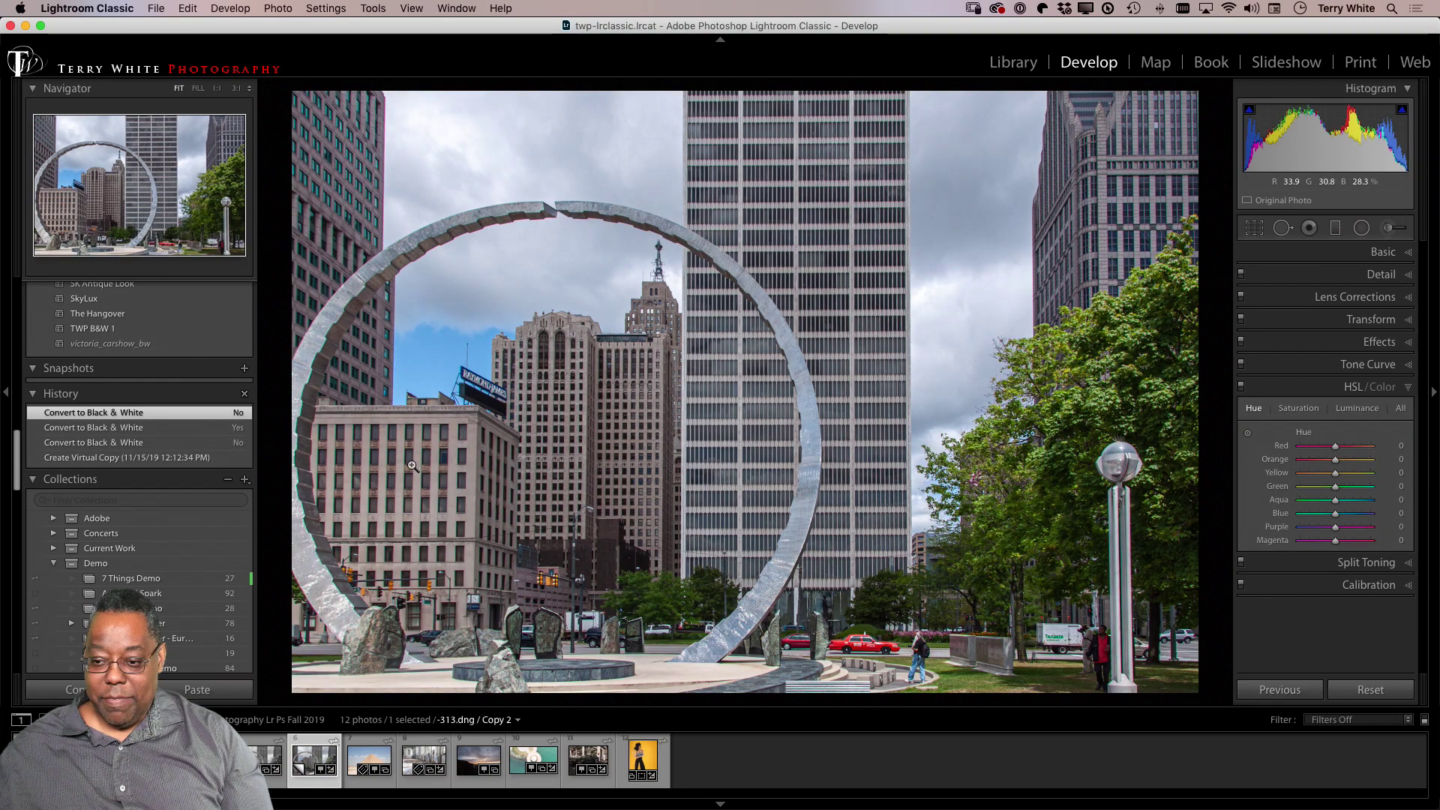
key("v")
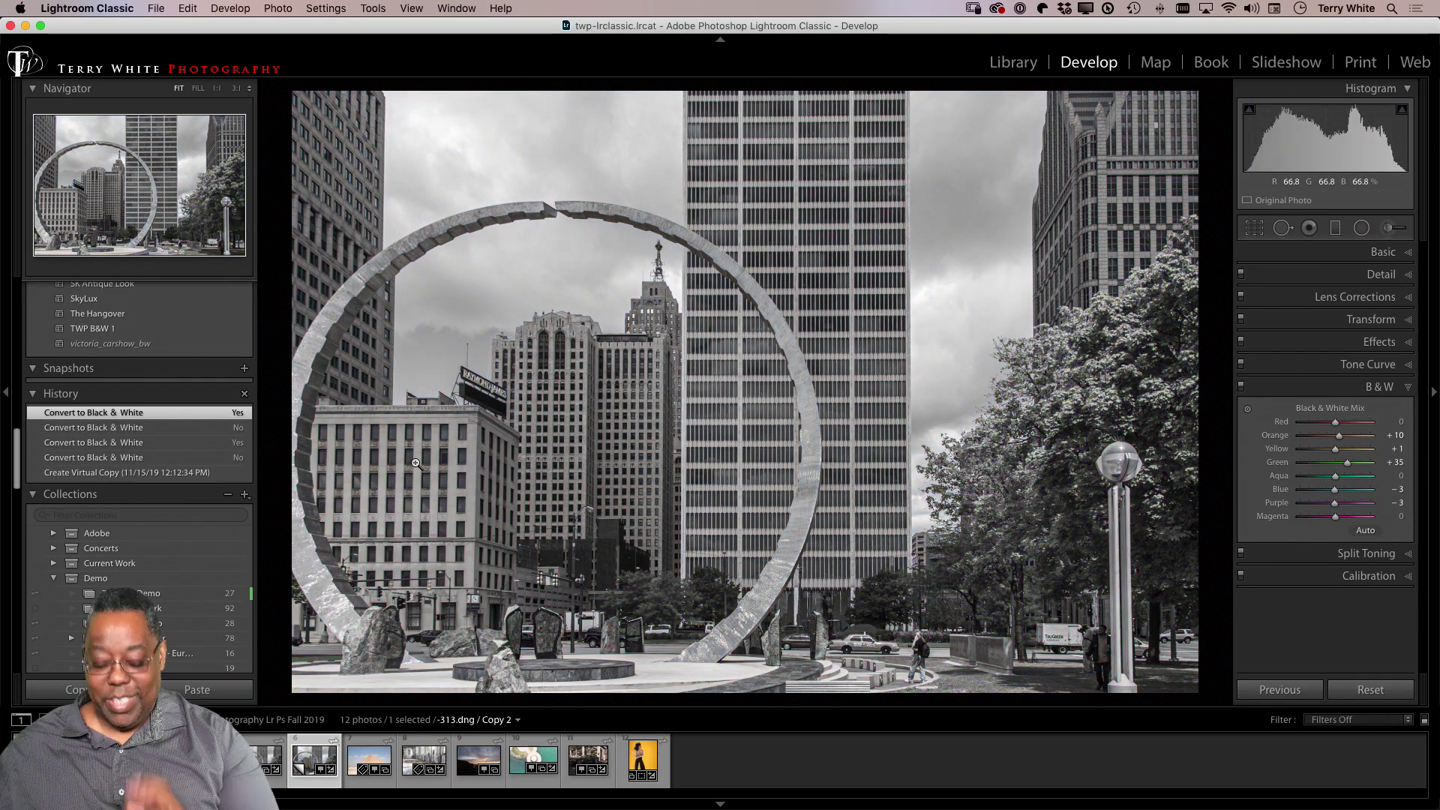
key("v")
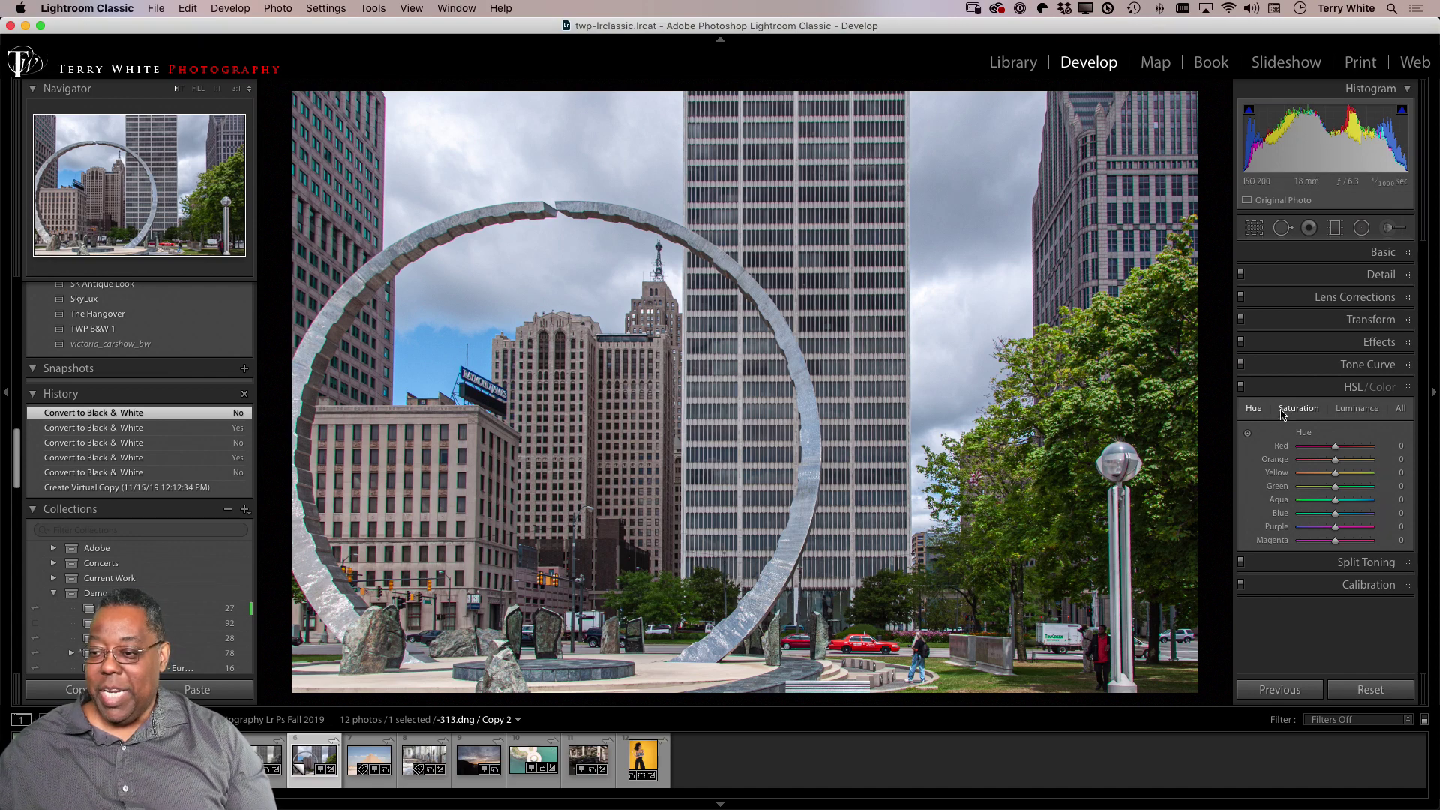
scroll(1267, 411, "up", 1)
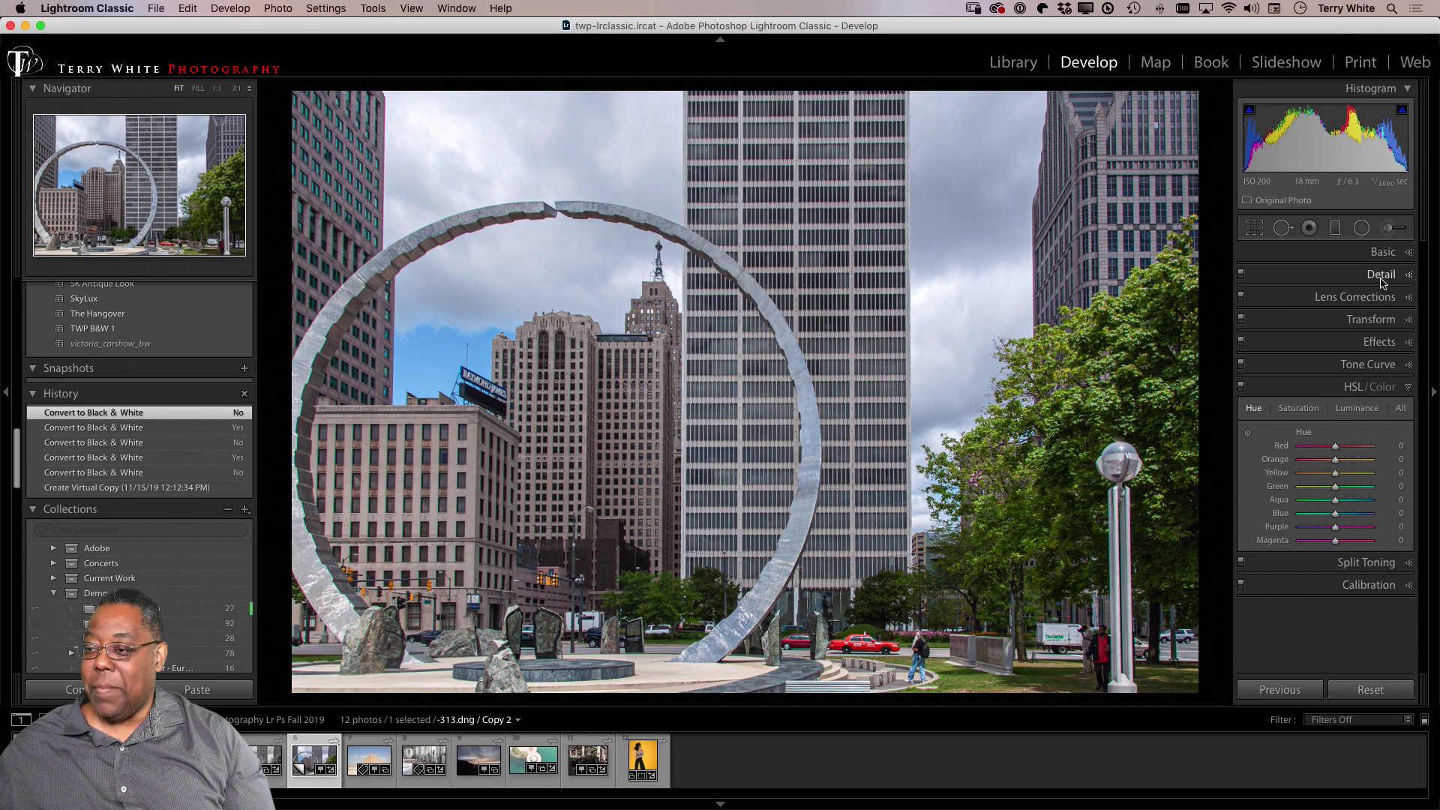
Browse the black-and-white profiles in the Profile Browser and apply B&W 09 to the virtual copy.
left_click(1382, 253)
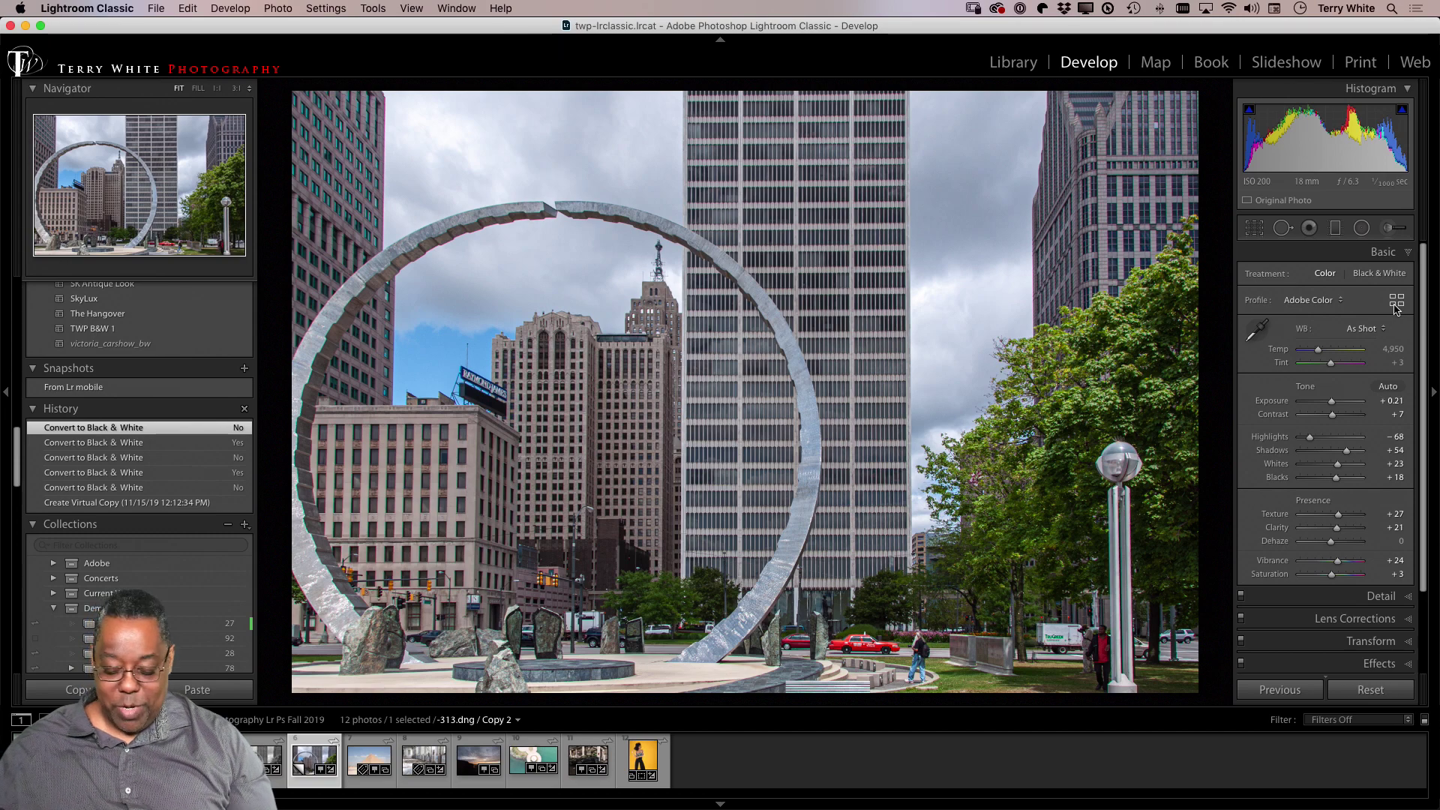
key("alt")
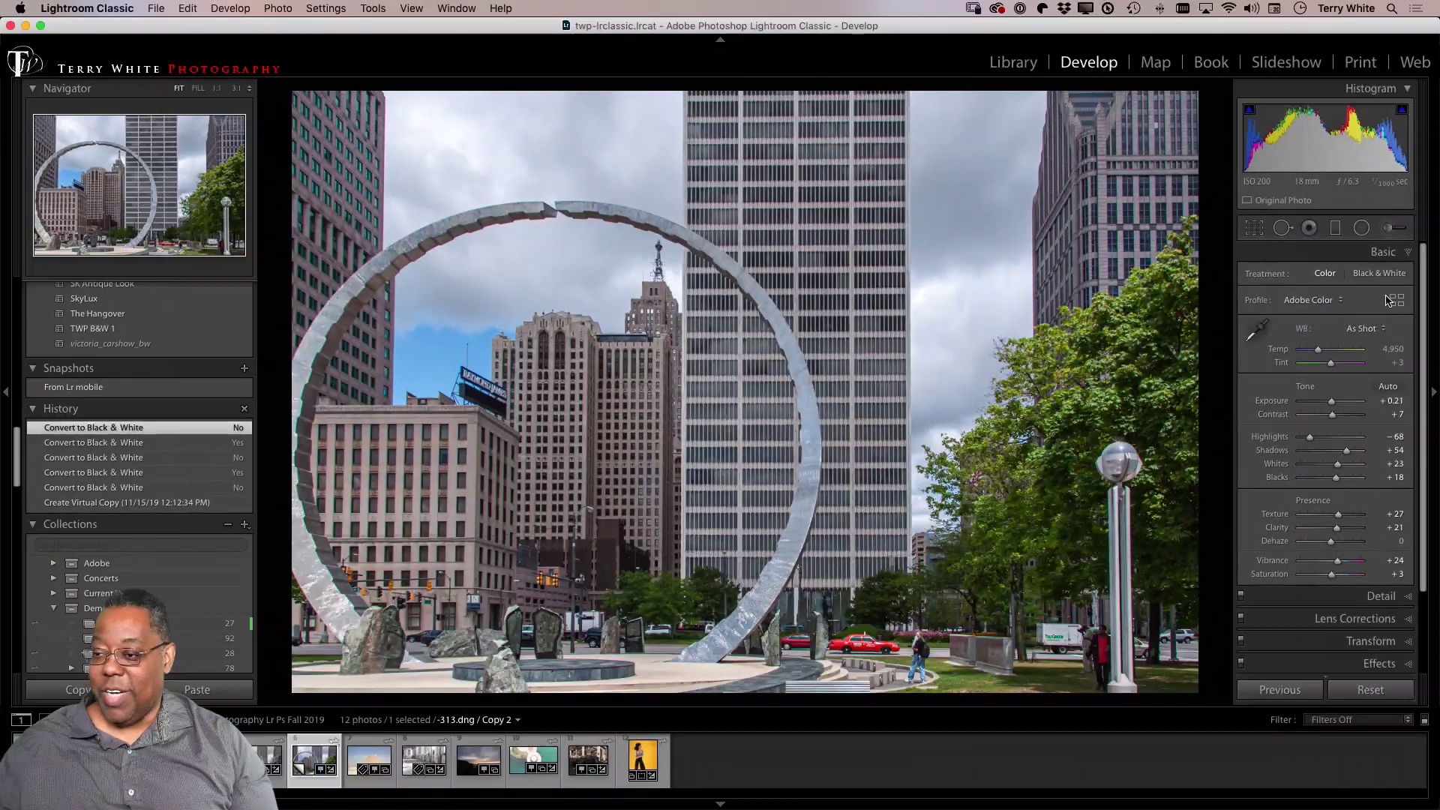
left_click(1388, 300)
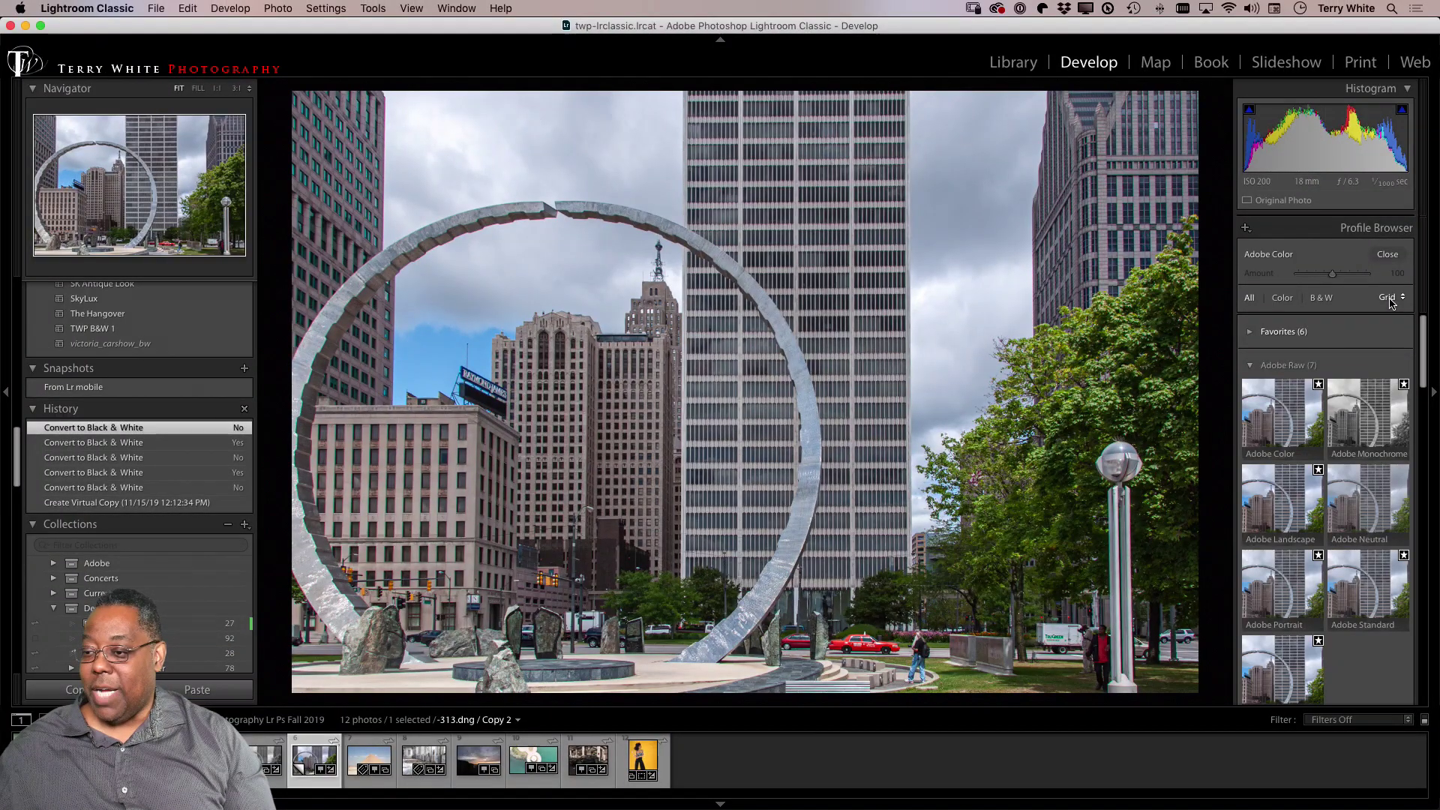
left_click(1321, 299)
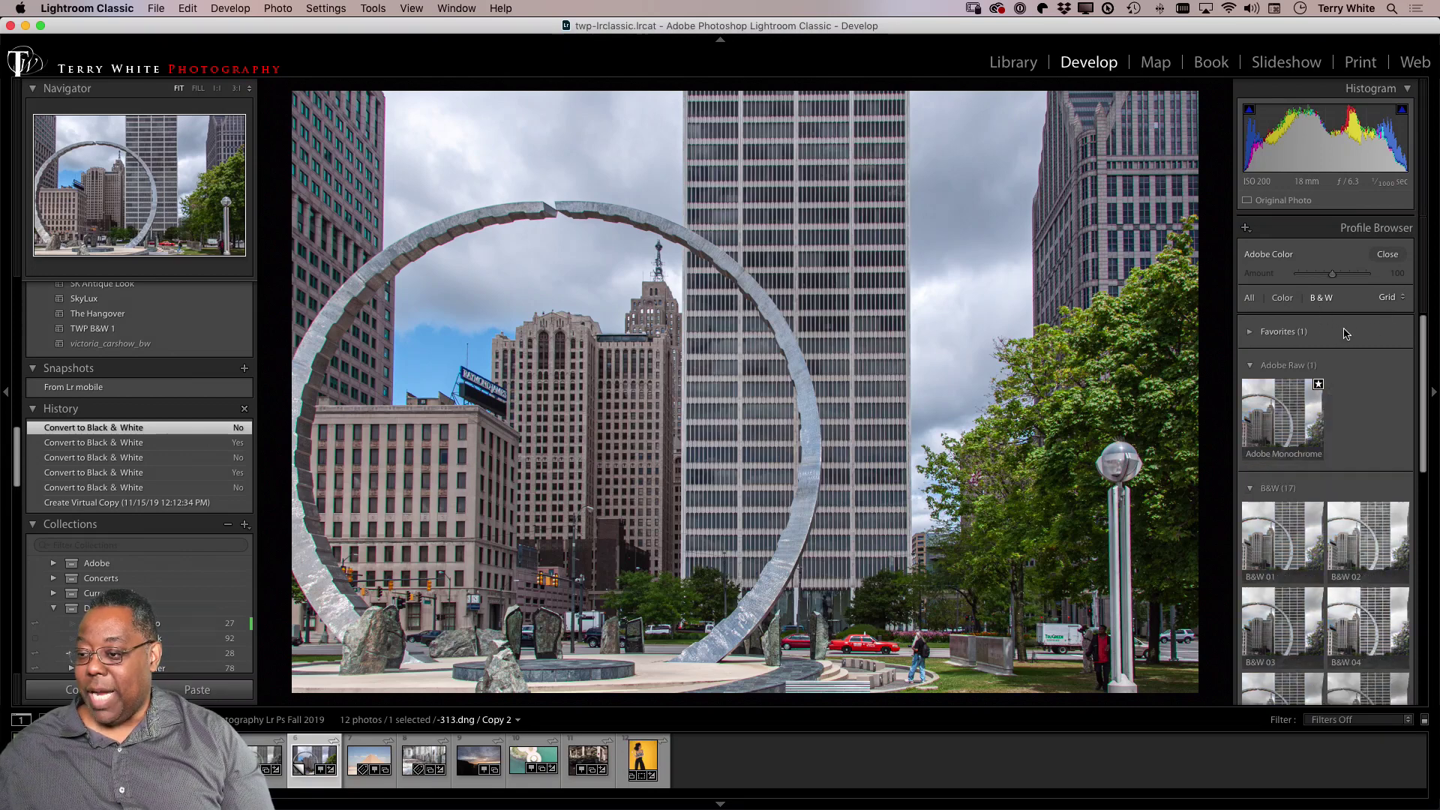
scroll(1382, 402, "down", 5)
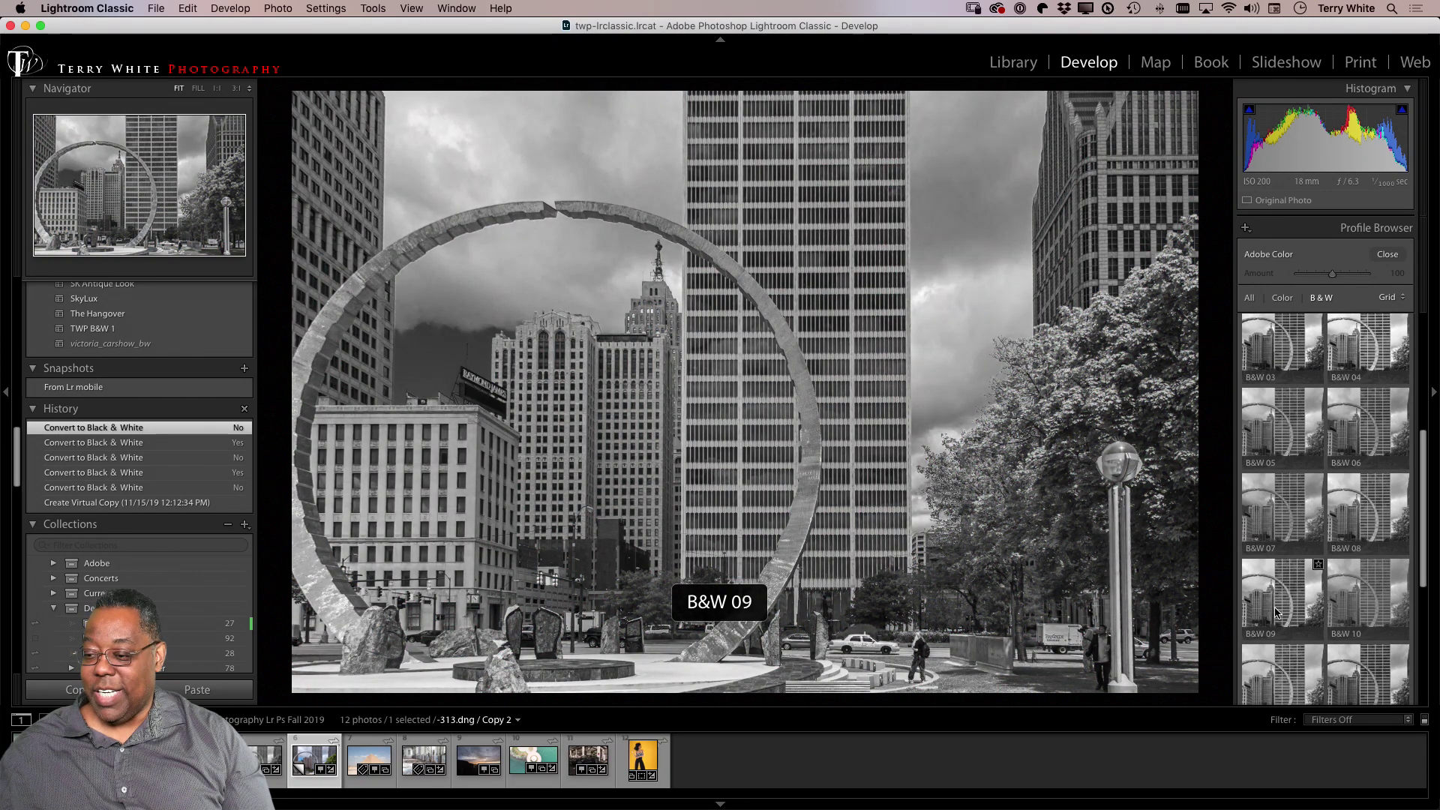
scroll(1275, 611, "down", 3)
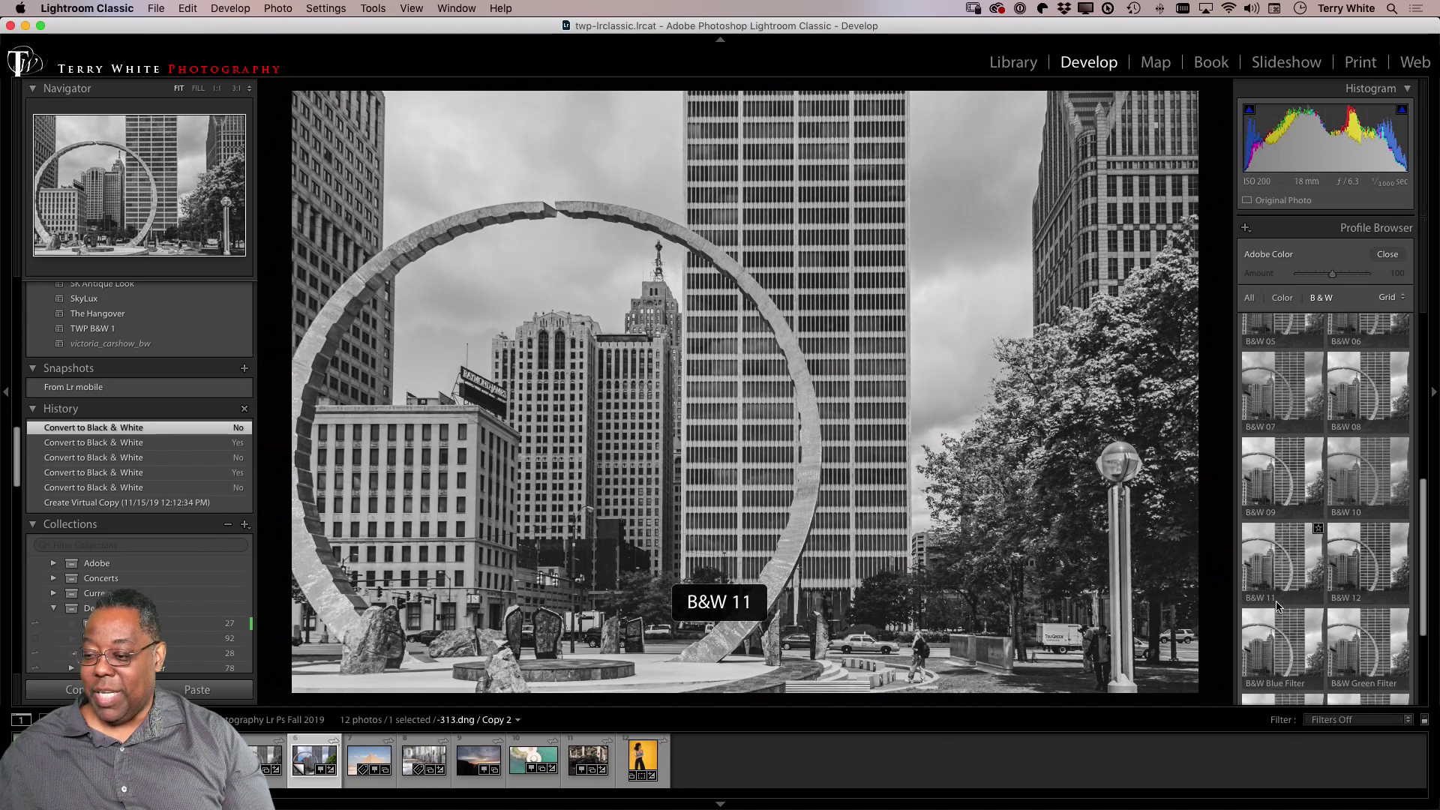
scroll(1372, 658, "down", 1)
scroll(1372, 658, "down", 2)
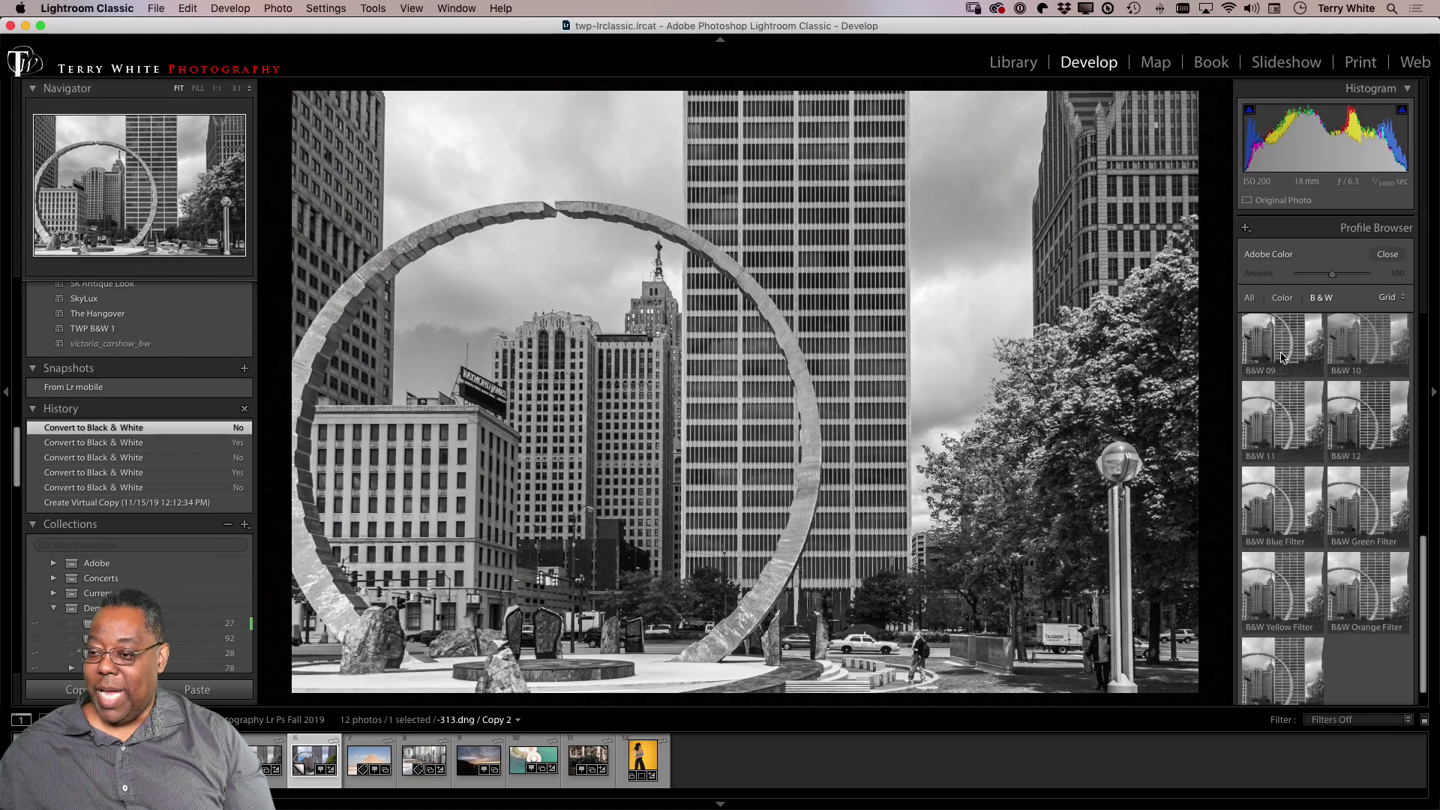
left_click(1281, 357)
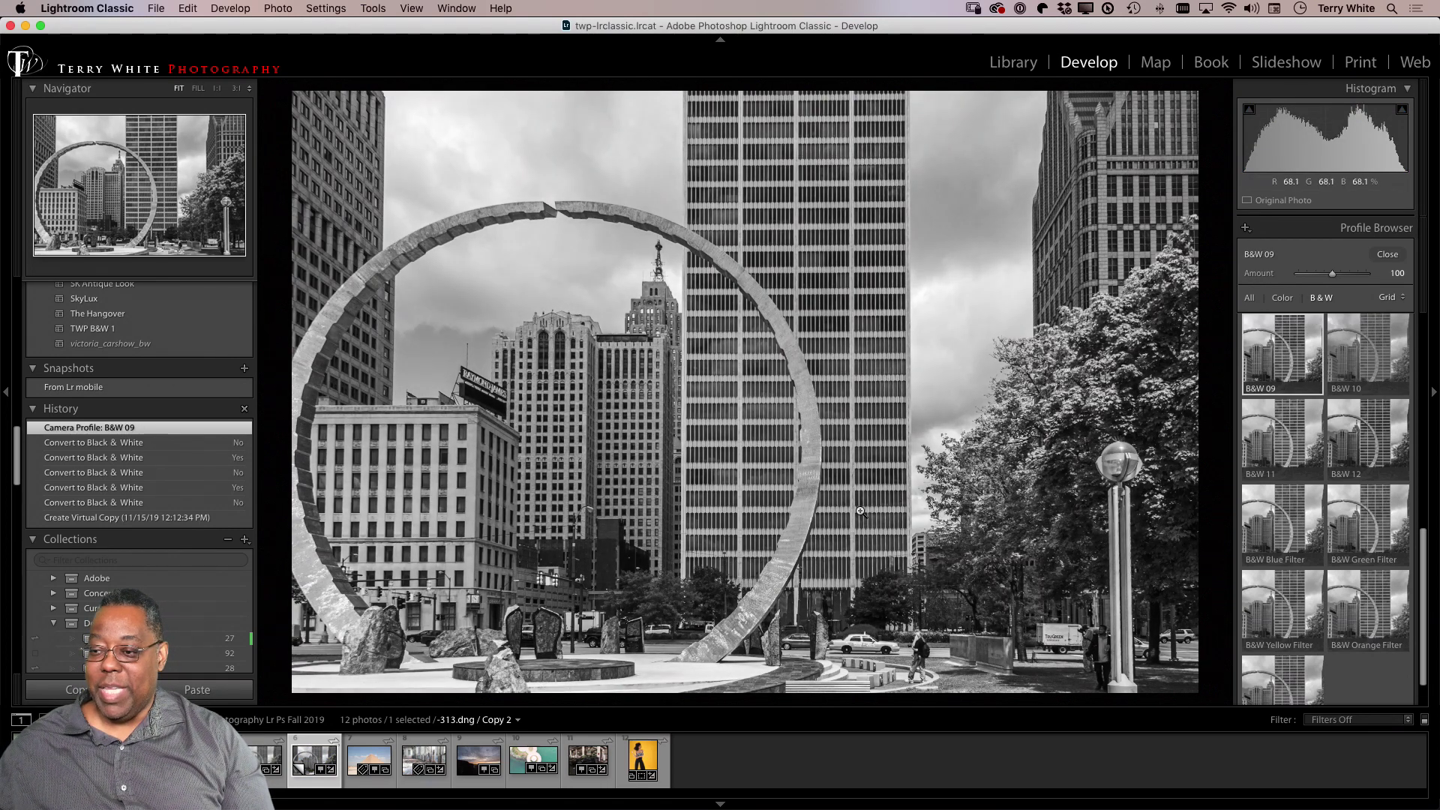
Close the Profile Browser and open the Black & White Mix settings for the virtual copy.
left_click(1387, 255)
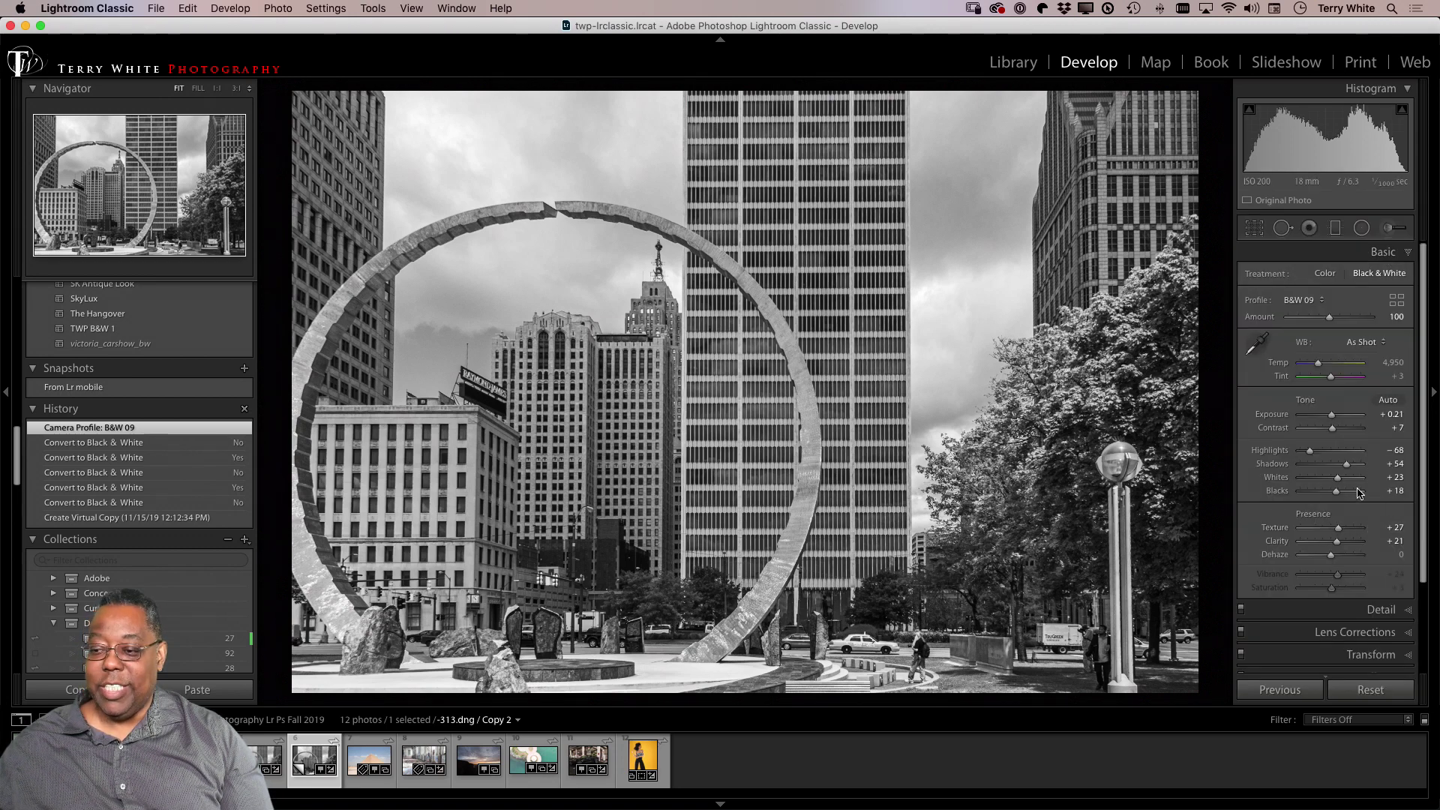
scroll(1355, 627, "down", 3)
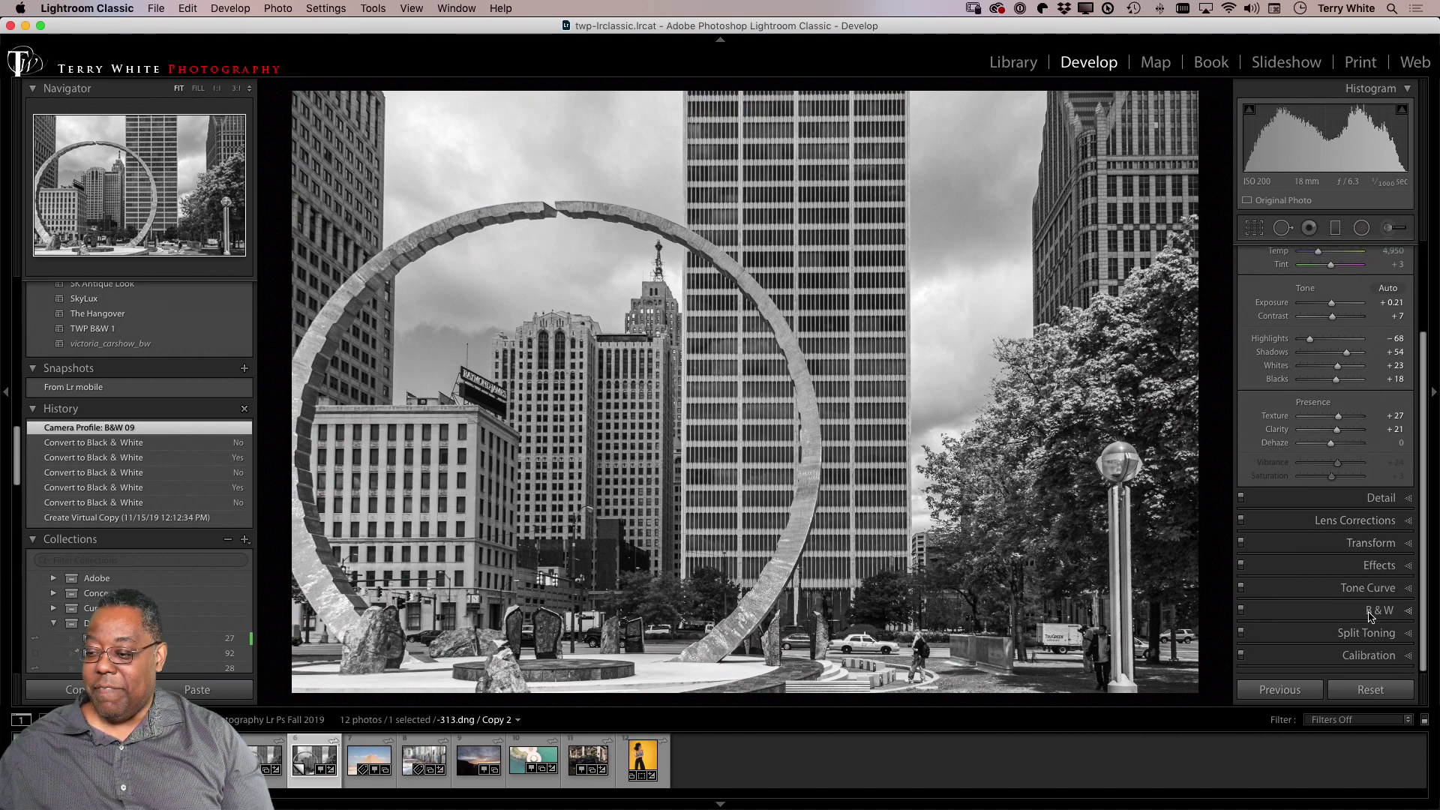
left_click(1346, 611)
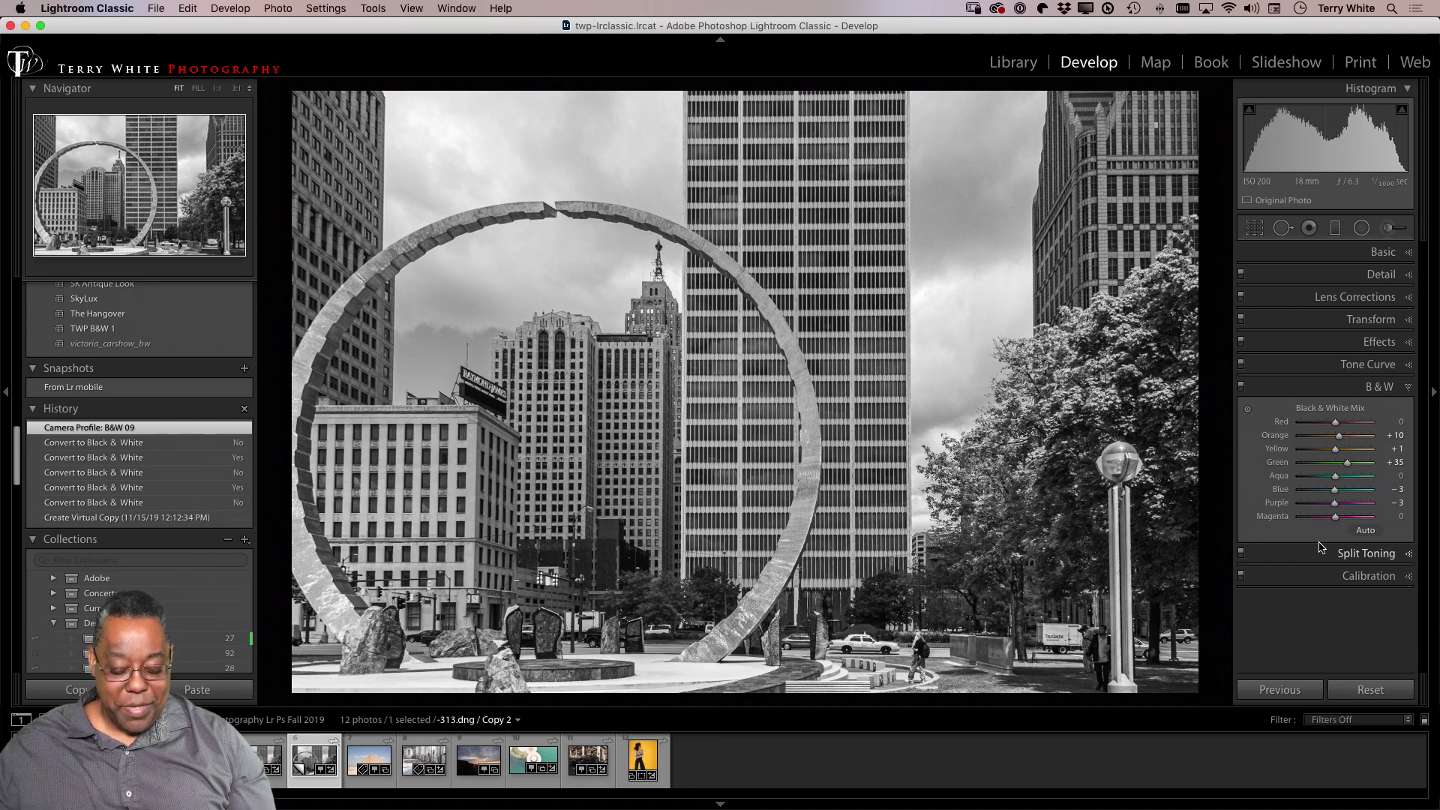
Switch to Photoshop with the colour -313.dng photo, collapse the Properties panel and zoom out to 25%.
key("super+Tab")
key("super+Tab")
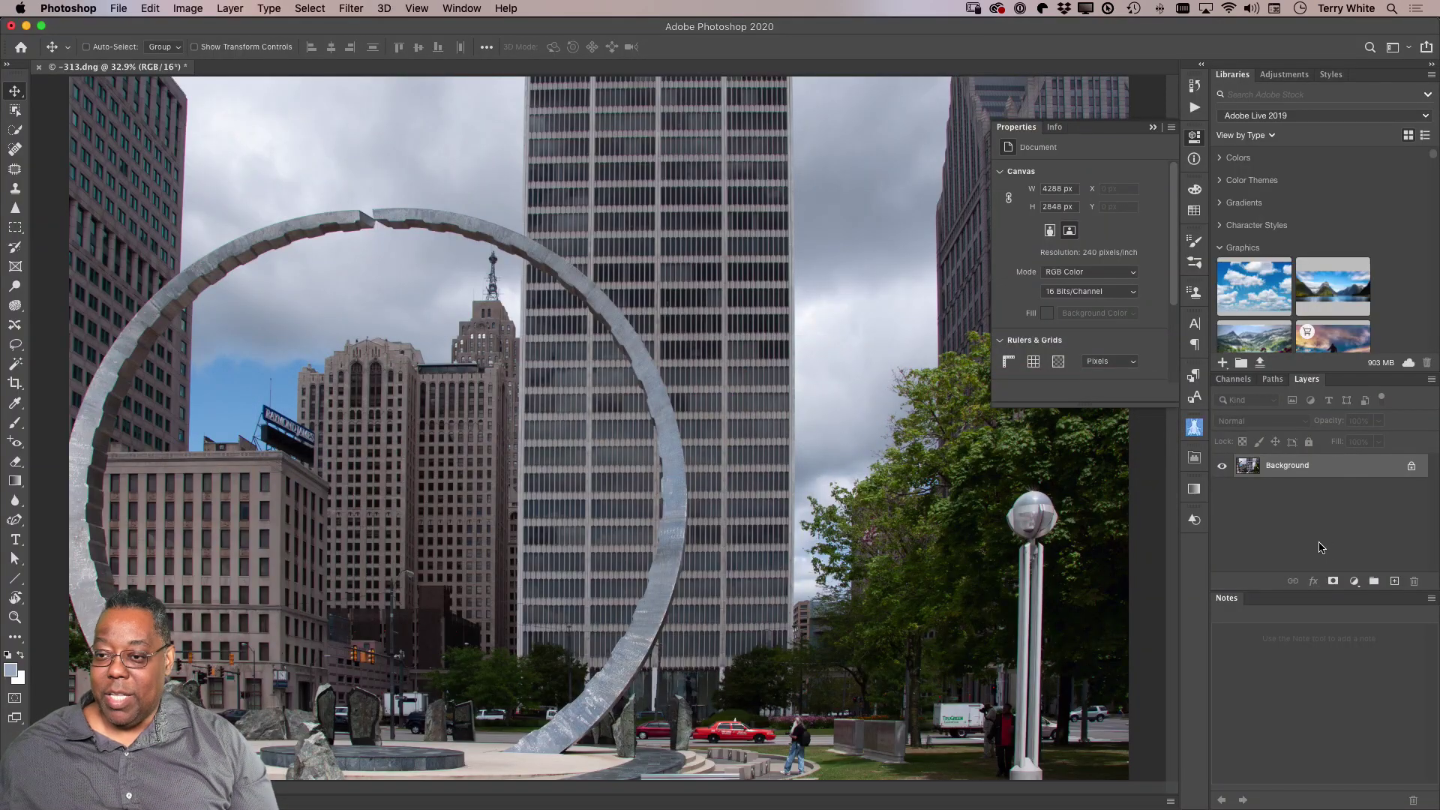
left_click(1152, 128)
key("super")
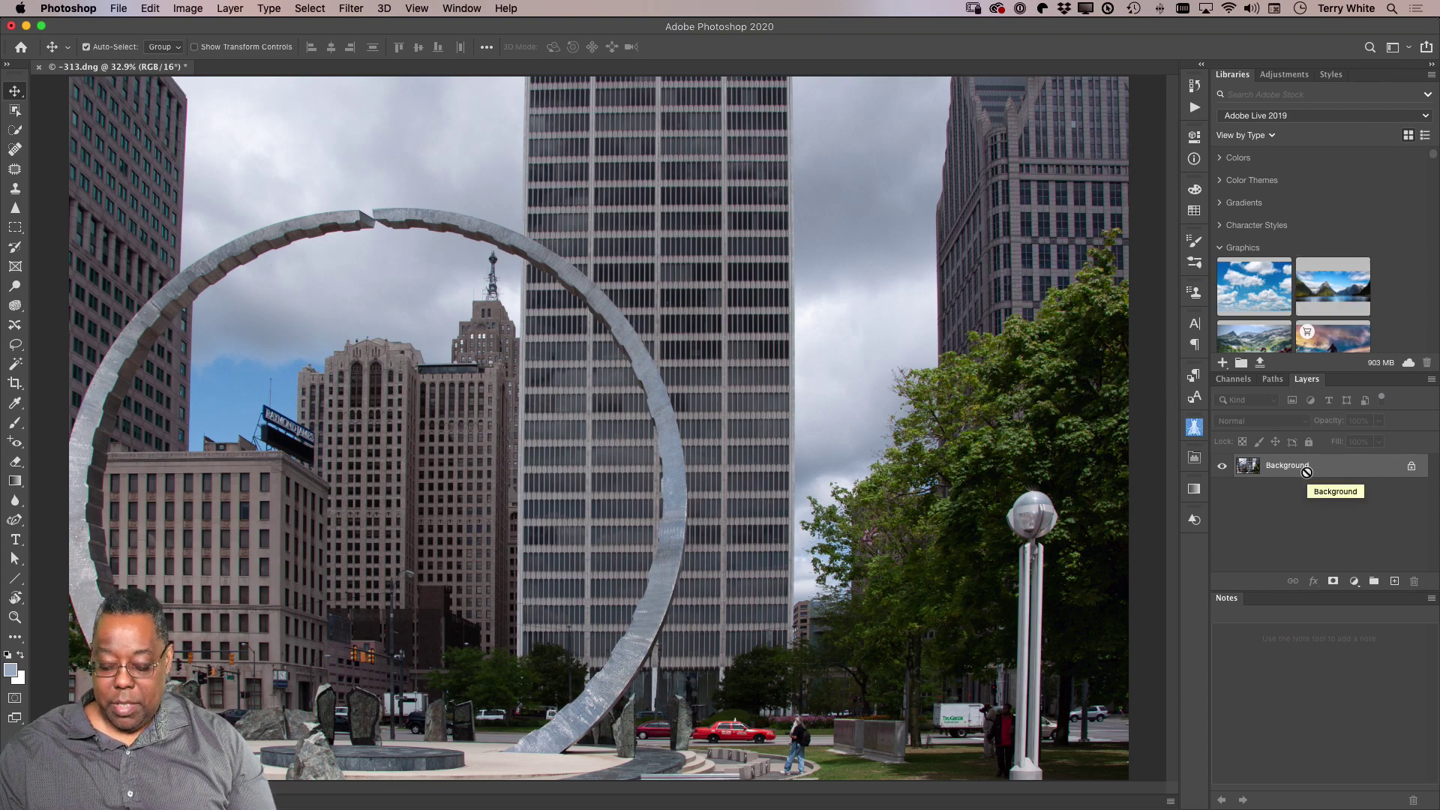
key("super+minus")
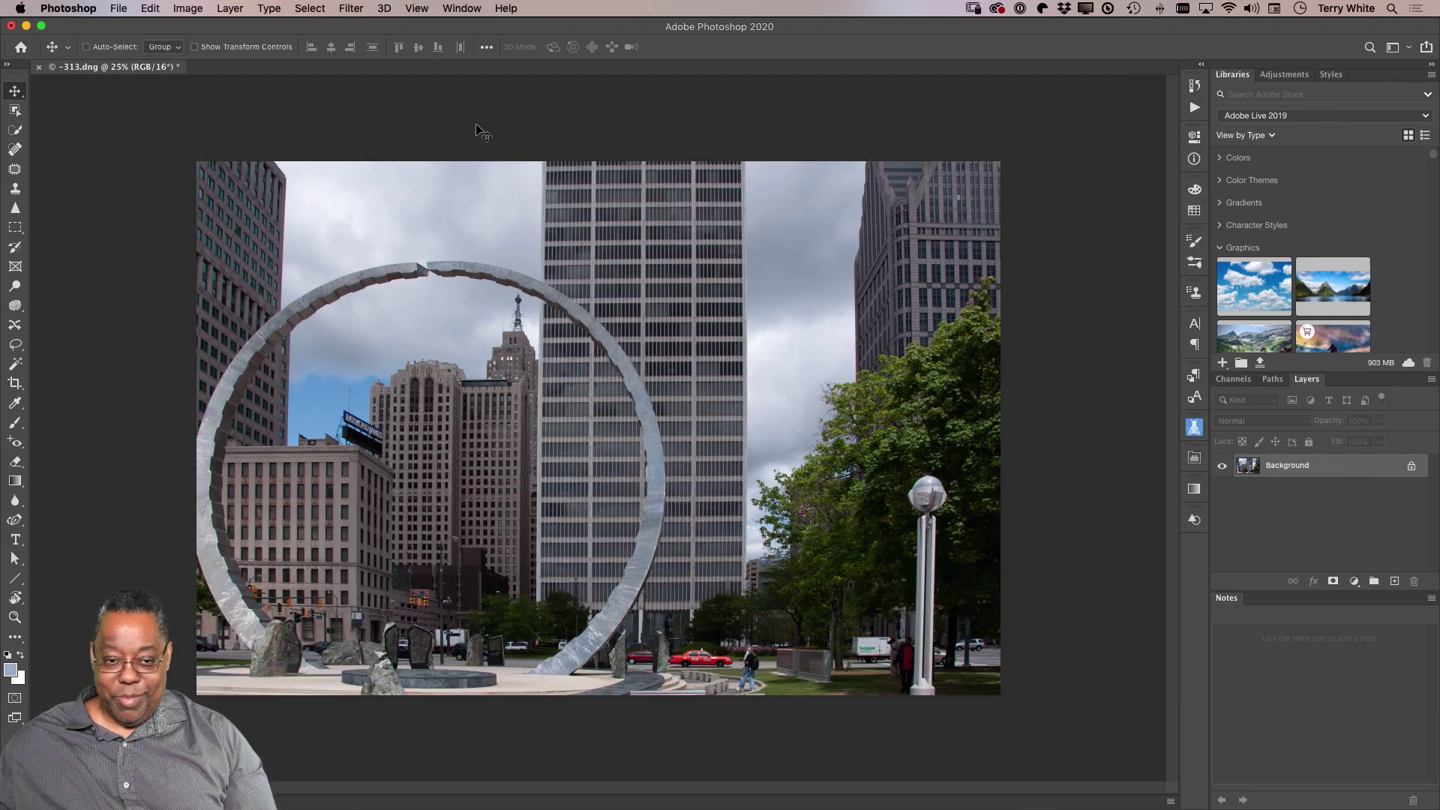
Examine the HSL Adjustments for the photo in the Camera Raw Filter and cancel the filter.
left_click(417, 5)
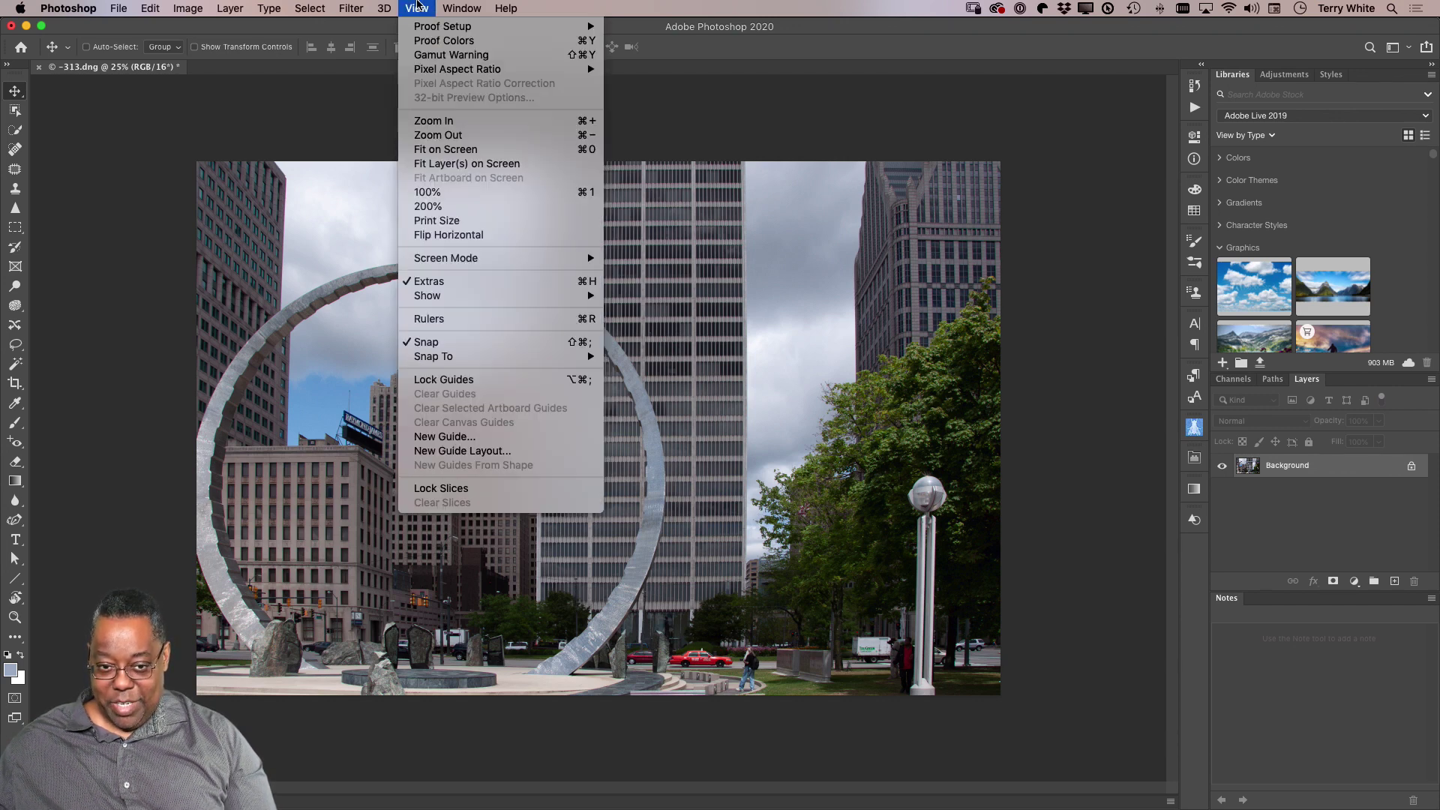
mouse_move(351, 7)
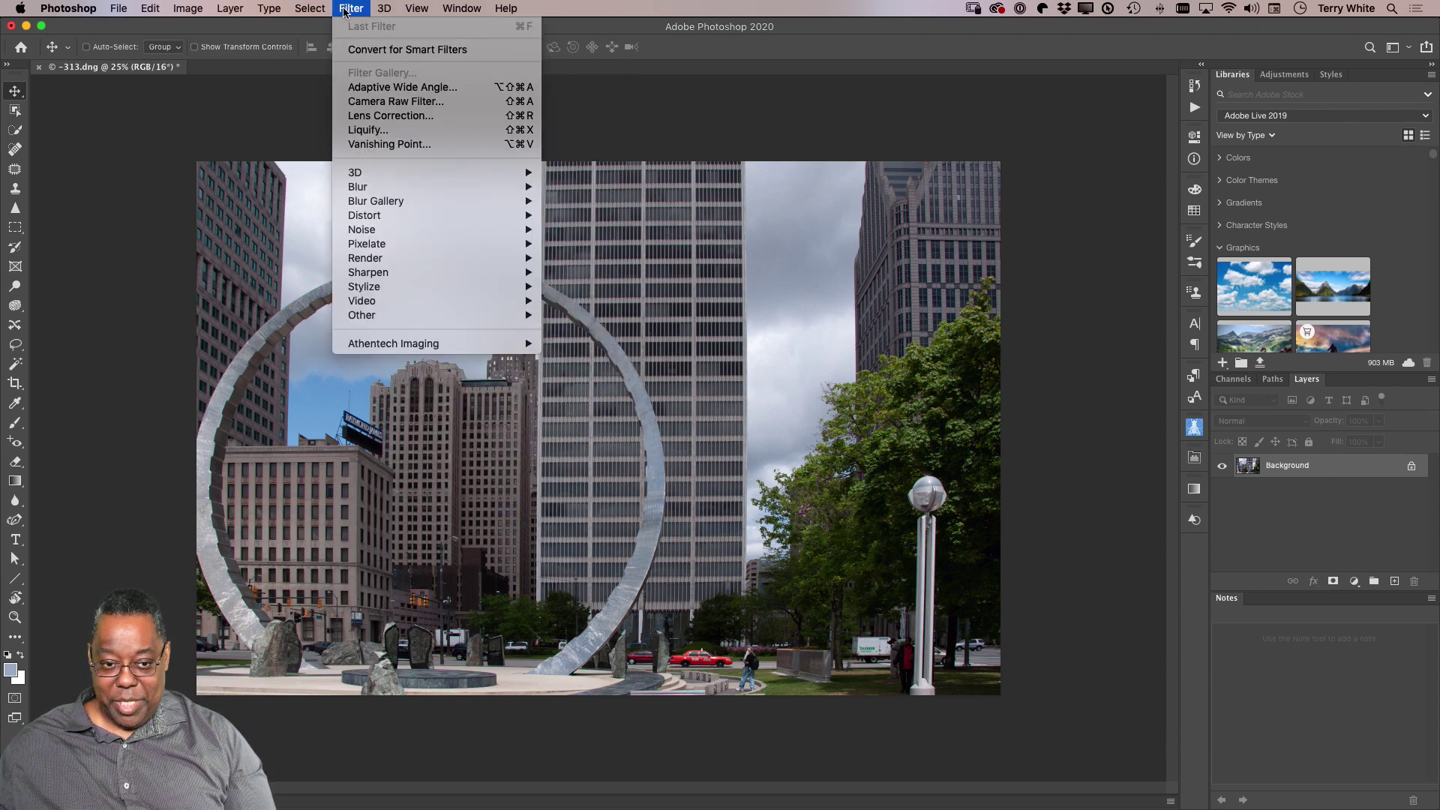
left_click(368, 102)
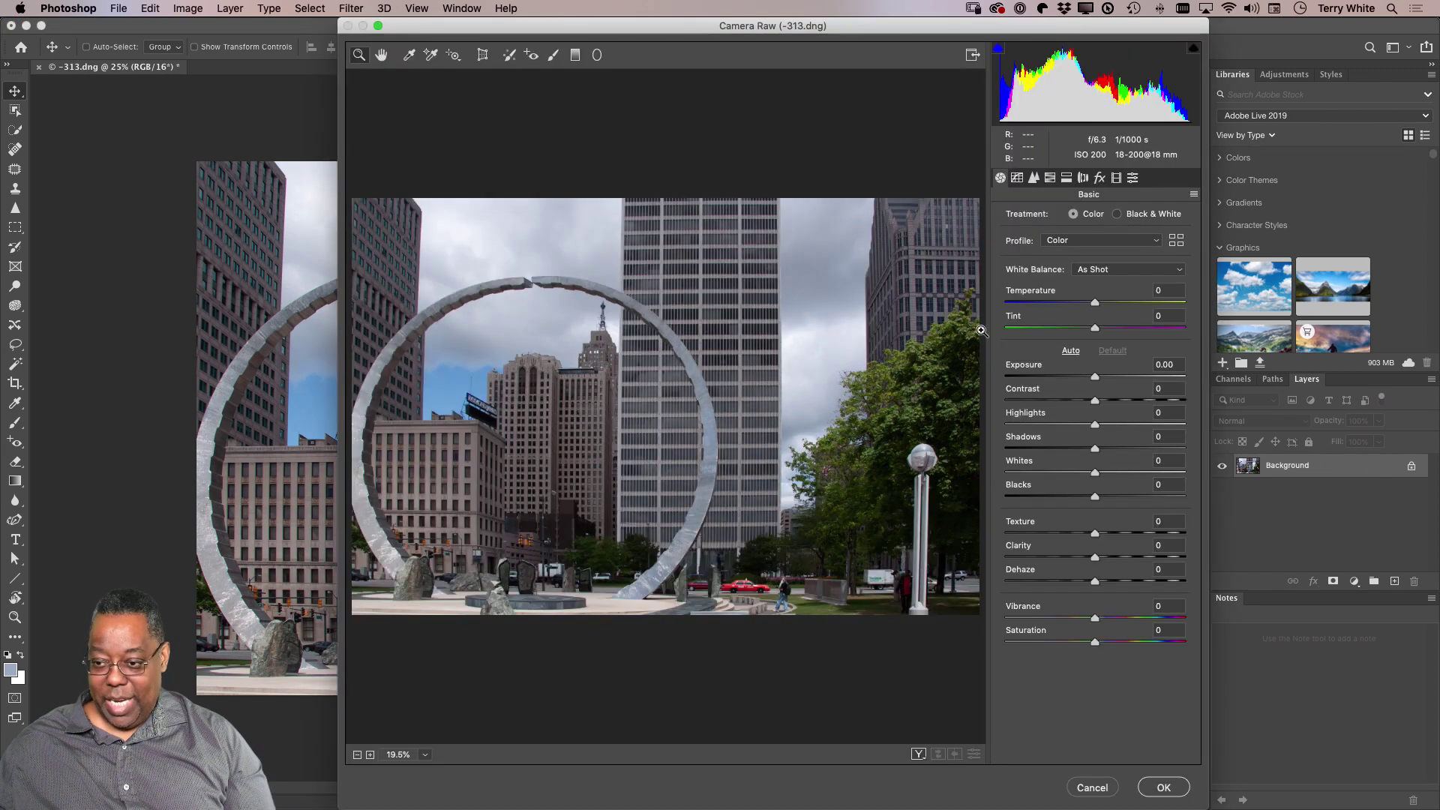
left_click(1066, 180)
left_click(1051, 180)
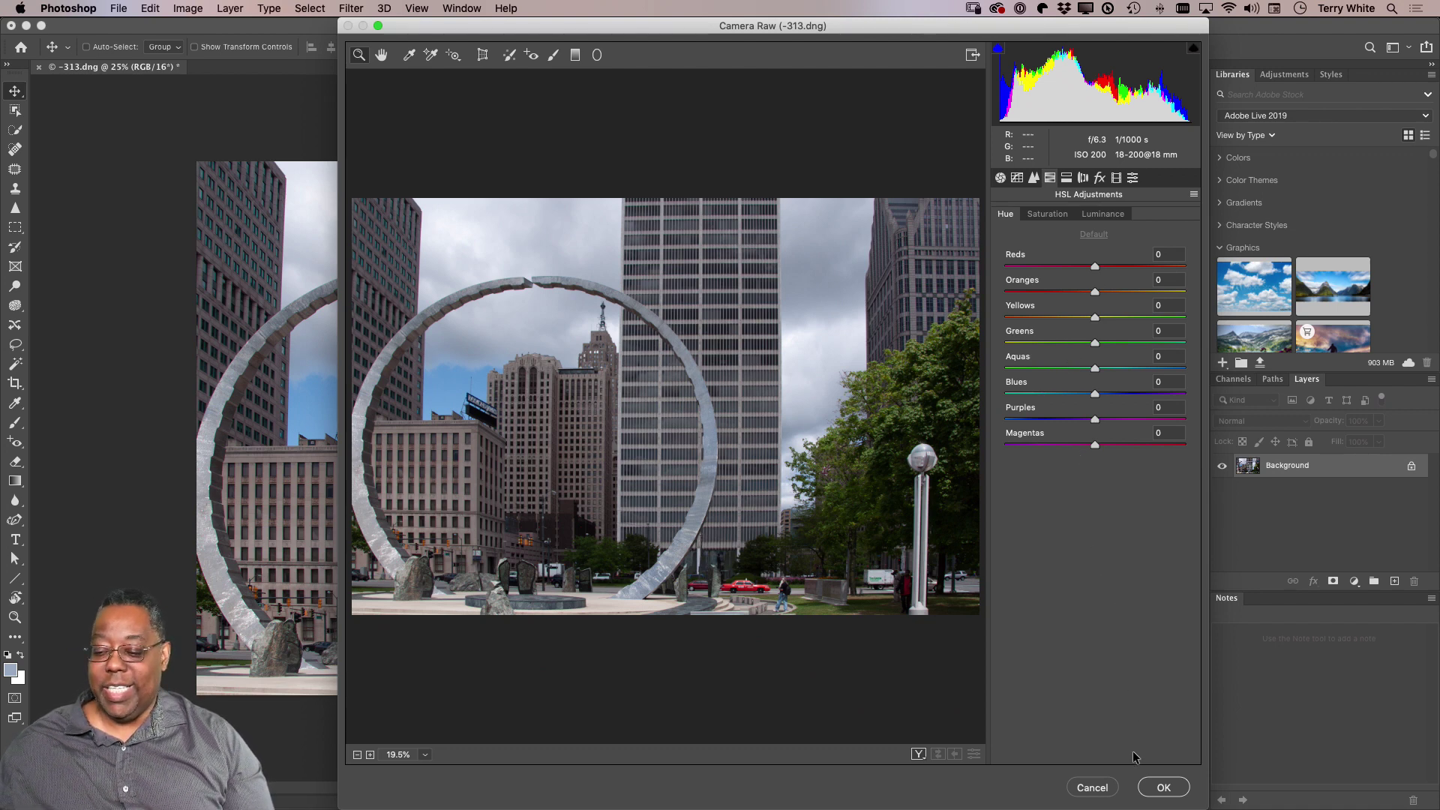
left_click(1092, 787)
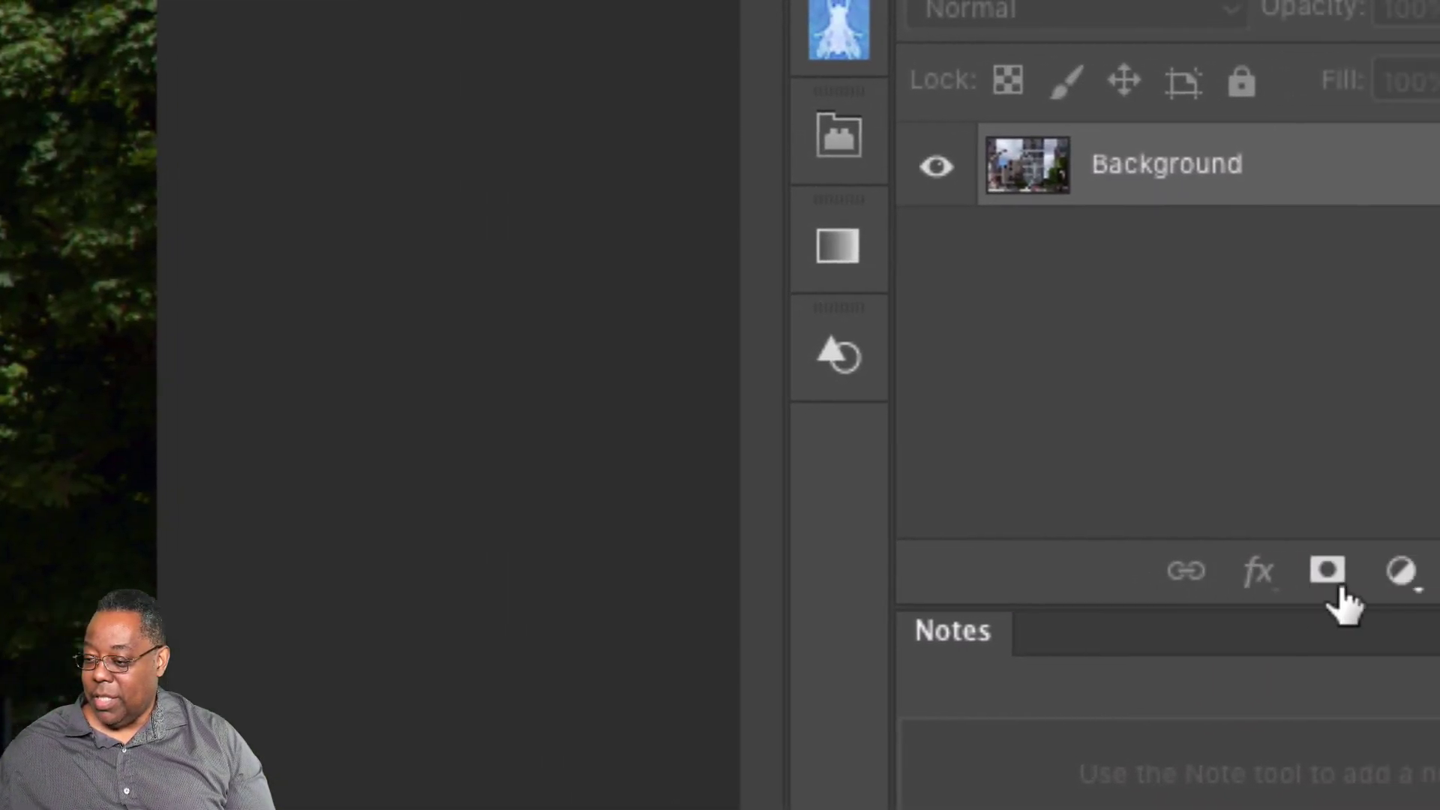
left_click(1402, 576)
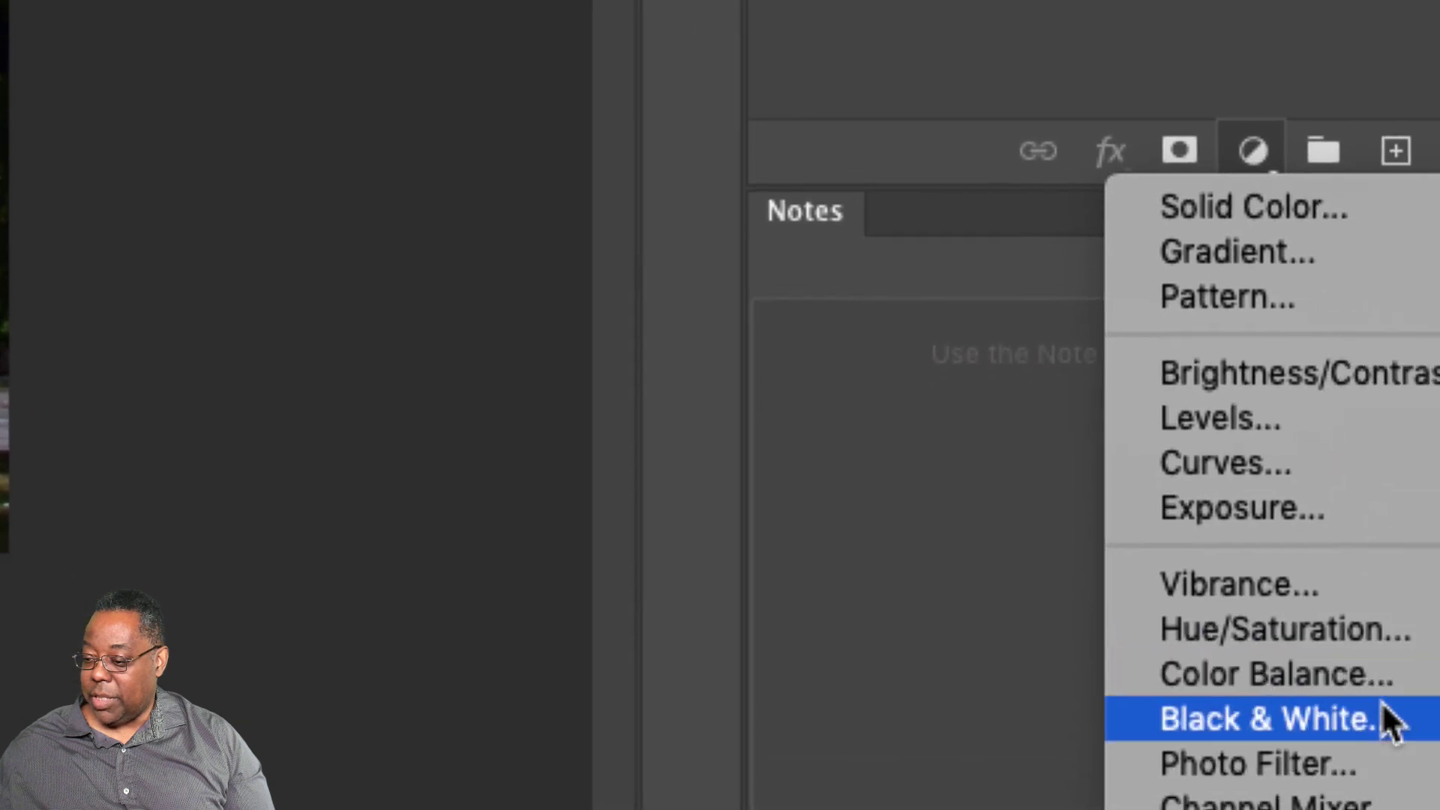
key("Escape")
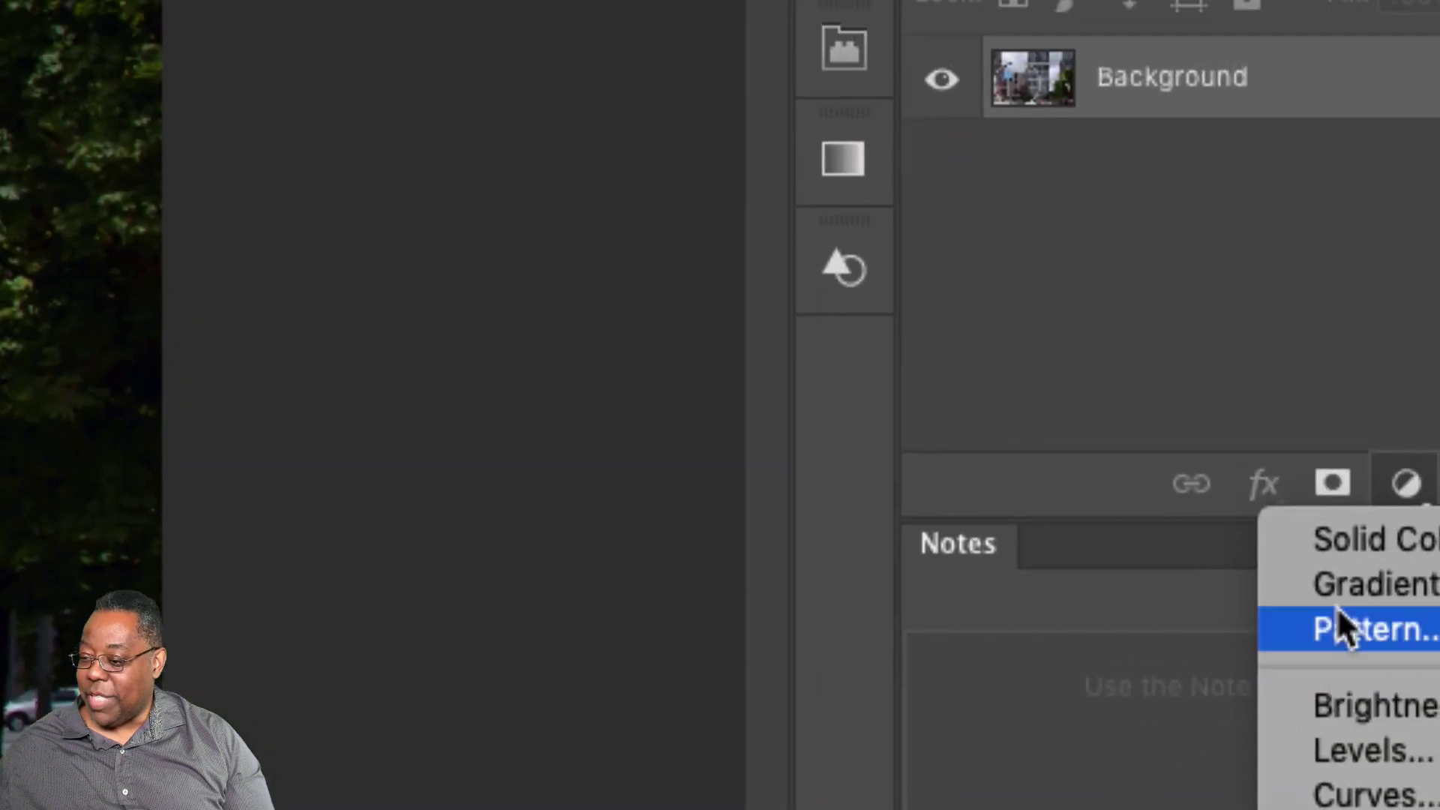
left_click(1340, 591)
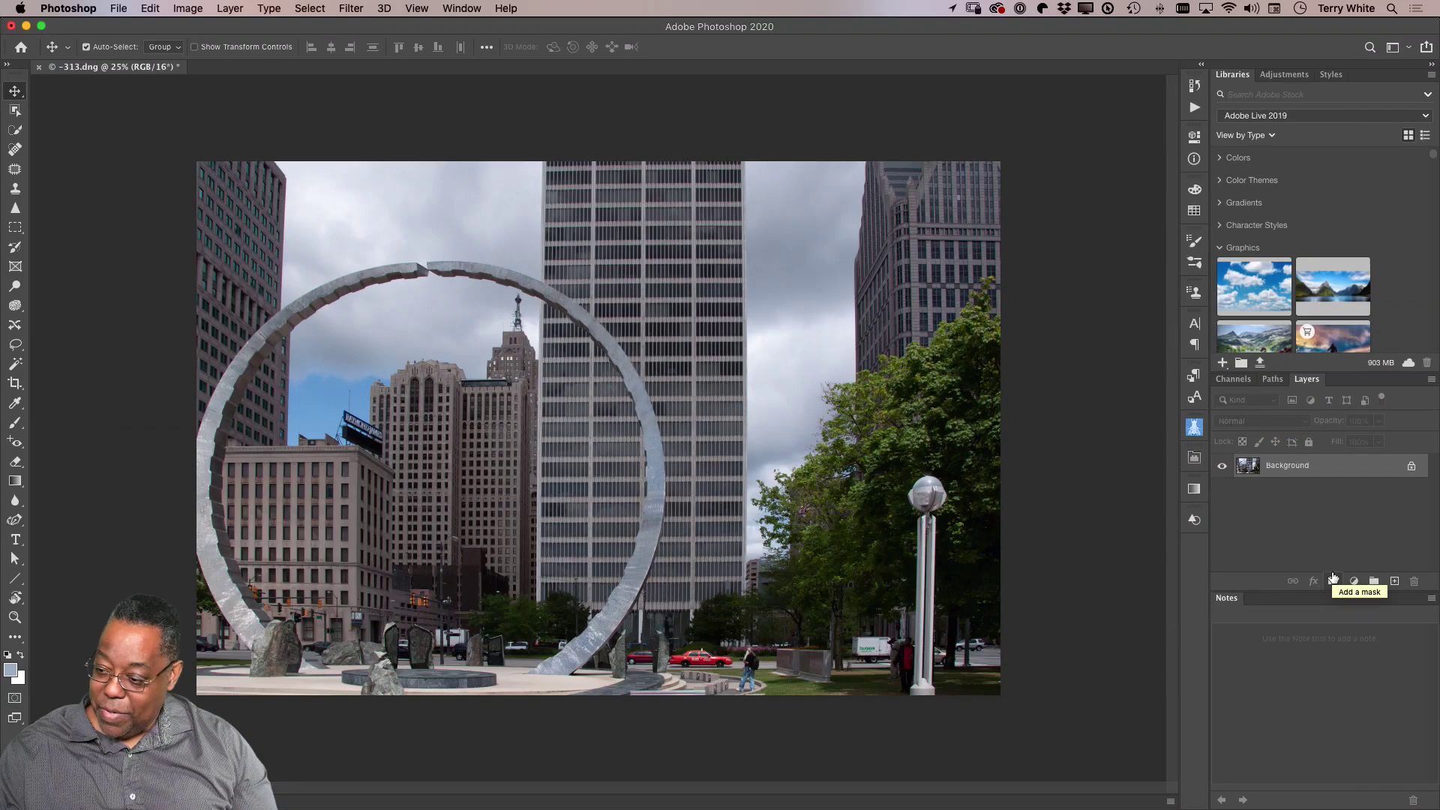
key("super")
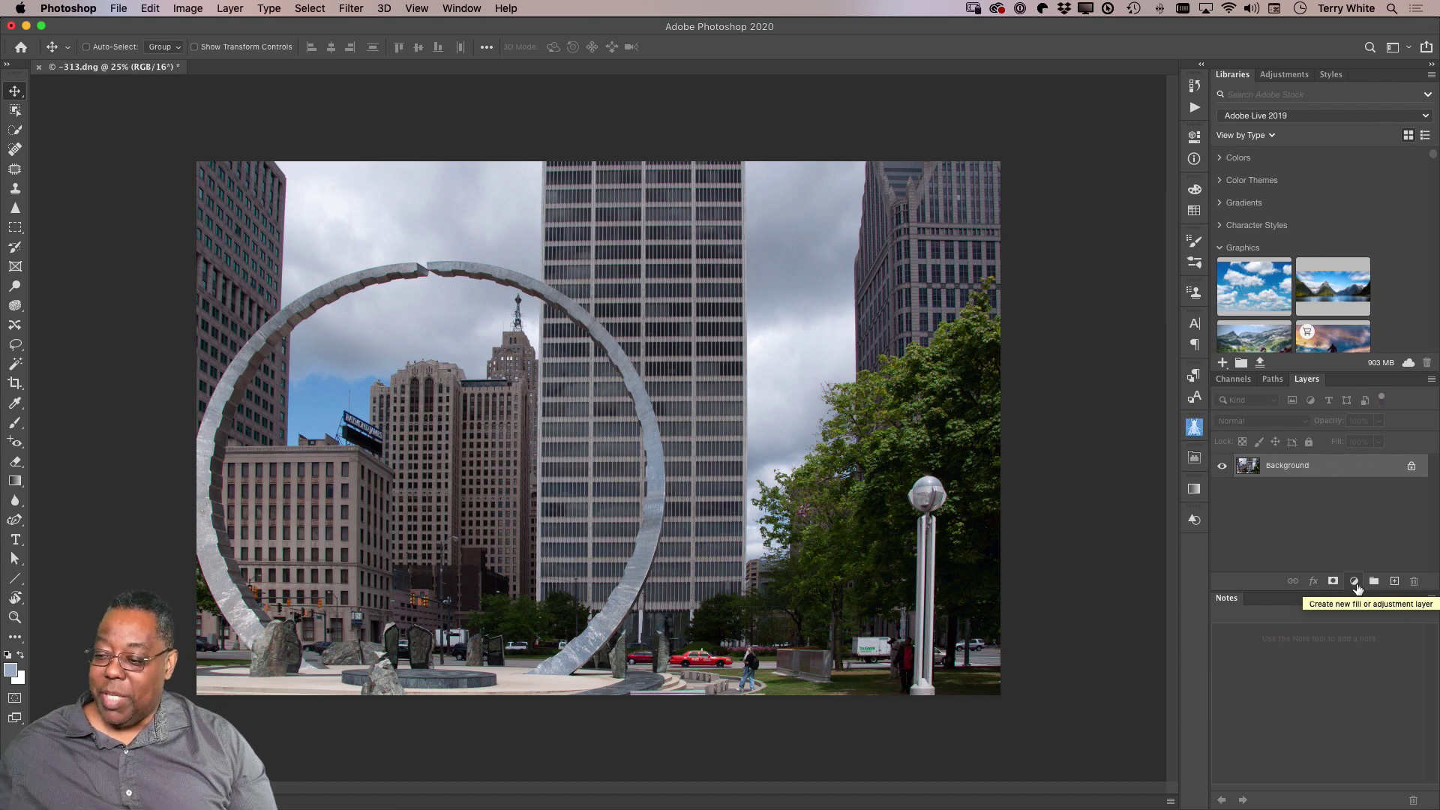
Add a Black & White adjustment layer above the Background layer.
left_click(1354, 584)
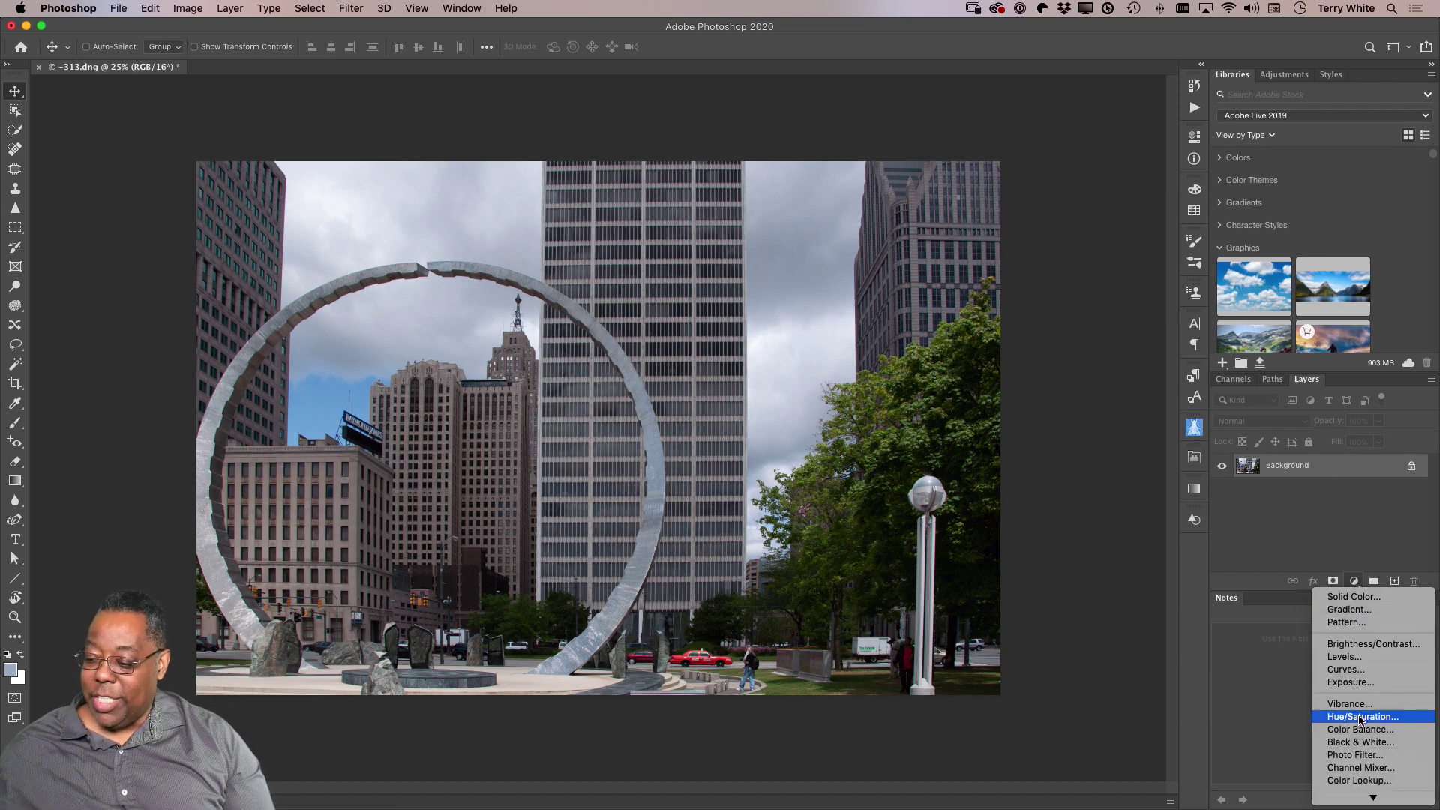
left_click(1355, 742)
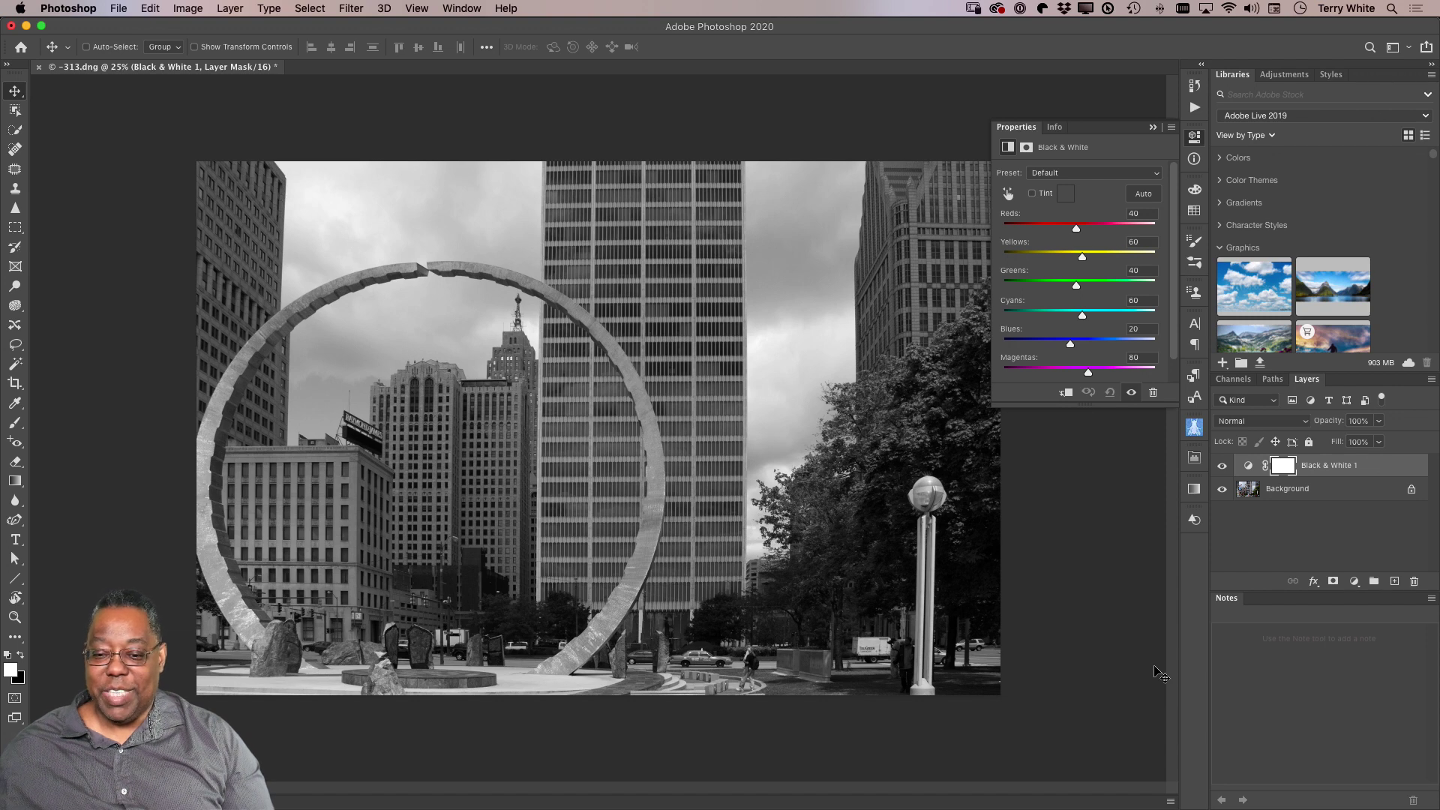
Adjust the trees, sky and buildings directly on the image, setting Reds 111, Yellows 220, Greens 57 and Blues 195 in the Black & White adjustment.
left_click(1008, 193)
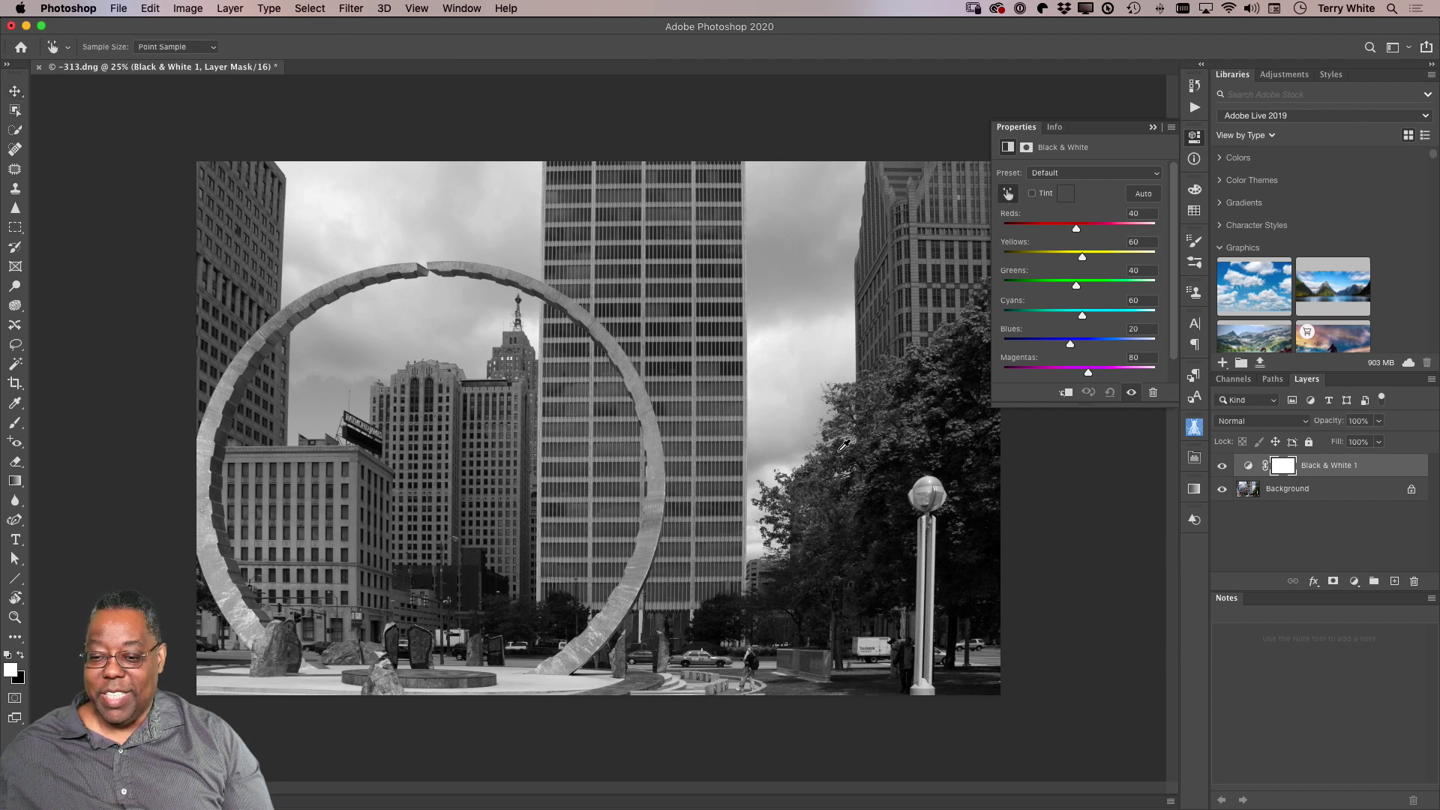
left_click_drag(844, 449, 960, 453)
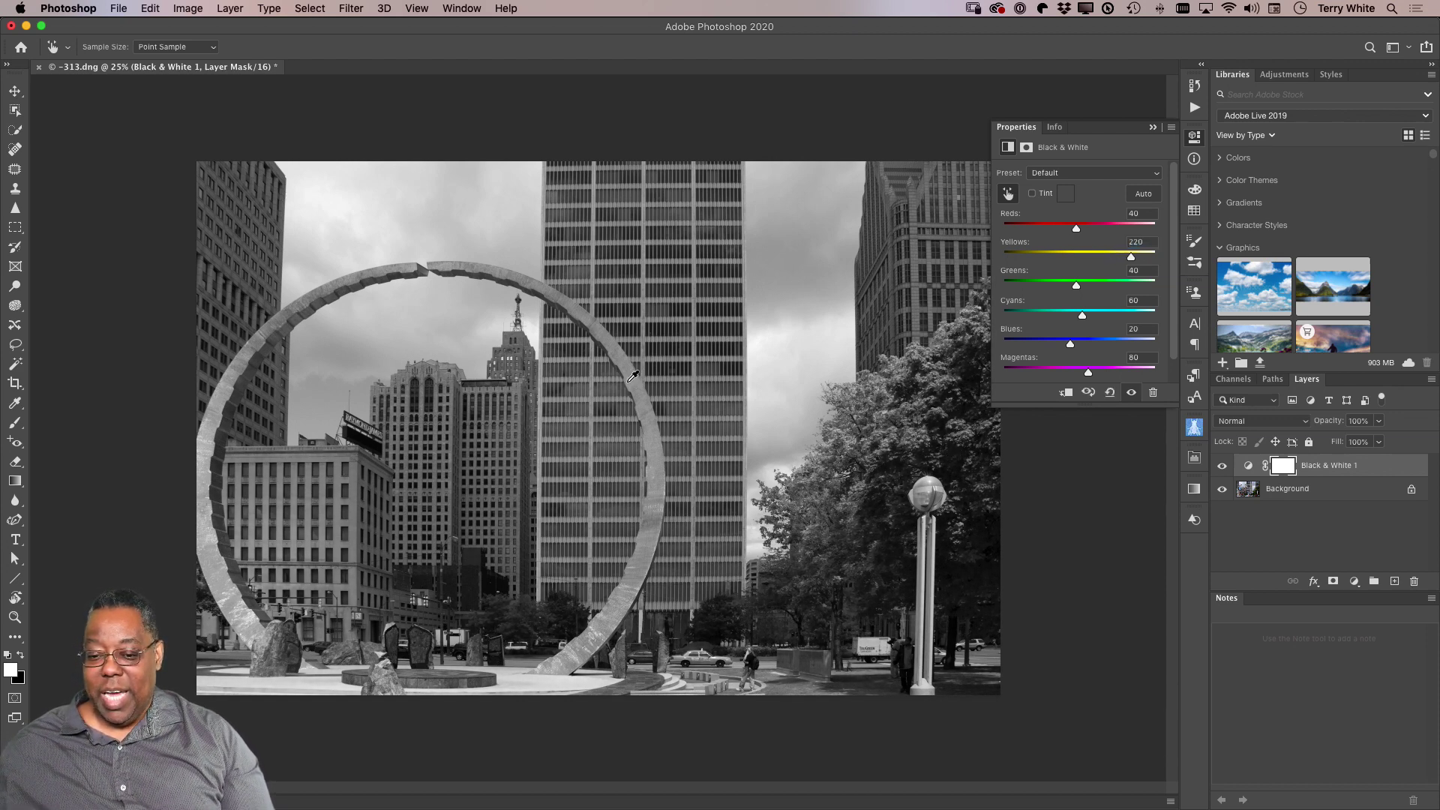
left_click_drag(771, 267, 808, 274)
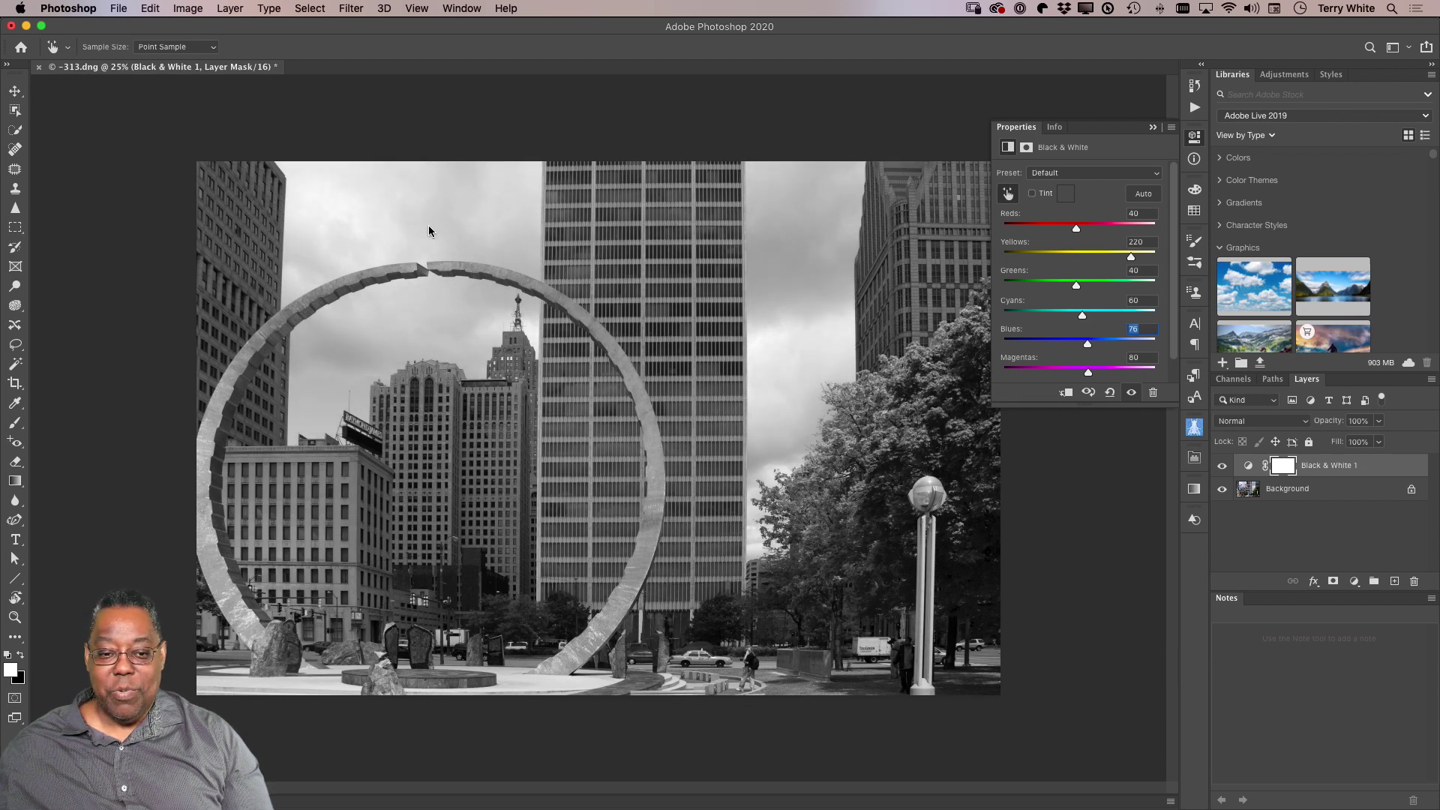
mouse_move(428, 225)
left_mouse_down()
mouse_move(472, 230)
mouse_move(434, 222)
left_mouse_up()
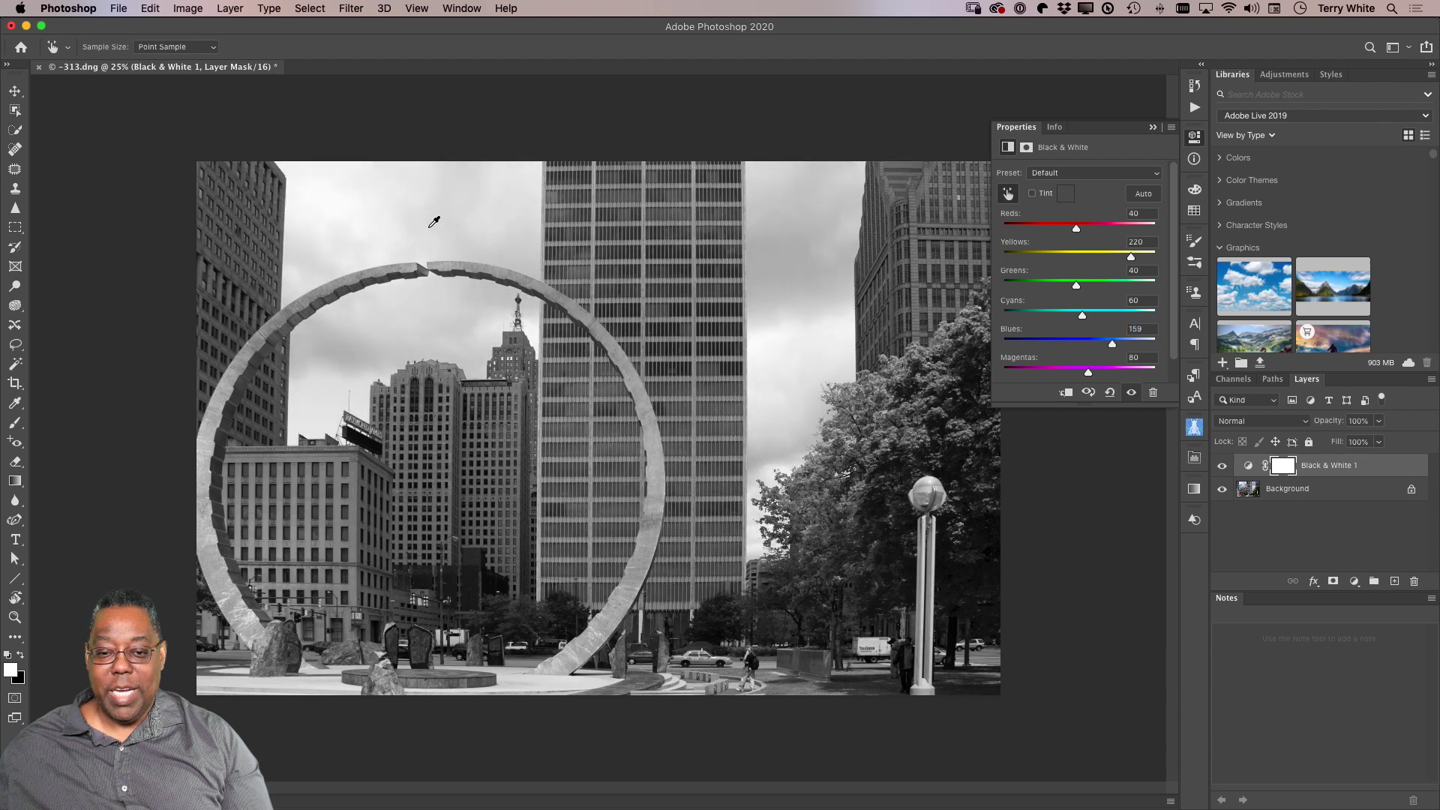
left_click_drag(605, 254, 659, 266)
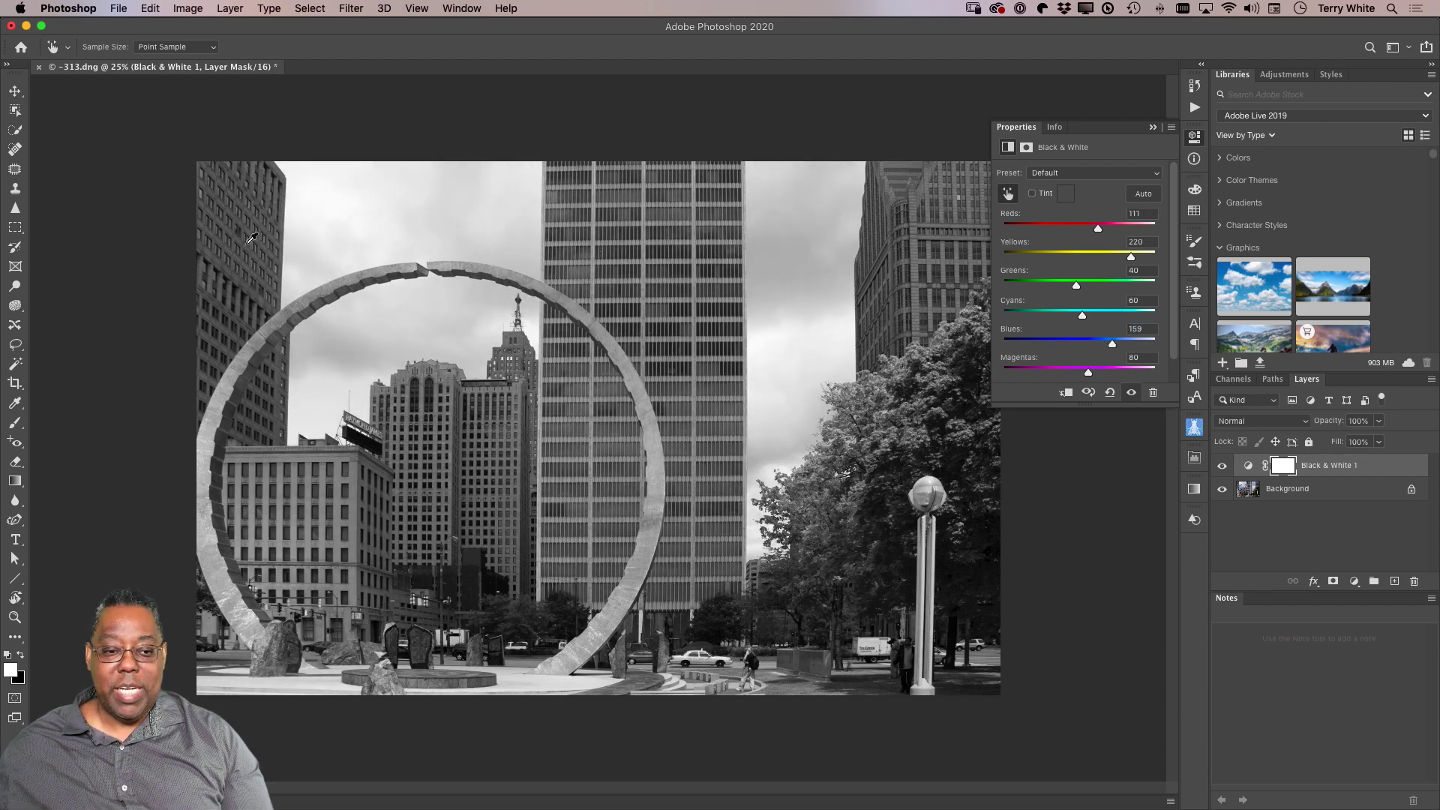
mouse_move(232, 239)
left_mouse_down()
mouse_move(255, 248)
mouse_move(230, 236)
left_mouse_up()
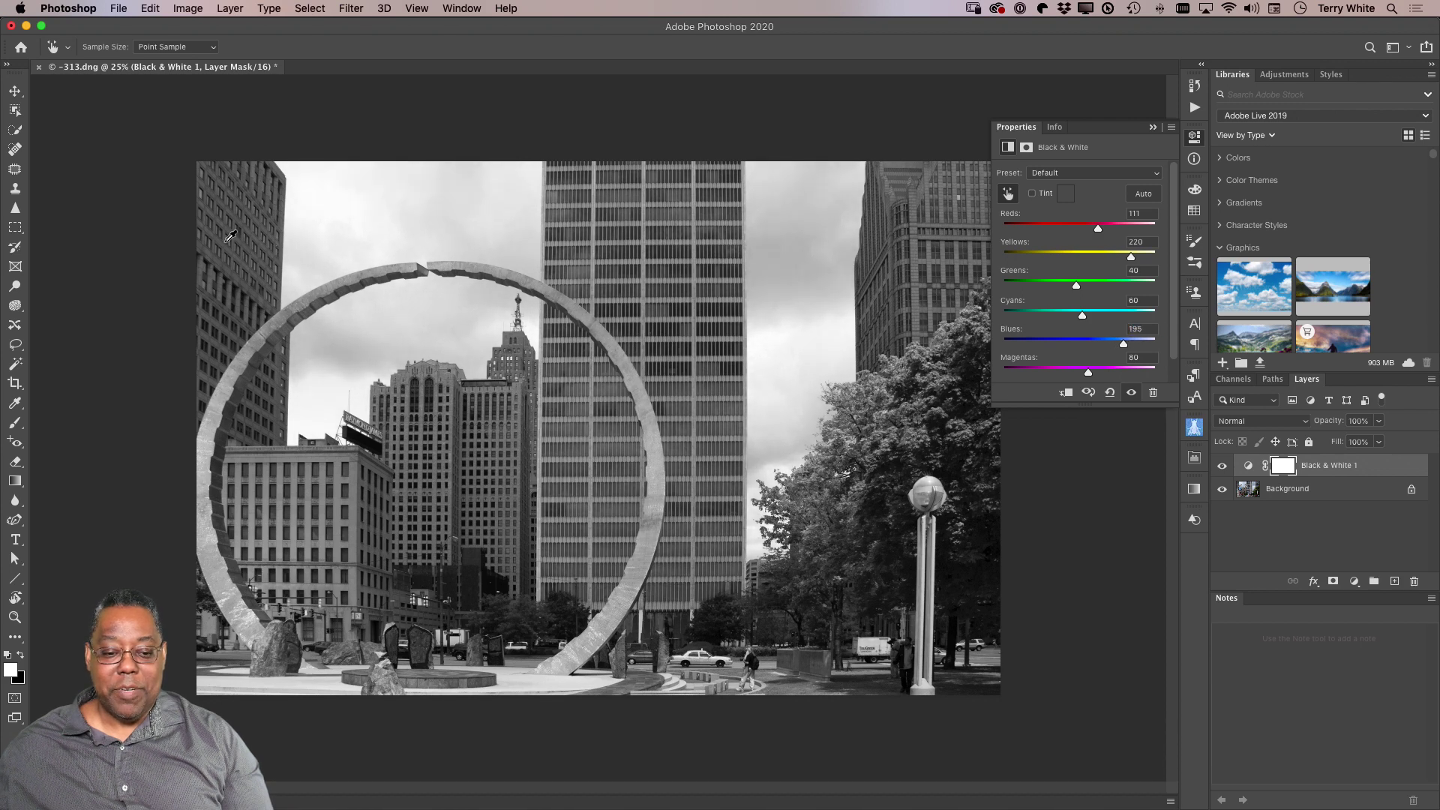
mouse_move(443, 589)
left_mouse_down()
mouse_move(497, 588)
mouse_move(450, 590)
mouse_move(461, 583)
left_mouse_up()
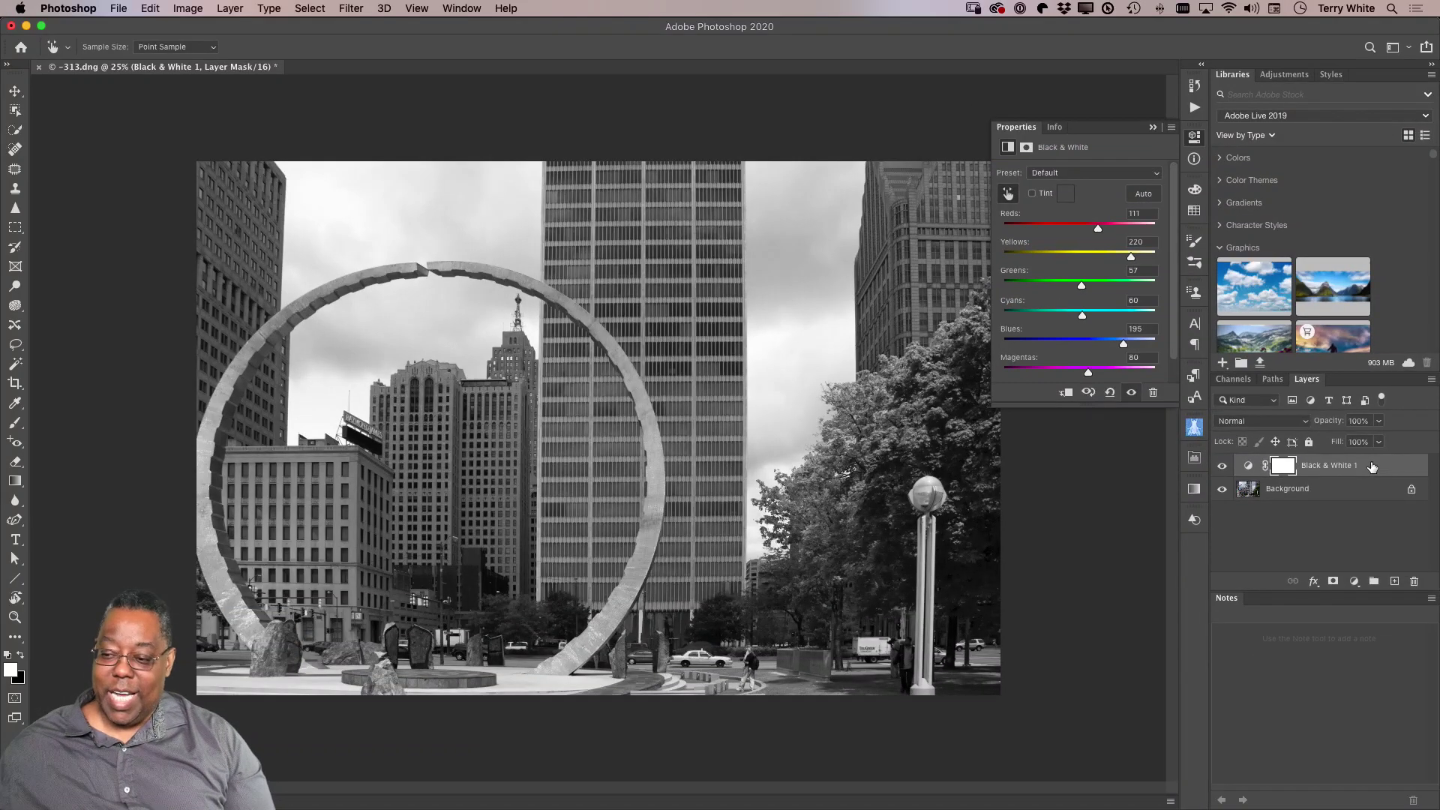
Hide and show the Black & White adjustment layer to compare it with the colour original, and collapse the Properties panel.
left_click(1221, 467)
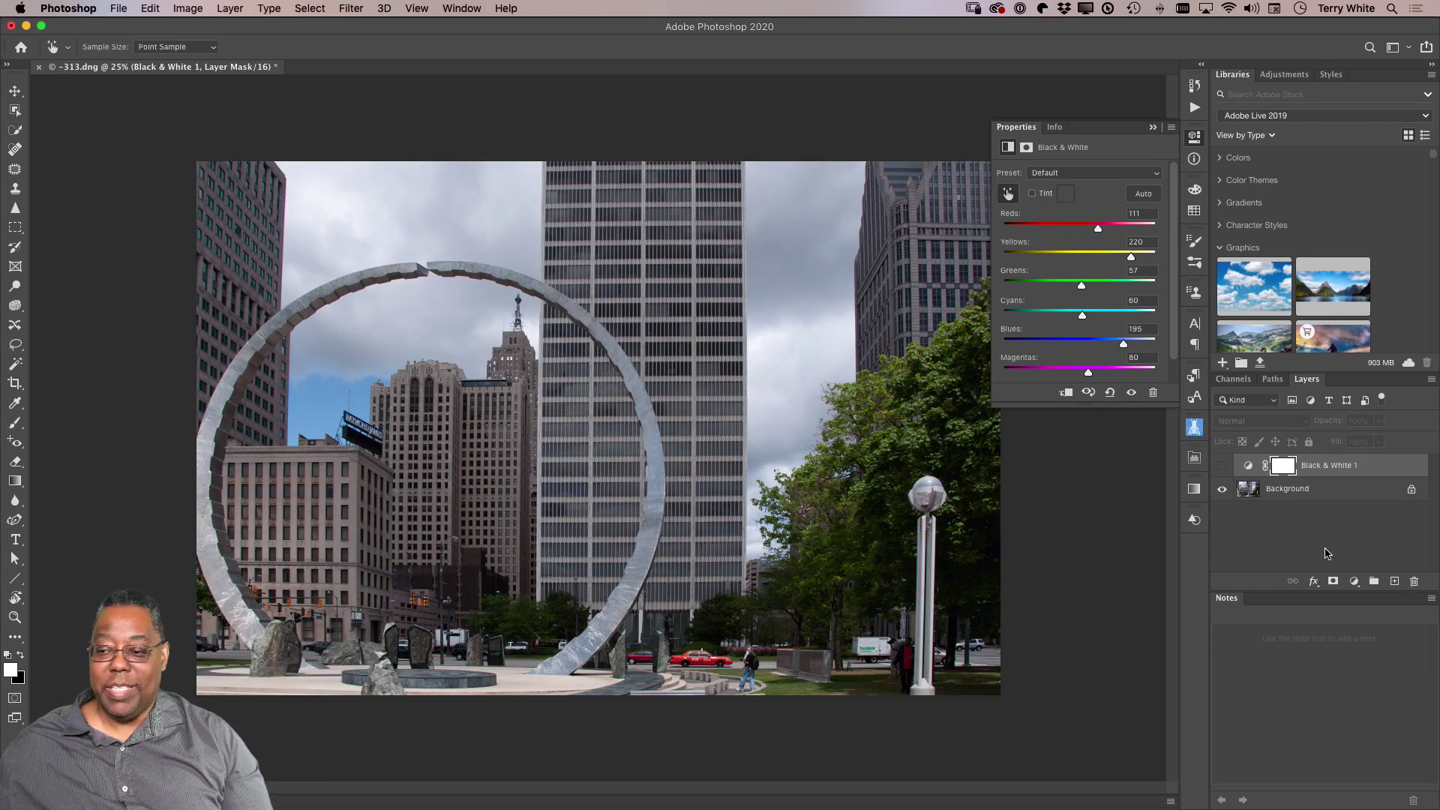
left_click(1222, 466)
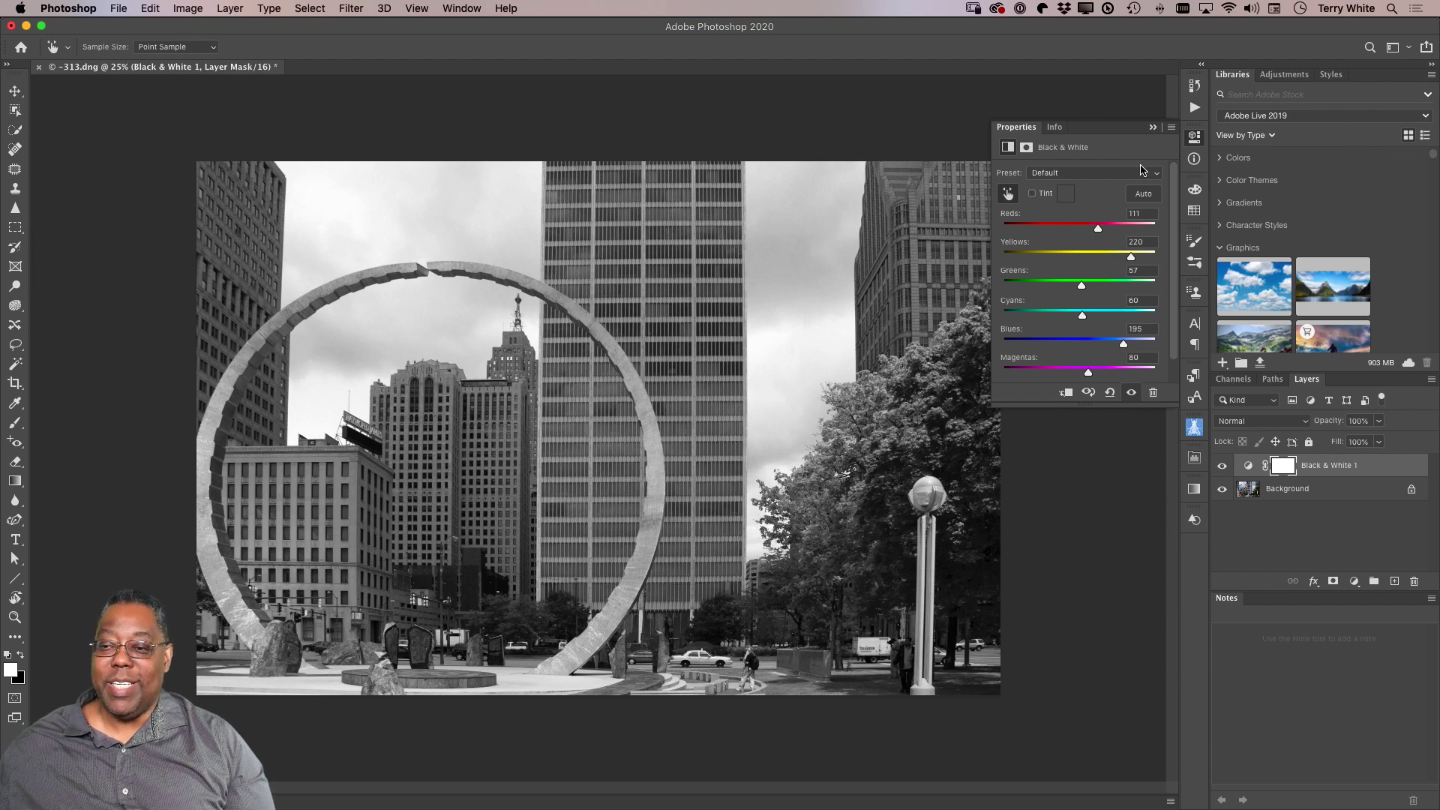
left_click(1153, 129)
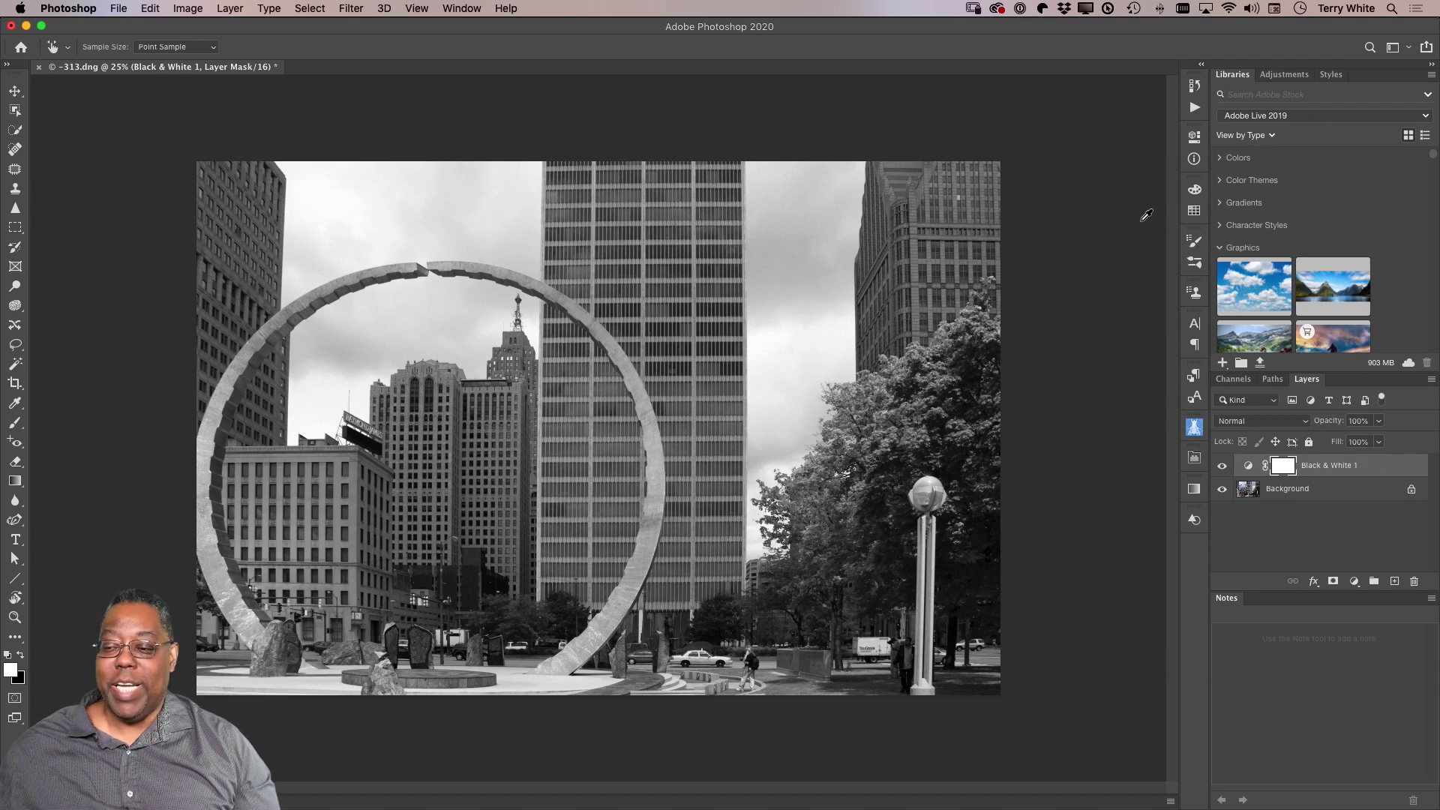
Switch to Lightroom Classic and export the original -313 city photo from the Library grid with the For DCC export preset.
key("super+Tab")
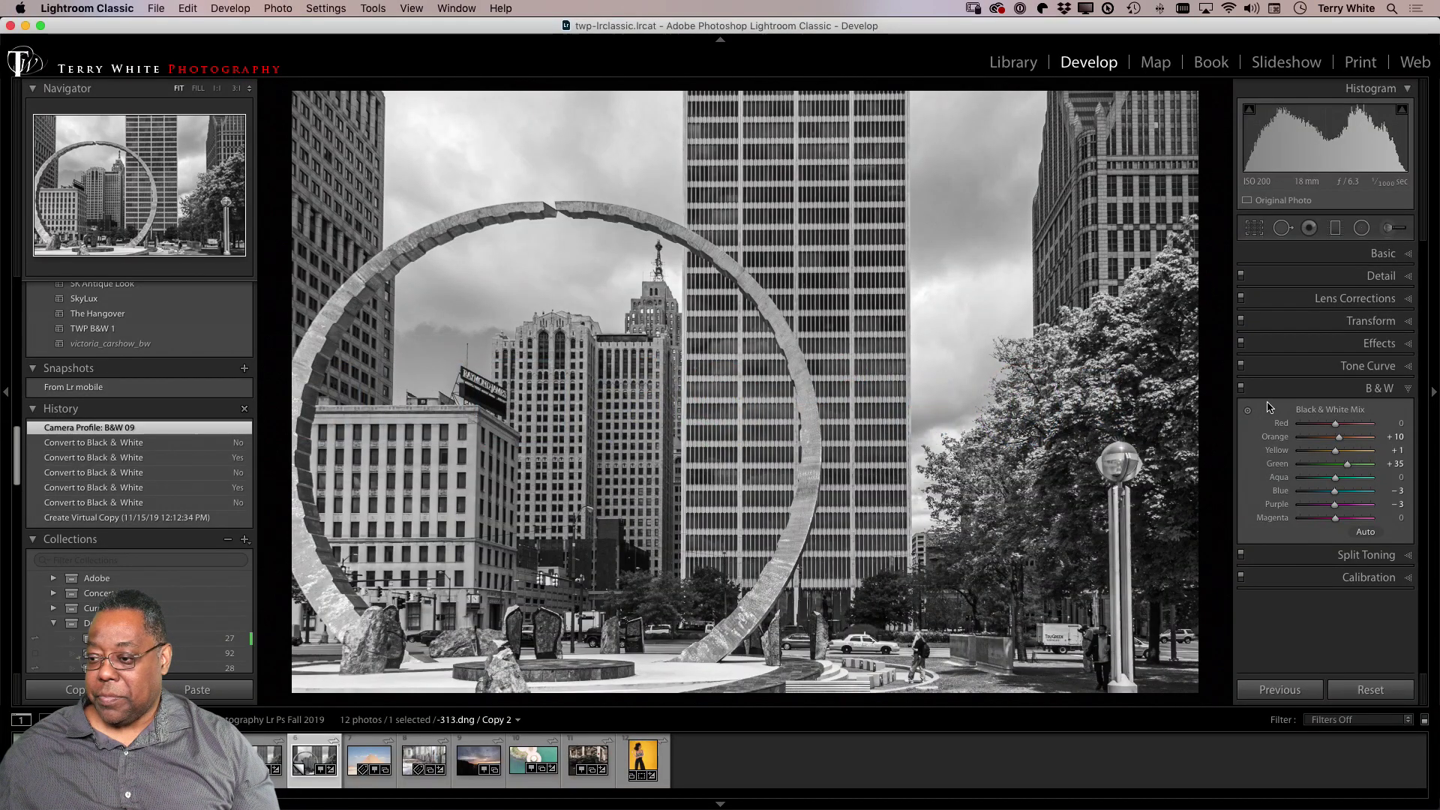
key("g")
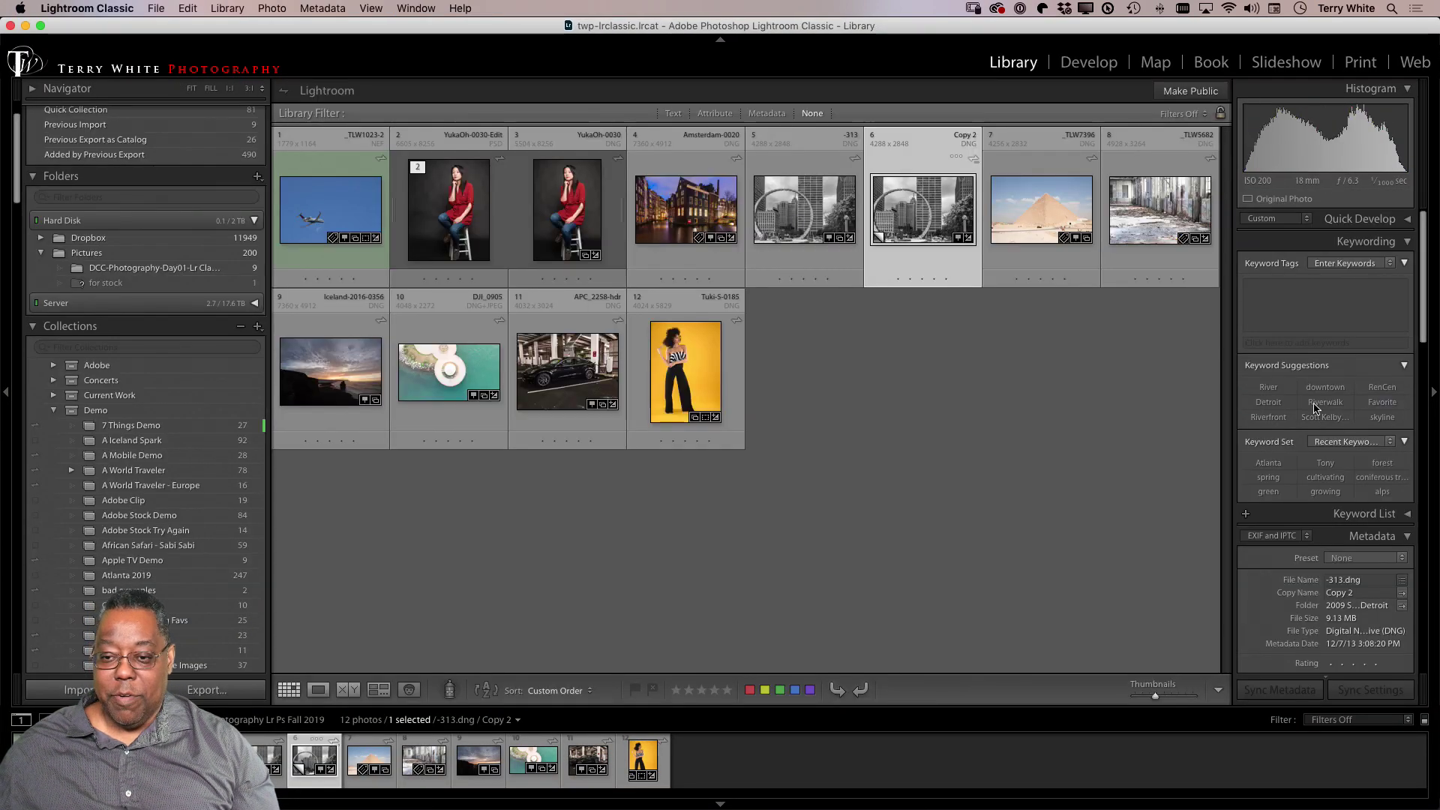
left_click(820, 220)
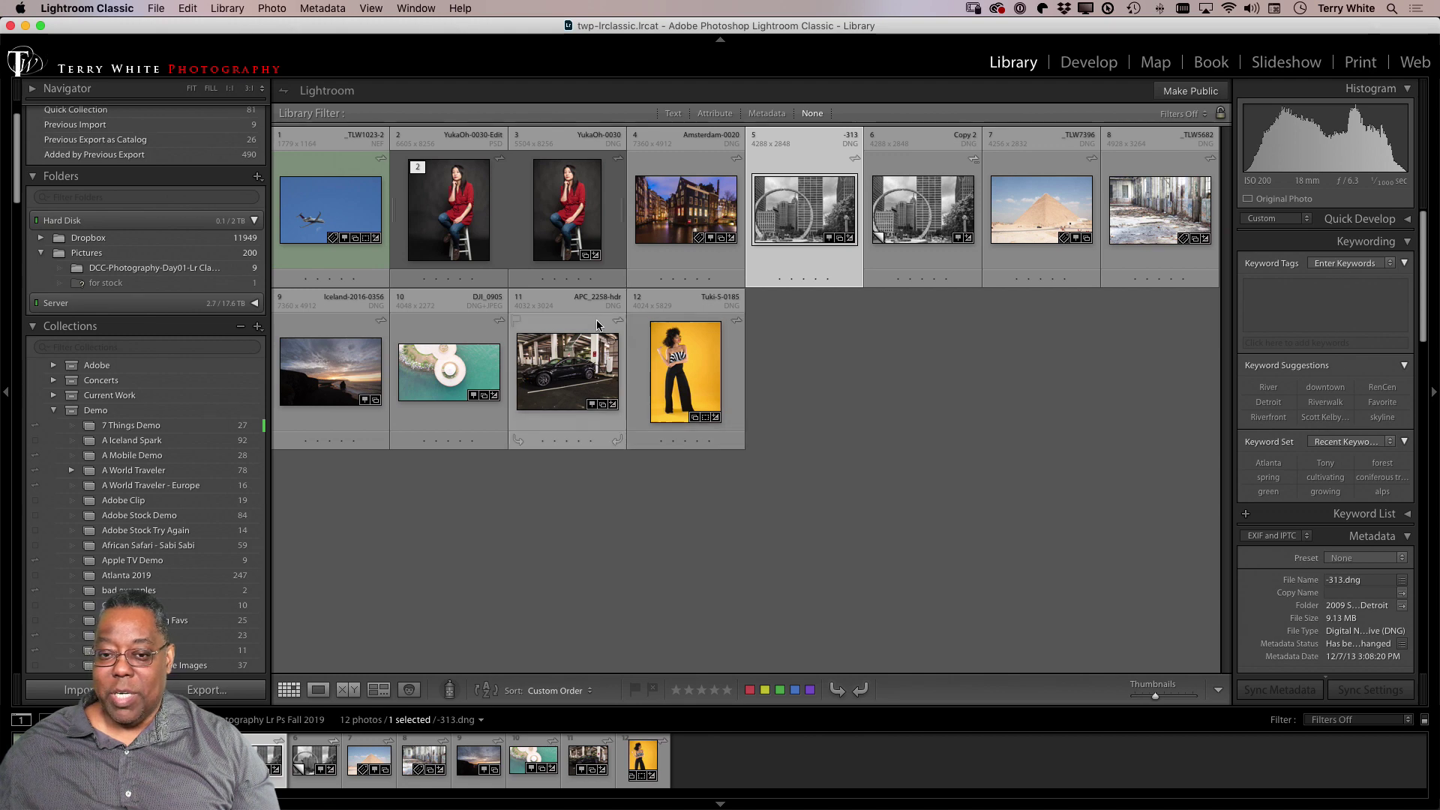
left_click(160, 11)
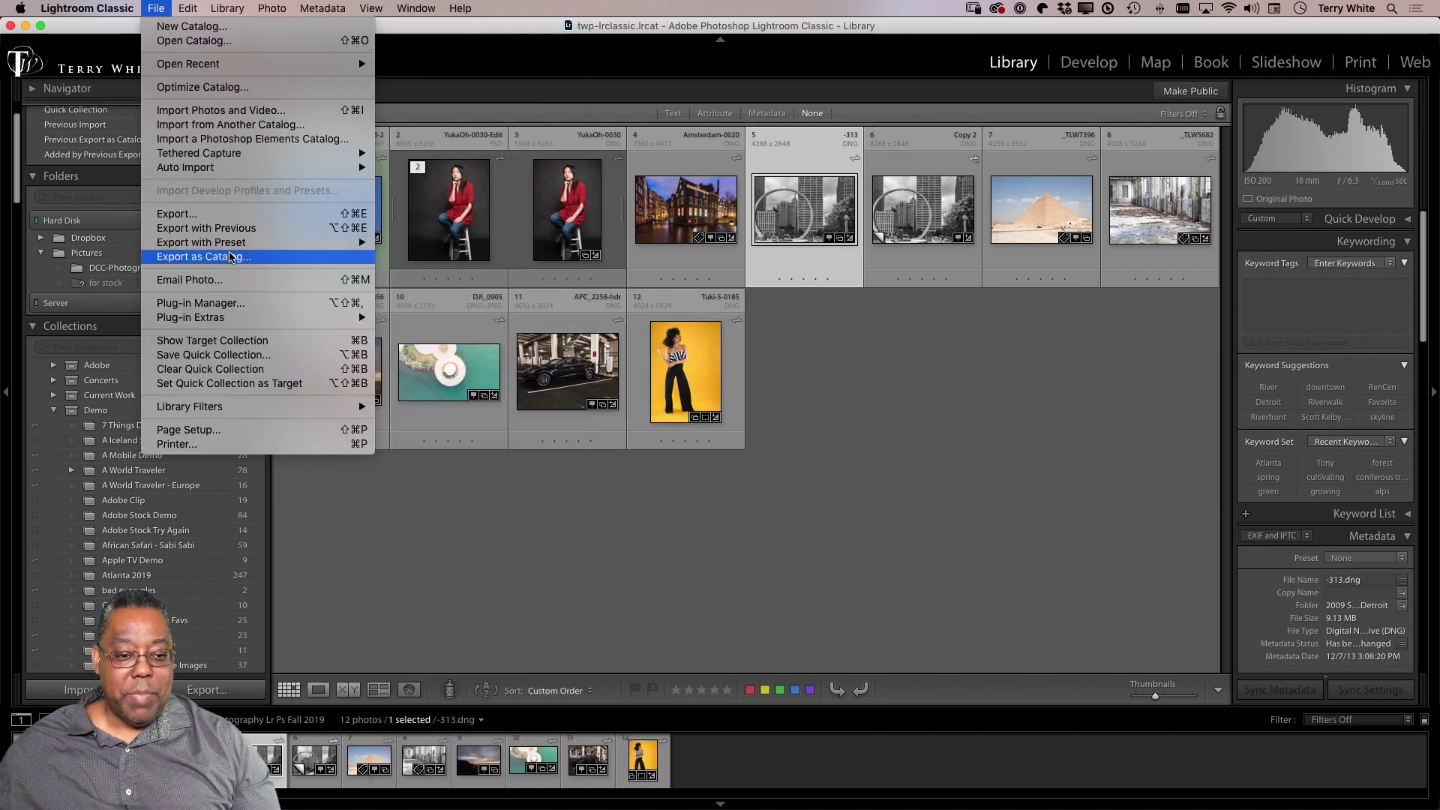
mouse_move(234, 246)
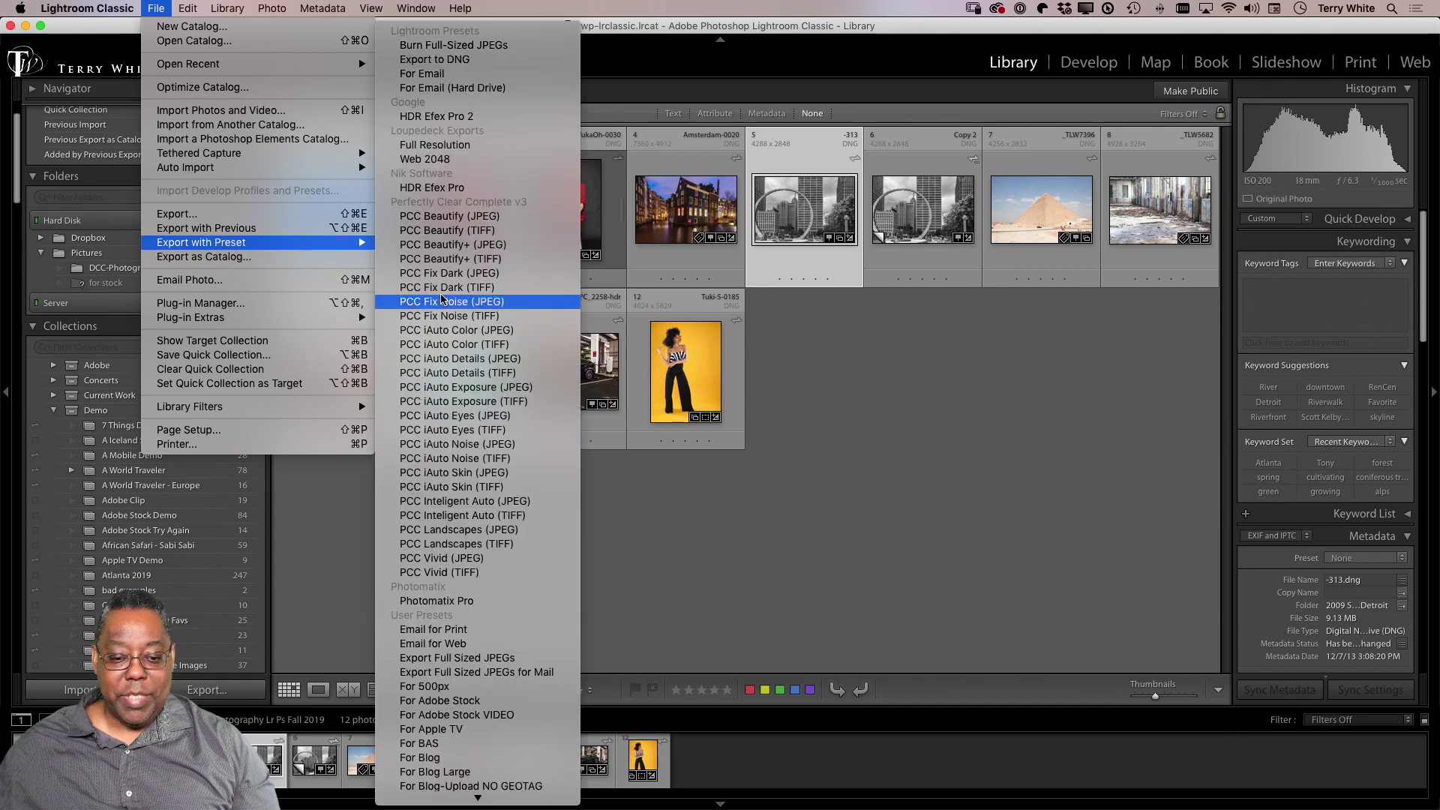
scroll(487, 773, "down", 10)
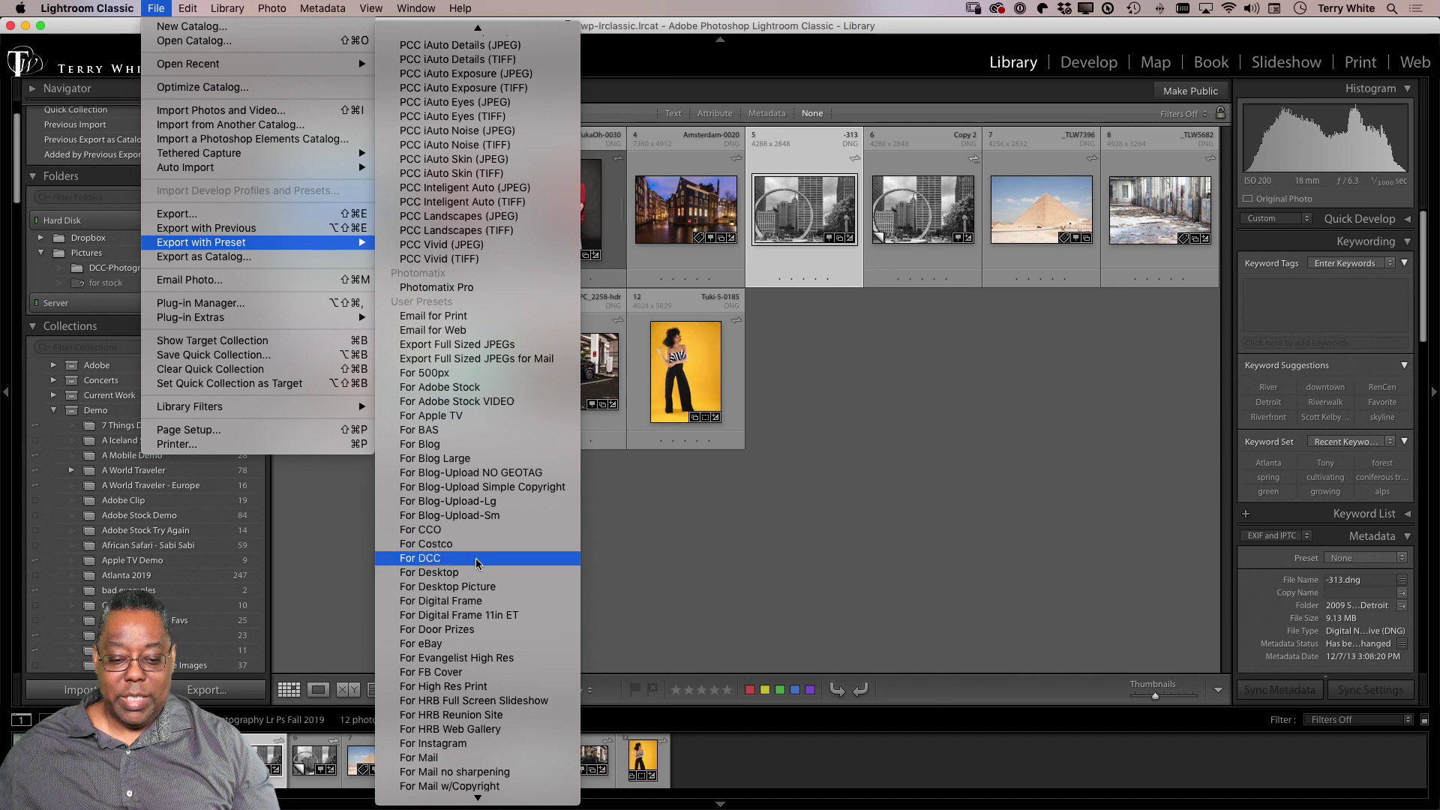
left_click(477, 563)
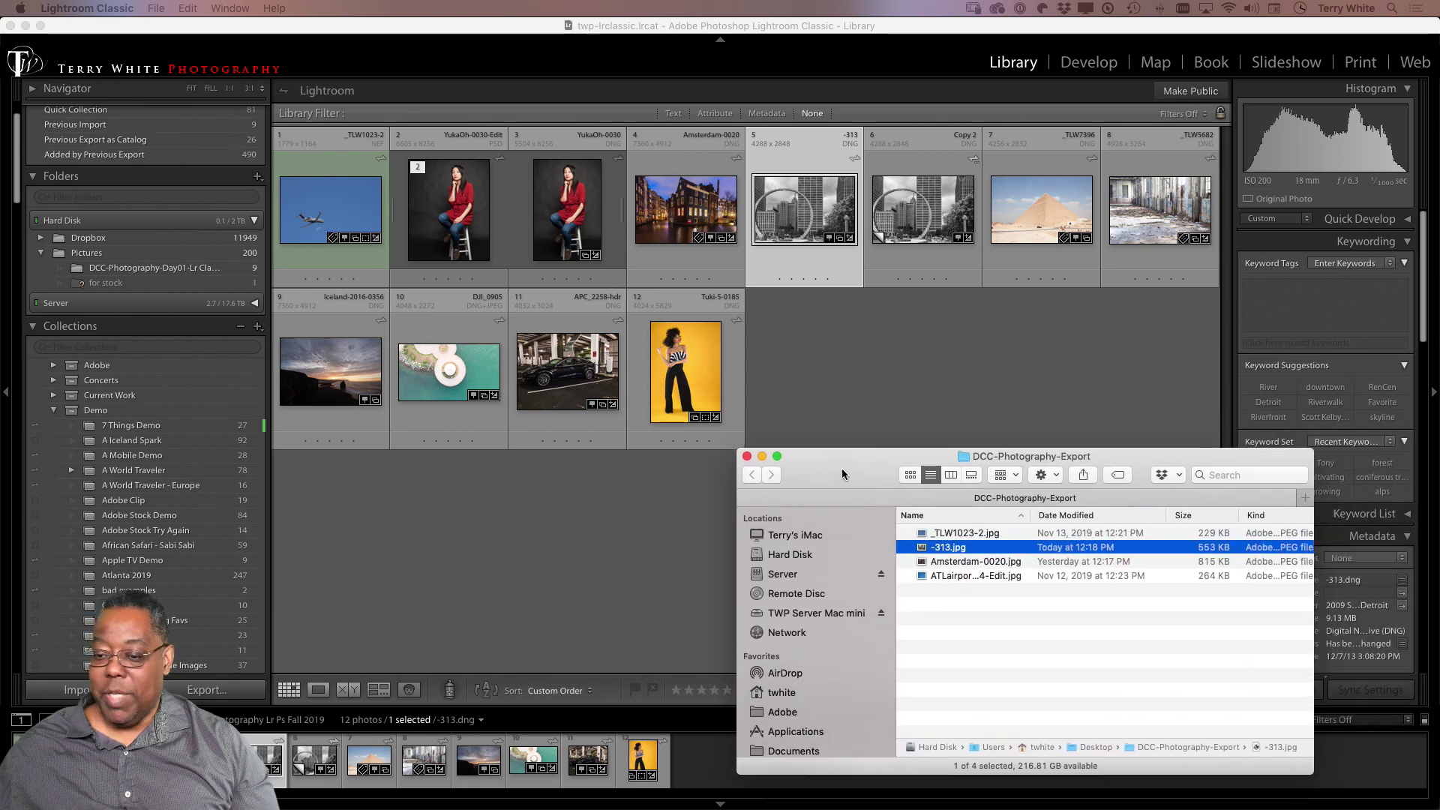
Preview the exported -313.jpg in the DCC-Photography-Export folder and return to the Lightroom Classic library.
key("space")
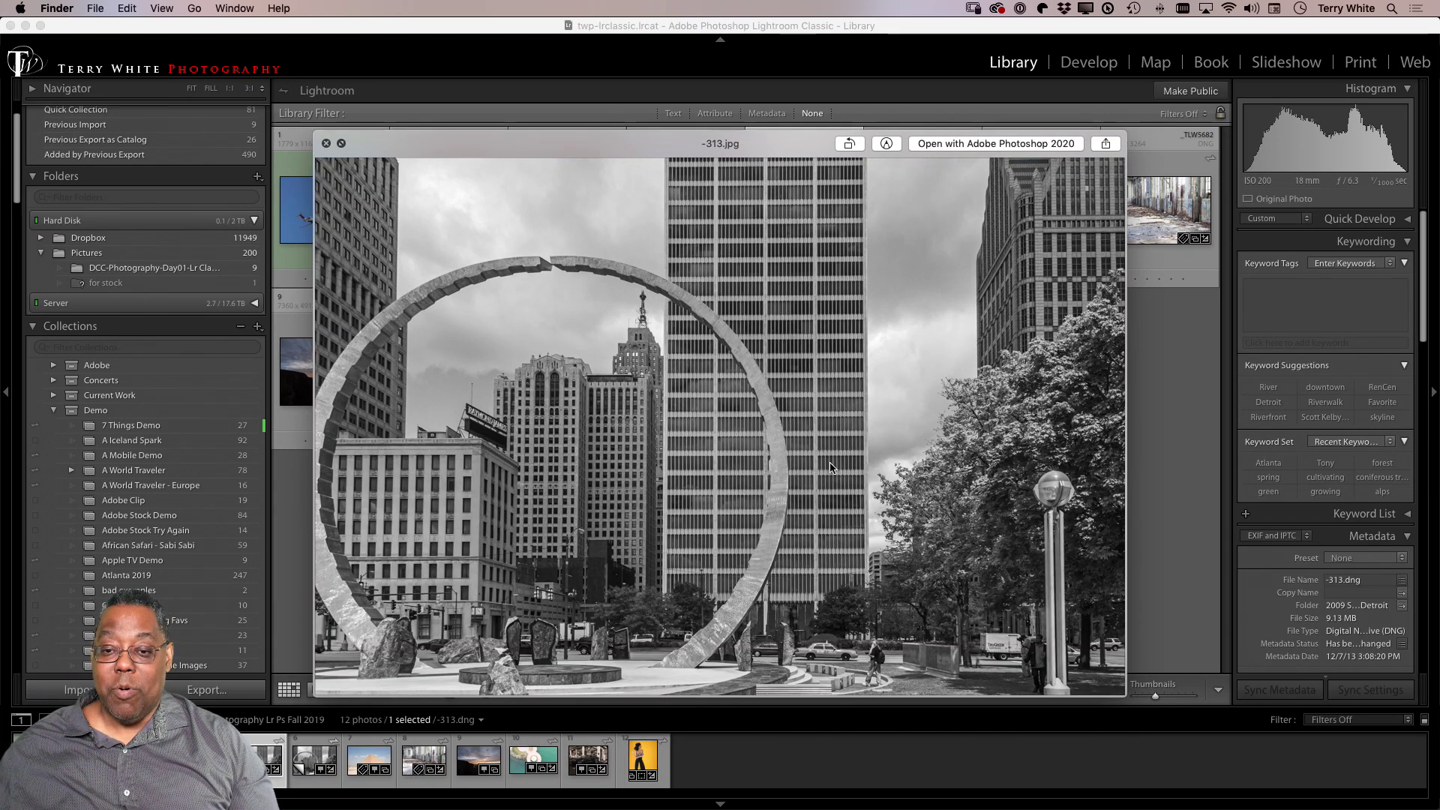
key("space")
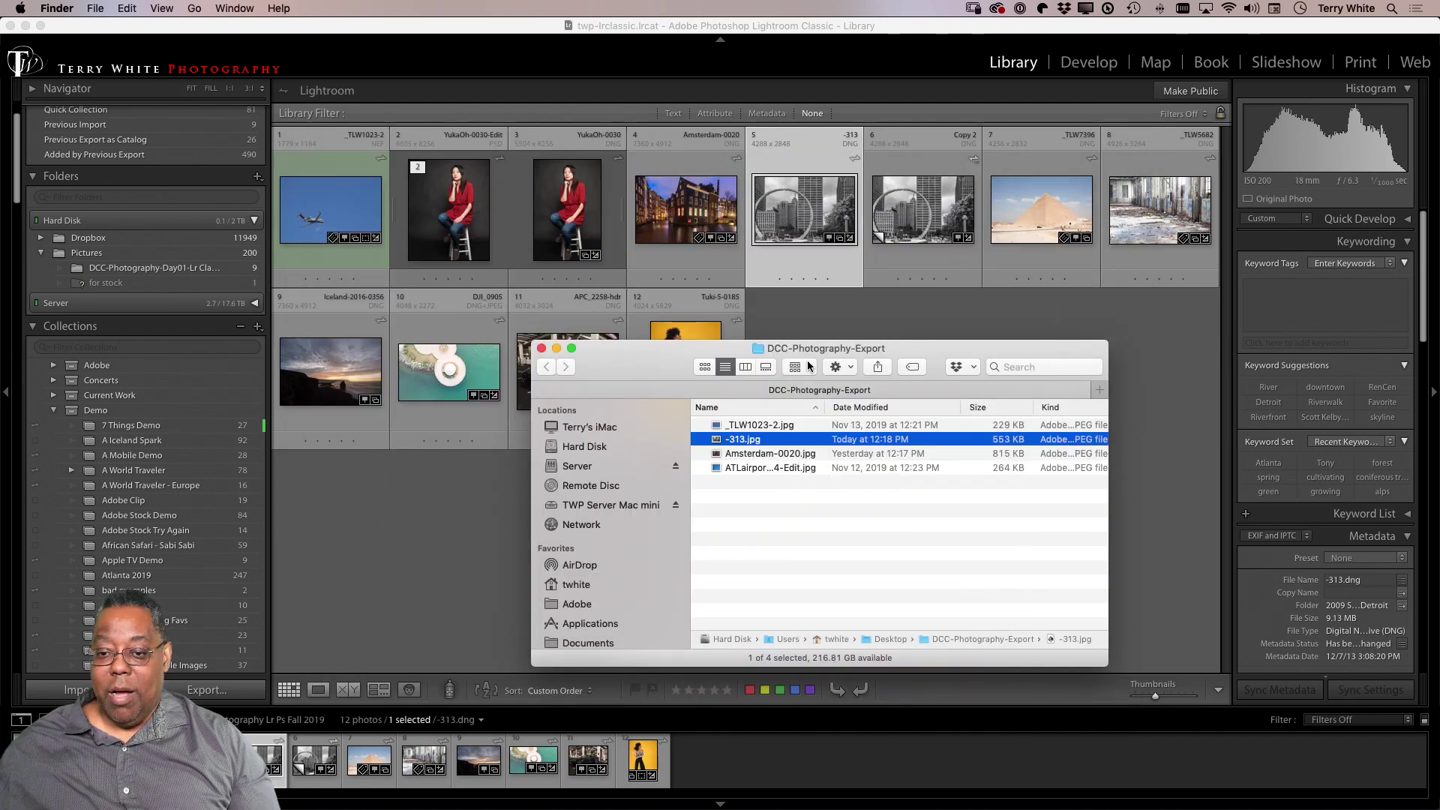
left_click(810, 311)
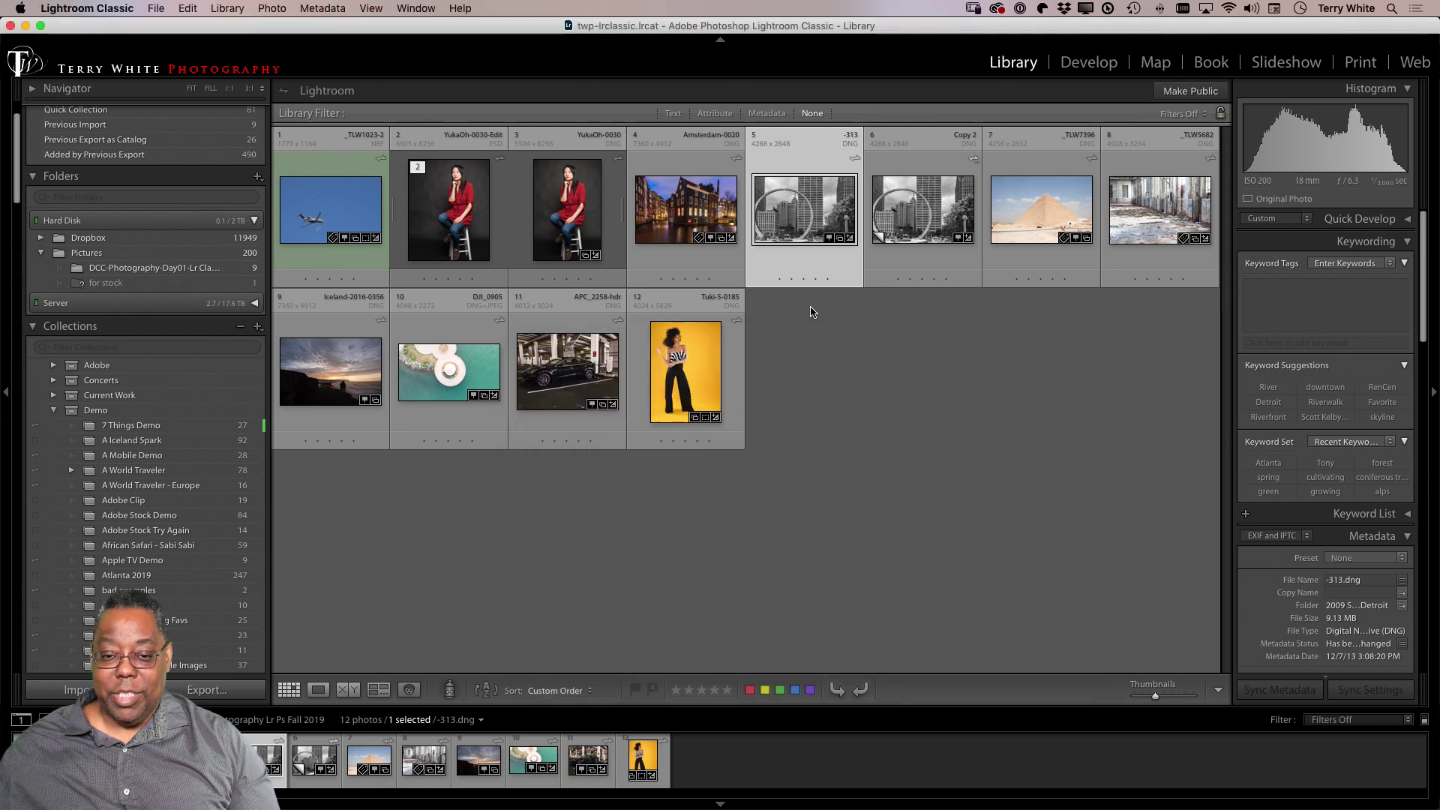
Switch to Photoshop and open Save for Web (Legacy) for the black-and-white image, setting the export width to 1080 px.
key("super+Tab")
key("super+Tab")
key("super+Tab")
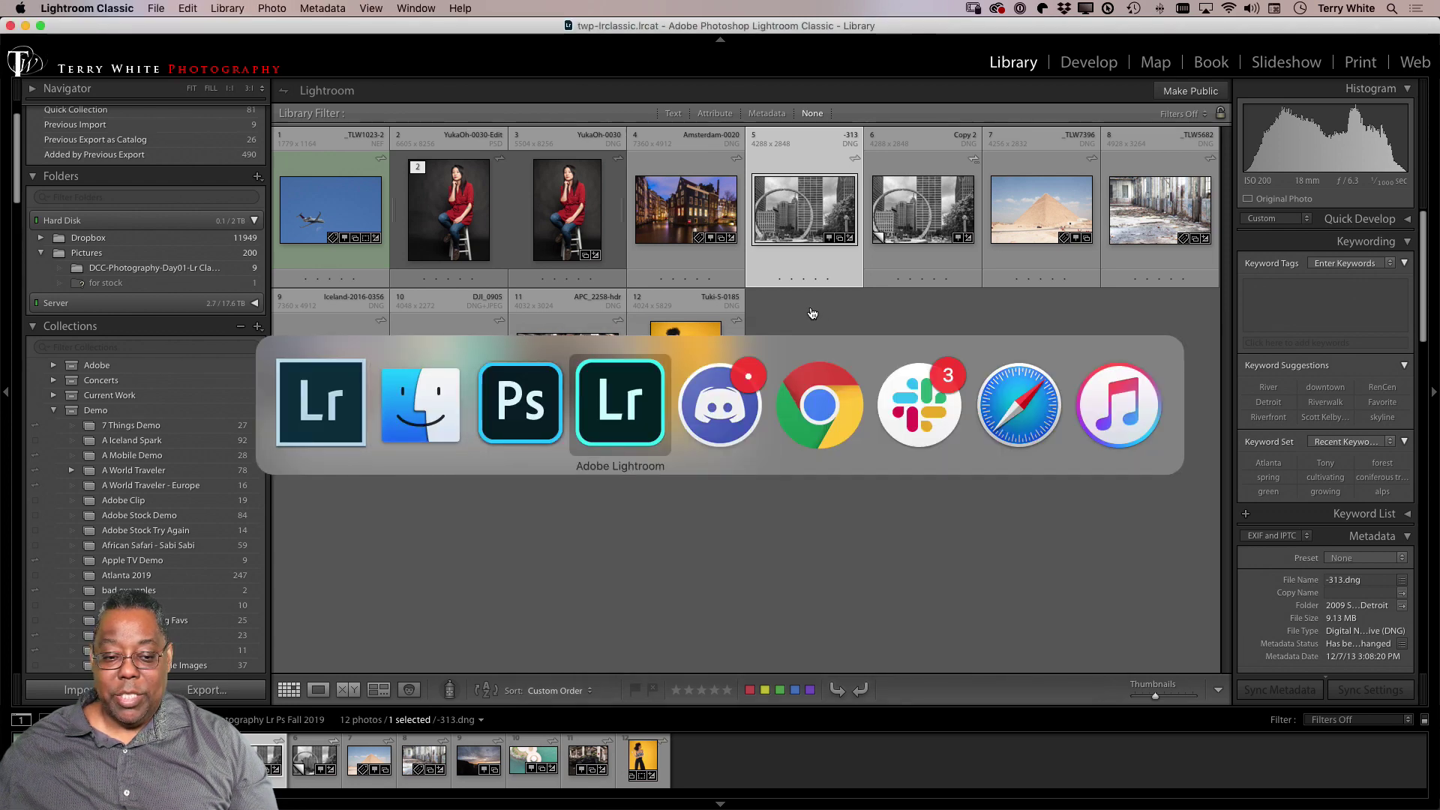
key("shift+super+Tab")
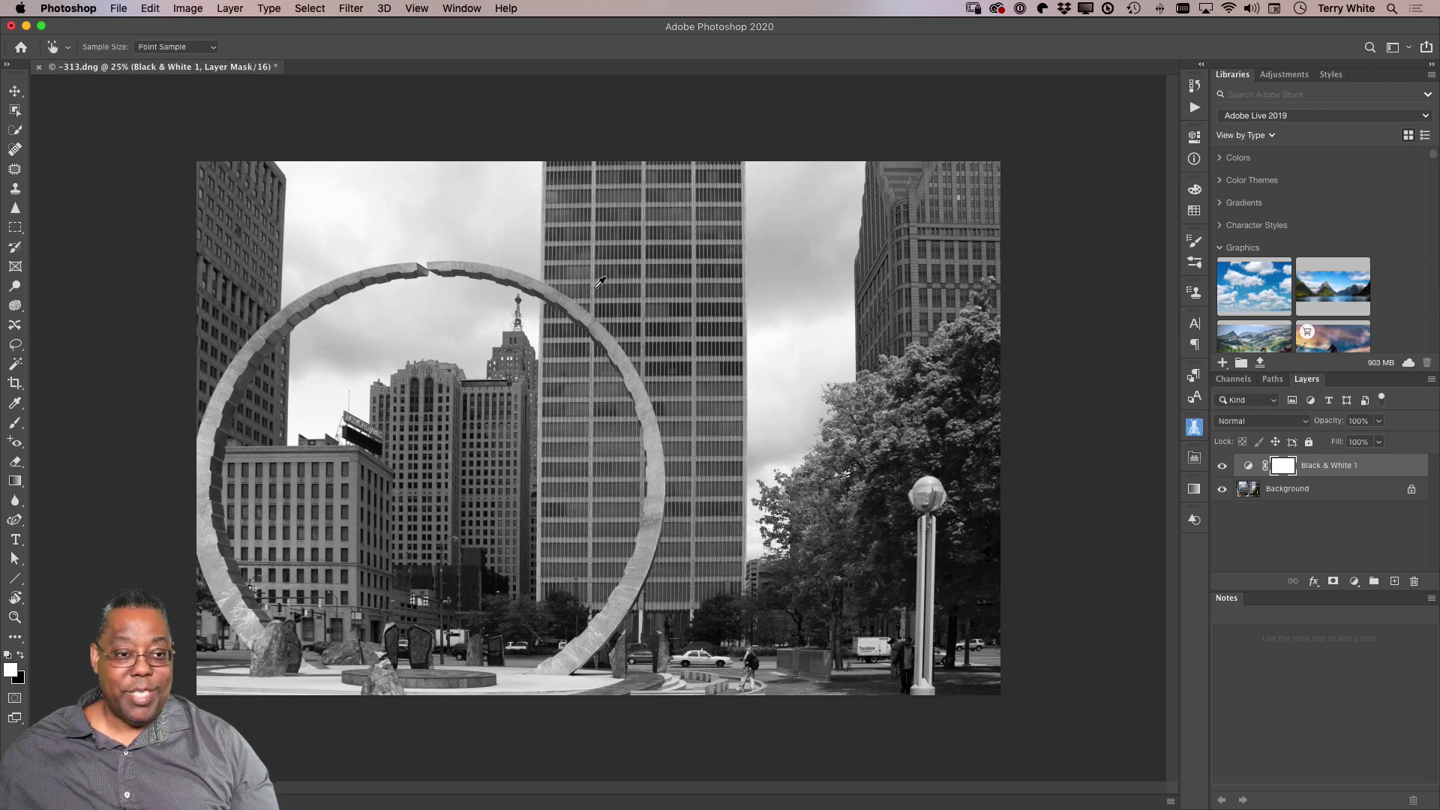
left_click(113, 9)
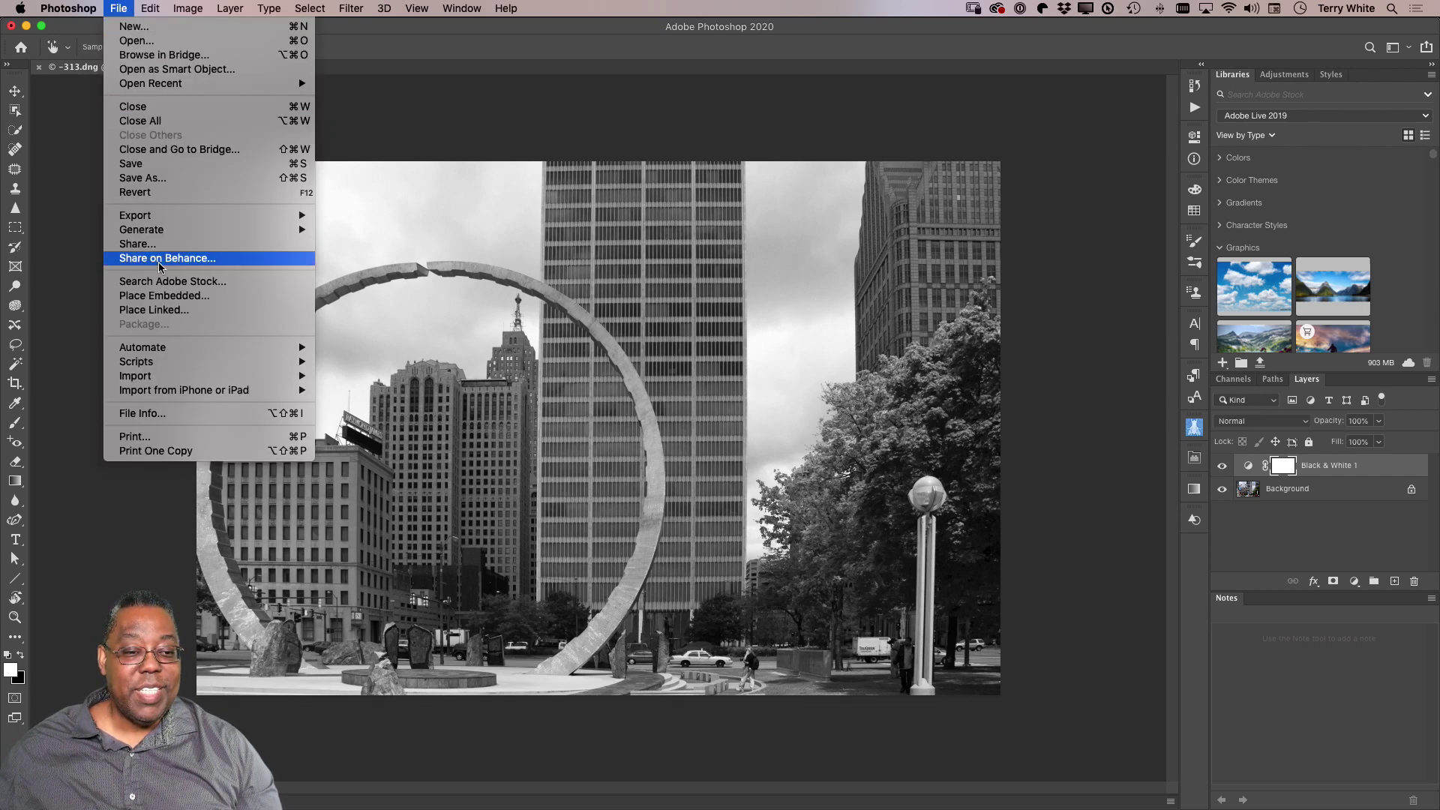
mouse_move(198, 217)
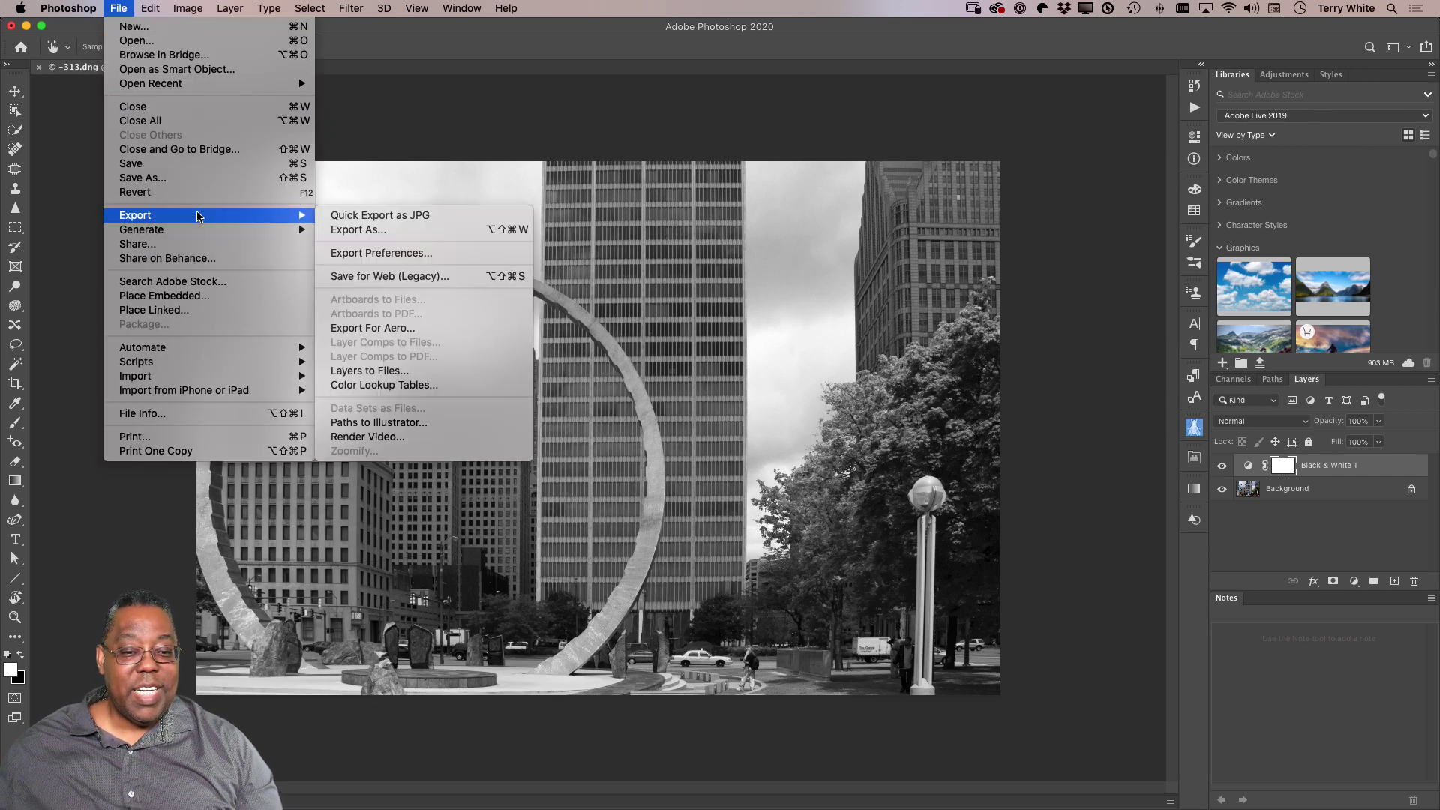
left_click(427, 278)
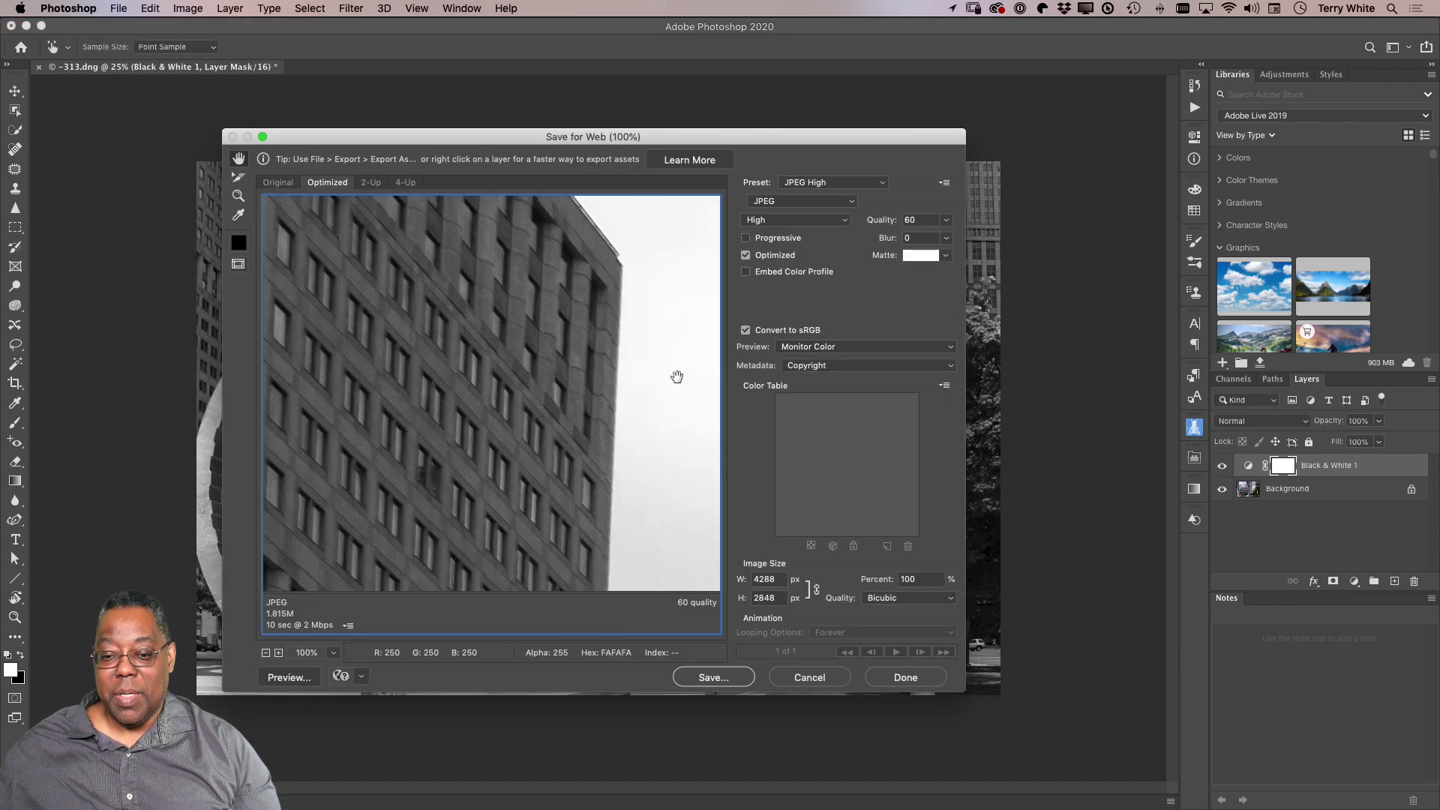
left_click(781, 581)
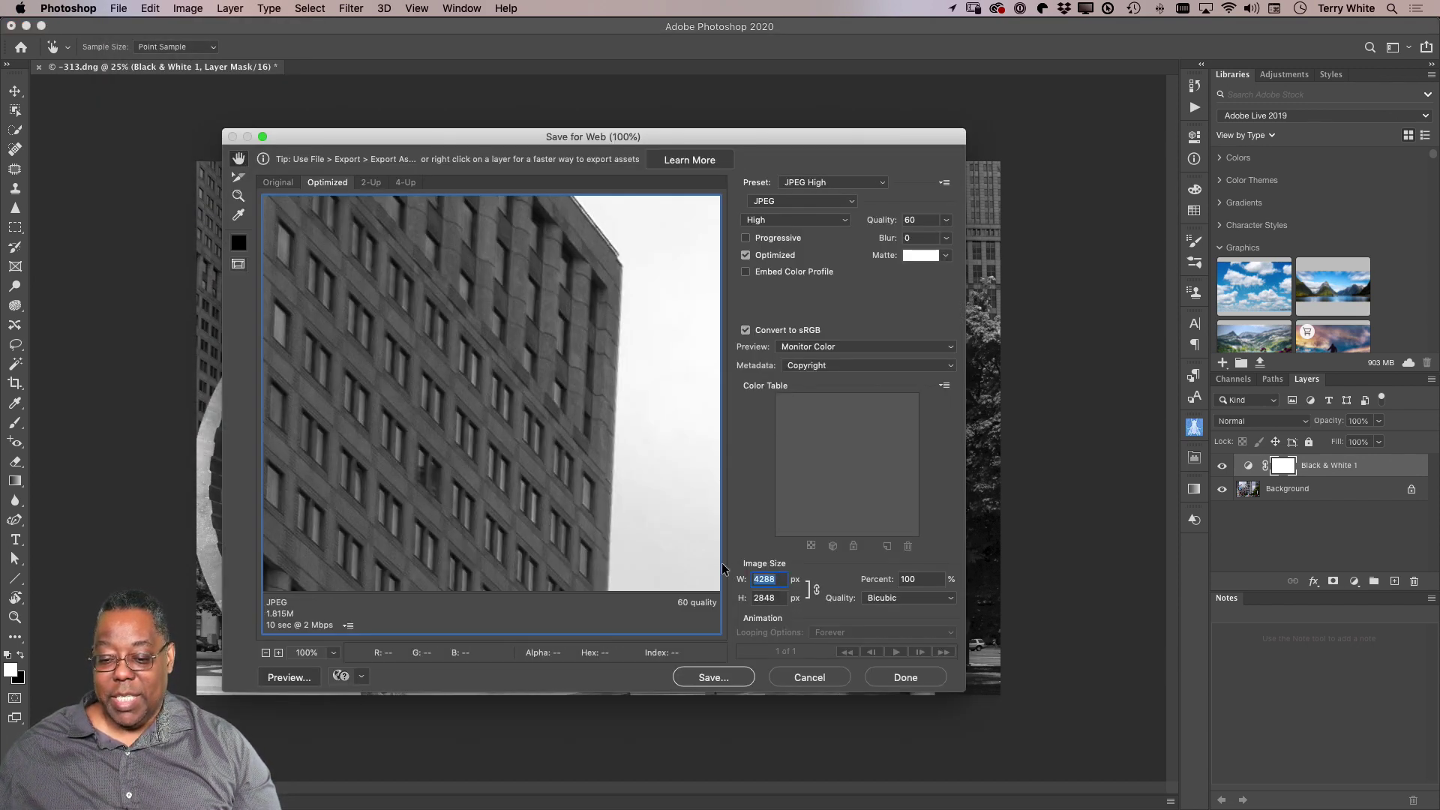
type("1080")
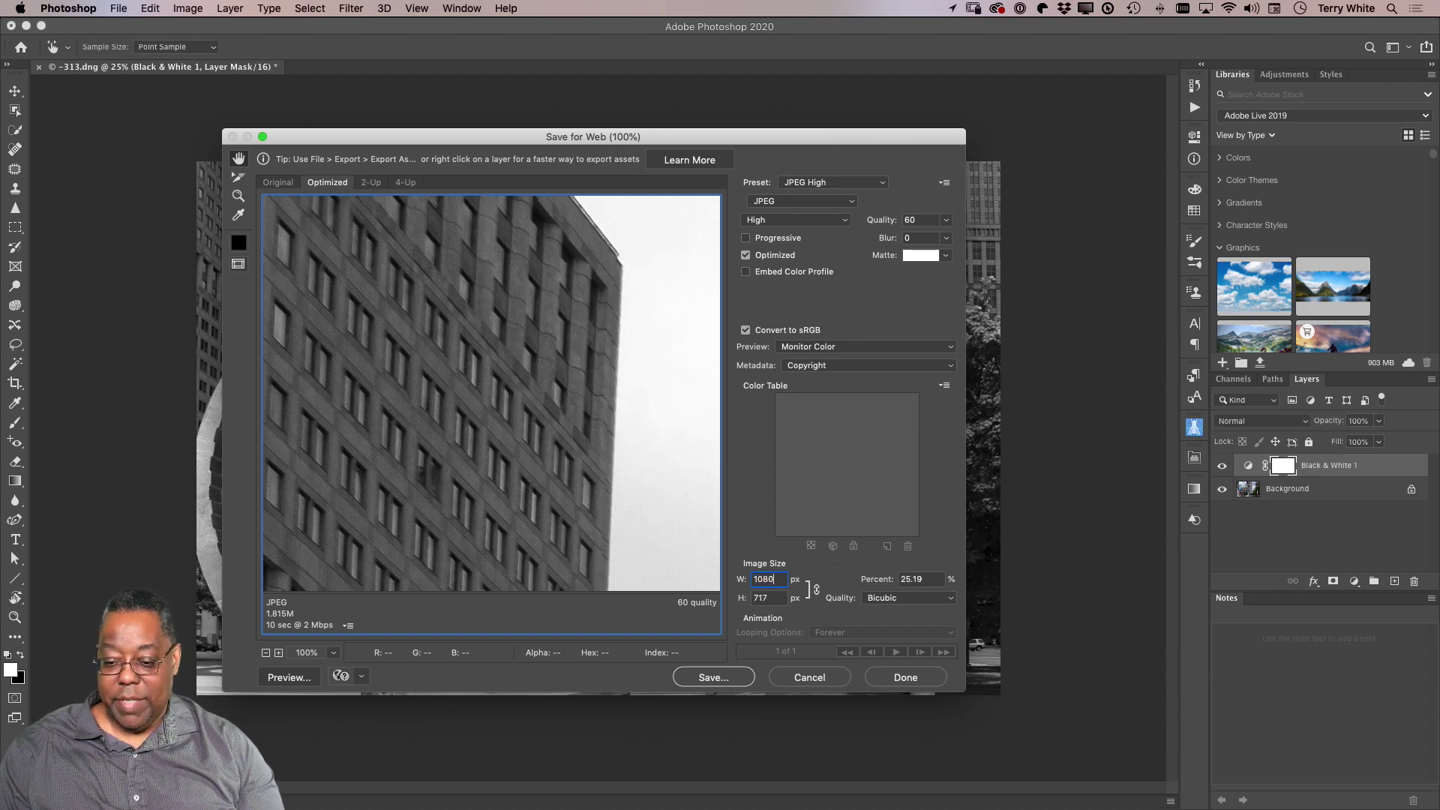
key("Tab")
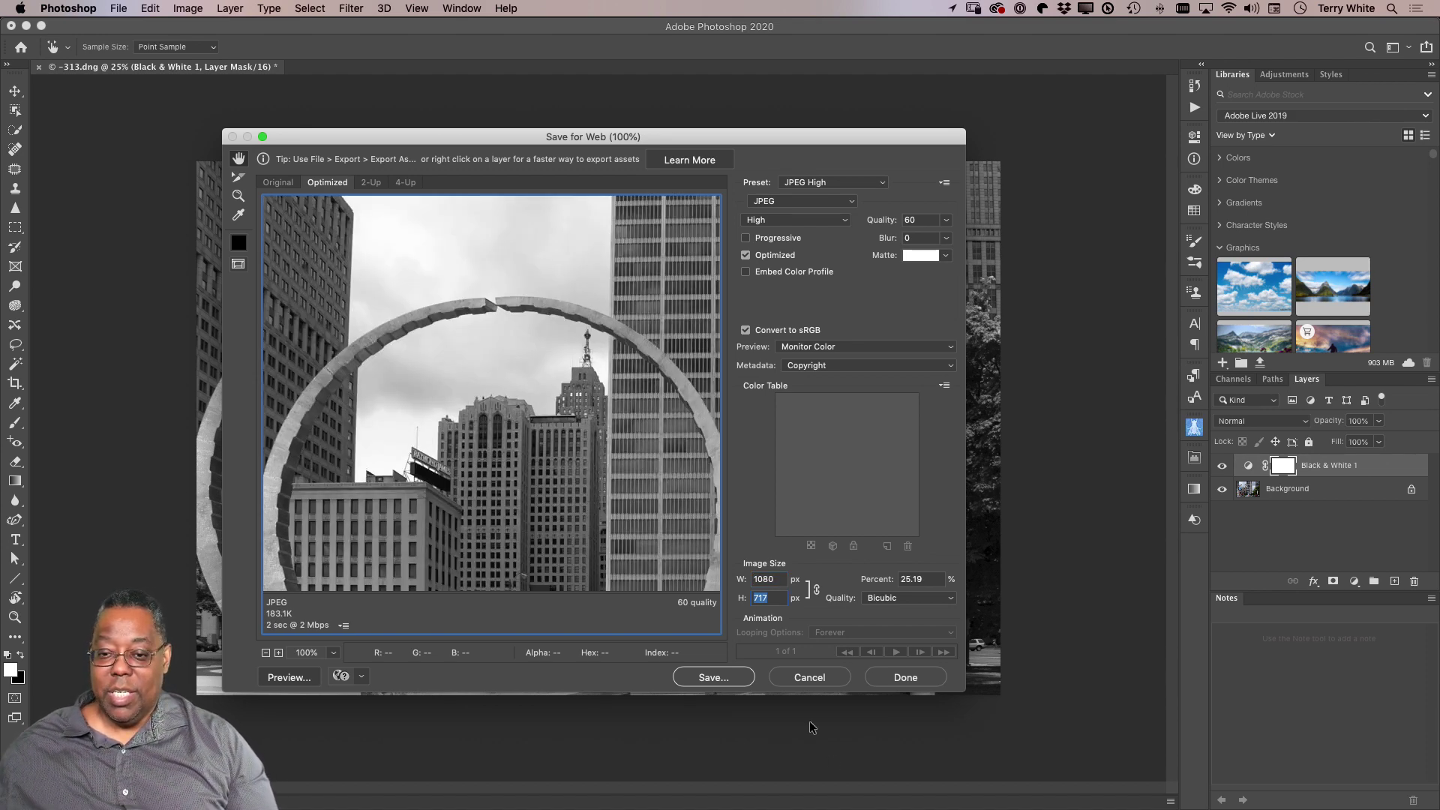
Save the web version to the Desktop as -313.jpg with the Images Only format.
left_click(726, 679)
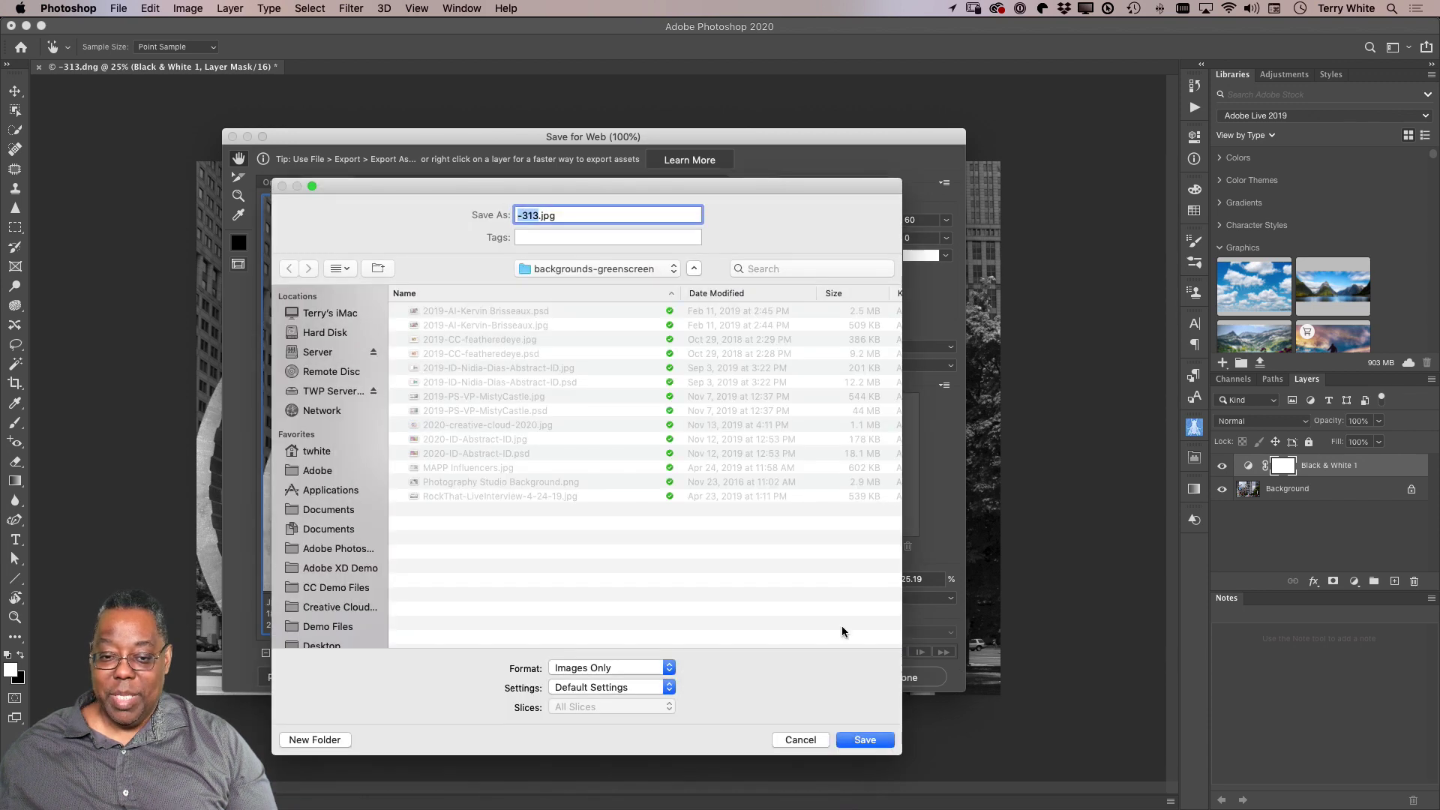
key("super+d")
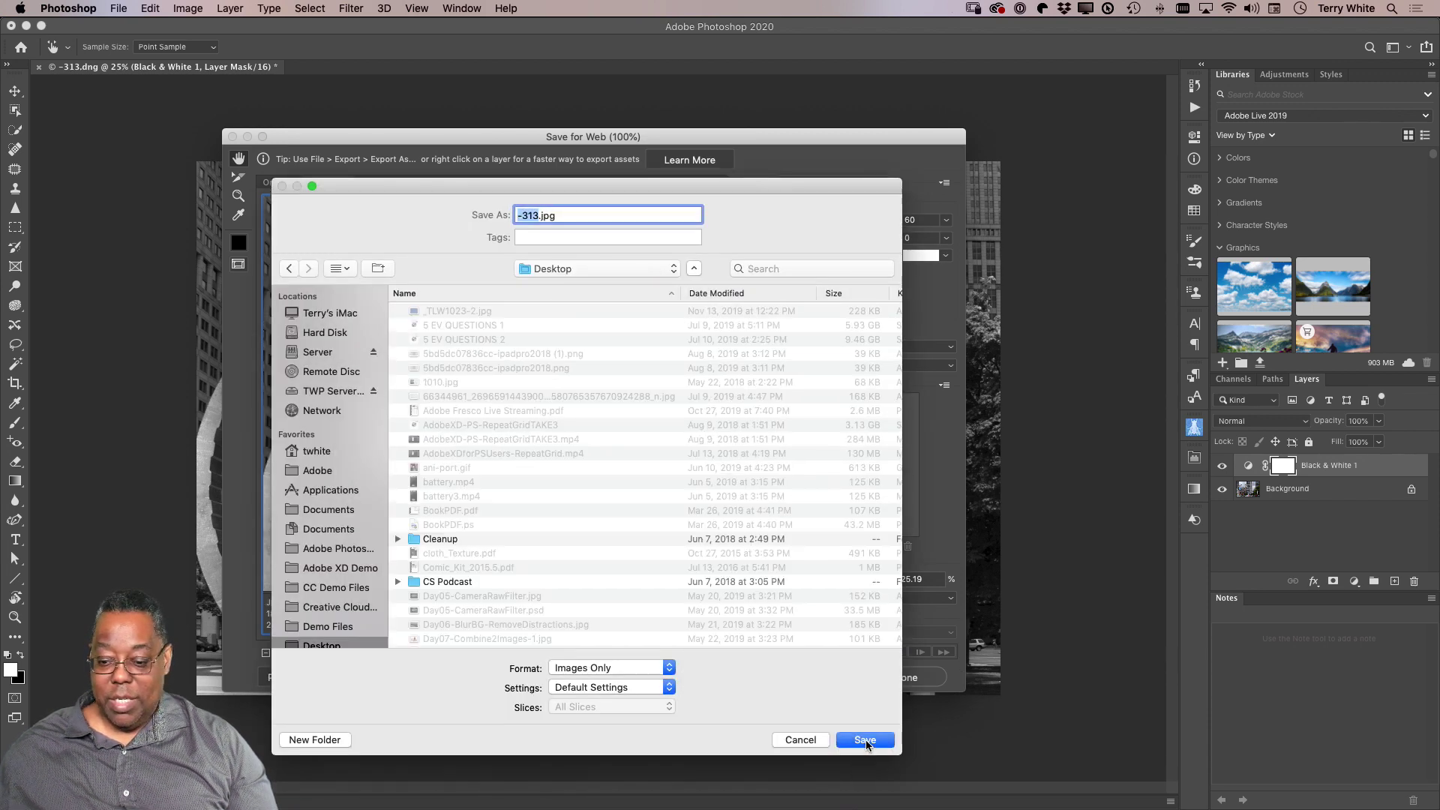
left_click(862, 740)
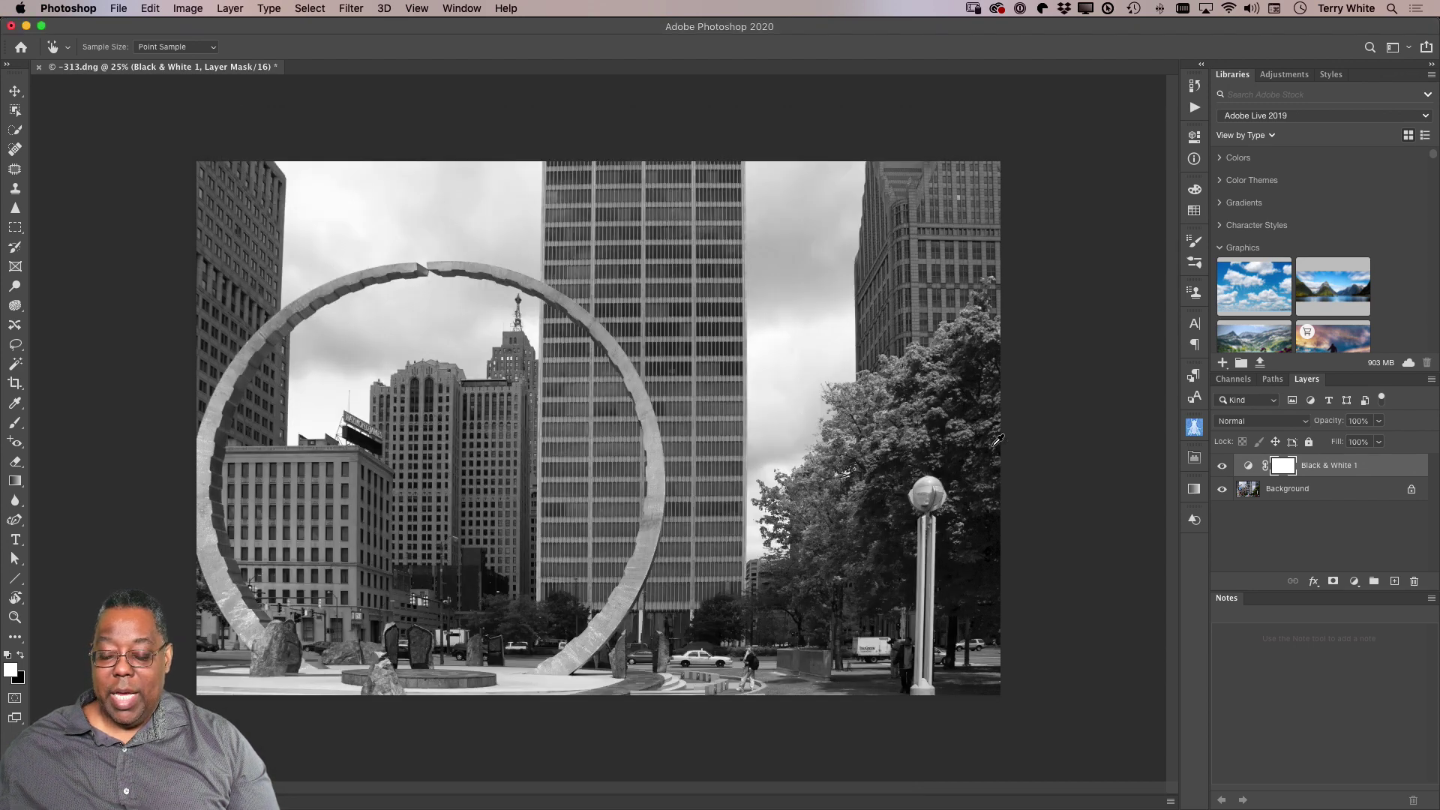
Switch to Adobe Lightroom and export the city photo as a small JPG to the Lightroom Saved Photos folder.
key("super+Tab")
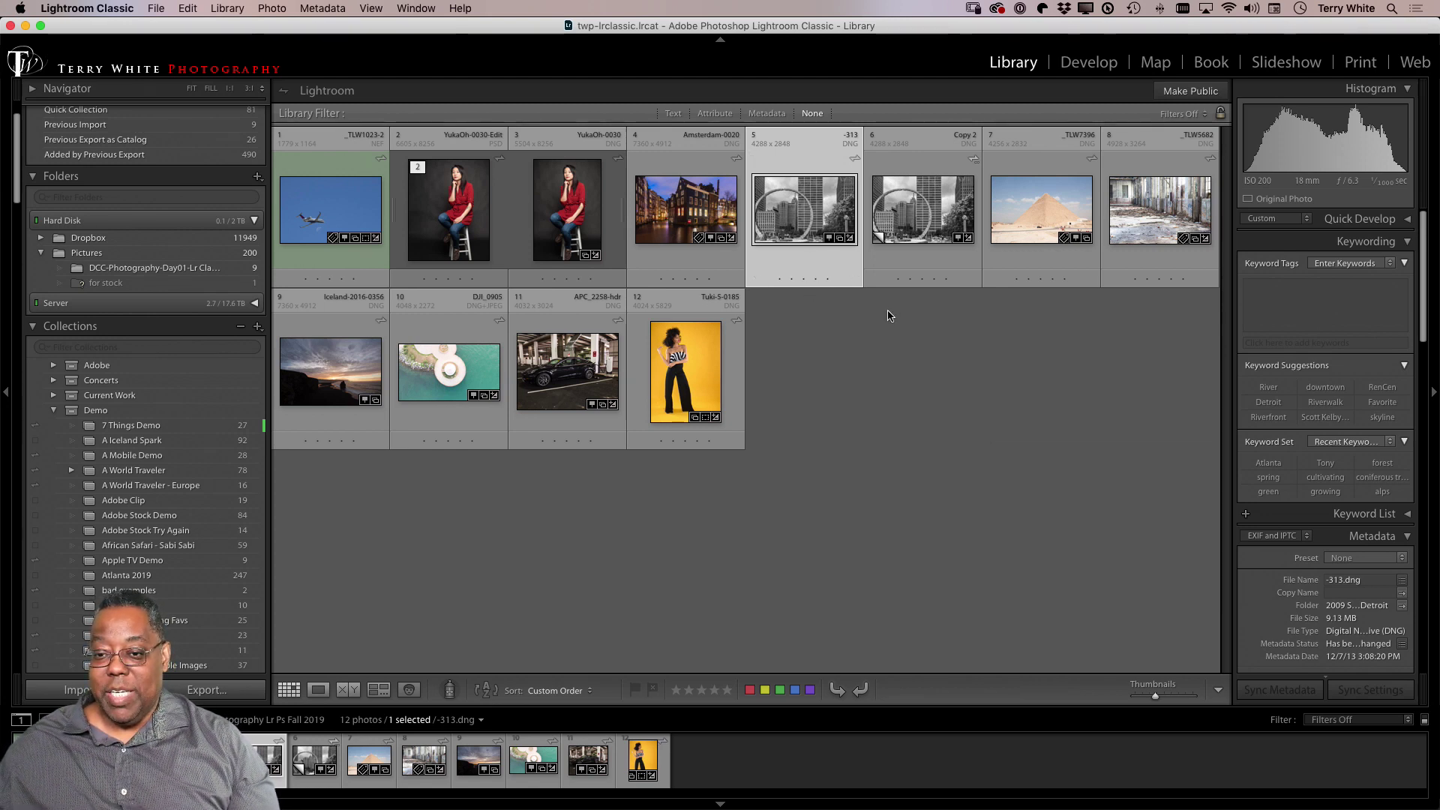
key("super+Tab")
key("super+Tab")
key("super+Tab")
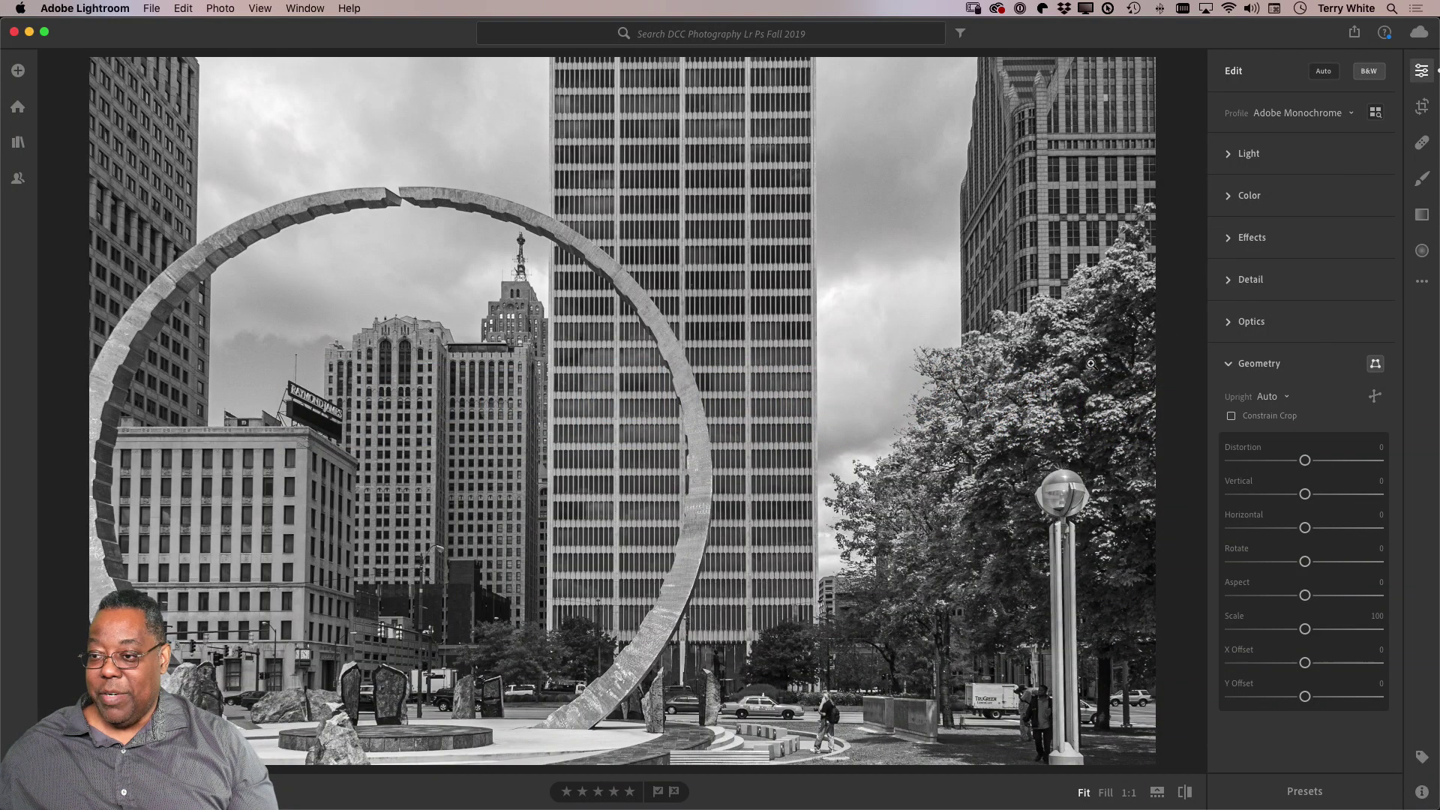
left_click(1355, 36)
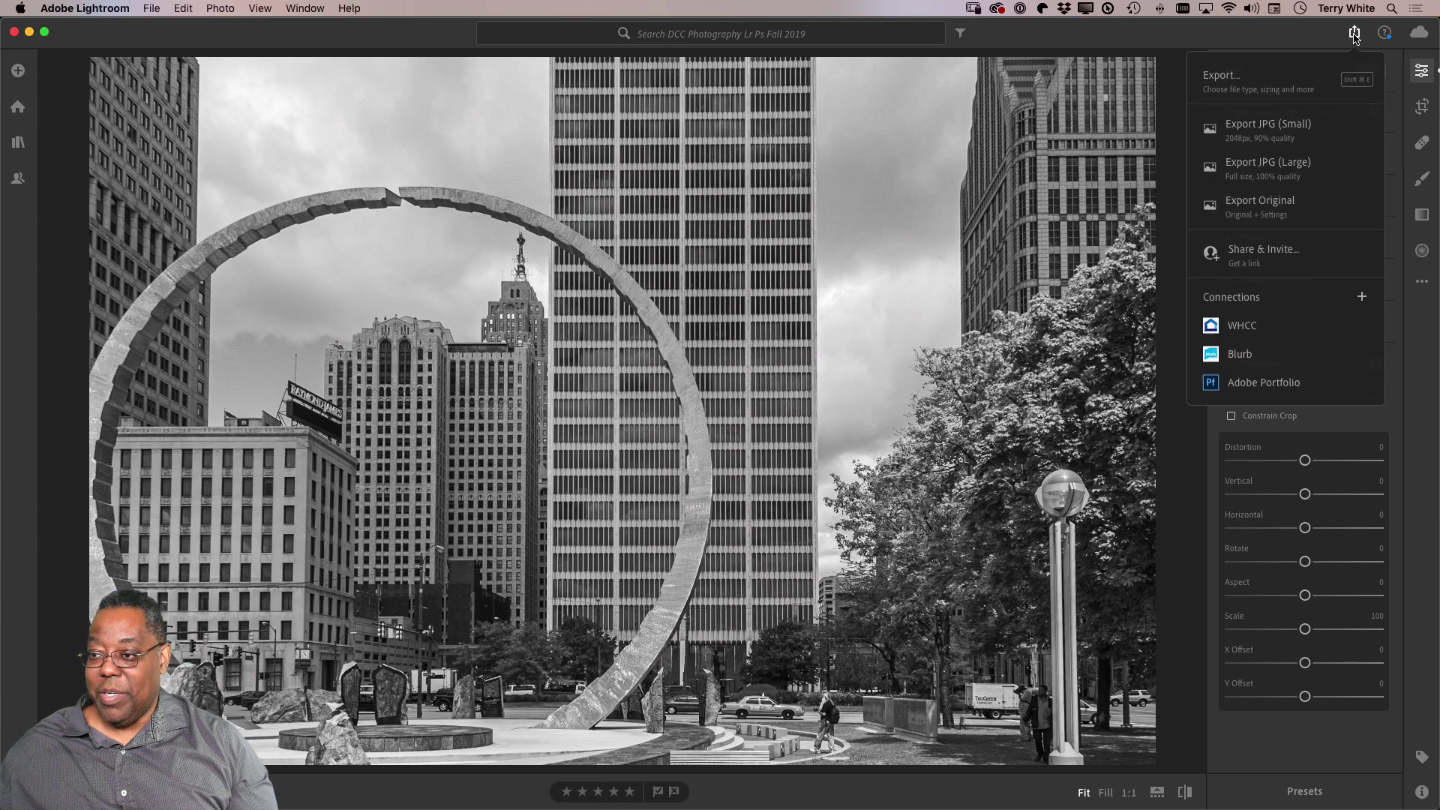
left_click(1286, 139)
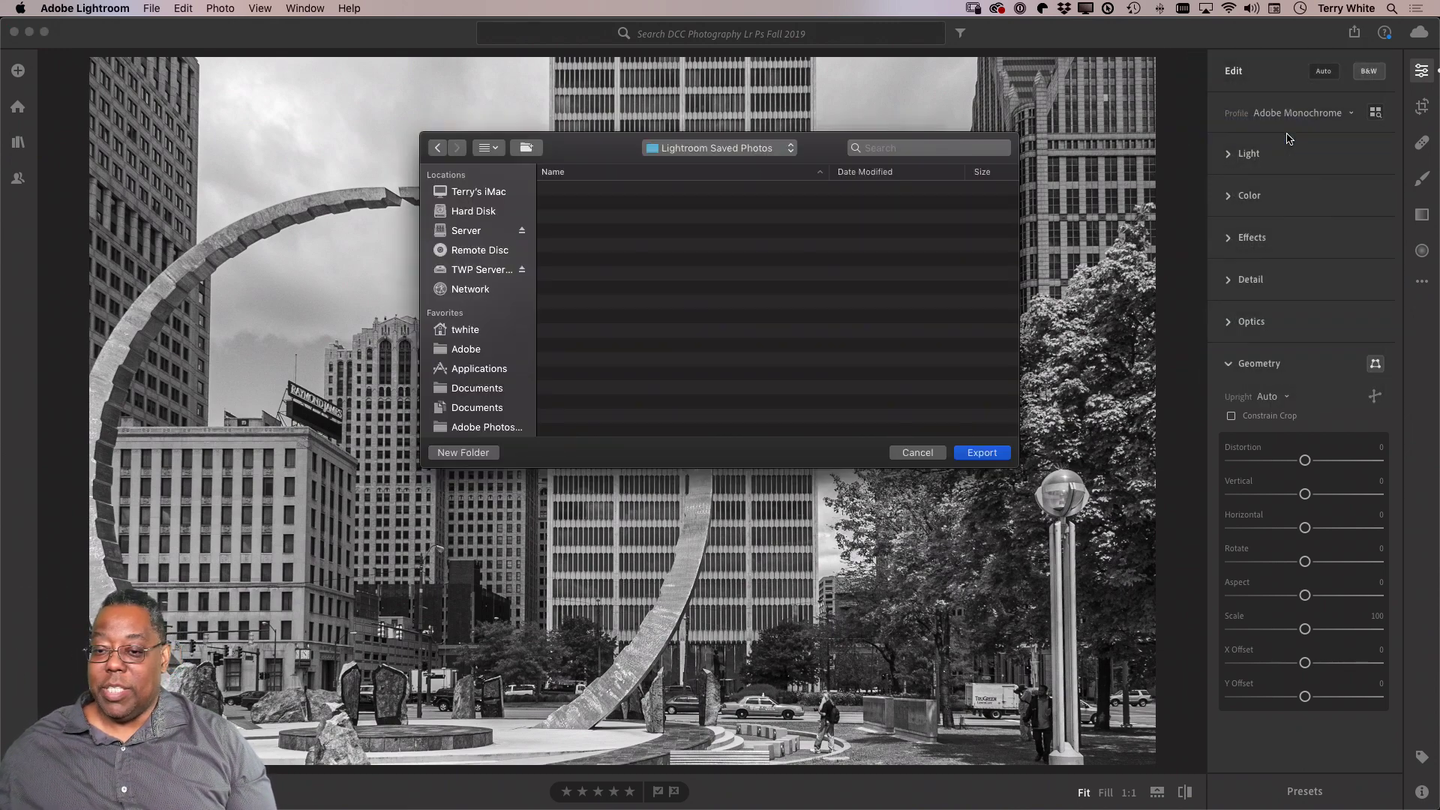
left_click(980, 453)
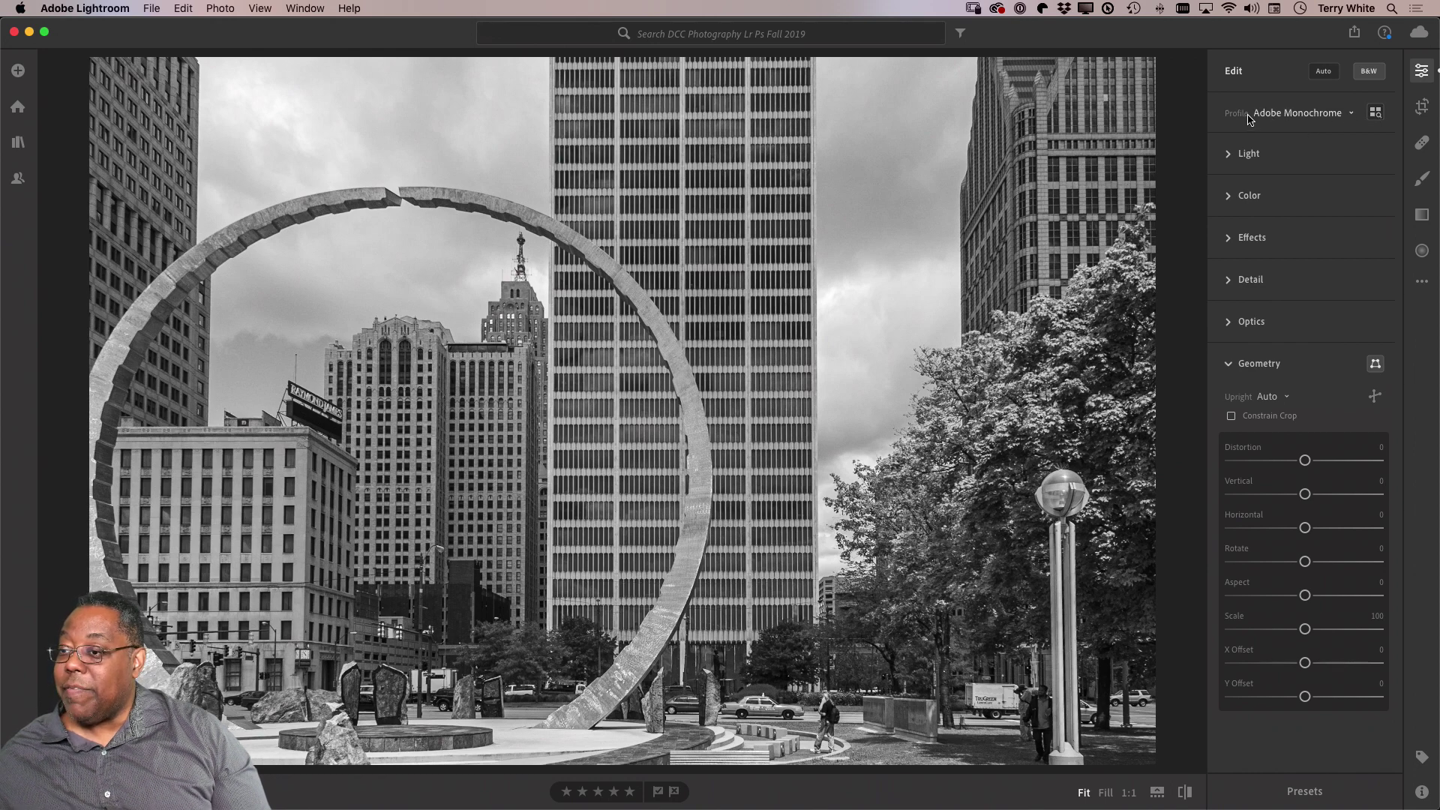
Apply the B&W Red Filter profile to the city photo and return to the edit controls.
left_click(1375, 113)
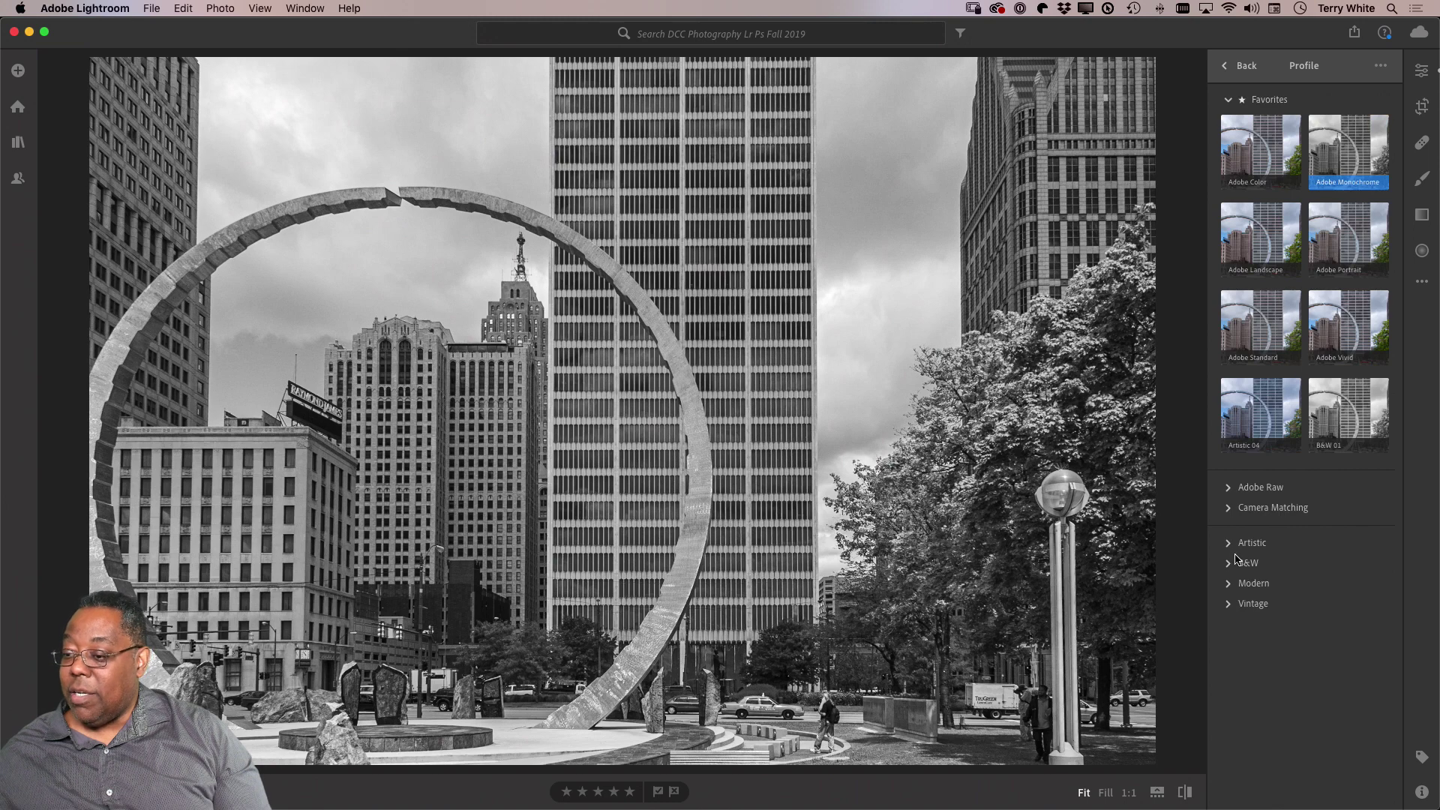
left_click(1230, 564)
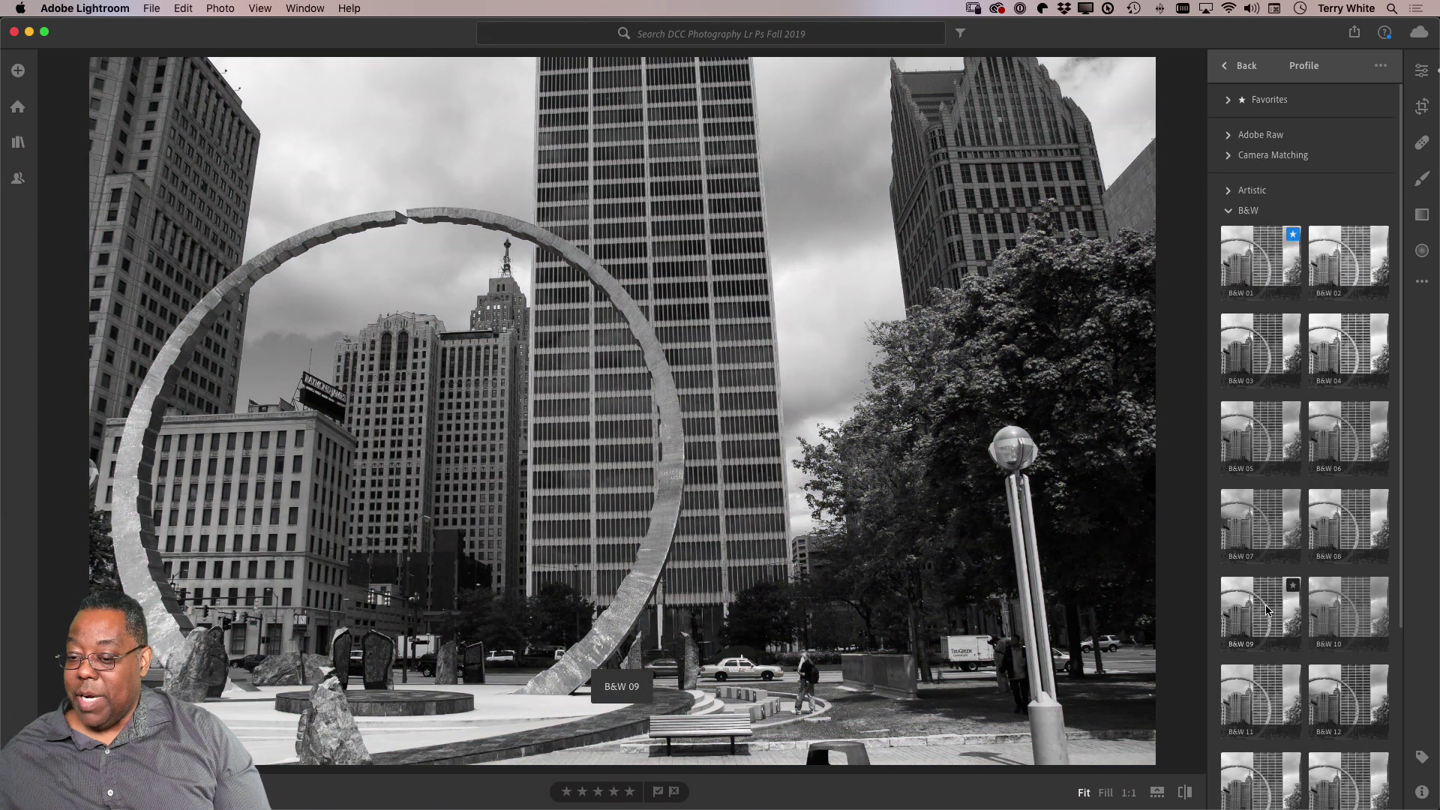
scroll(1298, 735, "down", 5)
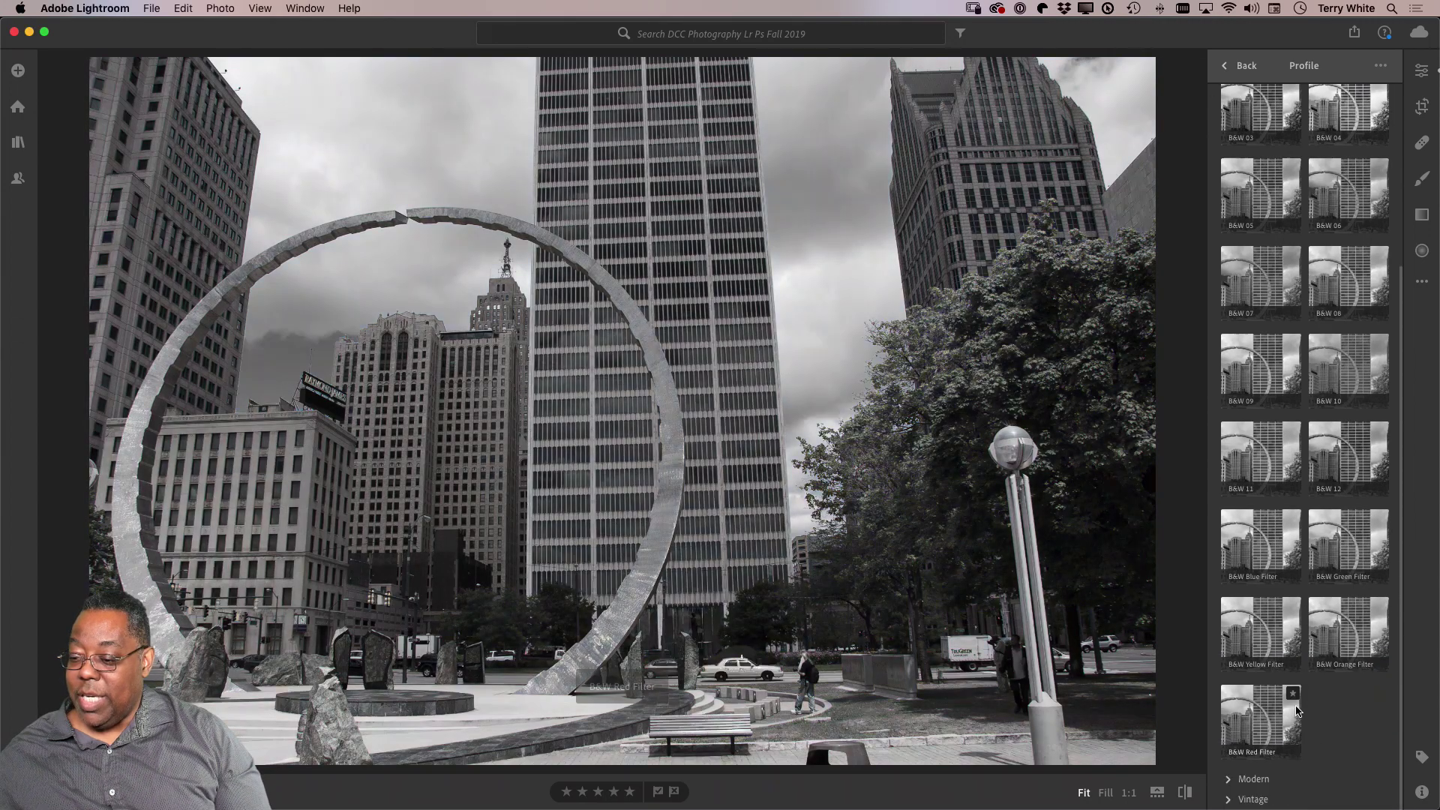
left_click(1251, 702)
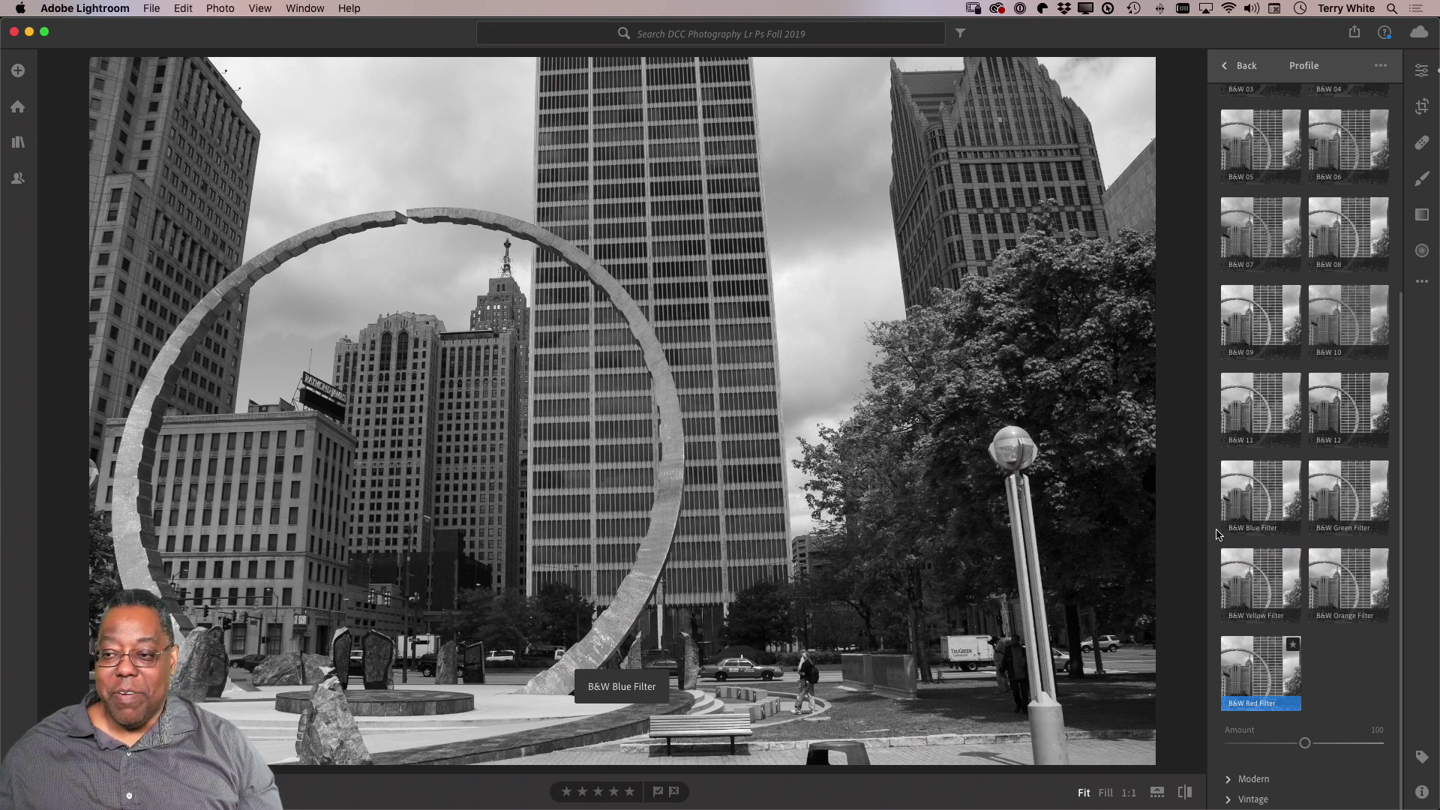
left_click(1422, 69)
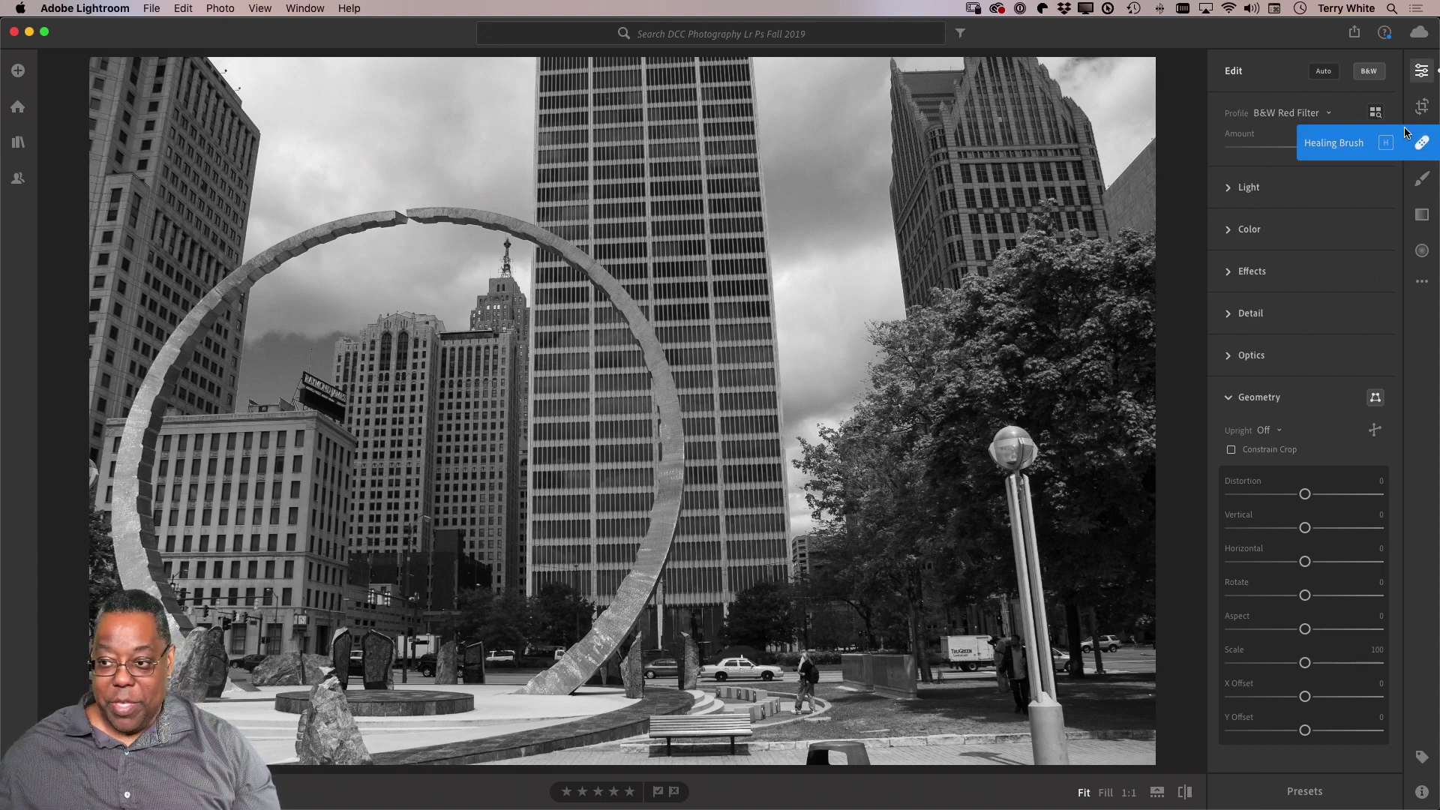
Switch to Lightroom Classic and copy only the Treatment & Profile, Basic Tone and Black & White Mix settings from -313.dng.
key("super+Tab")
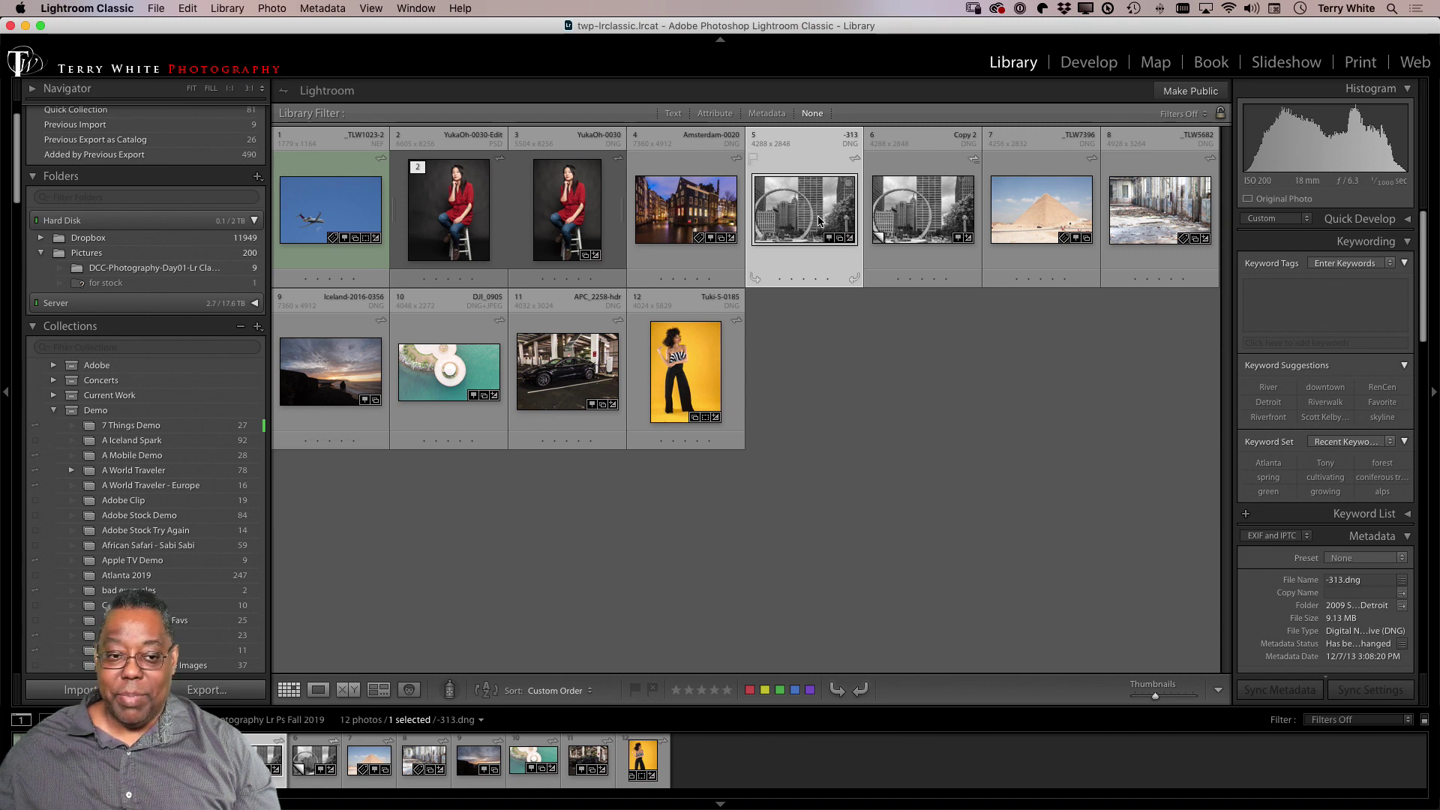
key("d")
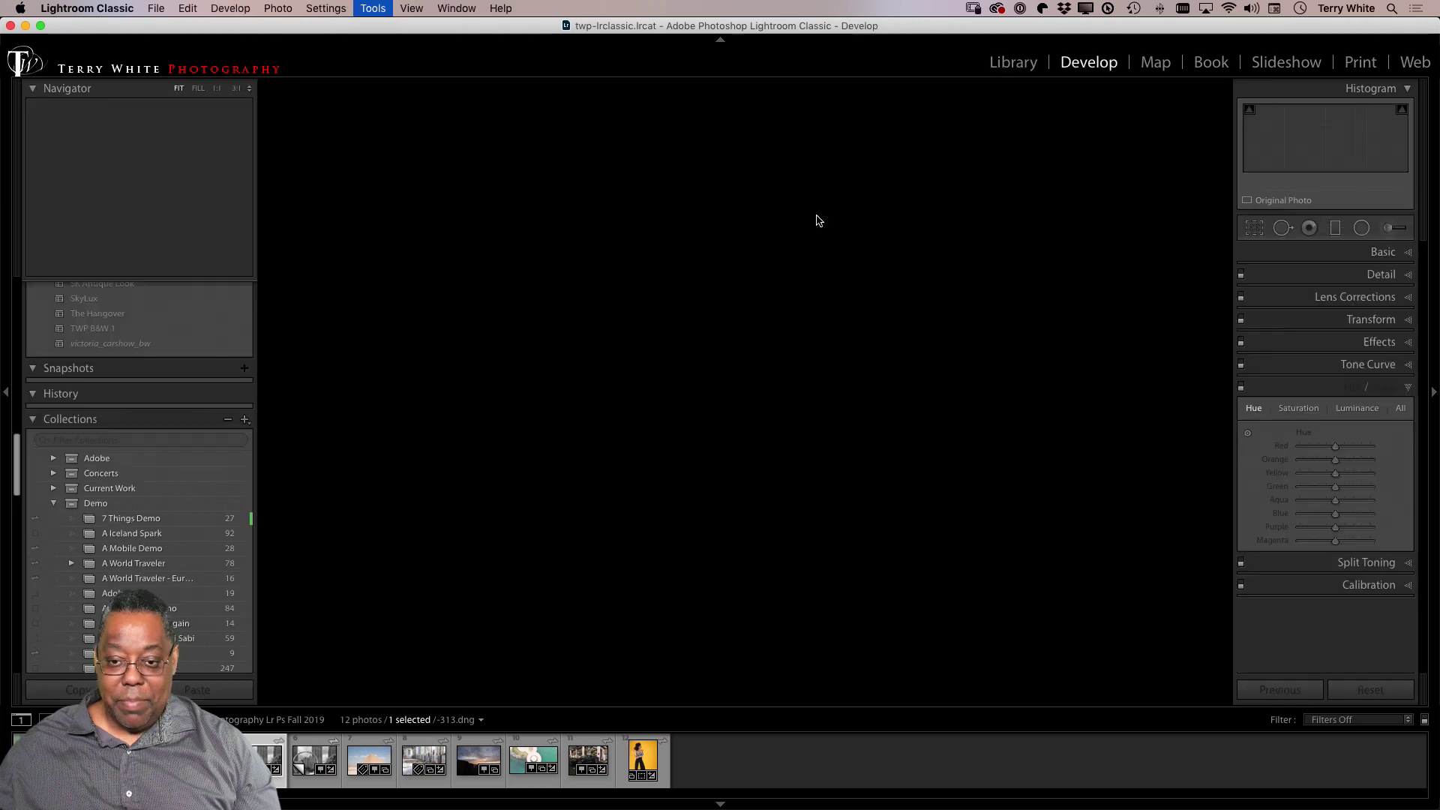
left_click(188, 8)
left_click(203, 74)
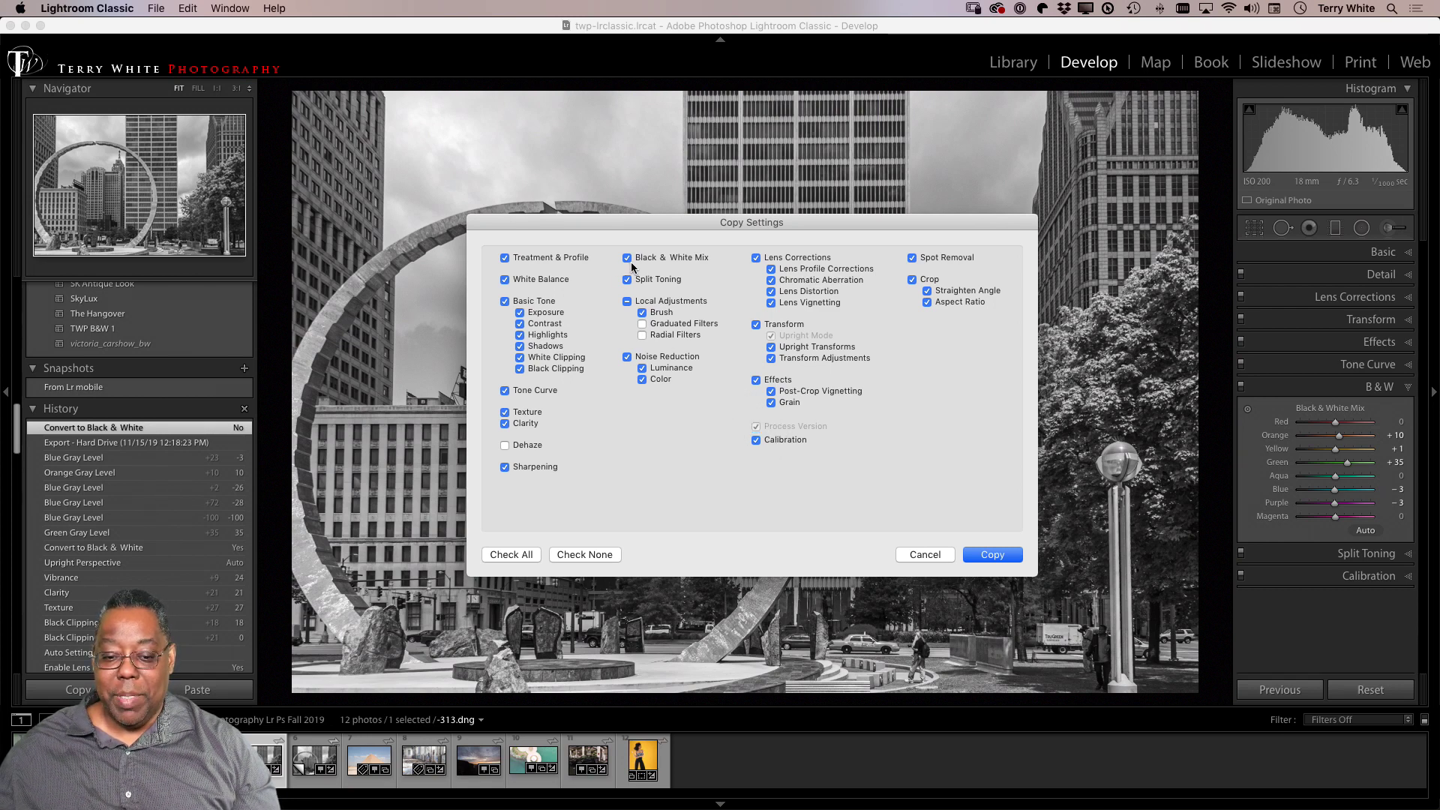
left_click(571, 555)
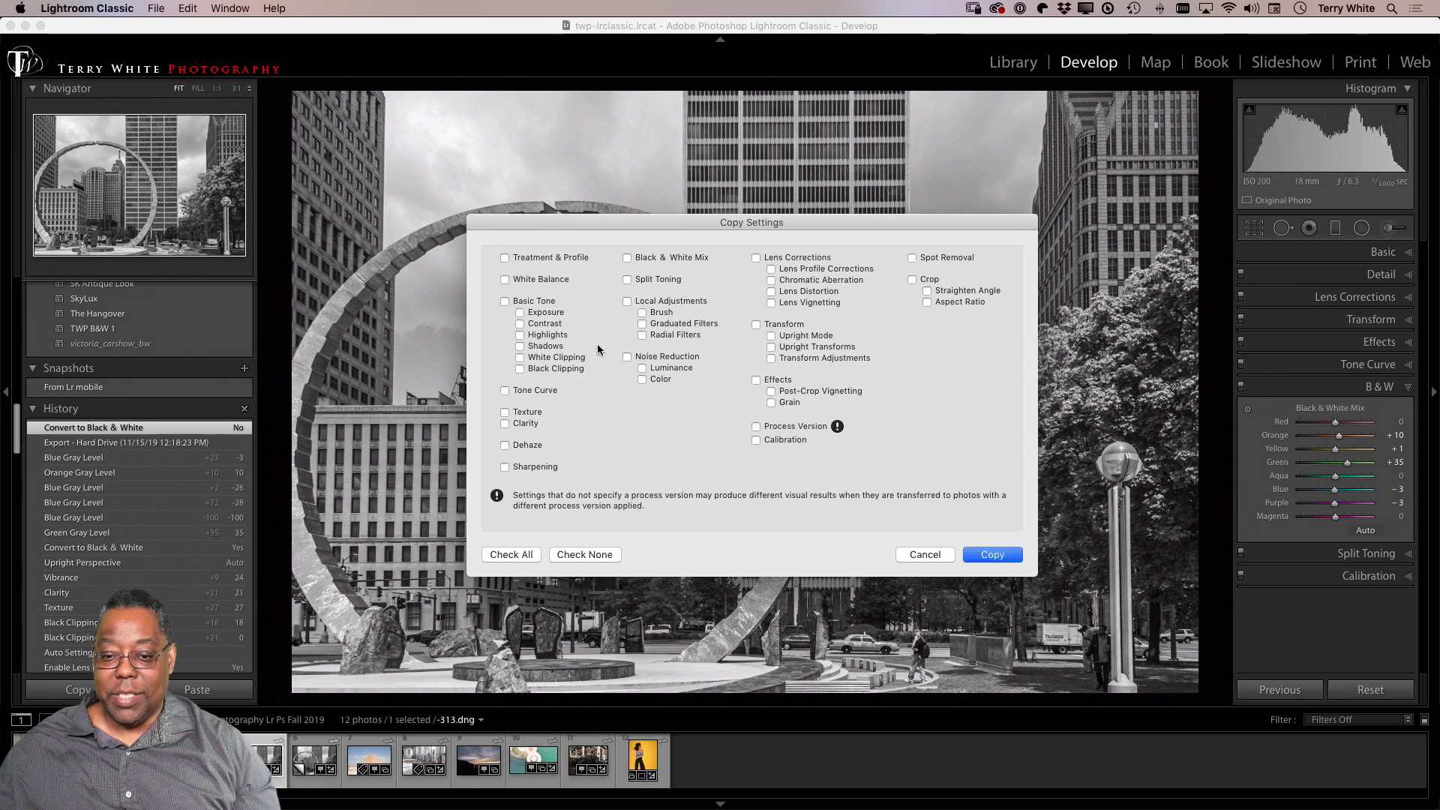
left_click(628, 258)
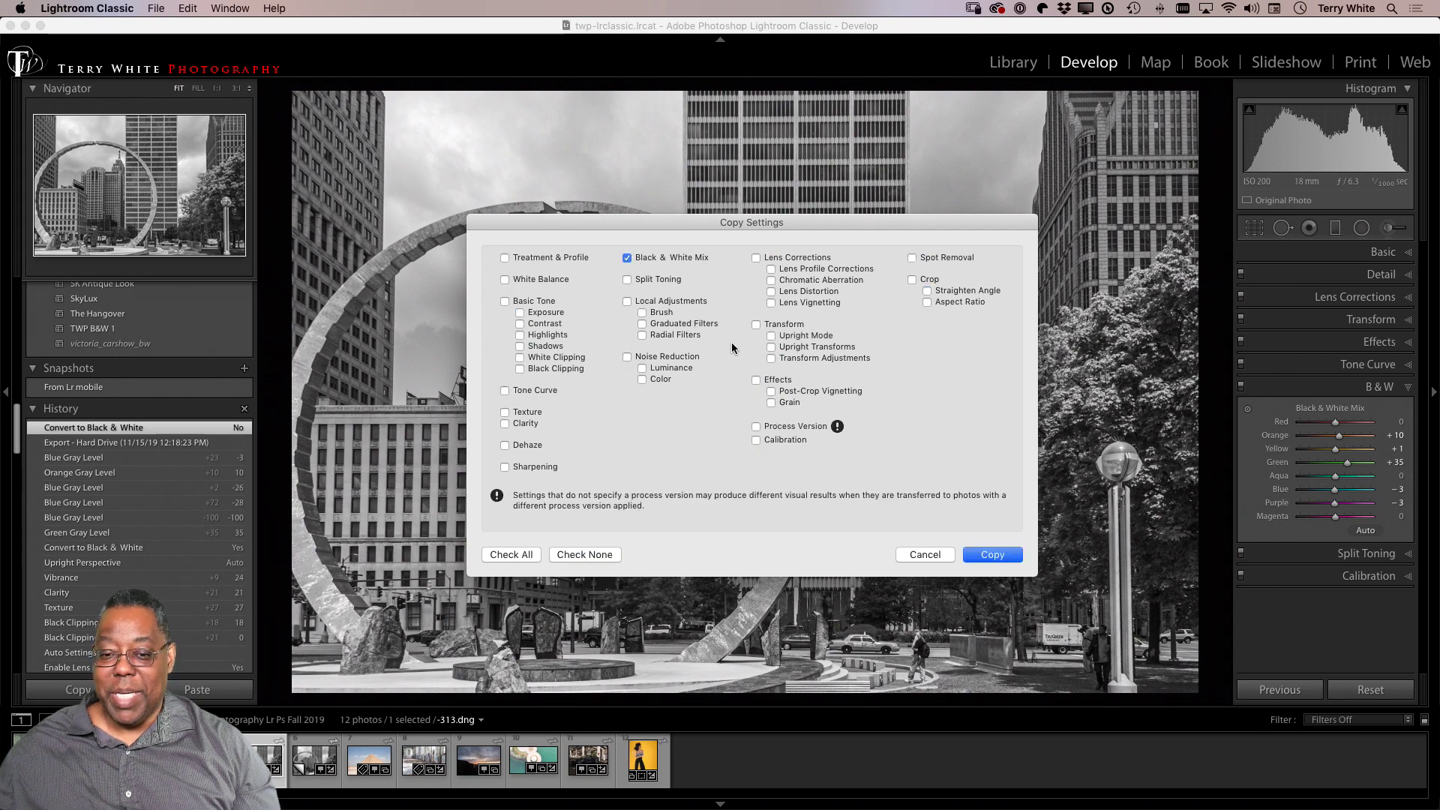
left_click(530, 302)
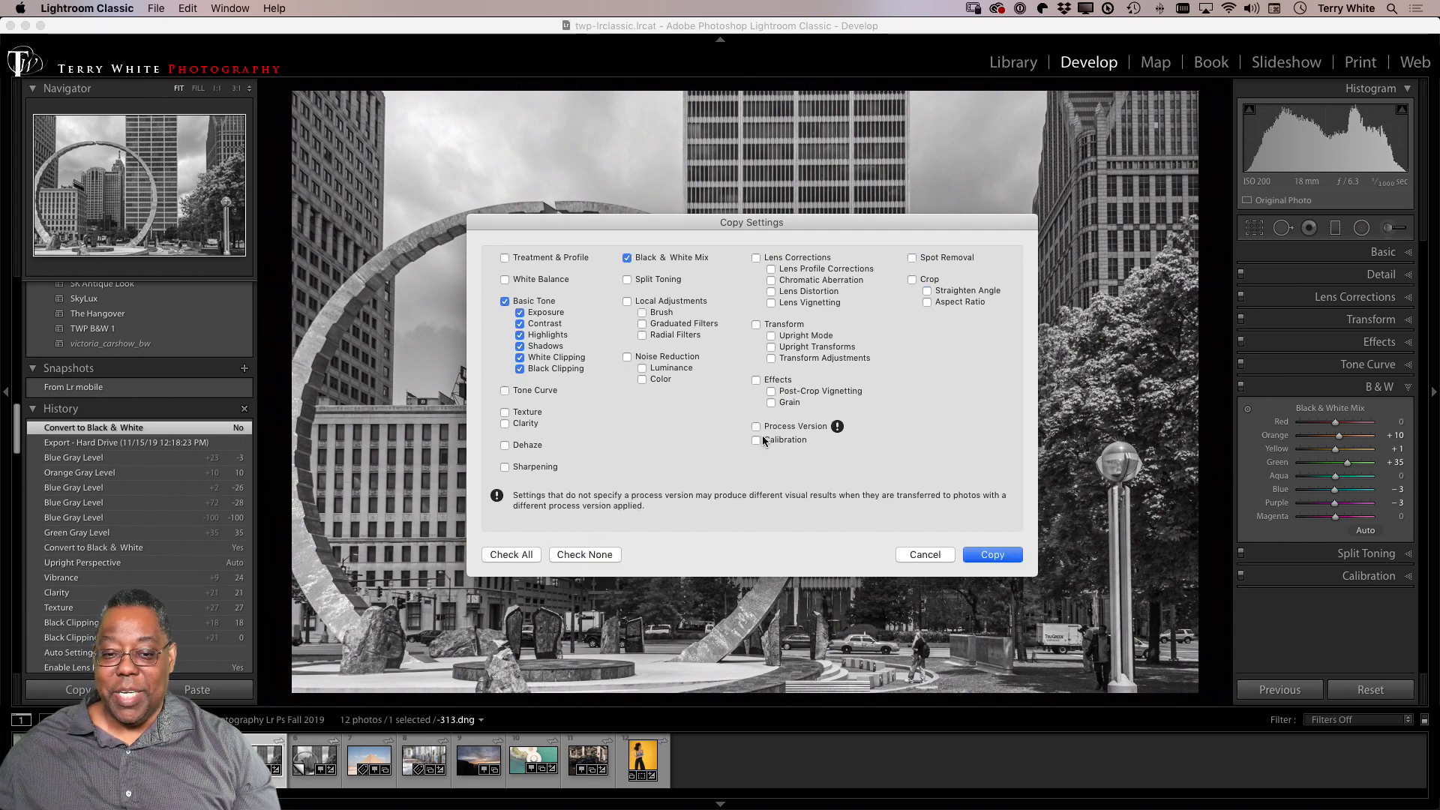
left_click(555, 258)
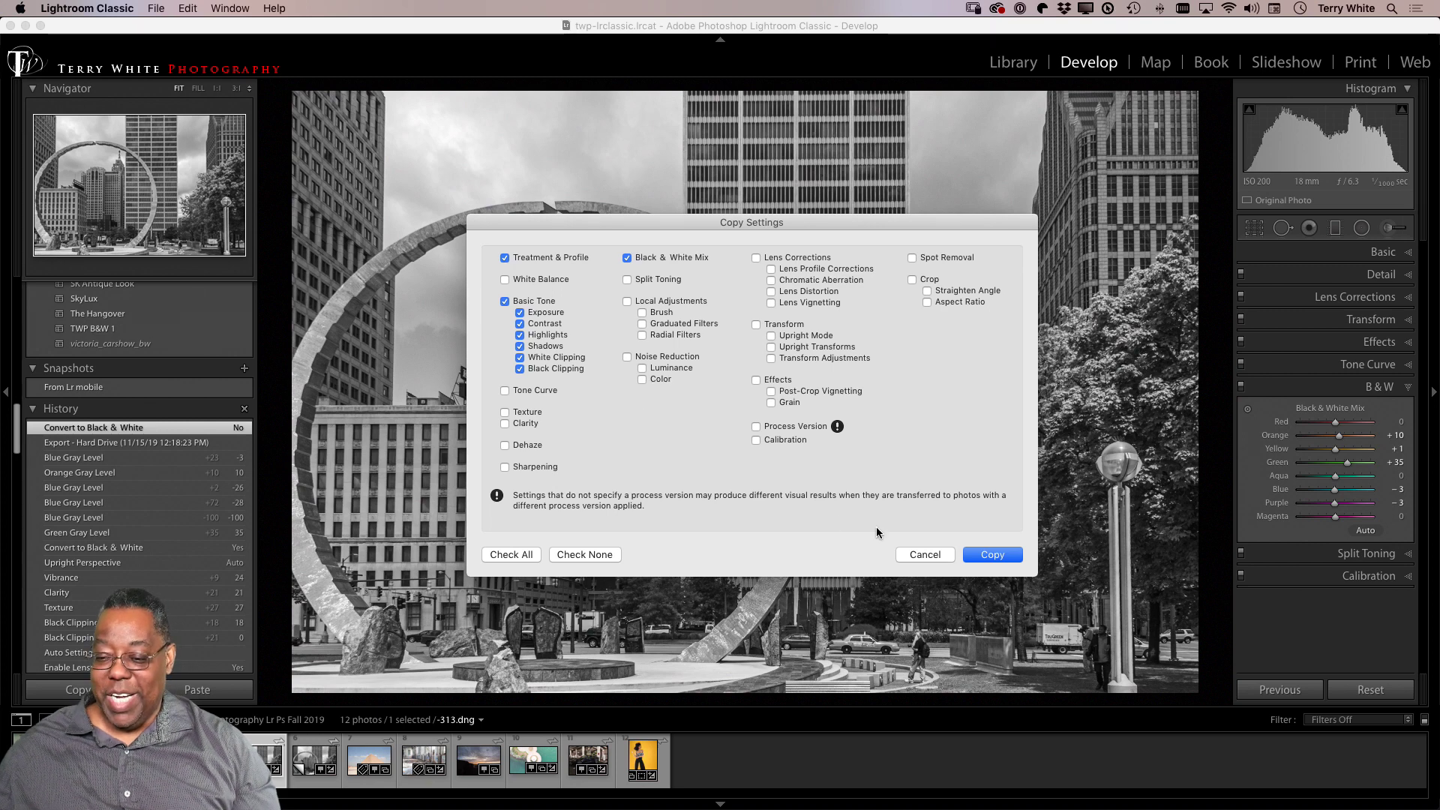
left_click(984, 554)
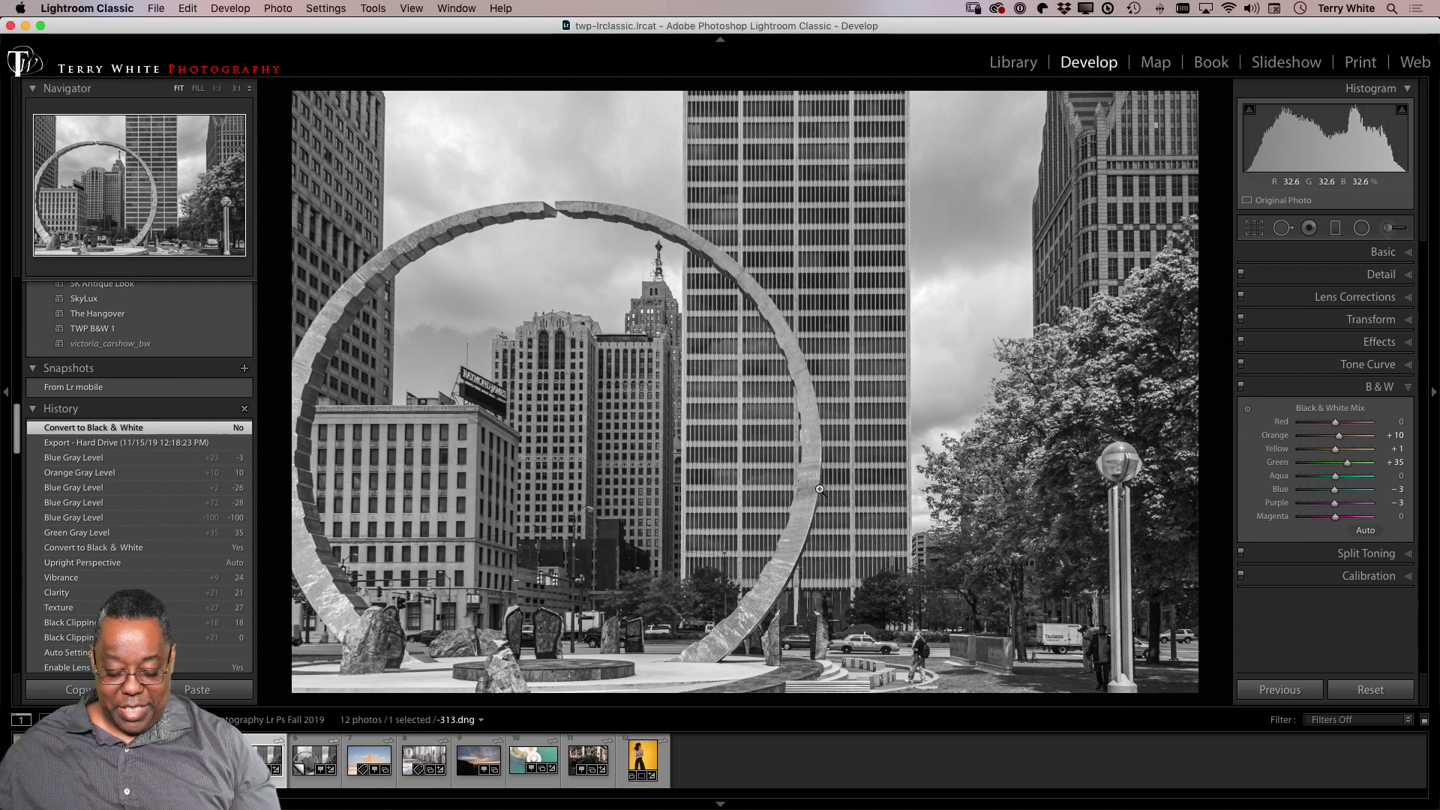
Paste the copied settings onto the Iceland-2016-0356, DJI_0905 and APC_2258-hdr photos, then return to the grid.
key("g")
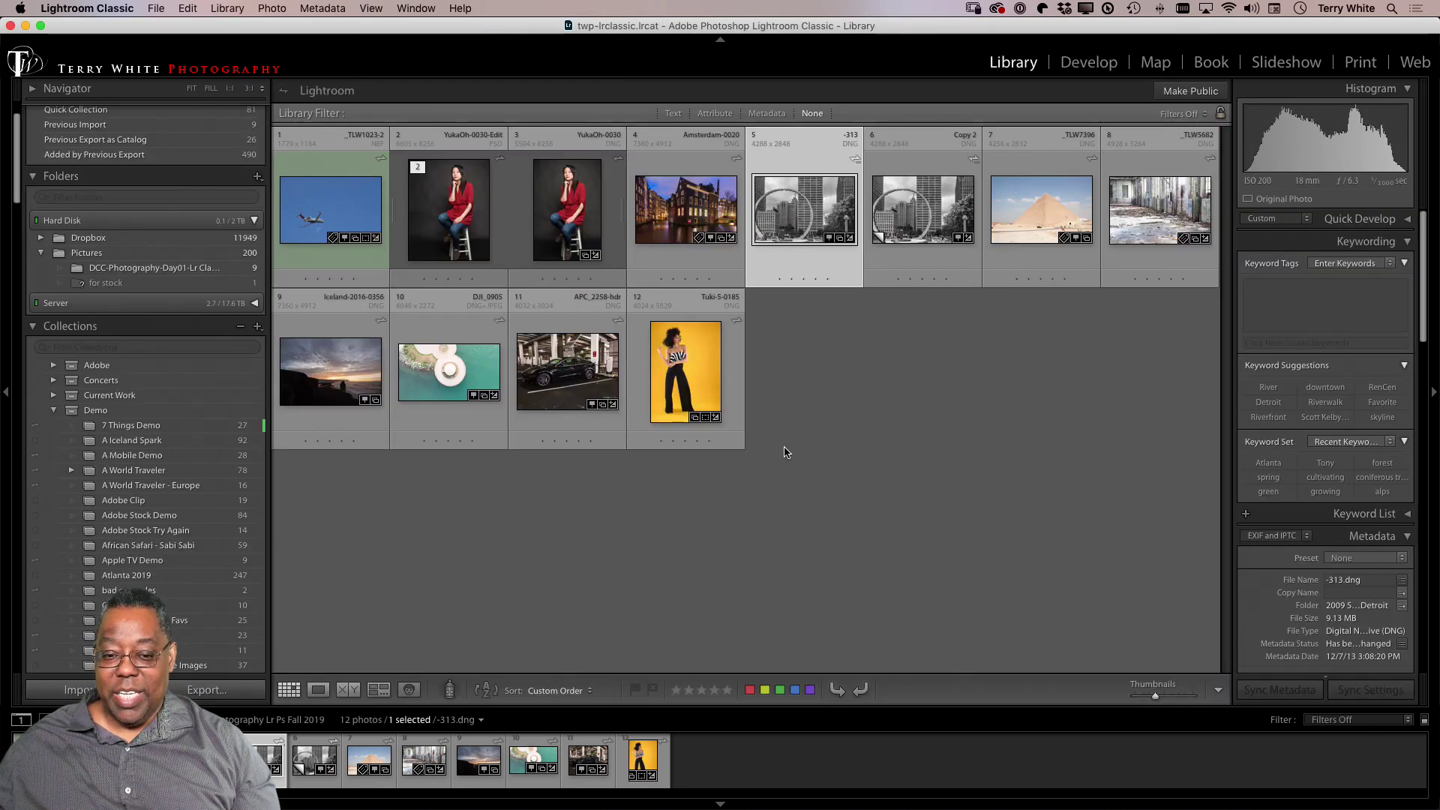
left_click(345, 386)
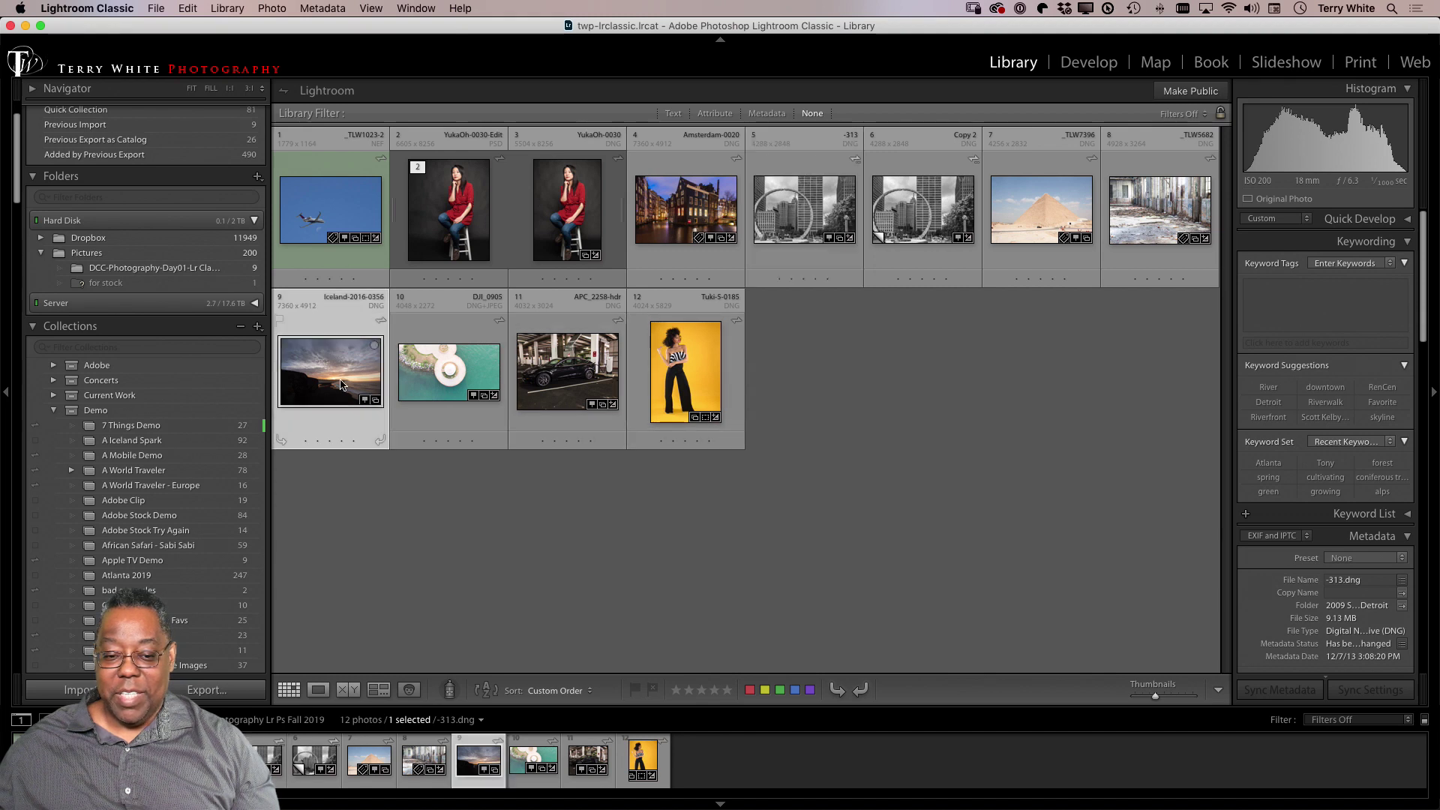
left_click(536, 380, "shift")
left_click(187, 8)
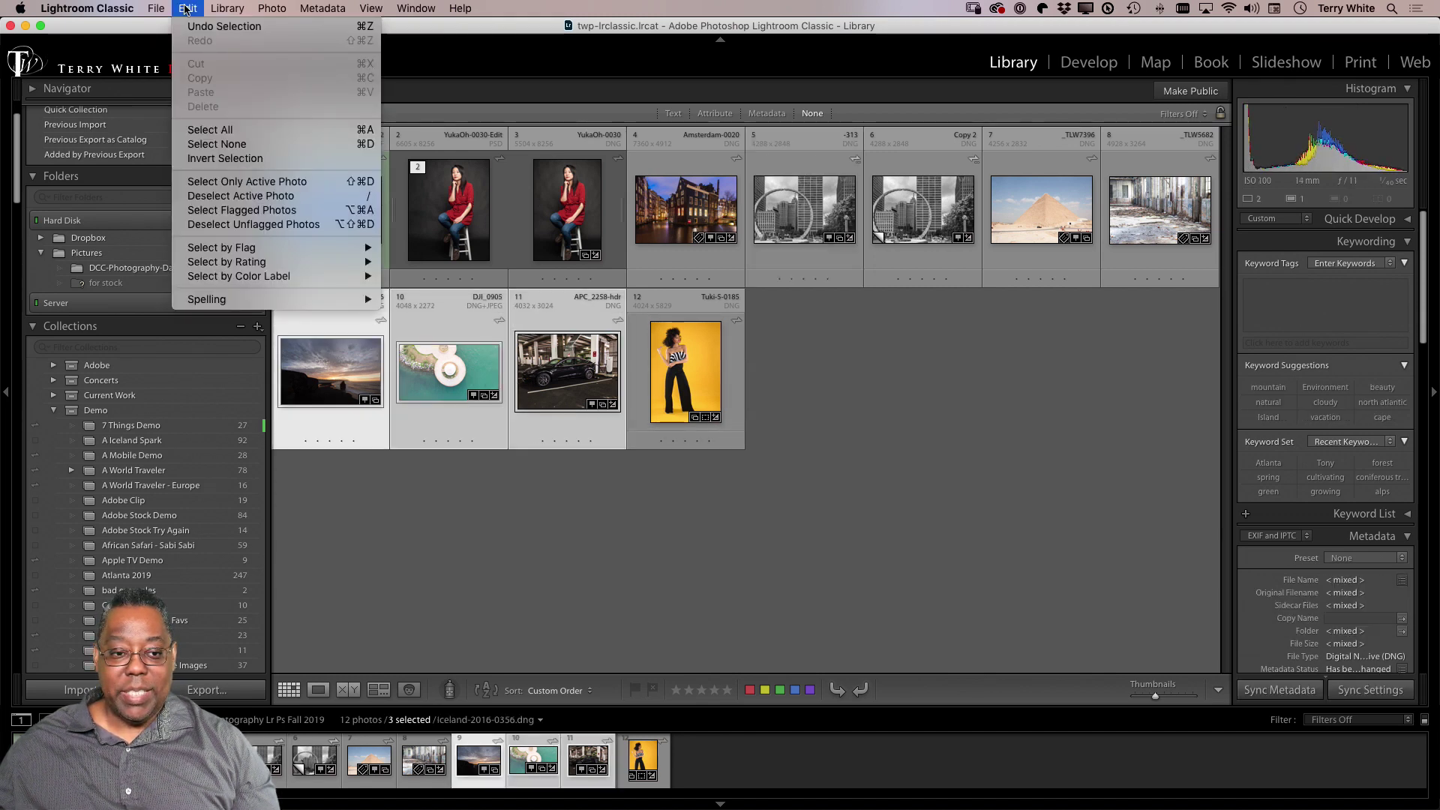
left_click(188, 6)
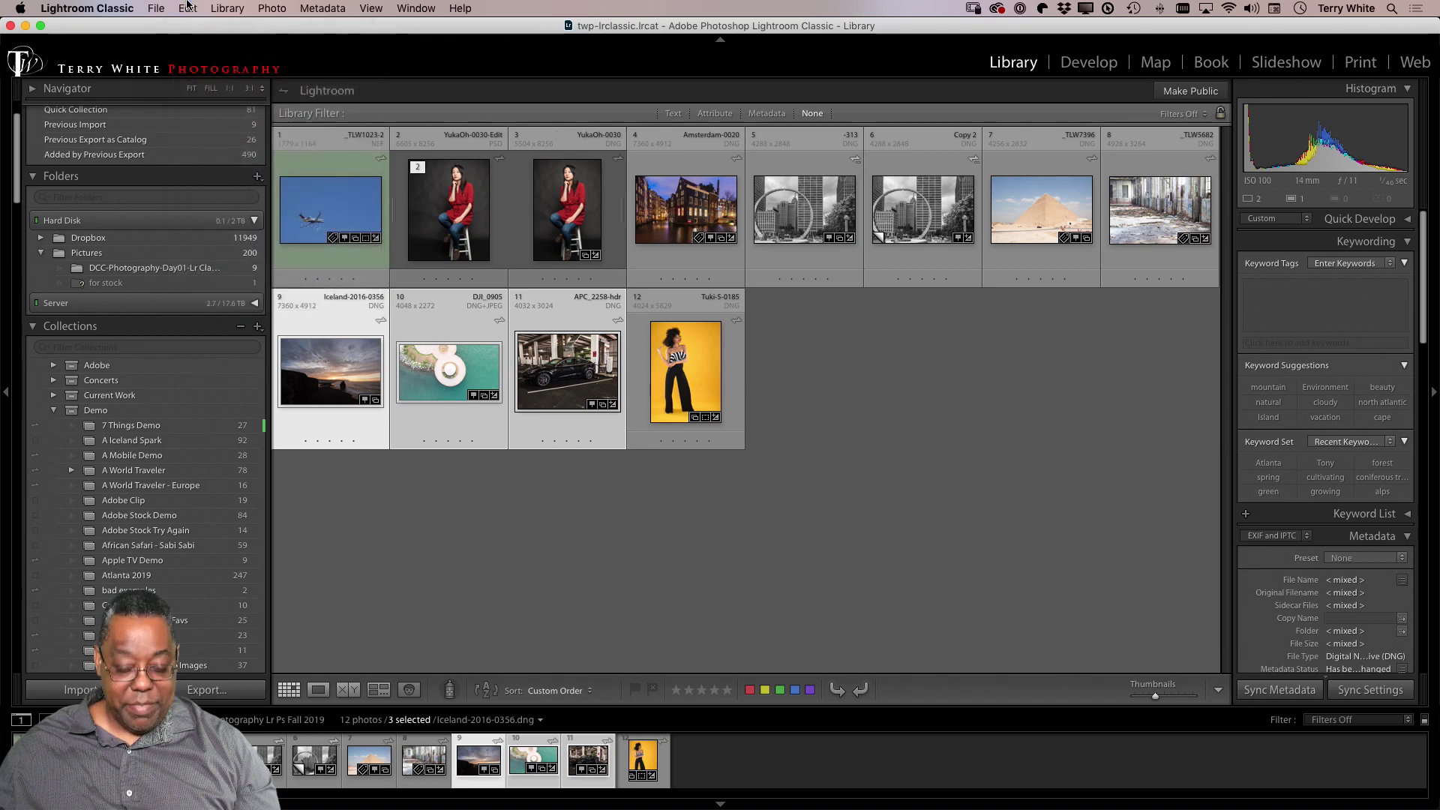
key("d")
left_click(155, 8)
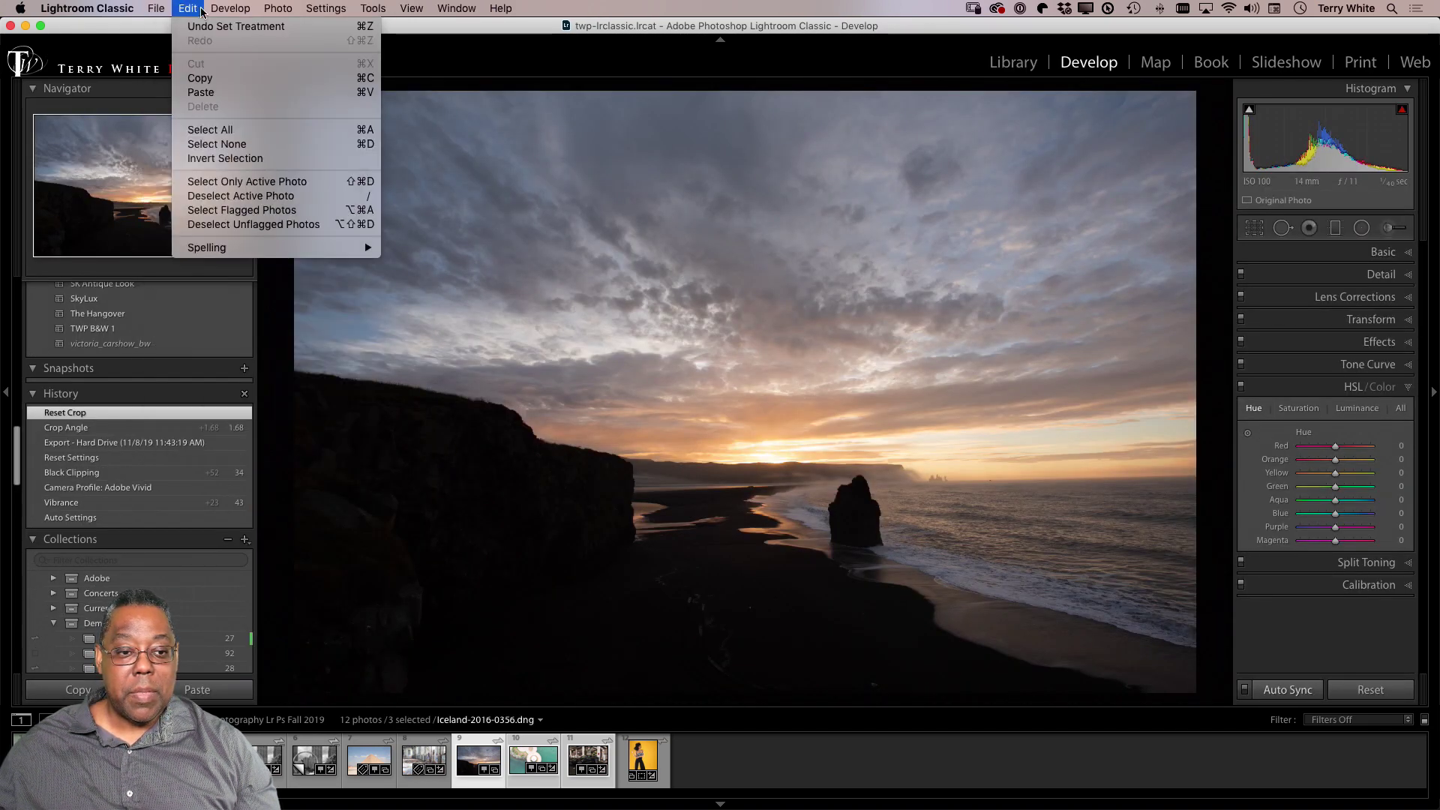
left_click(200, 93)
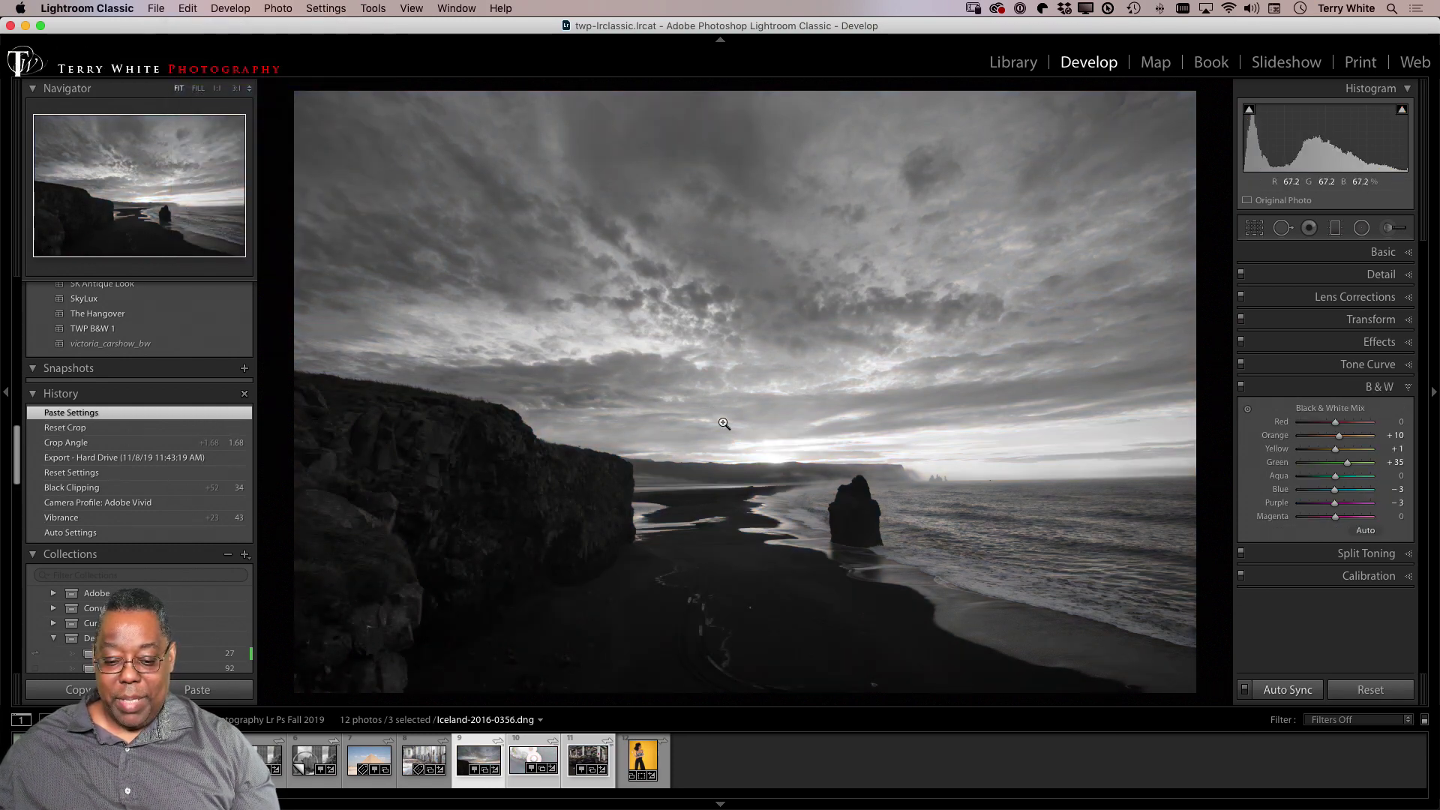
key("g")
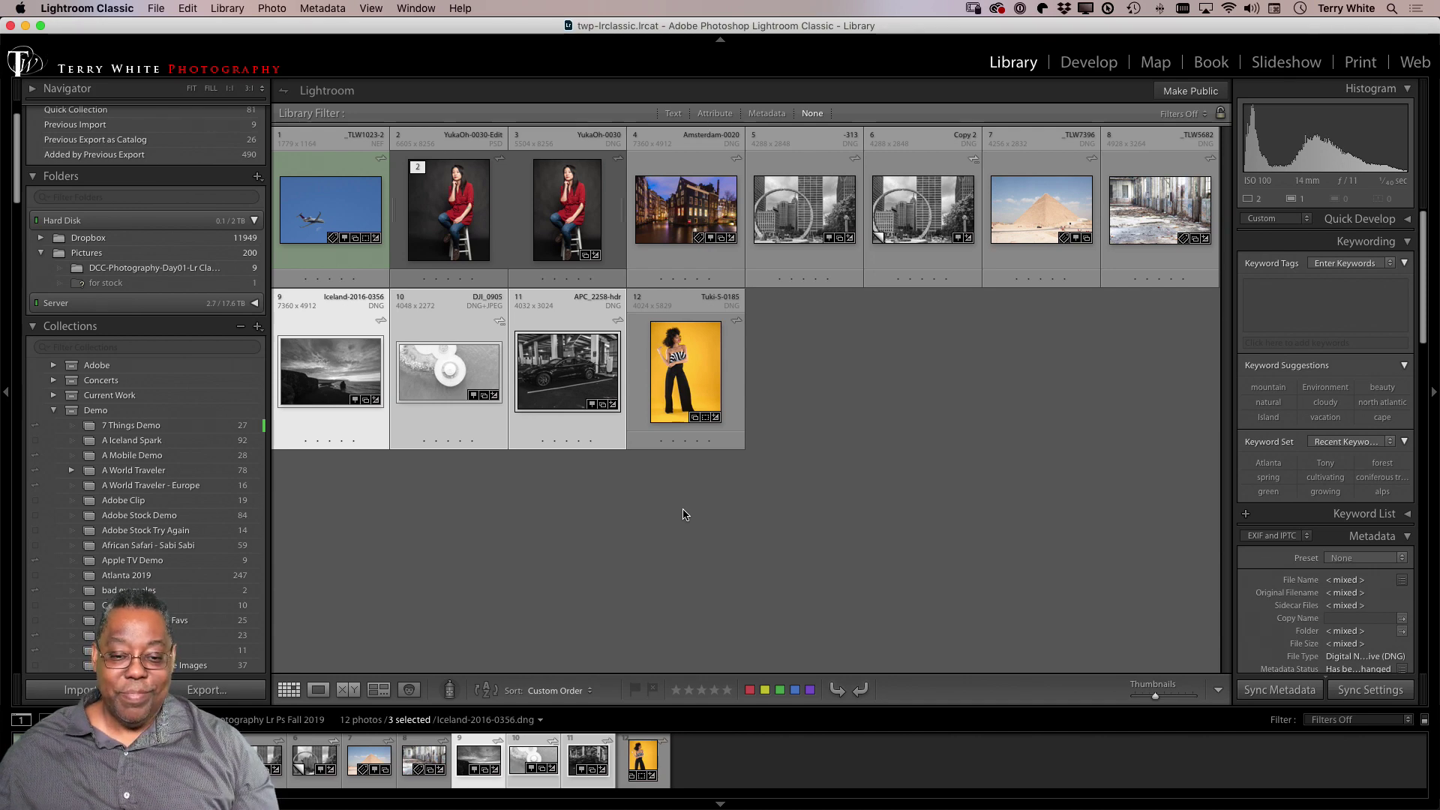
Switch the treatment of the three selected photos back to color and return to the grid.
key("d")
key("v")
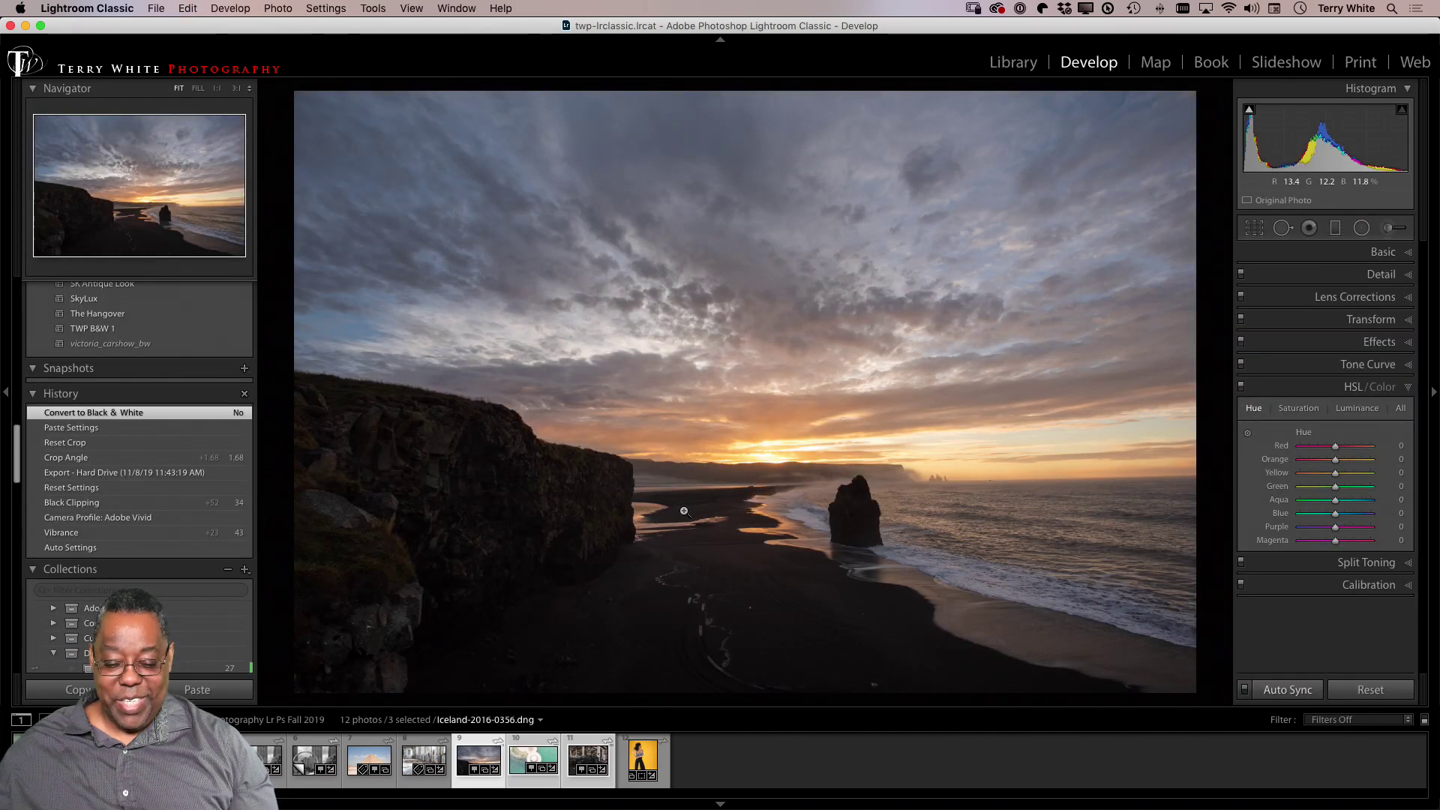
key("g")
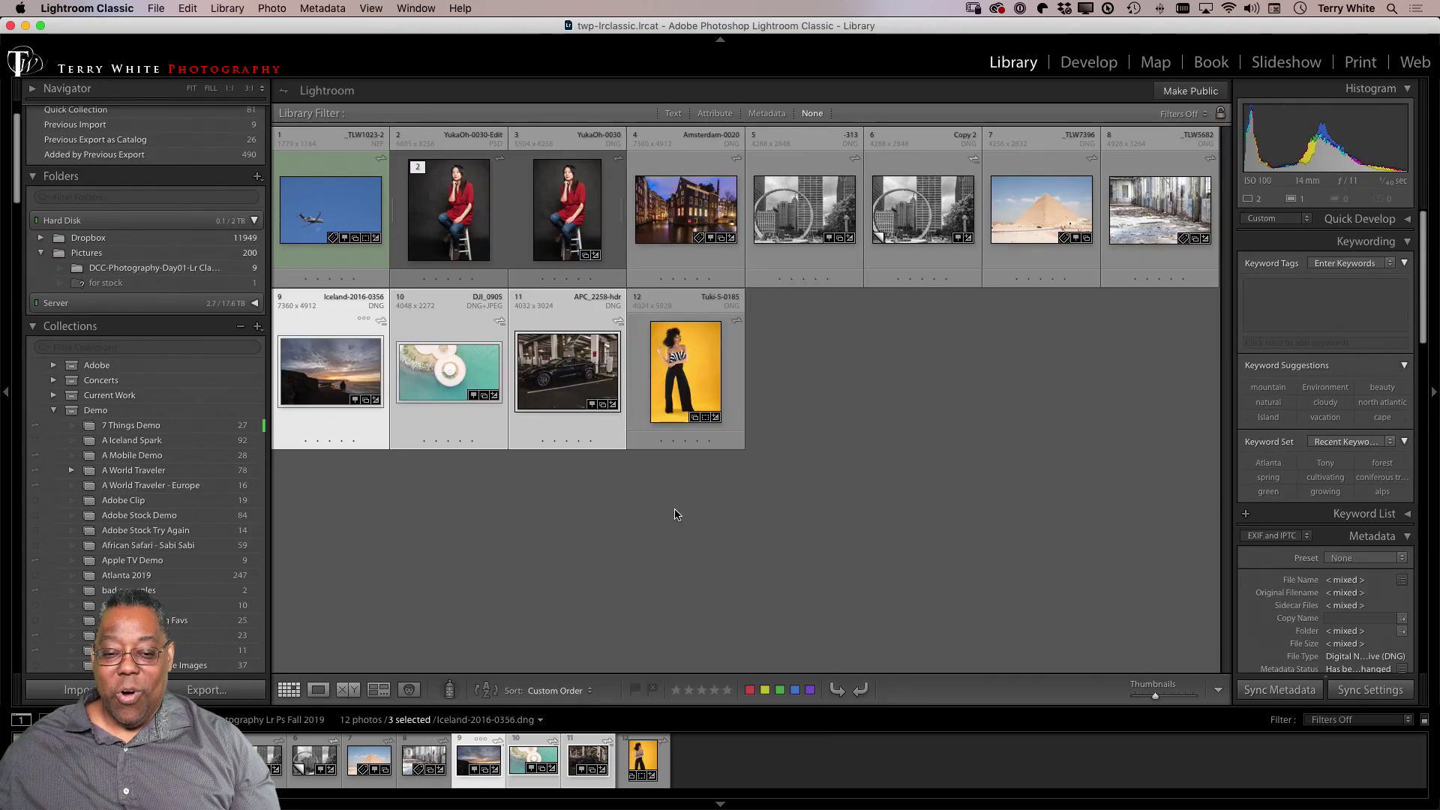
Select the pyramid photo _TLW7396, DJI_0905 and Amsterdam-0020 together and open them in Develop with Auto Sync on.
left_click(675, 515)
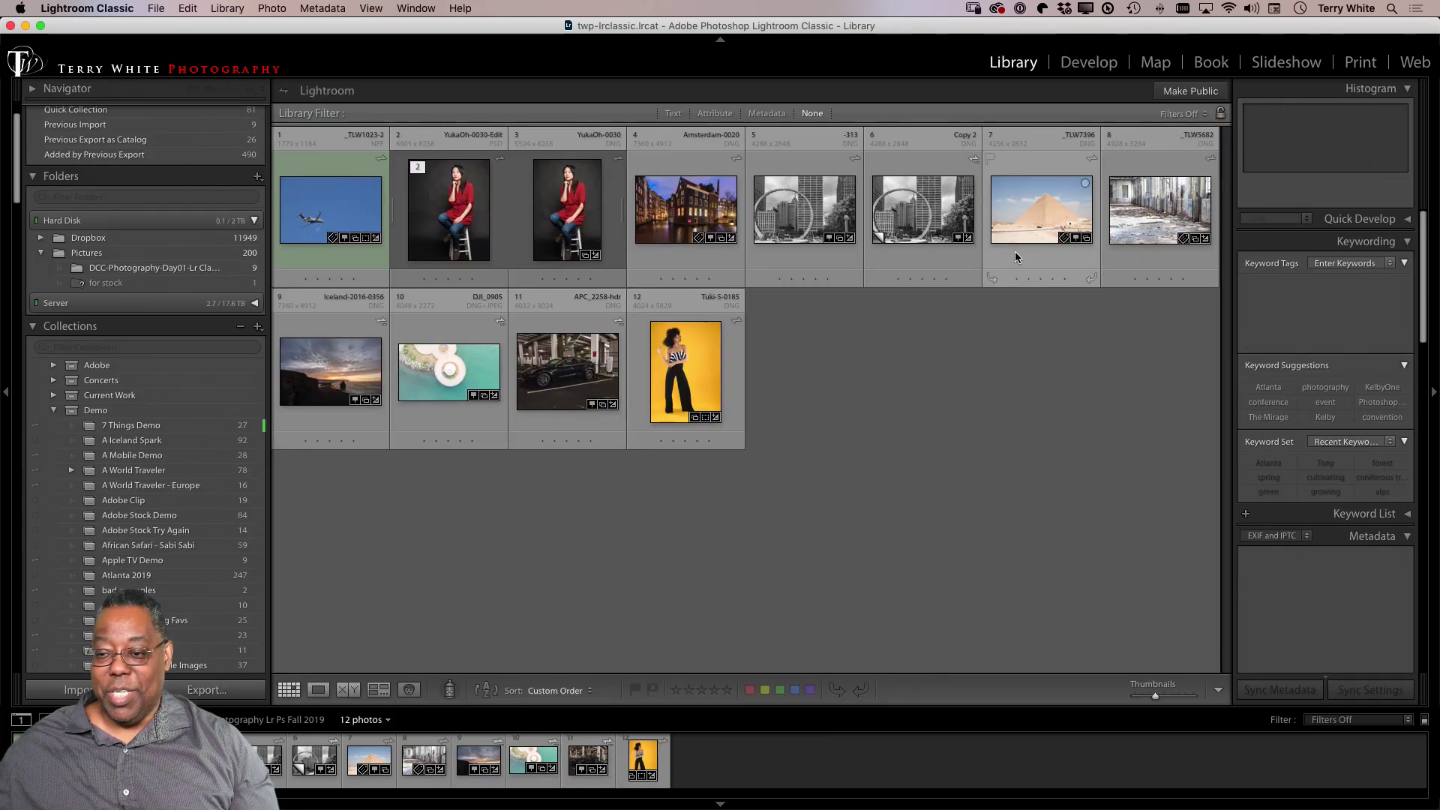
left_click(1030, 230)
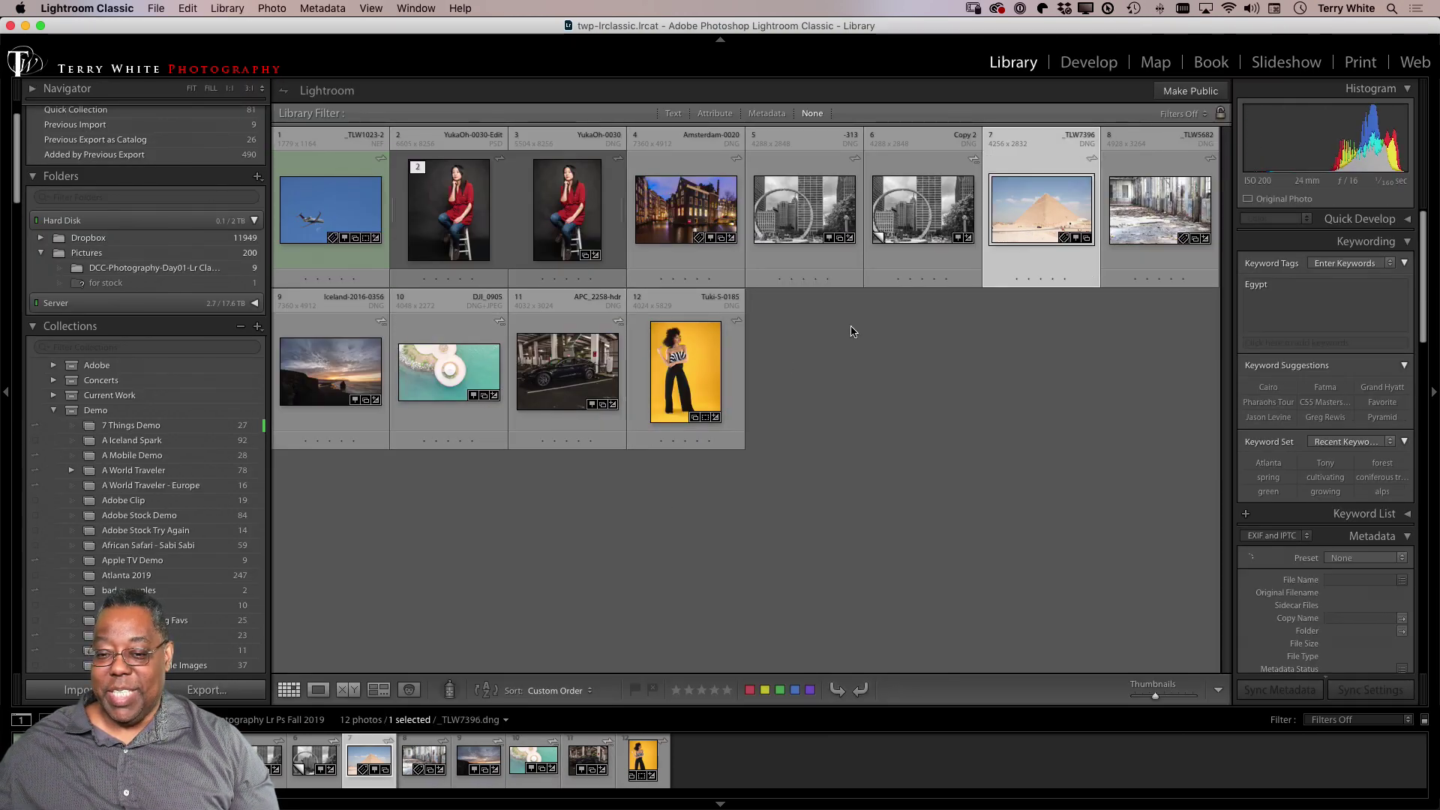
left_click(443, 383, "super")
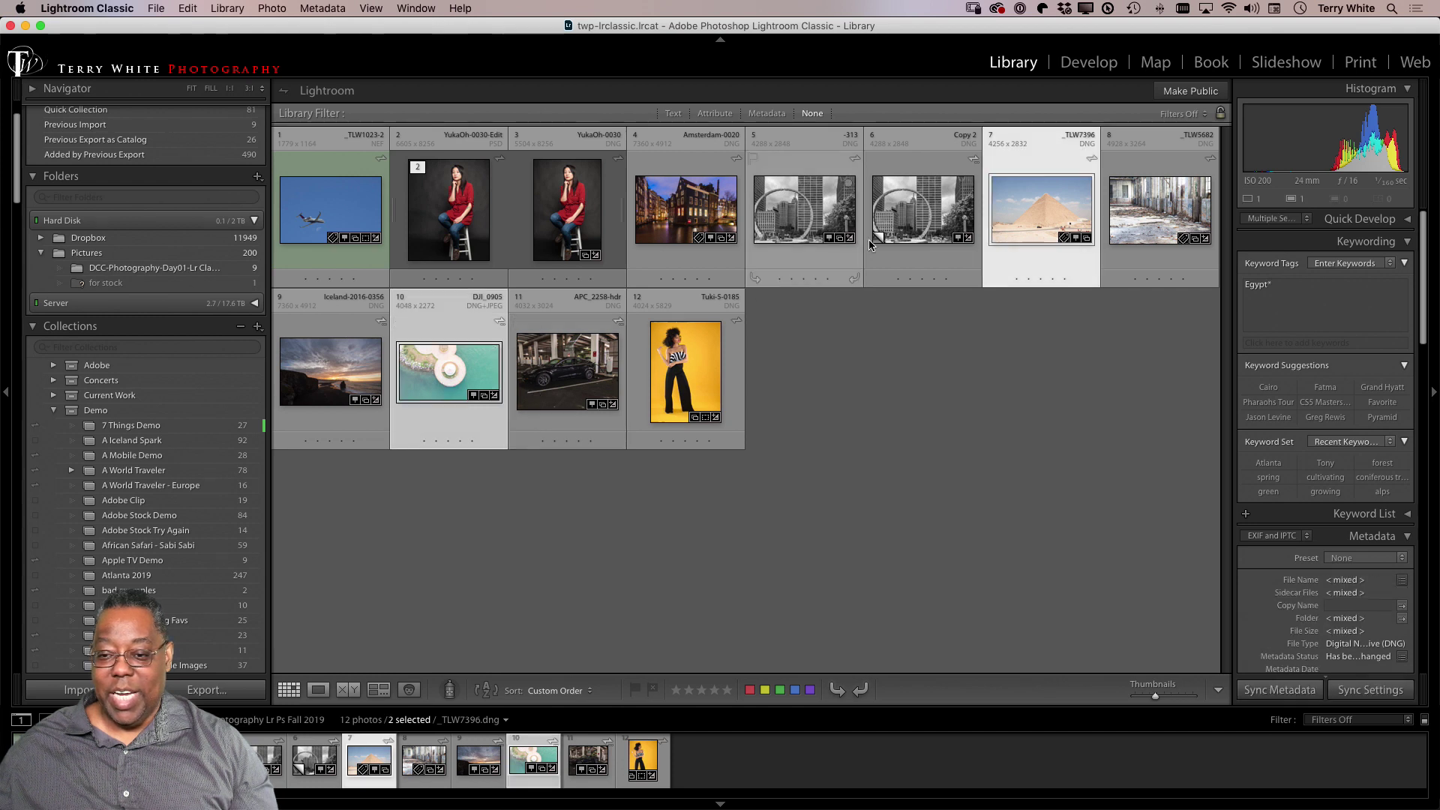
left_click(701, 217, "super")
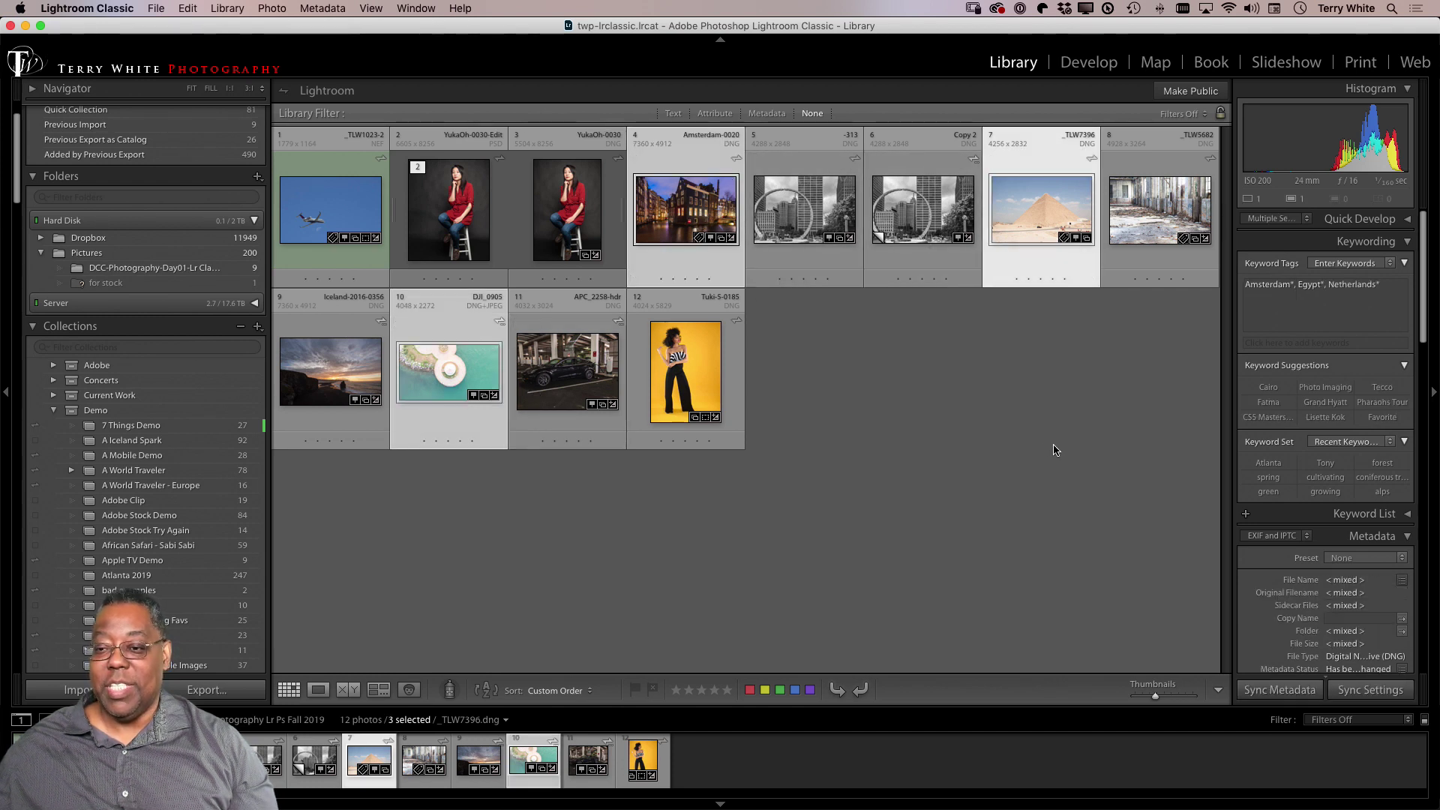
key("d")
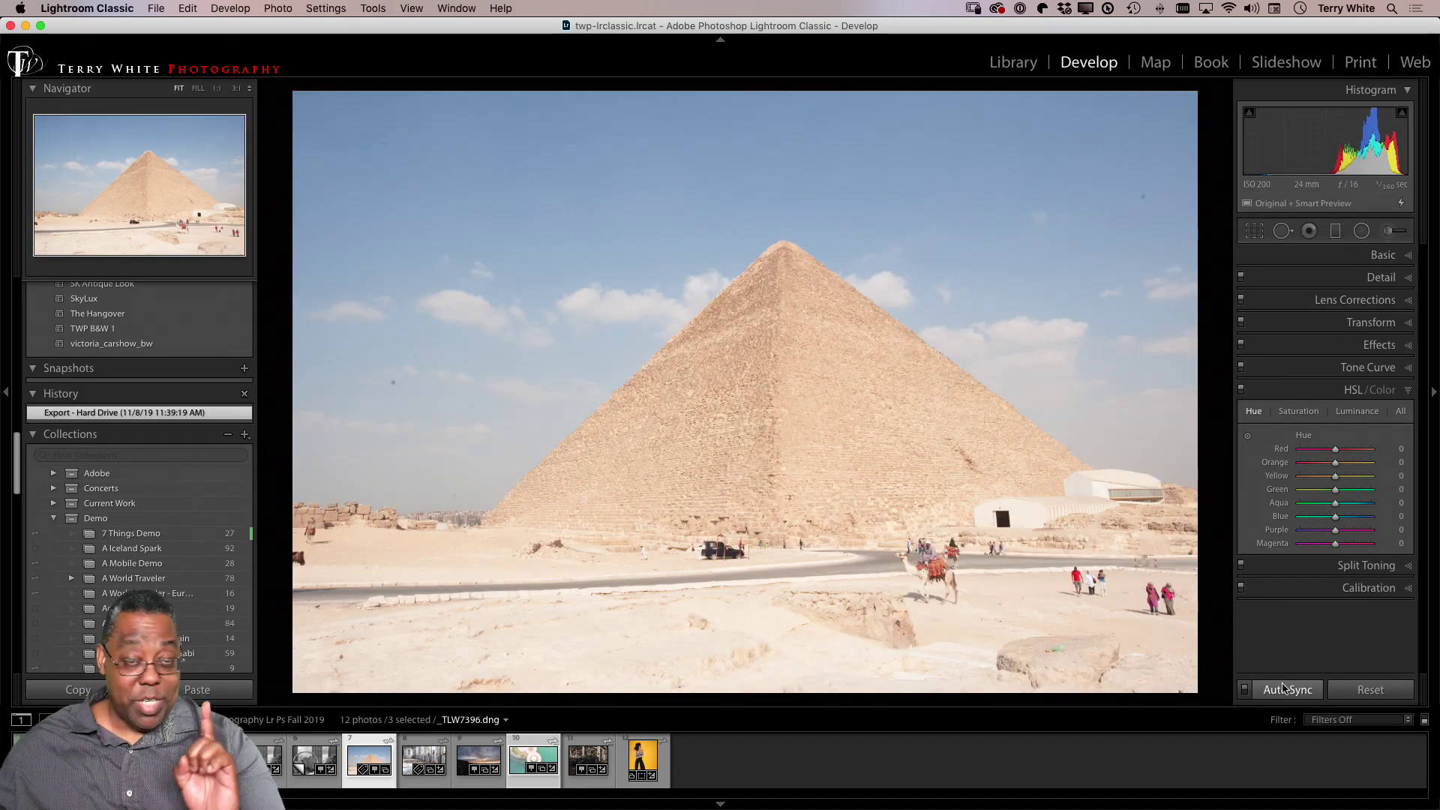
left_click(1244, 689)
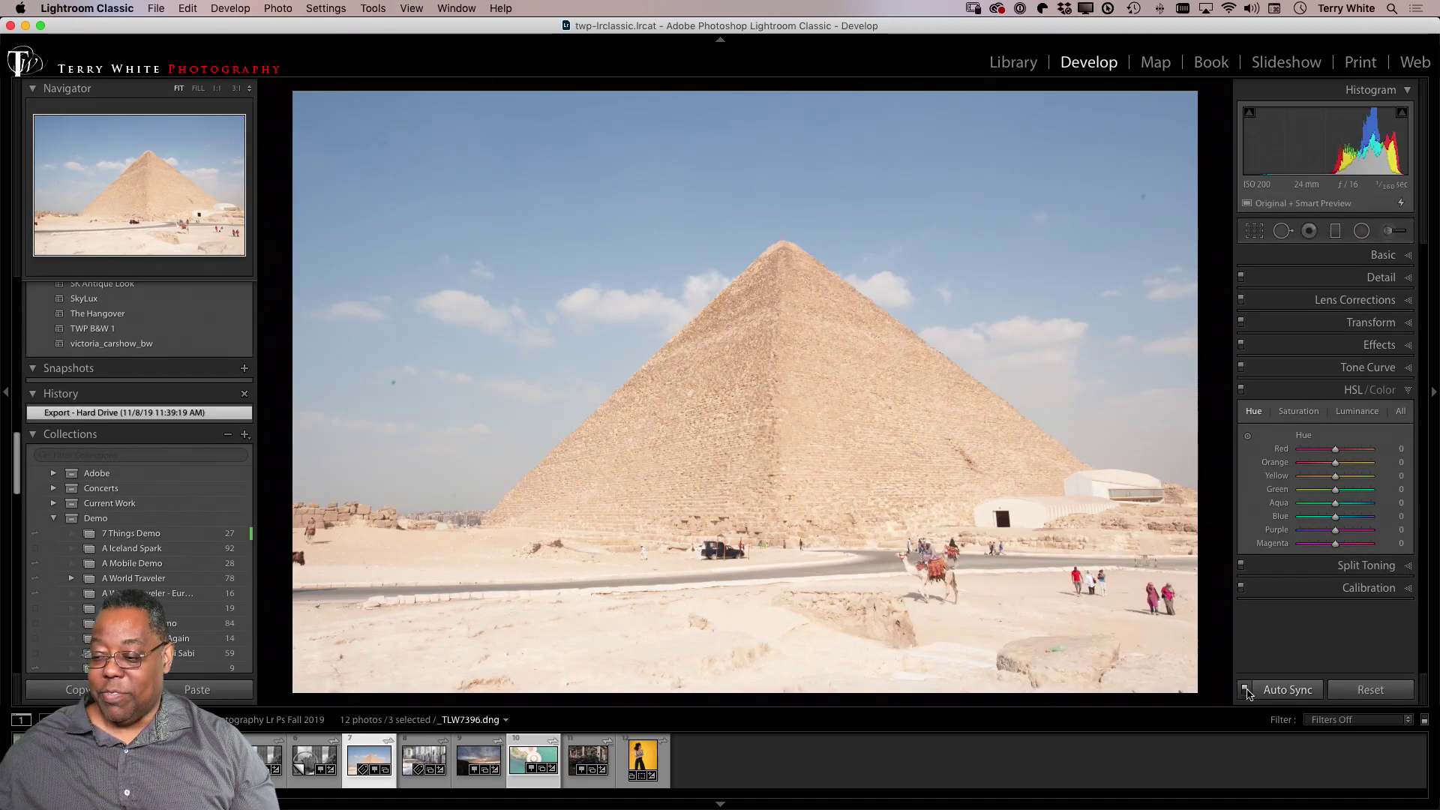
left_click(1245, 690)
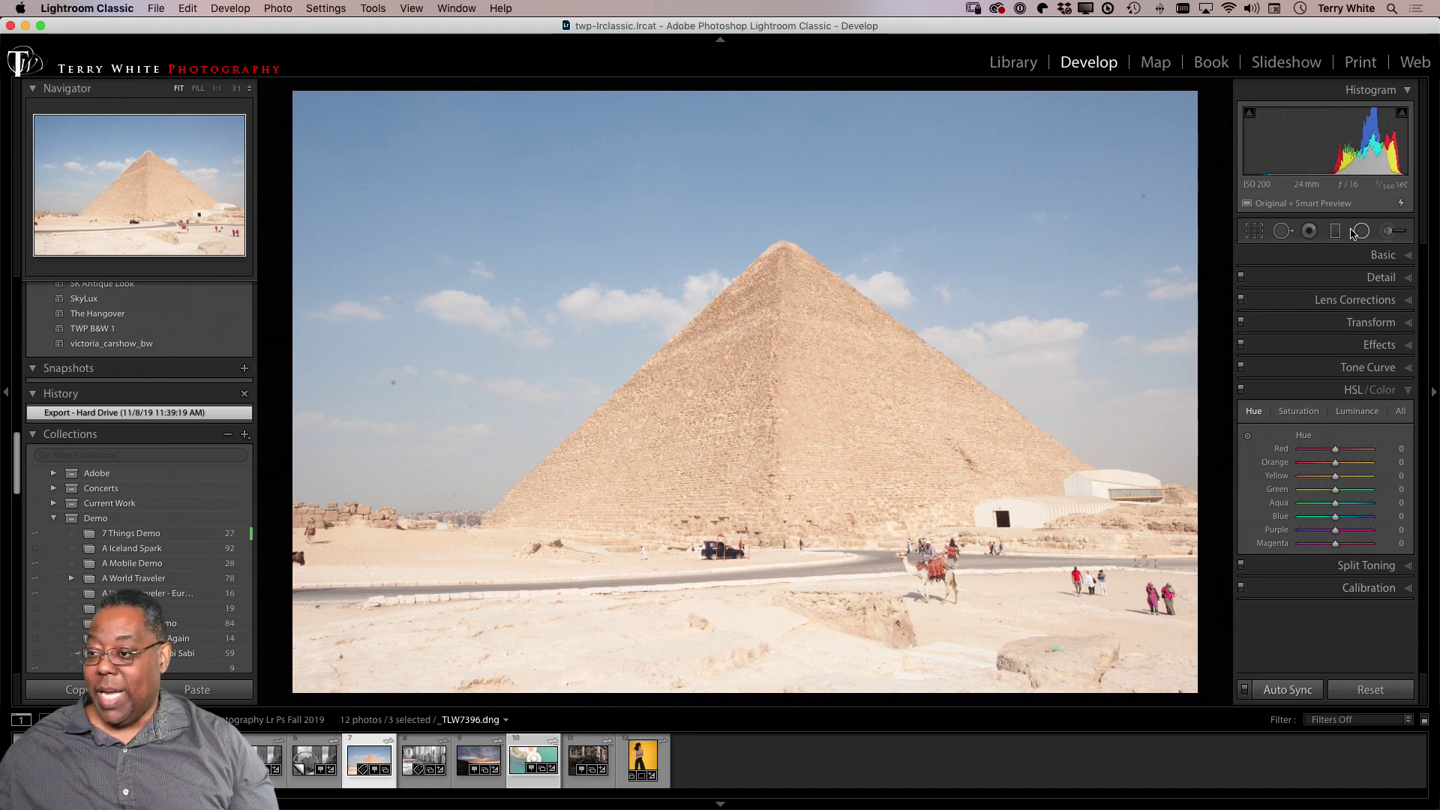
Apply the B&W Orange Filter profile to the three auto-synced photos and return to the grid.
left_click(1384, 256)
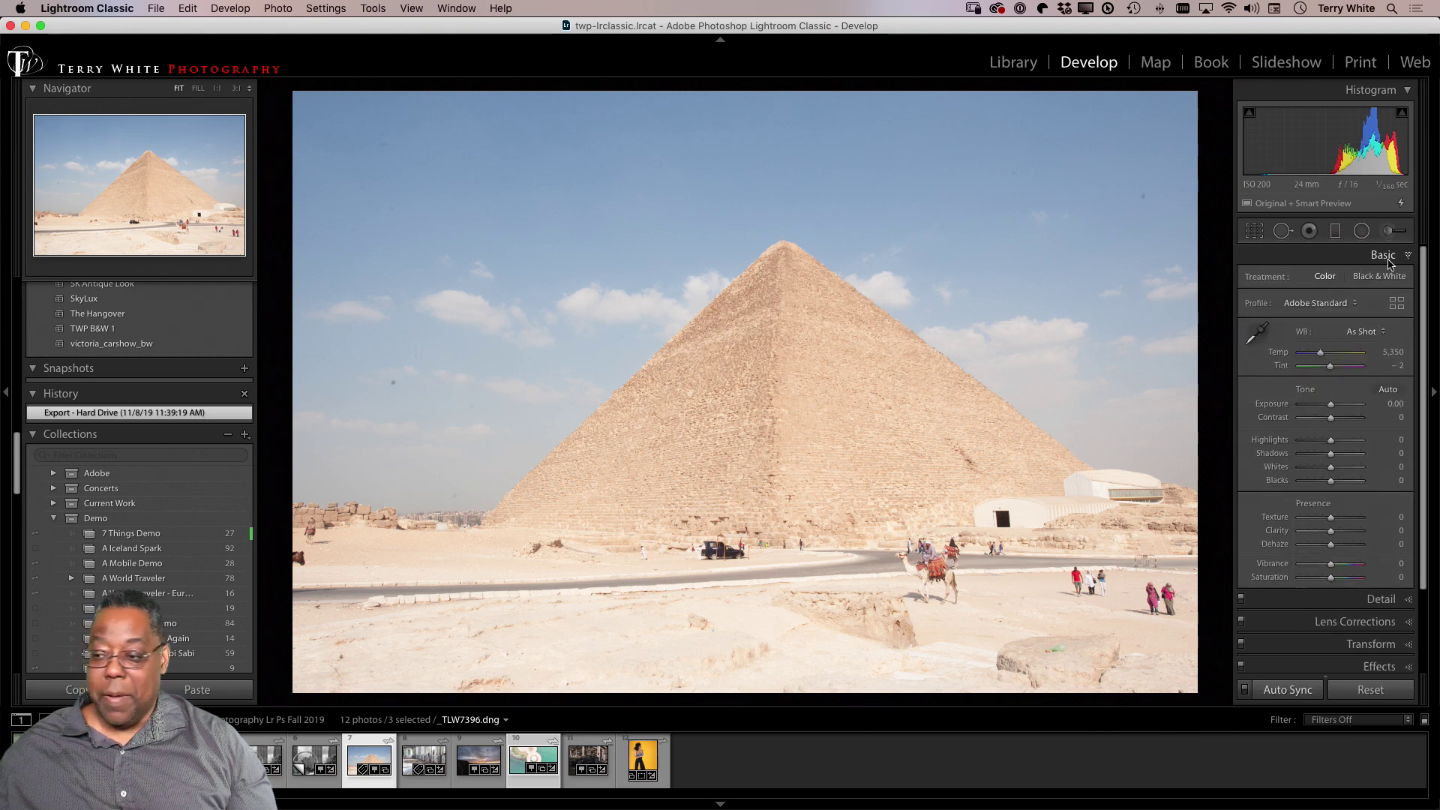
left_click(1396, 302)
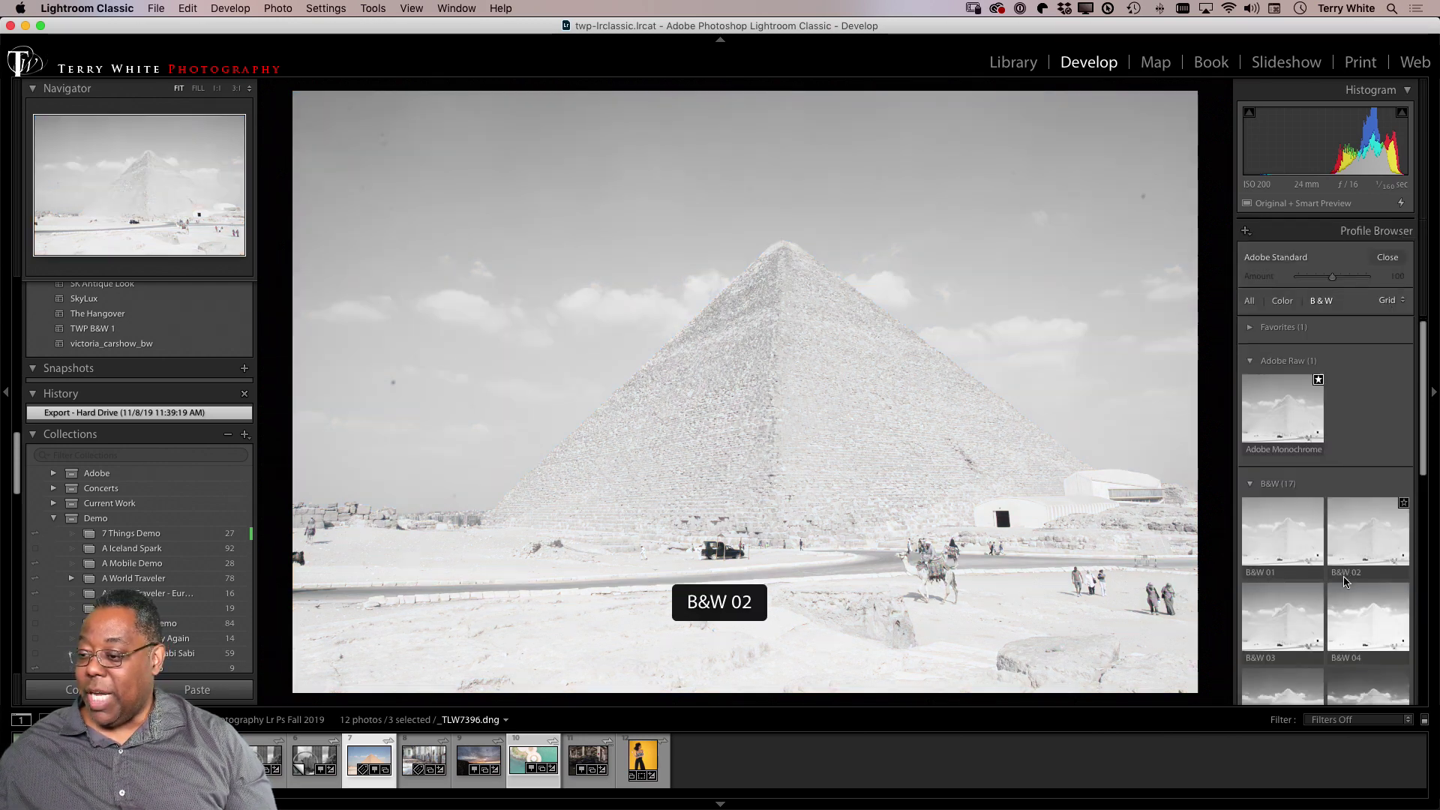
scroll(1341, 573, "down", 5)
scroll(1310, 597, "down", 1)
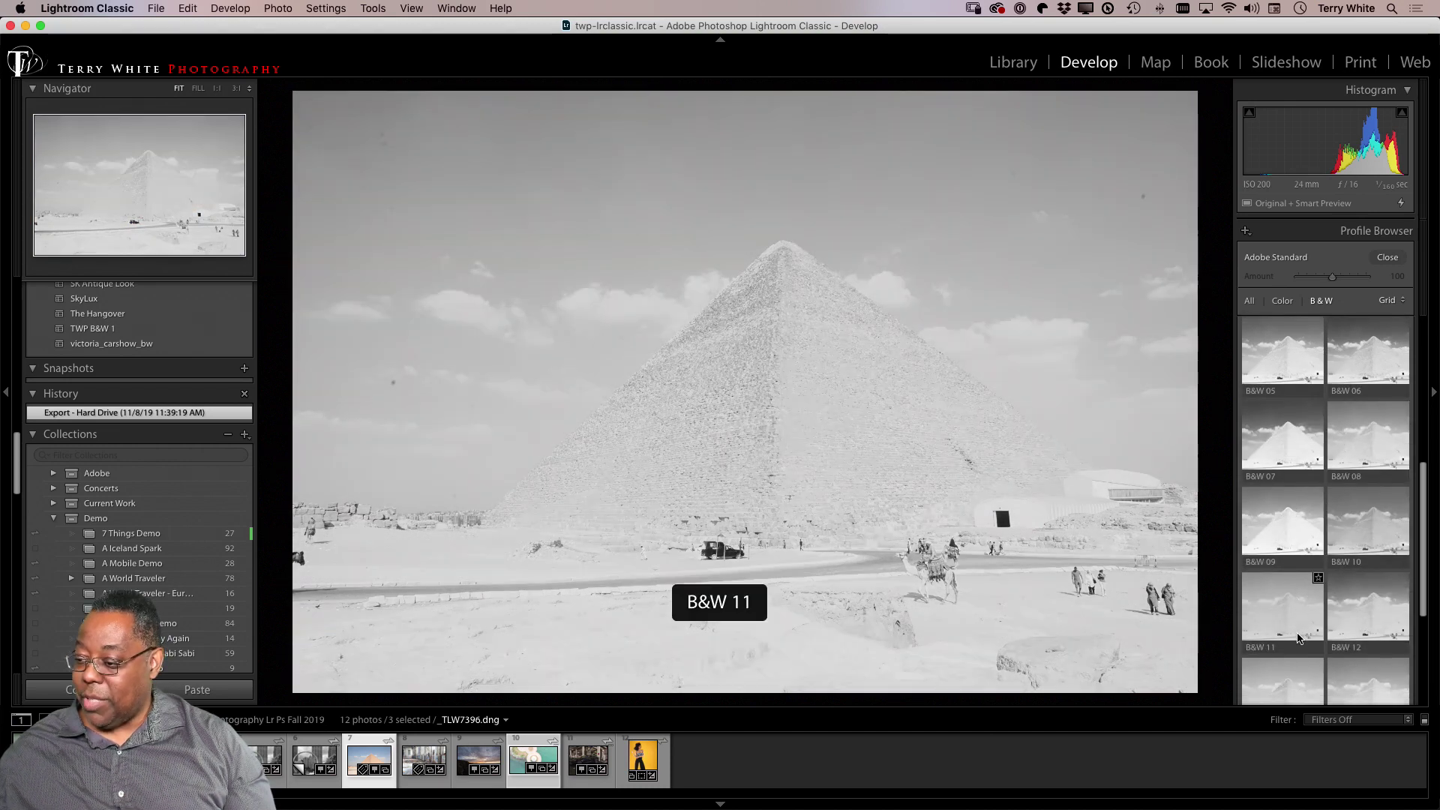
scroll(1298, 600, "down", 5)
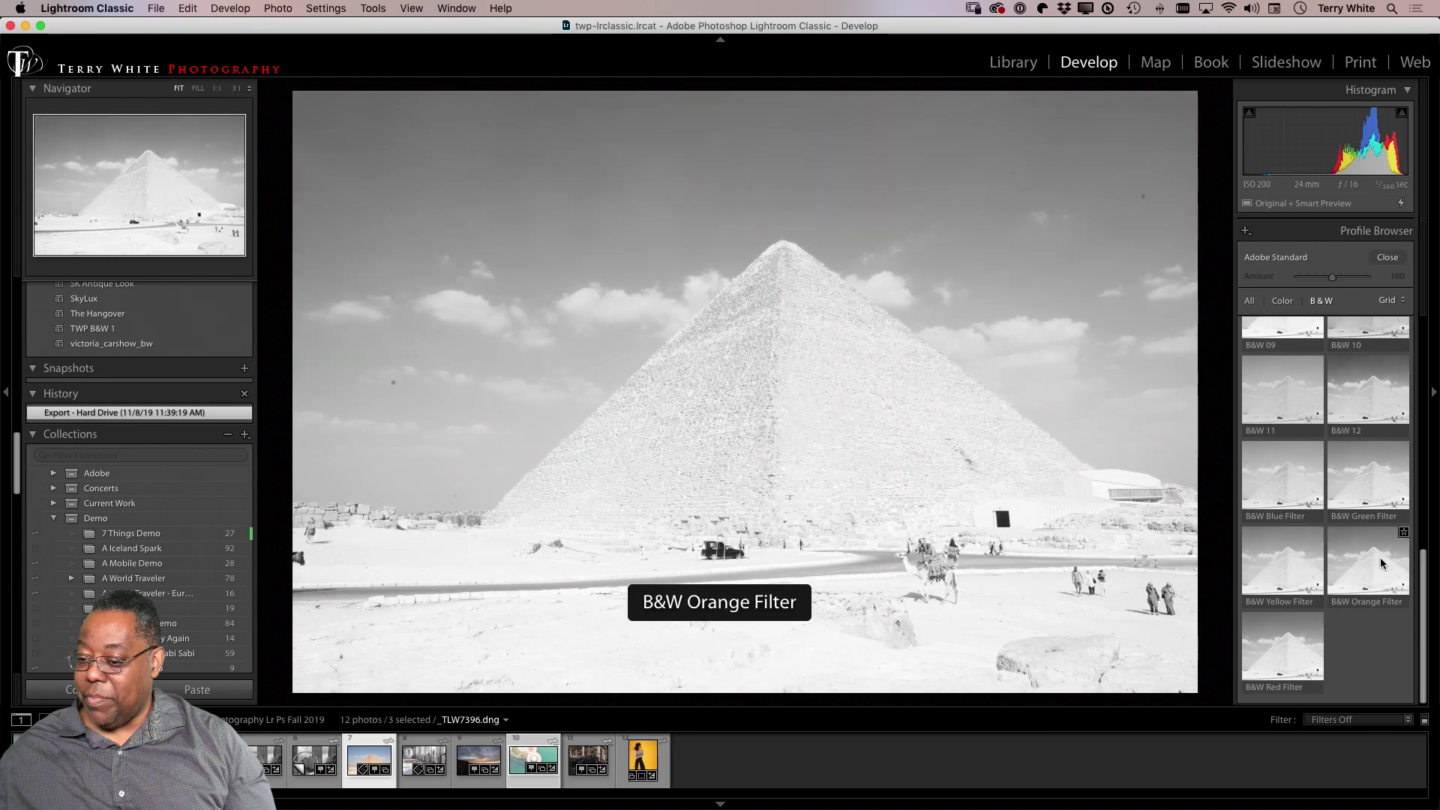
left_click(1389, 563)
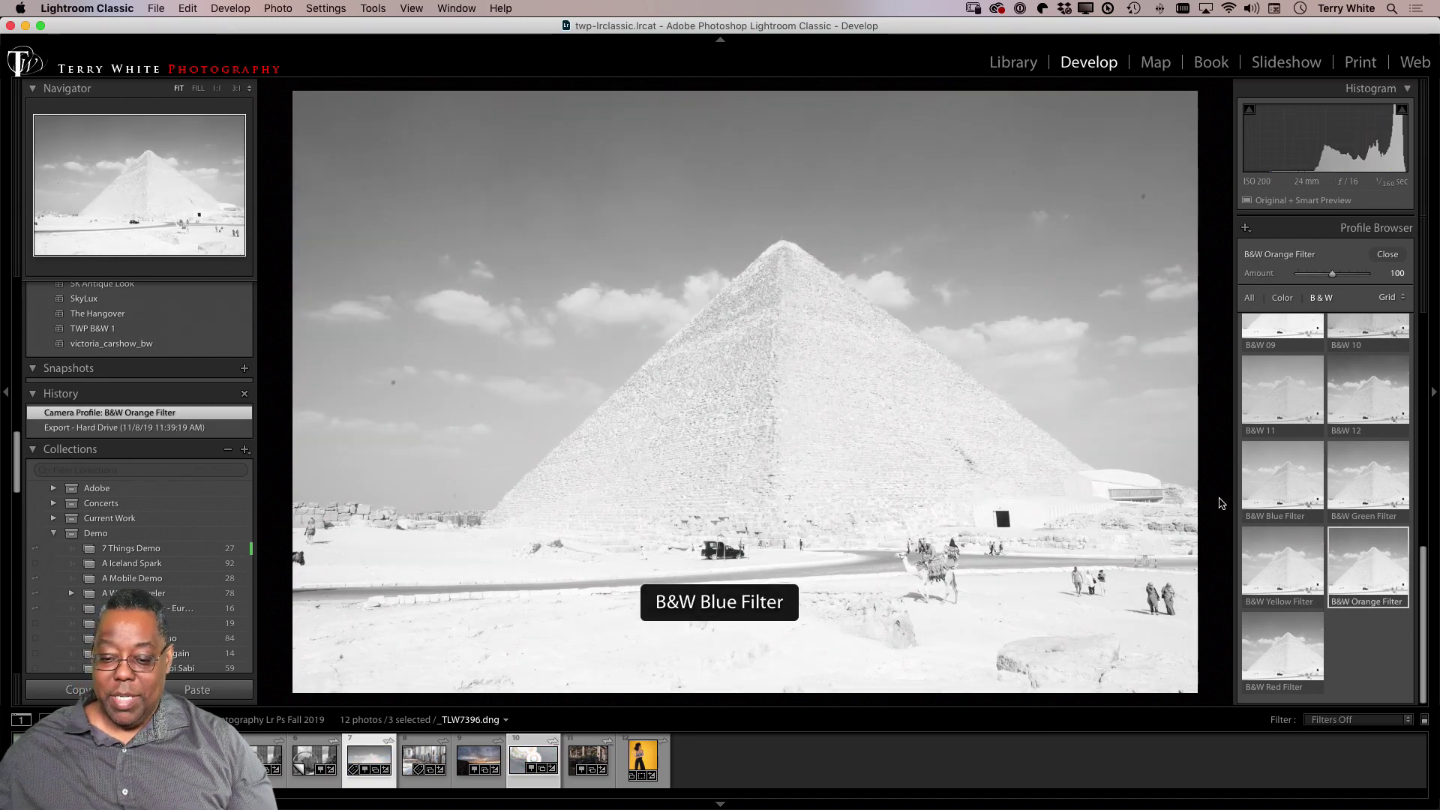
key("g")
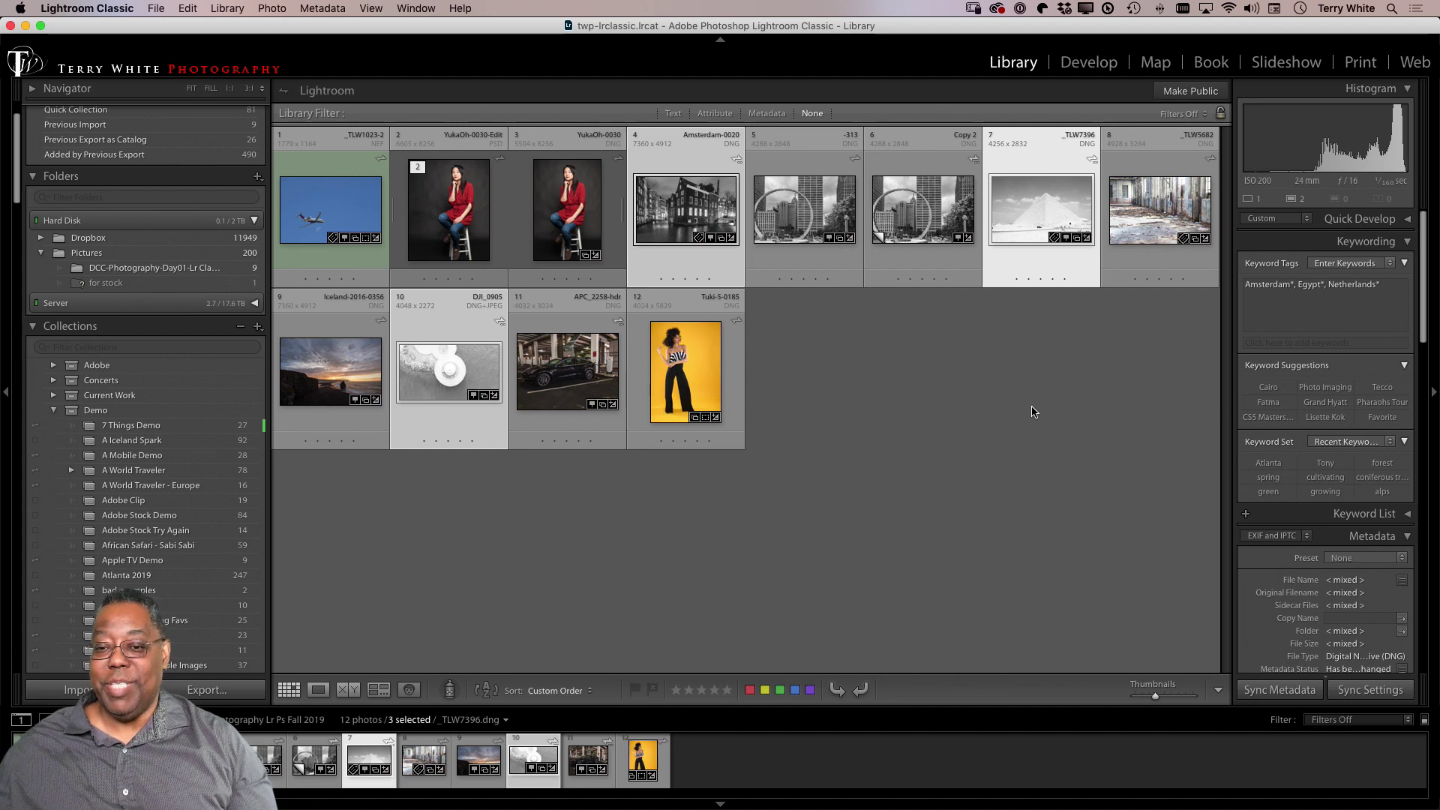
Undo the B&W Orange Filter profile on the three selected photos and return to the grid.
key("d")
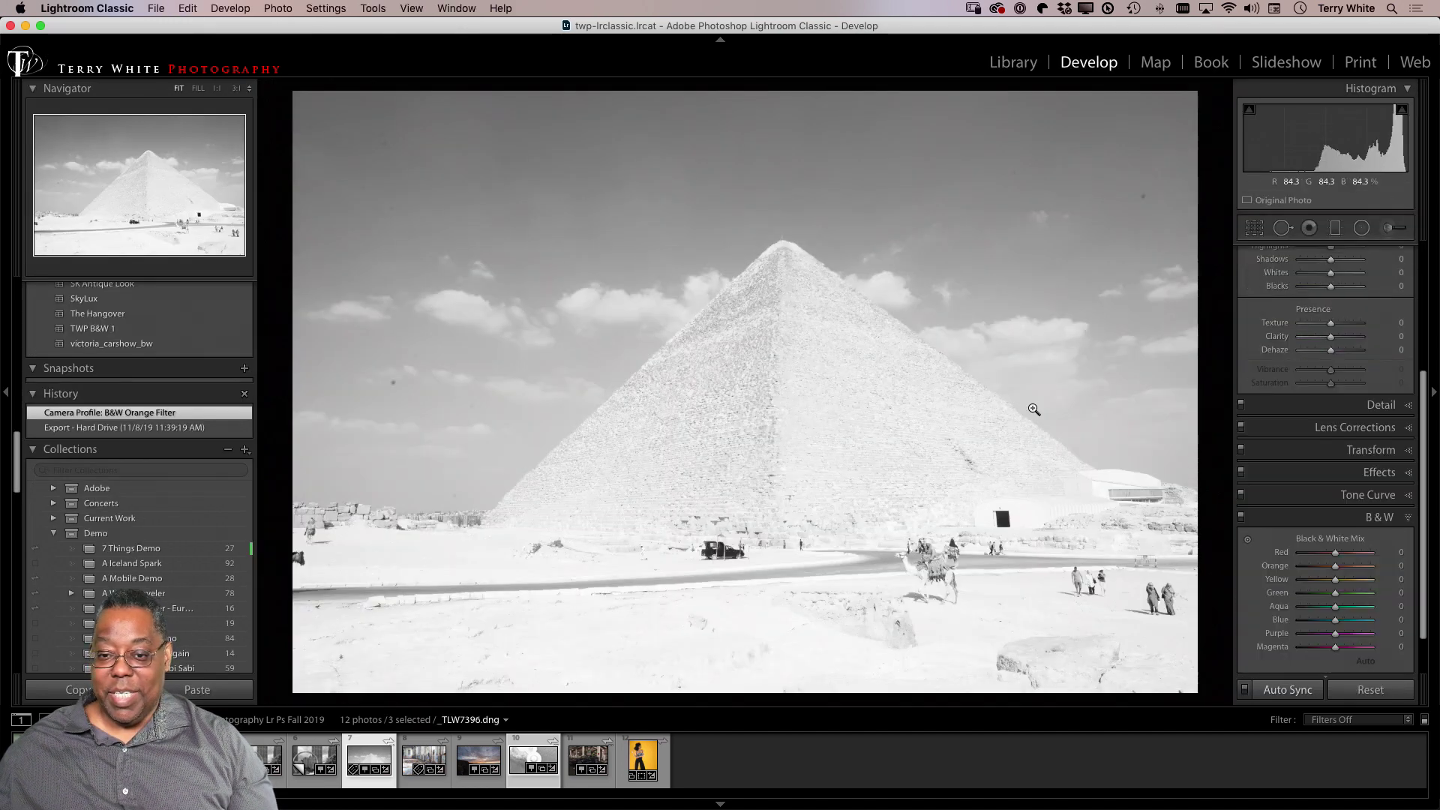
key("super+z")
key("super+z")
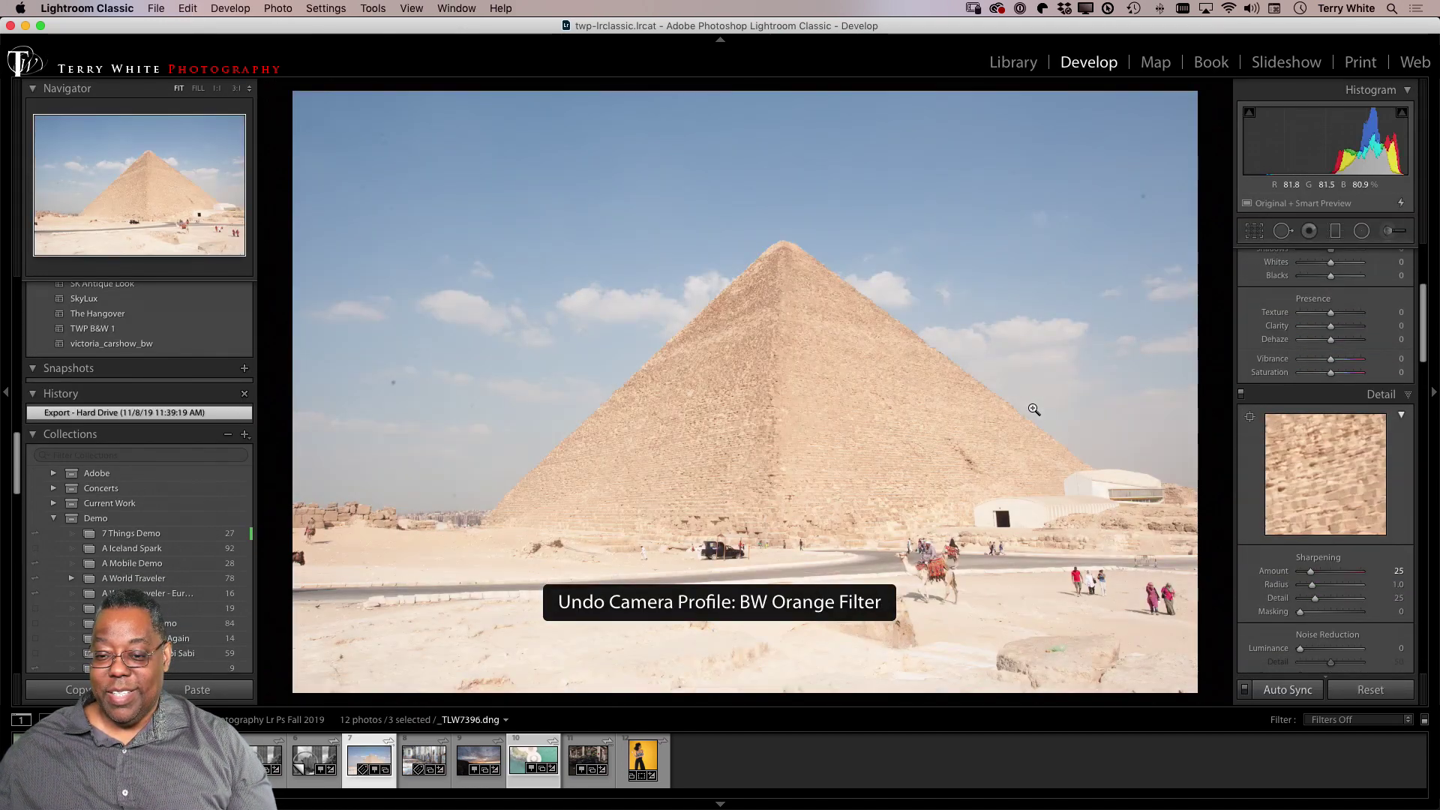
key("g")
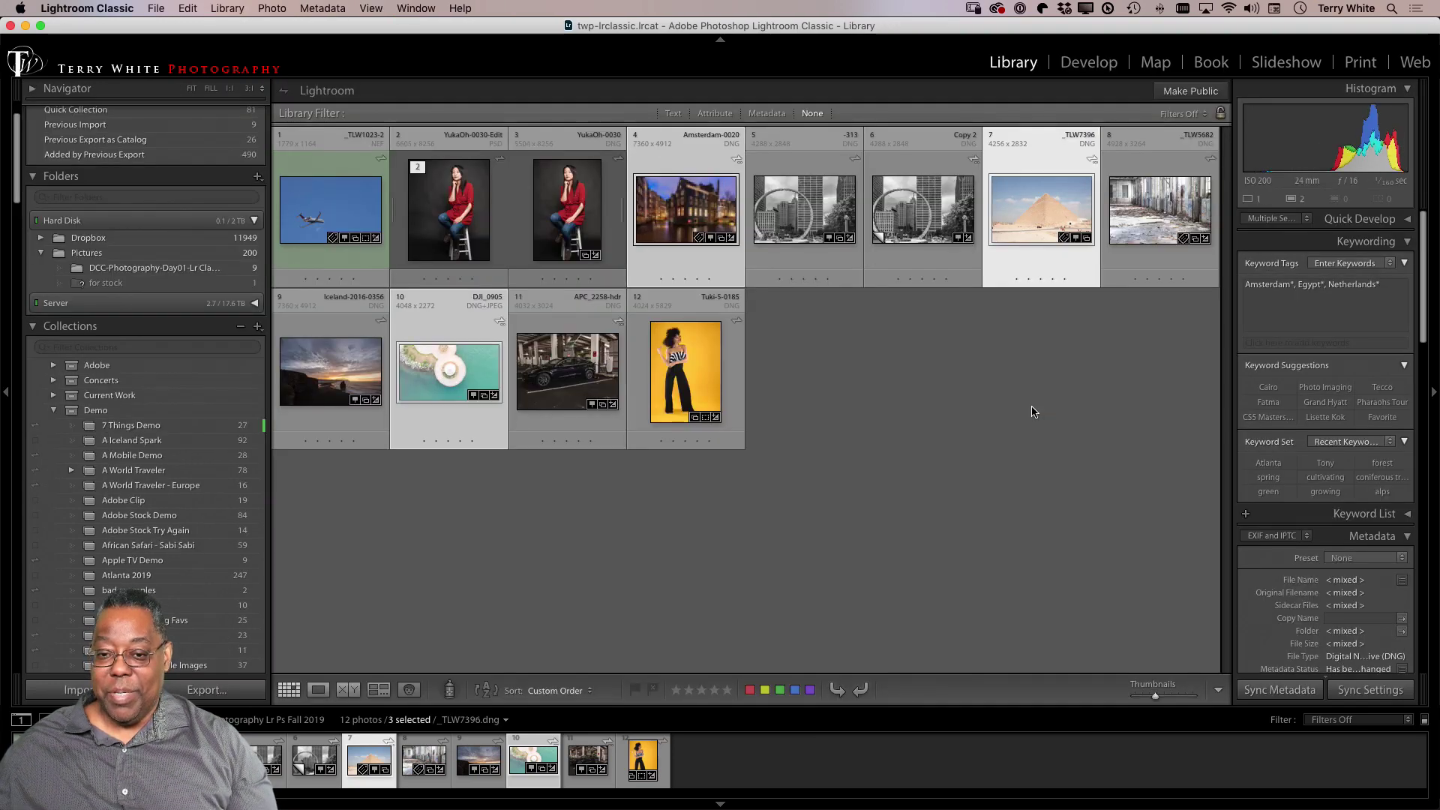